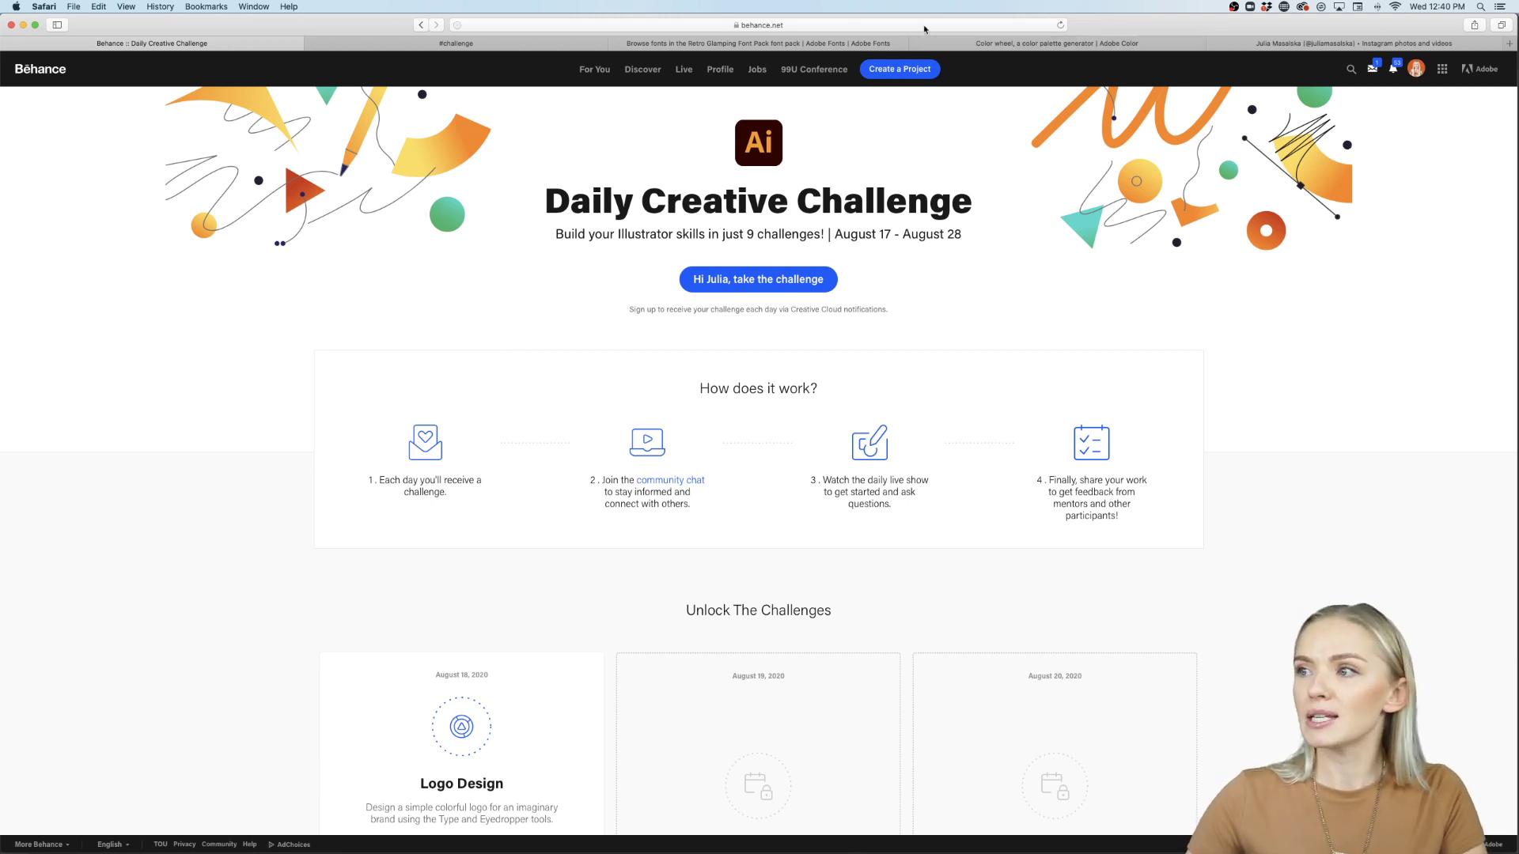
Reload the Daily Creative Challenge page on Behance and look over the Custom Type challenge for August 19.
{"action": "left_click", "coordinate": [283, 370]}
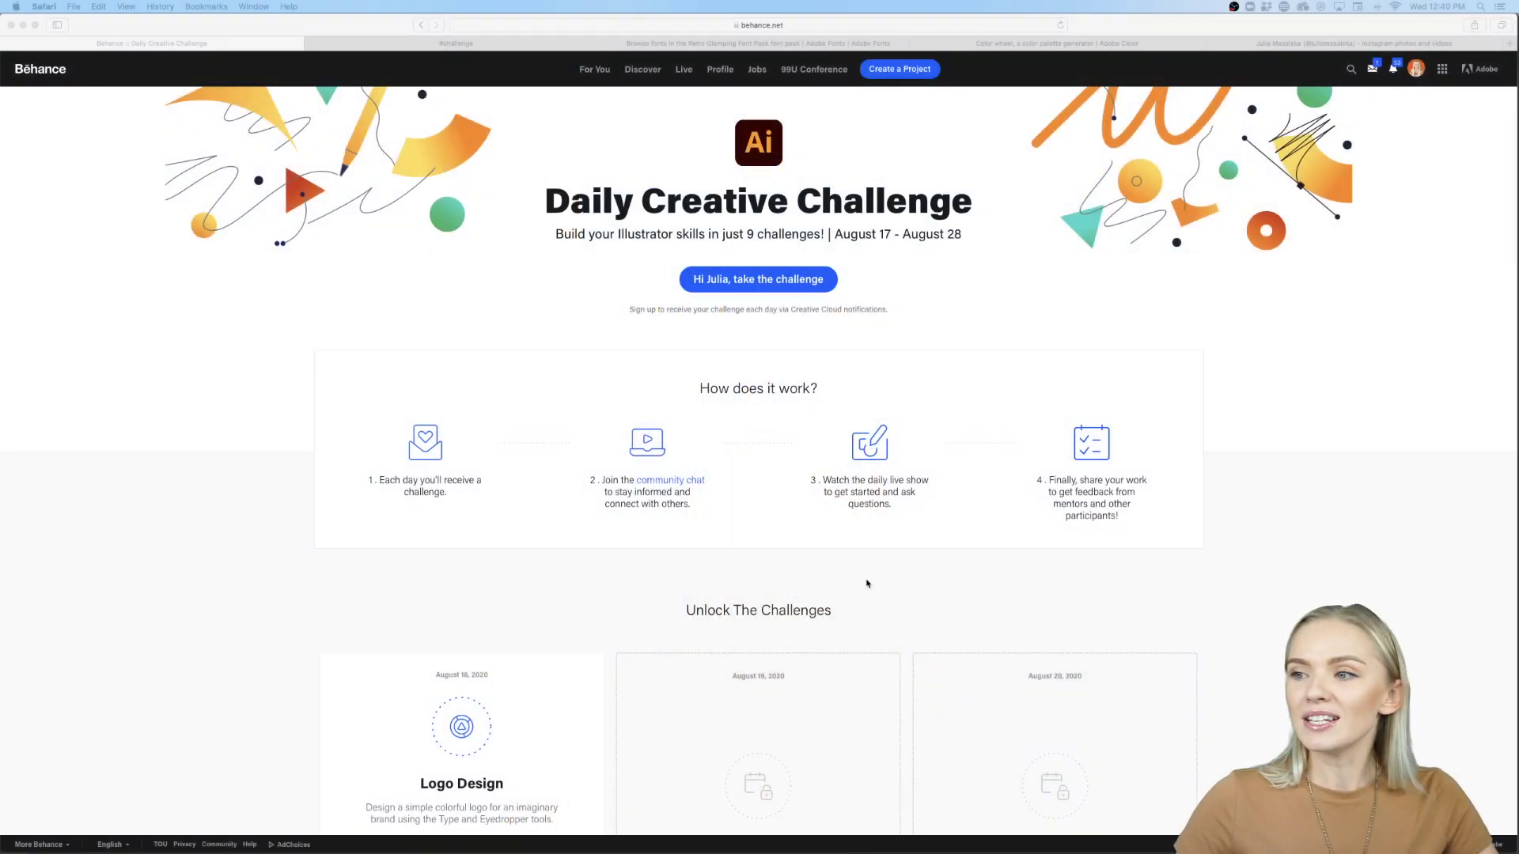
{"action": "scroll", "coordinate": [865, 583], "scroll_direction": "down", "scroll_amount": 5}
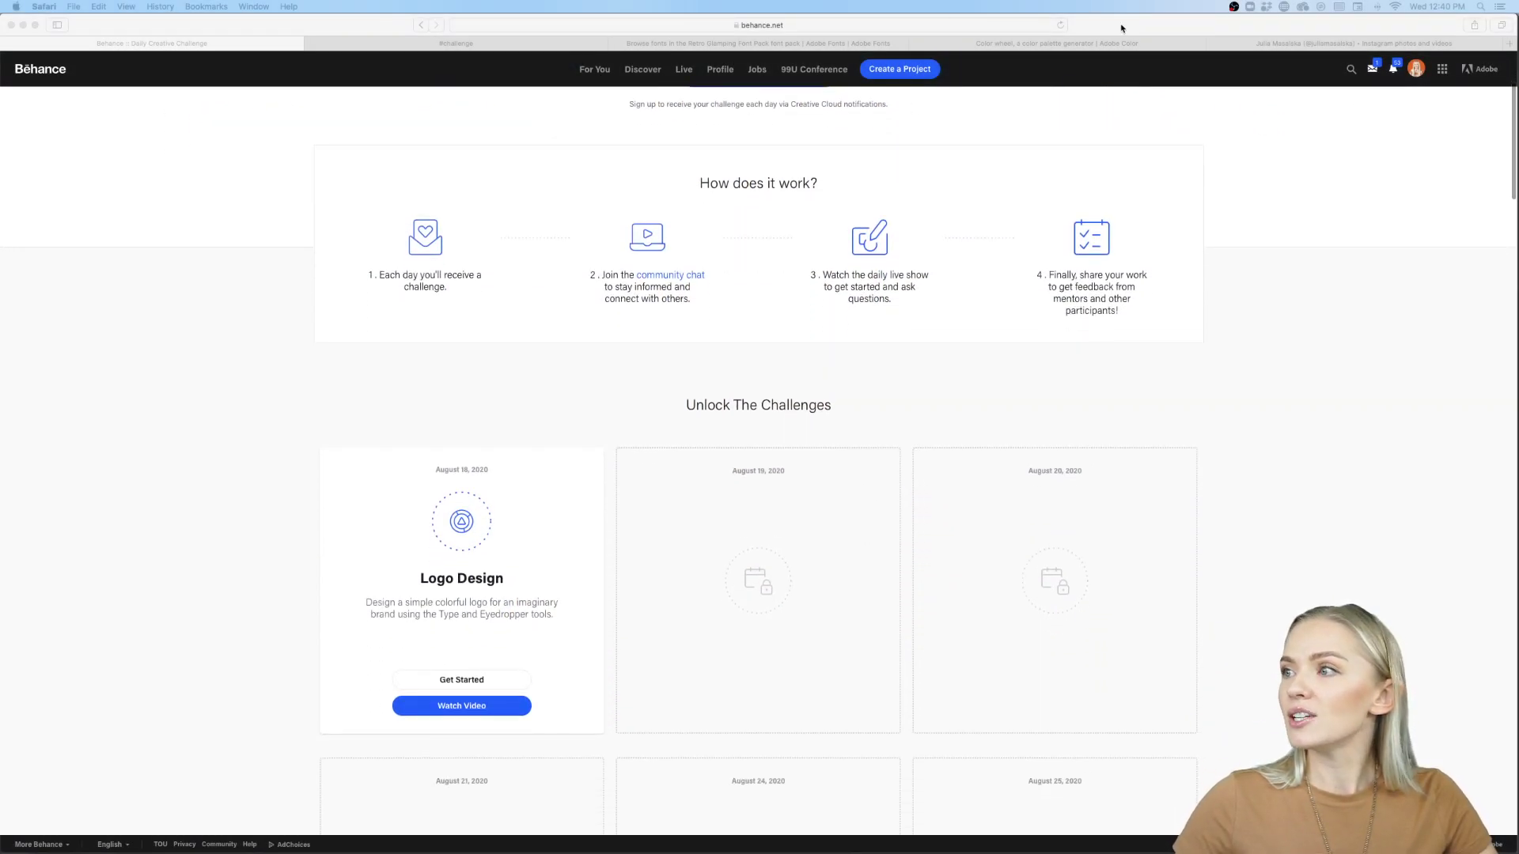
{"action": "left_click", "coordinate": [1060, 25]}
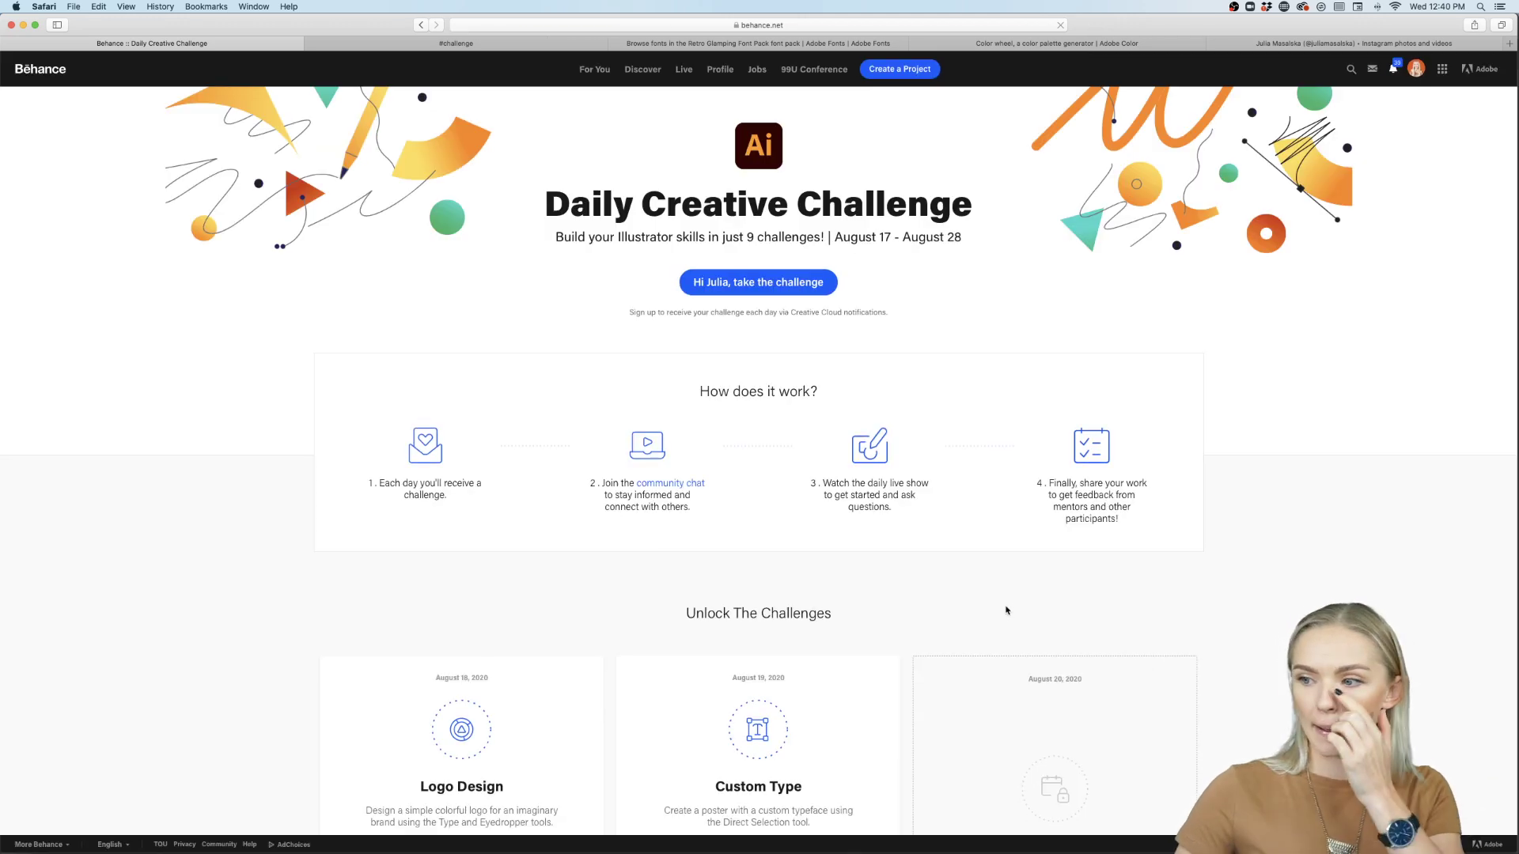
{"action": "scroll", "coordinate": [1009, 609], "scroll_direction": "down", "scroll_amount": 10}
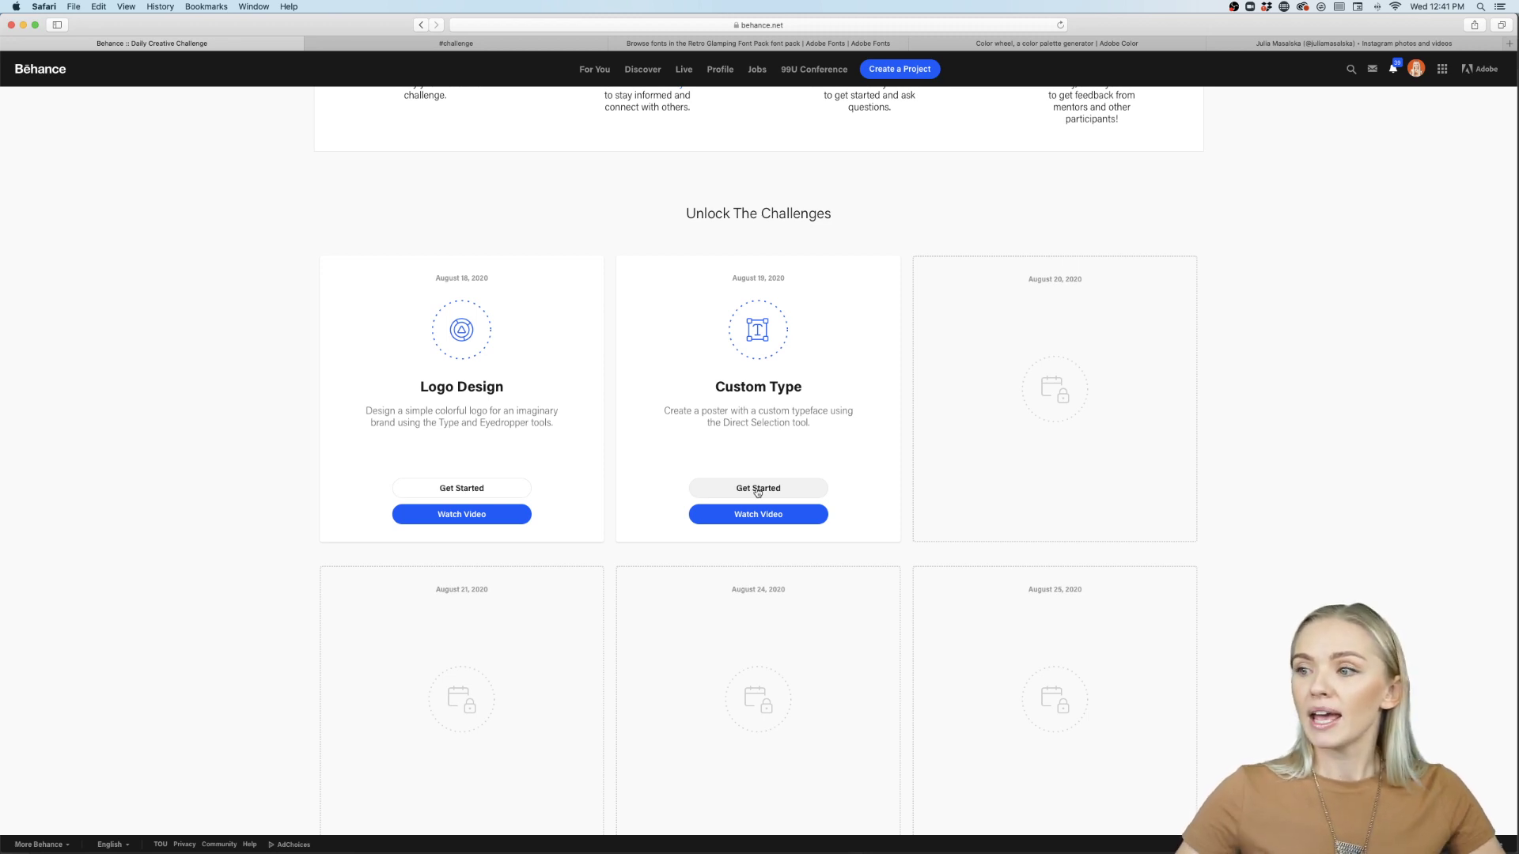
View the Retro Glamping Font Pack on Adobe Fonts and the colour wheel on Adobe Color.
{"action": "left_click", "coordinate": [793, 42]}
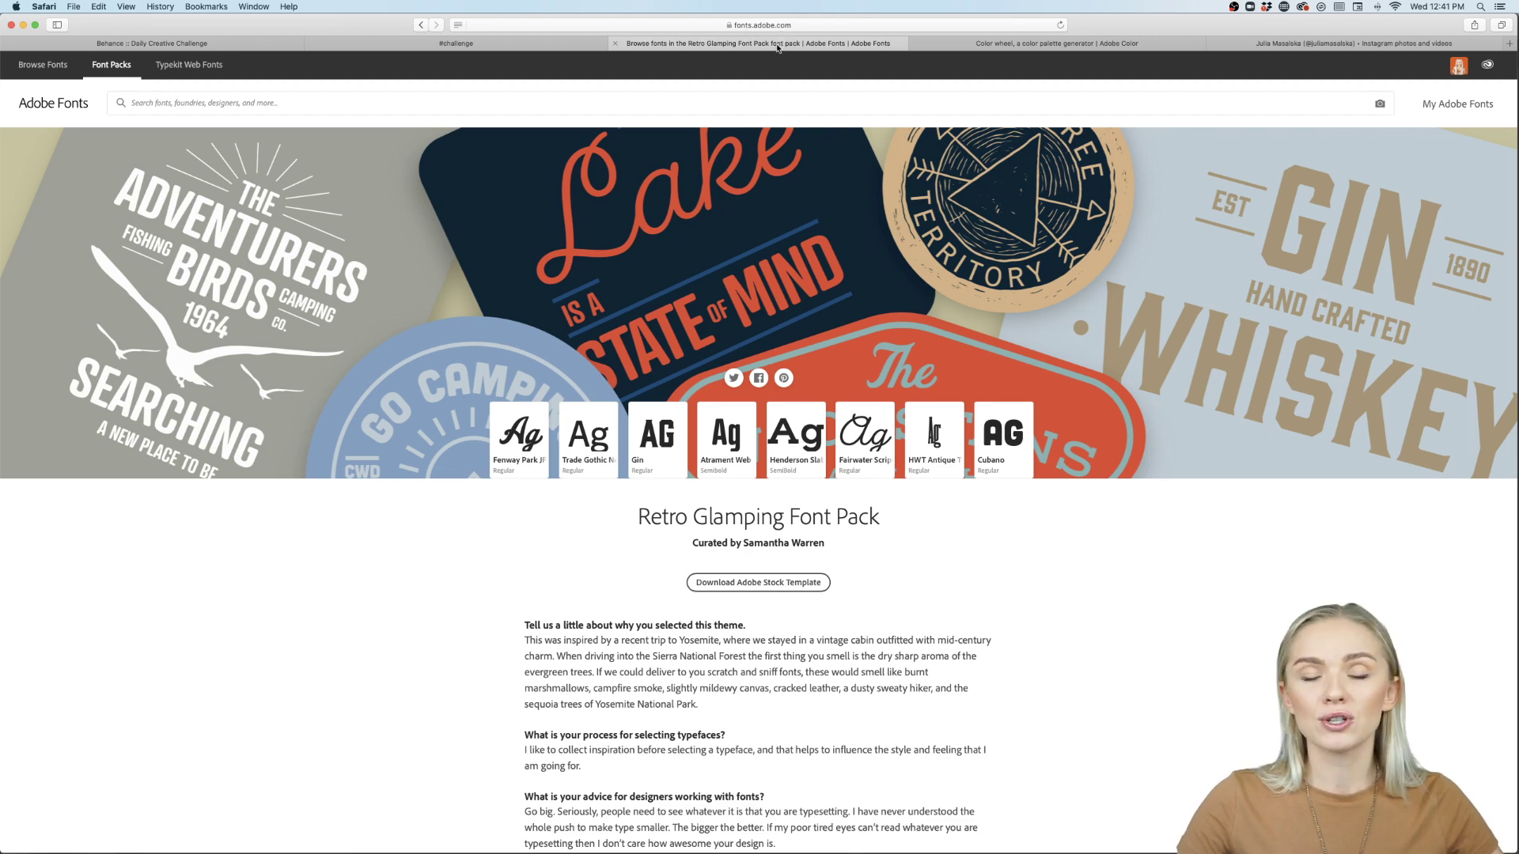
{"action": "left_click", "coordinate": [945, 50]}
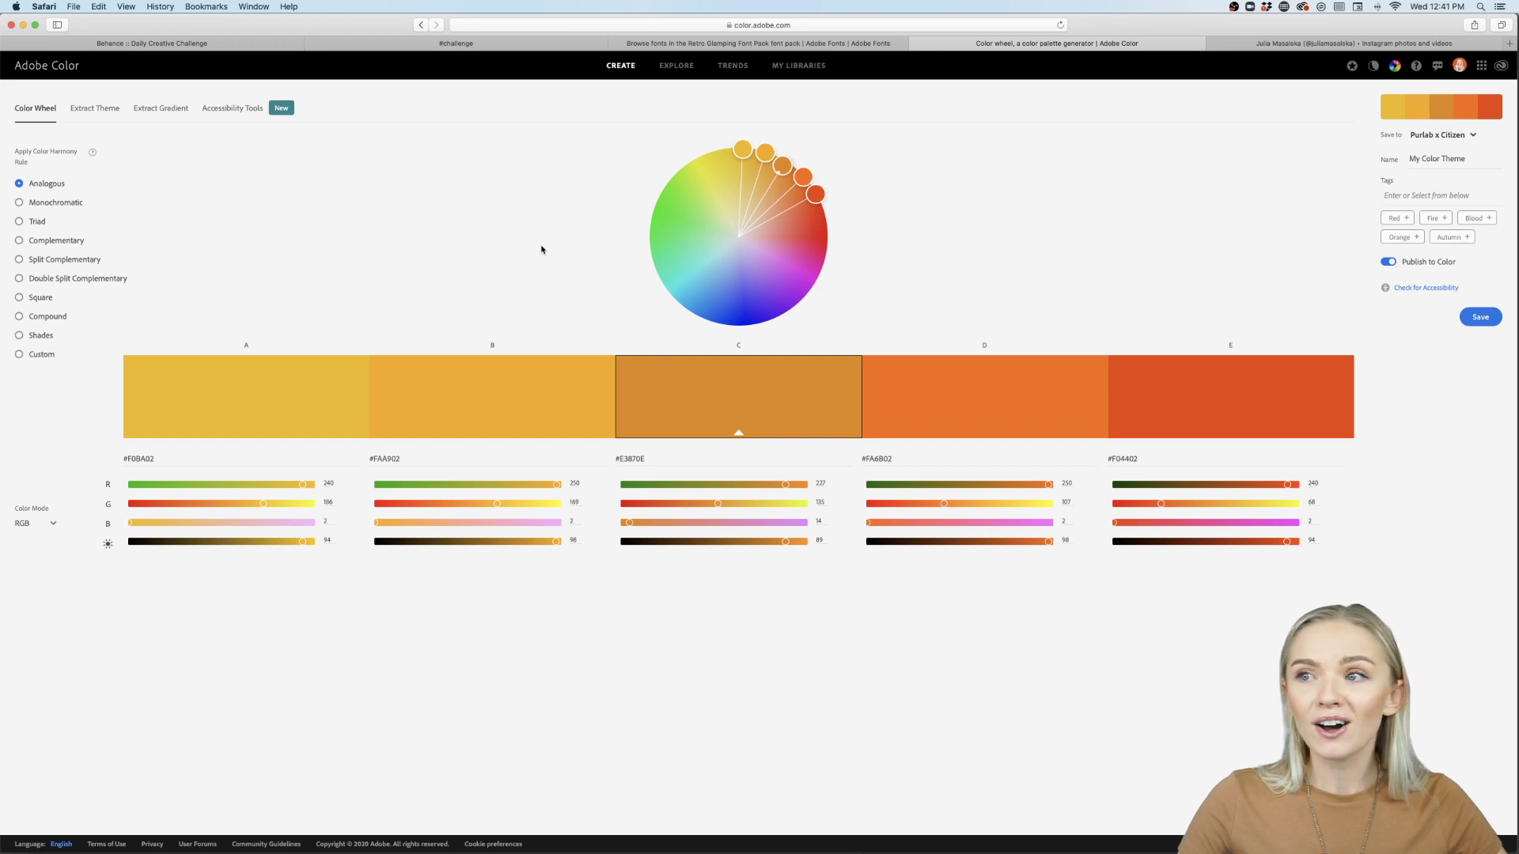
{"action": "left_click", "coordinate": [674, 43]}
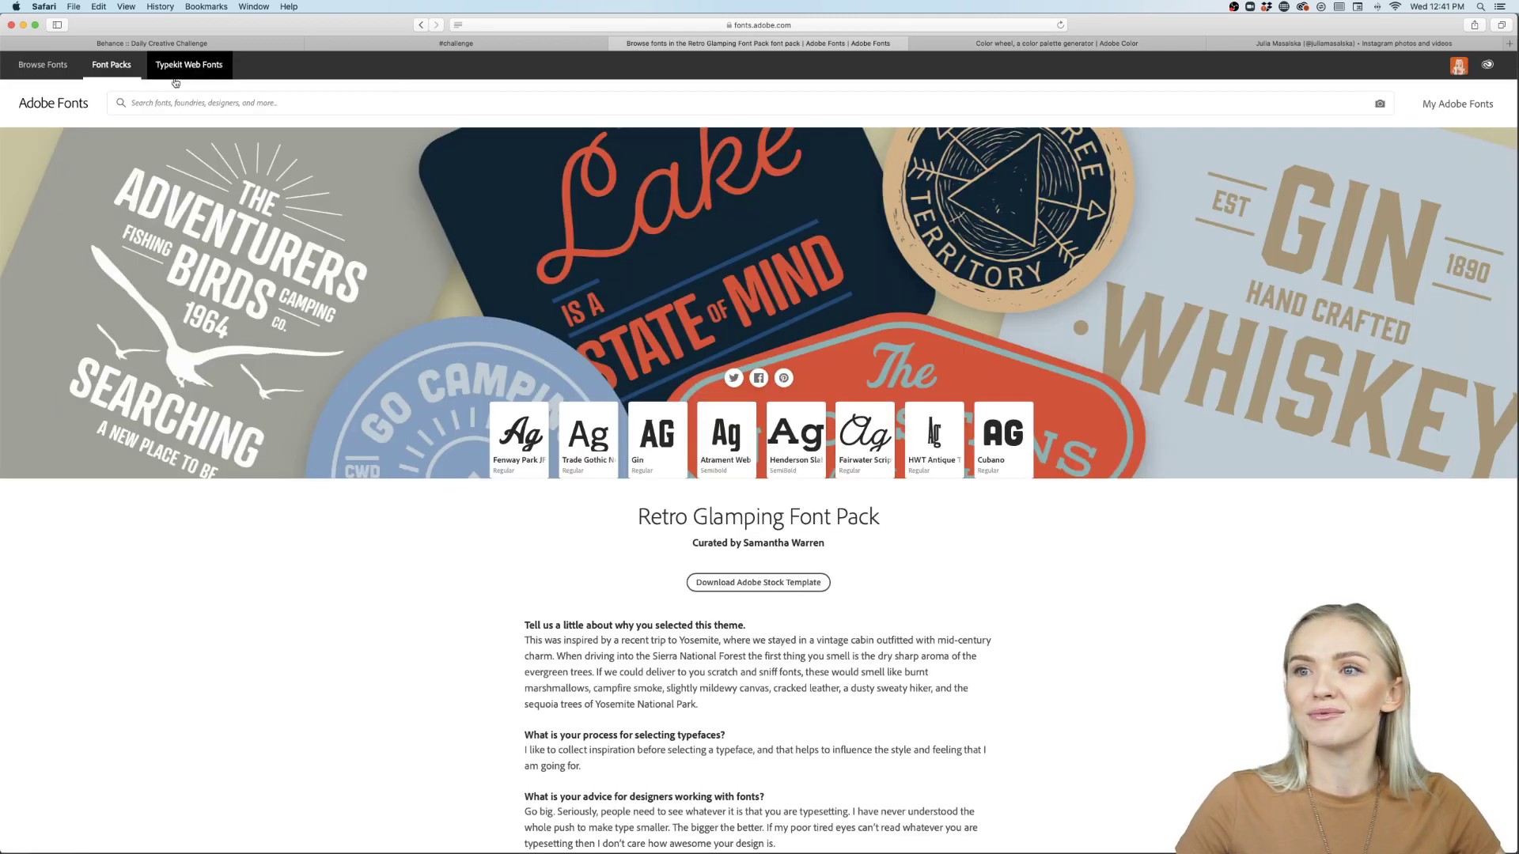
Switch to Illustrator and inspect the Word Mark text on the Challenge 2 poster alongside the Typefaces artboard.
{"action": "left_click", "coordinate": [24, 25]}
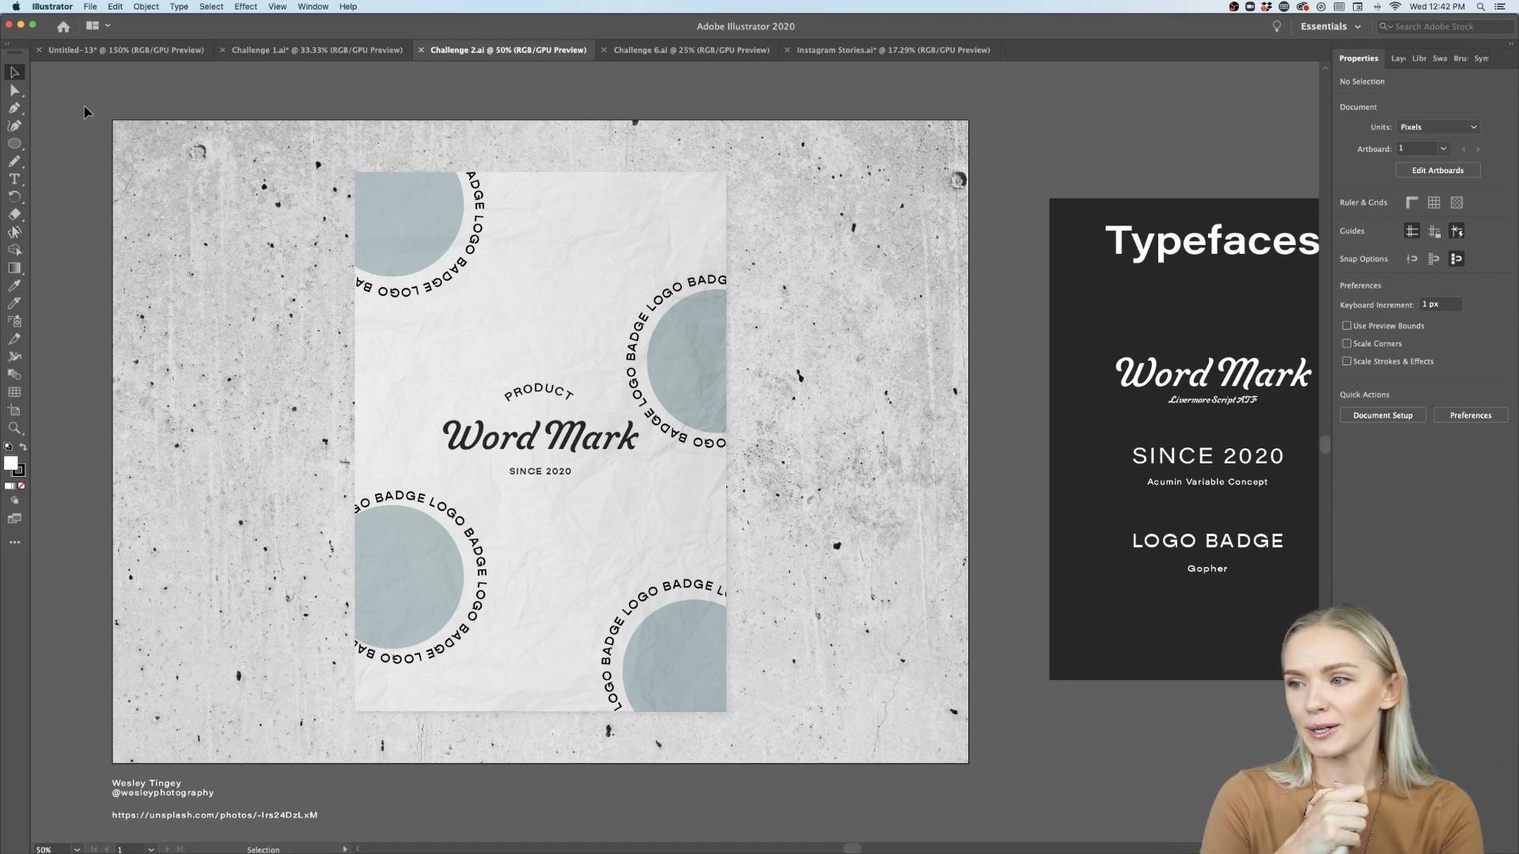
{"action": "scroll", "coordinate": [84, 106], "scroll_direction": "right", "scroll_amount": 3}
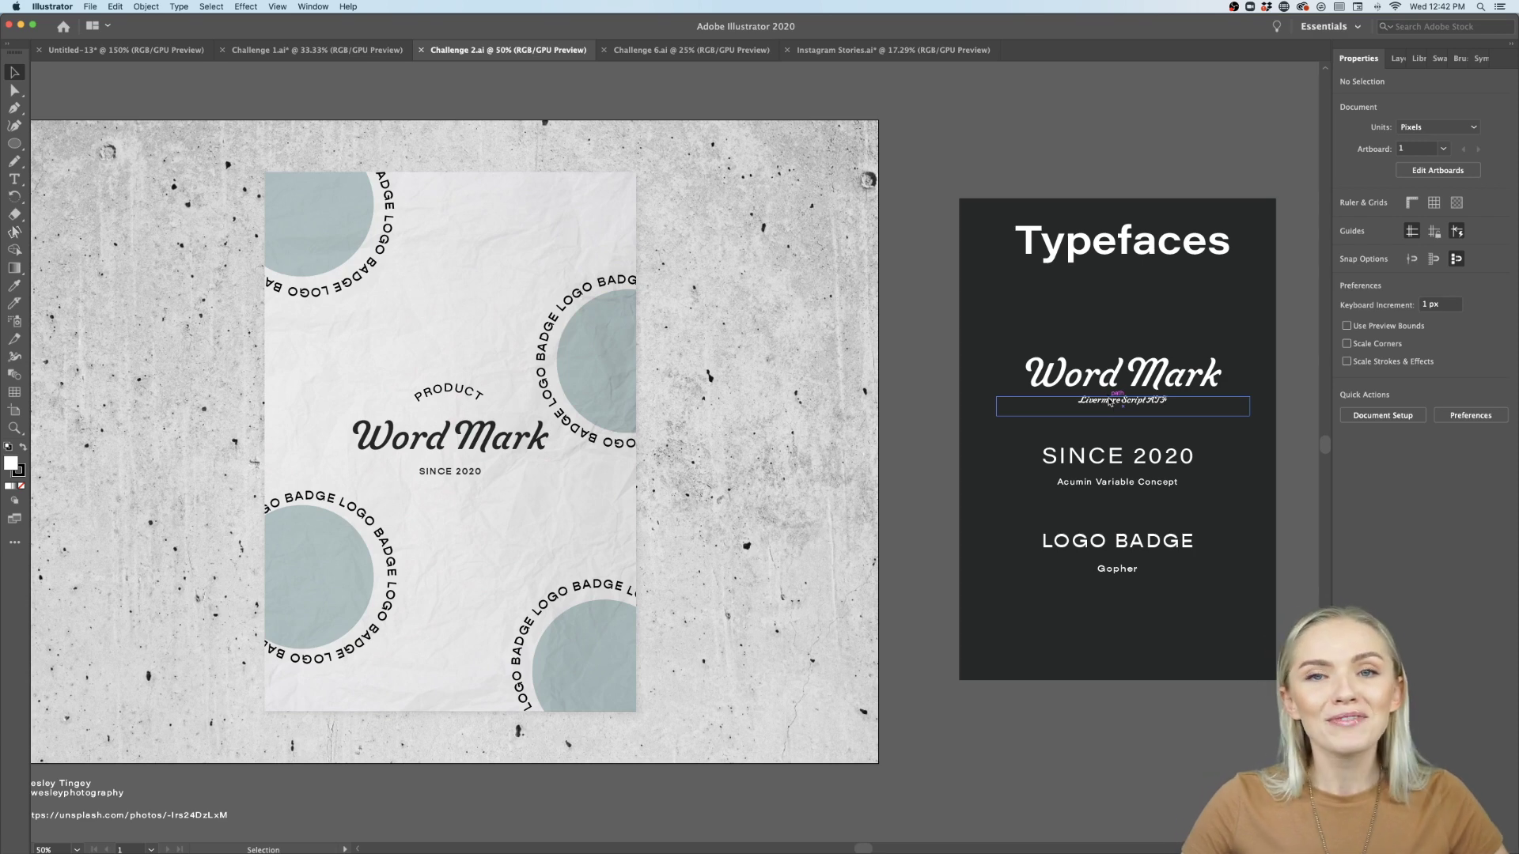
{"action": "left_click", "coordinate": [480, 450]}
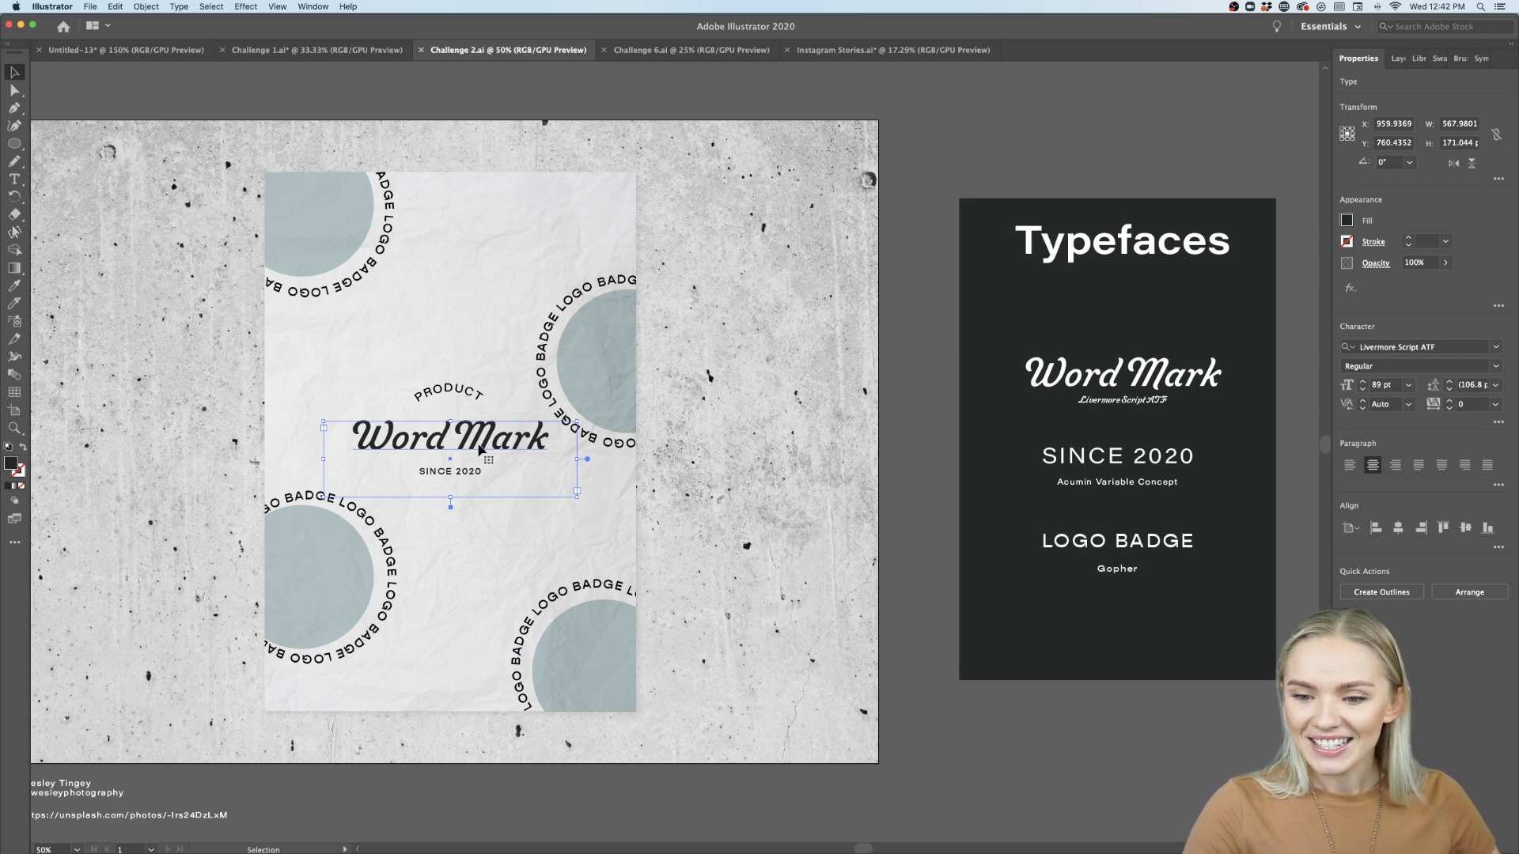
{"action": "left_click", "coordinate": [913, 297]}
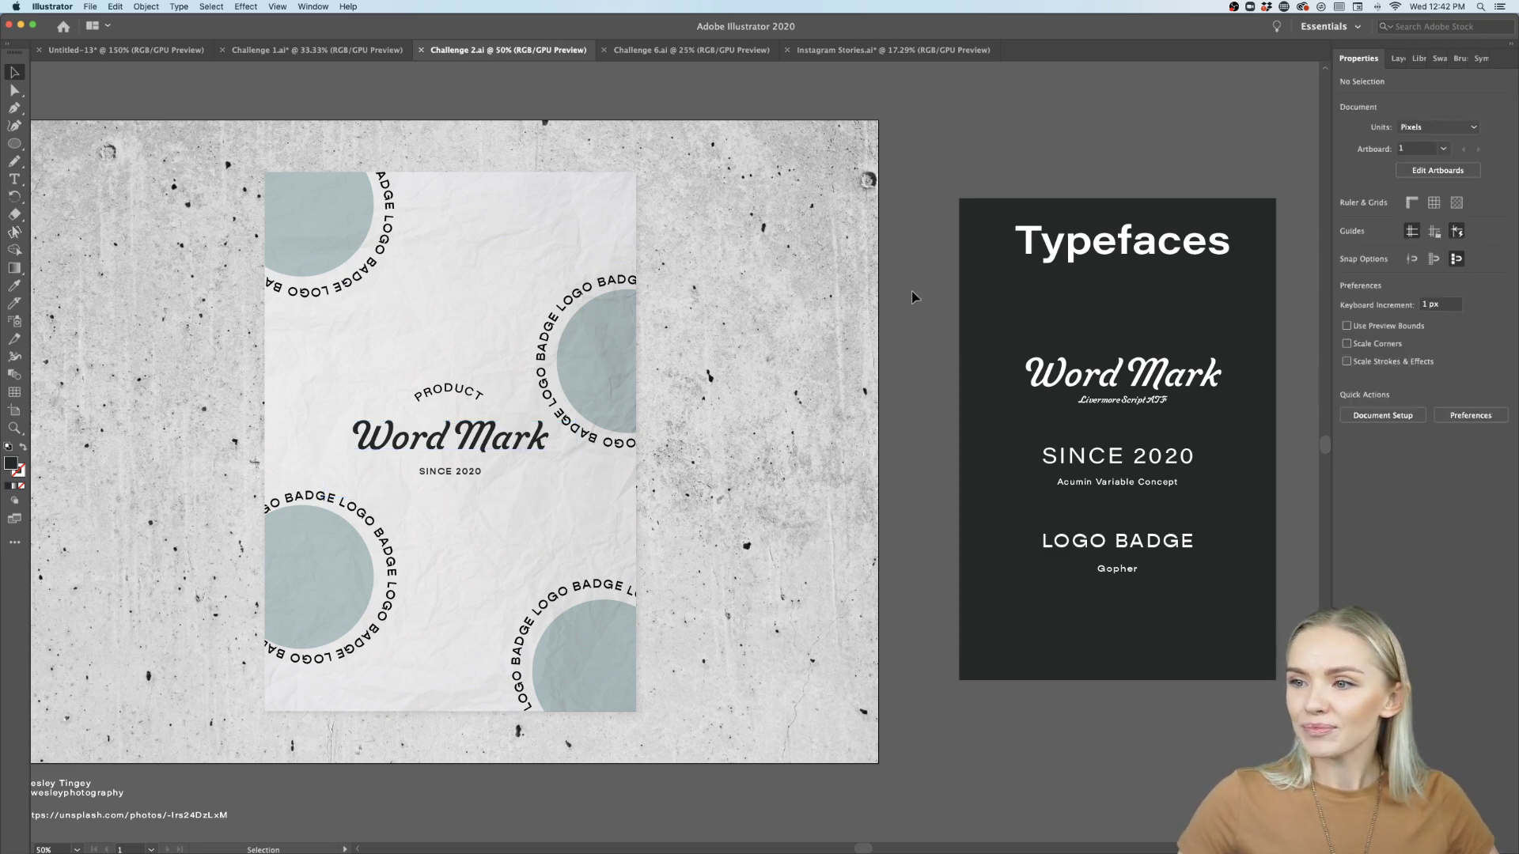
Examine the photo credit and Unsplash link below the poster artboard, and return to the overall layout.
{"action": "scroll", "coordinate": [913, 297], "scroll_direction": "left", "scroll_amount": 3}
{"action": "scroll", "coordinate": [913, 297], "scroll_direction": "down", "scroll_amount": 2}
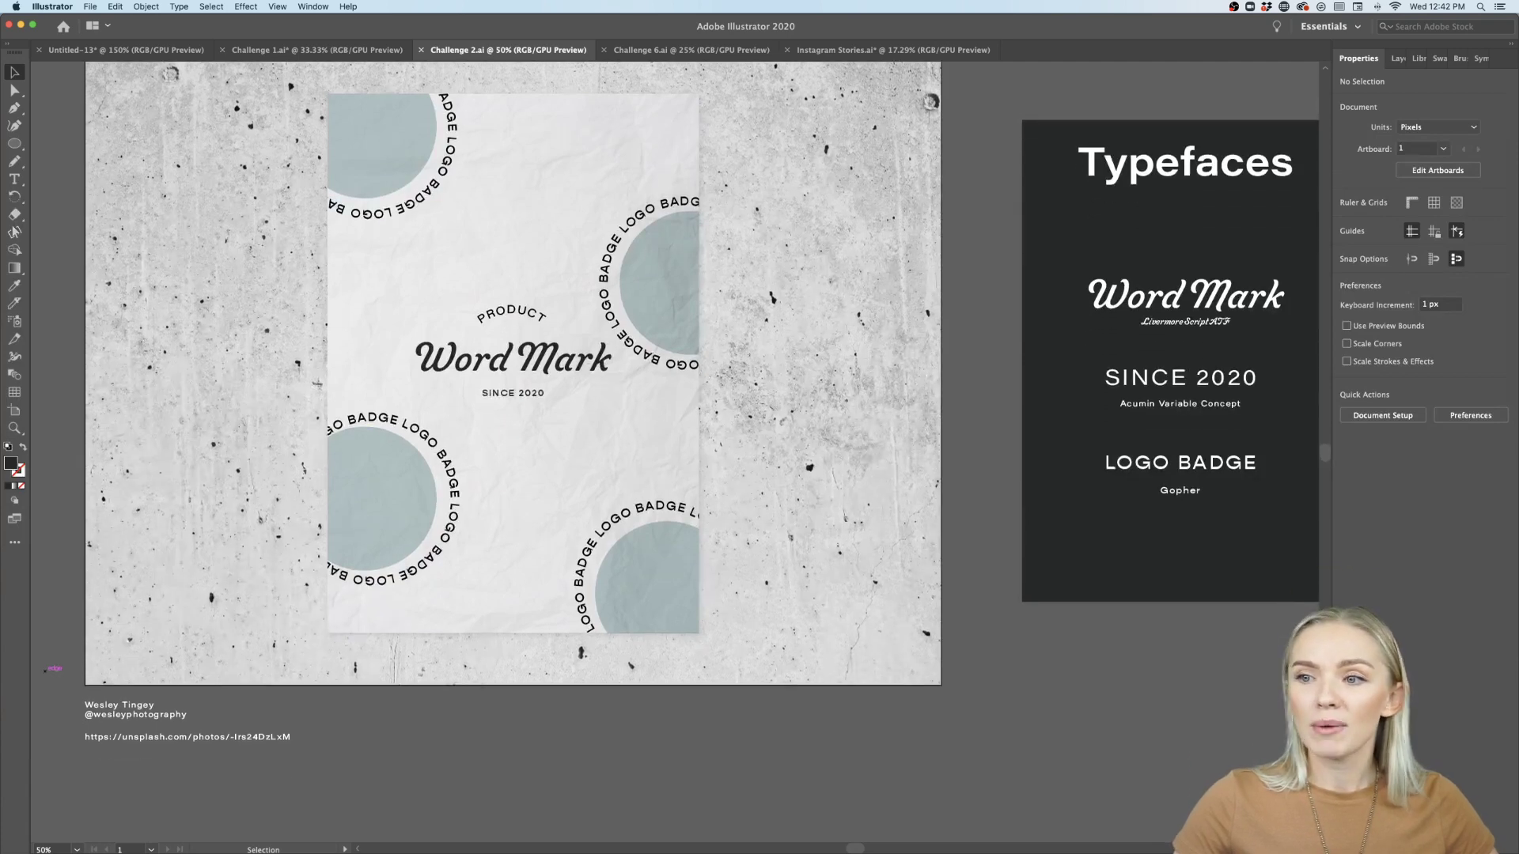
{"action": "scroll", "coordinate": [131, 764], "scroll_direction": "left", "scroll_amount": 2}
{"action": "scroll", "coordinate": [131, 764], "scroll_direction": "up", "scroll_amount": 1}
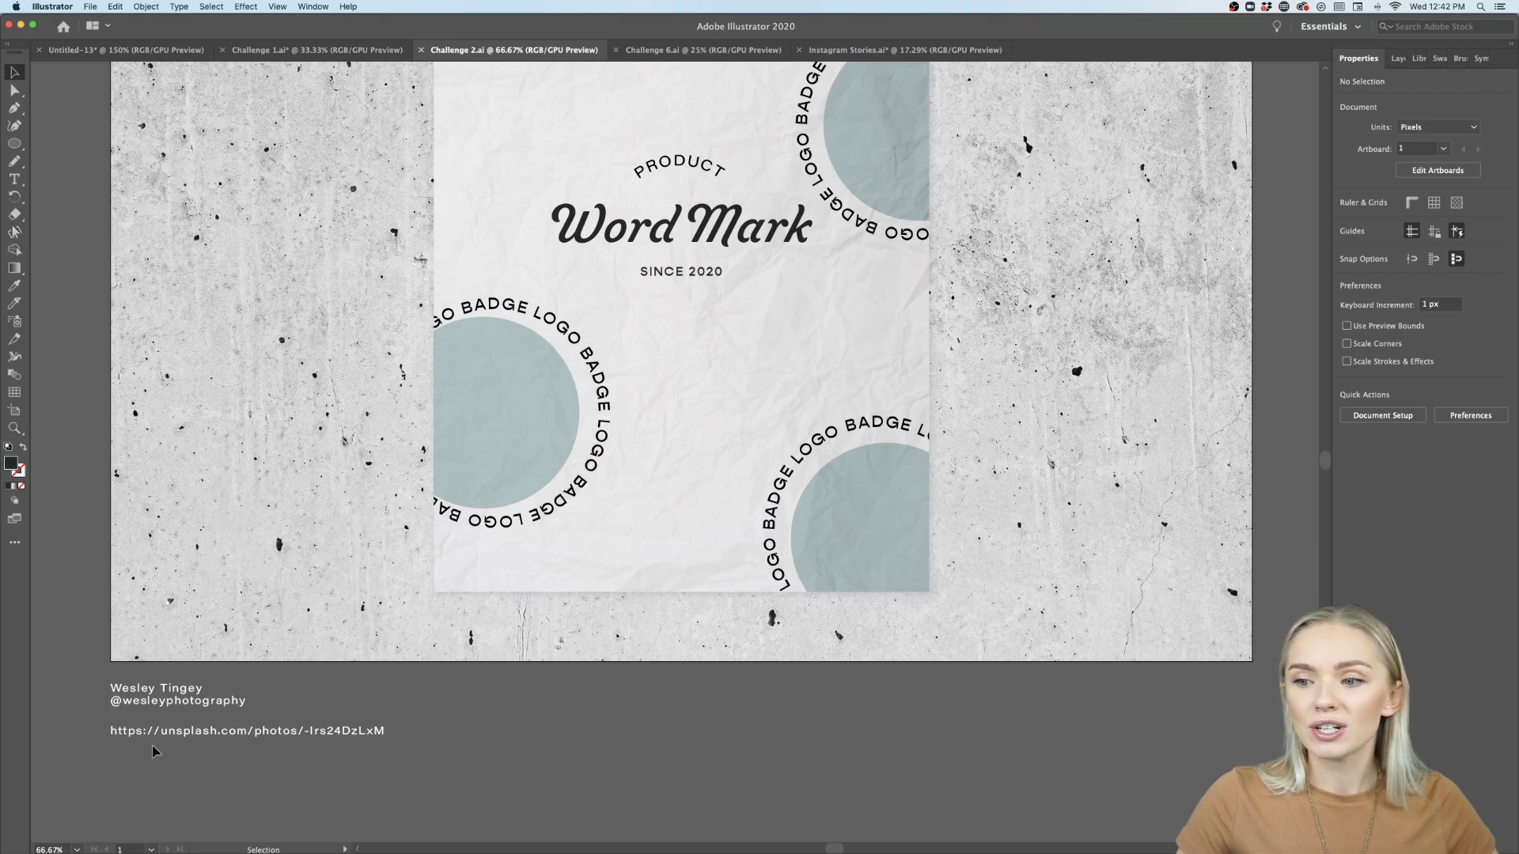
{"action": "scroll", "coordinate": [291, 750], "scroll_direction": "up", "scroll_amount": 2}
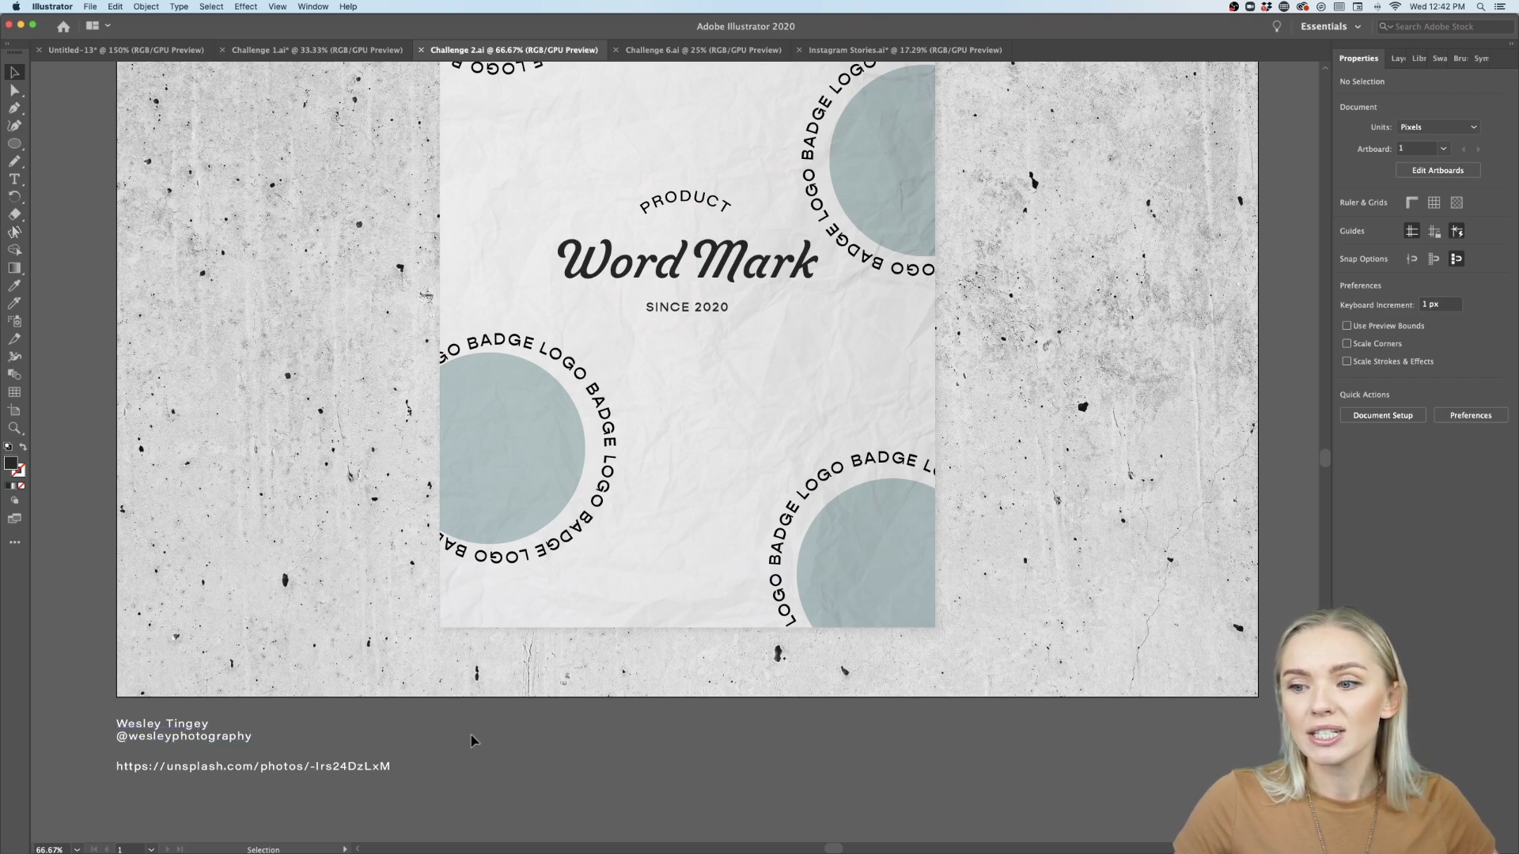
{"action": "key", "text": "super+minus"}
{"action": "scroll", "coordinate": [477, 736], "scroll_direction": "right", "scroll_amount": 3}
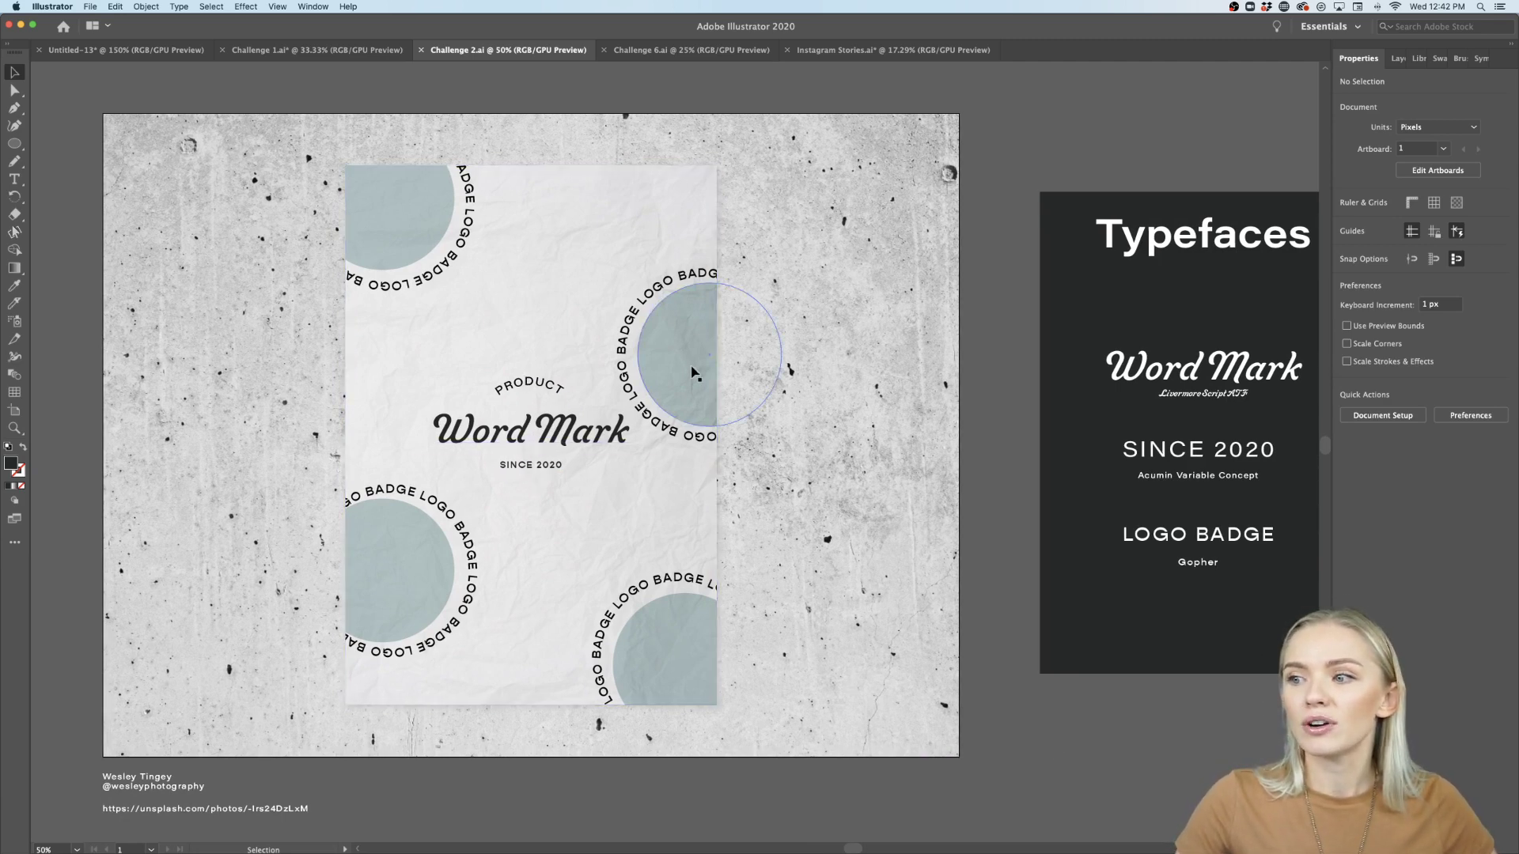
Try moving the poster's white paper rectangle, undo the move and clear the selection.
{"action": "left_click", "coordinate": [580, 215]}
{"action": "left_click_drag", "start_coordinate": [580, 215], "coordinate": [507, 262]}
{"action": "key", "text": "super+z"}
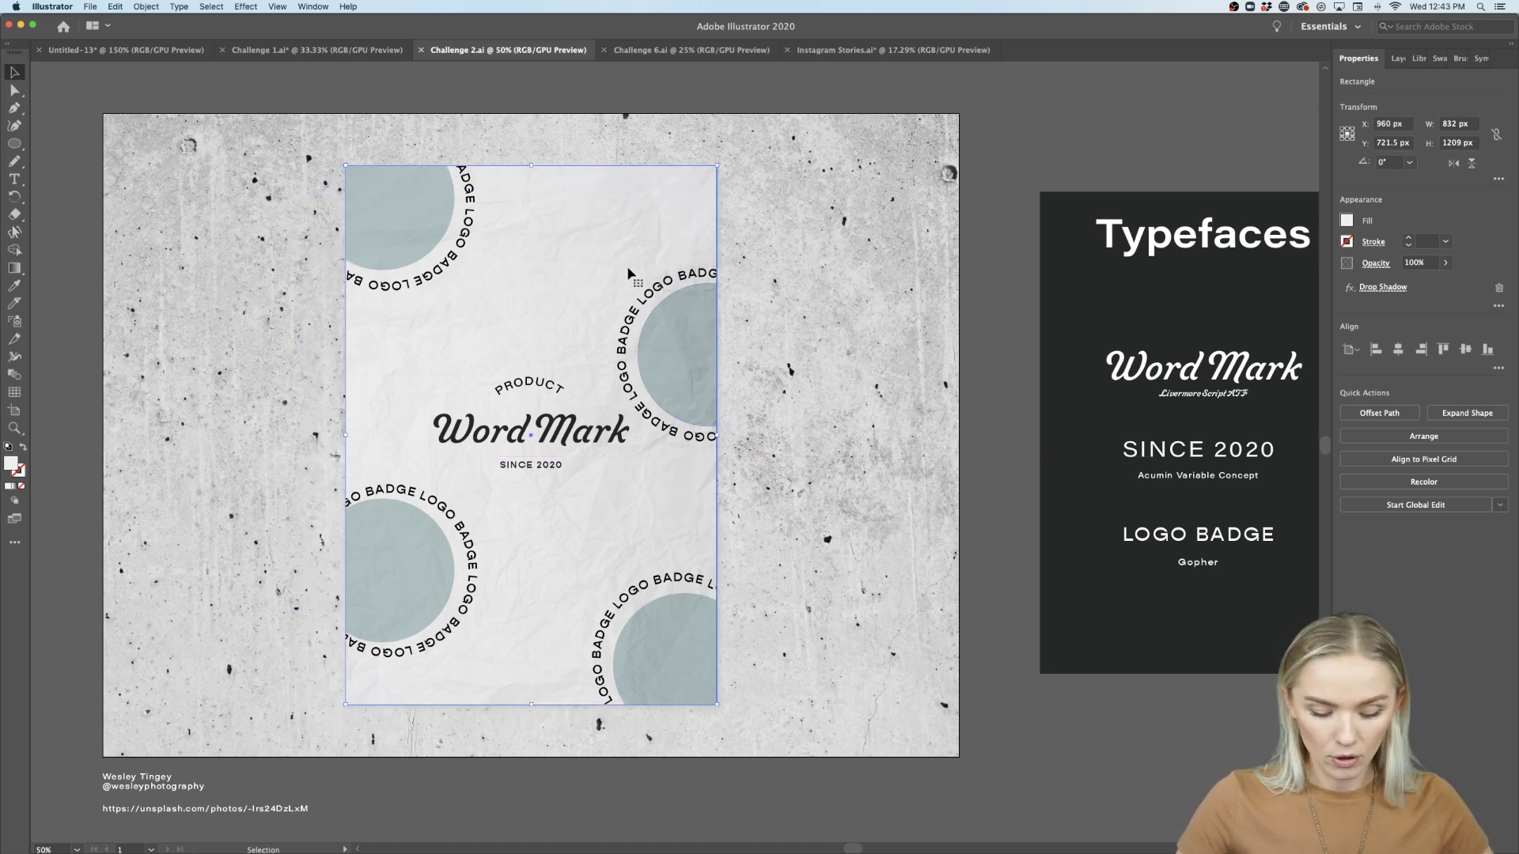
{"action": "key", "text": "super+shift+a"}
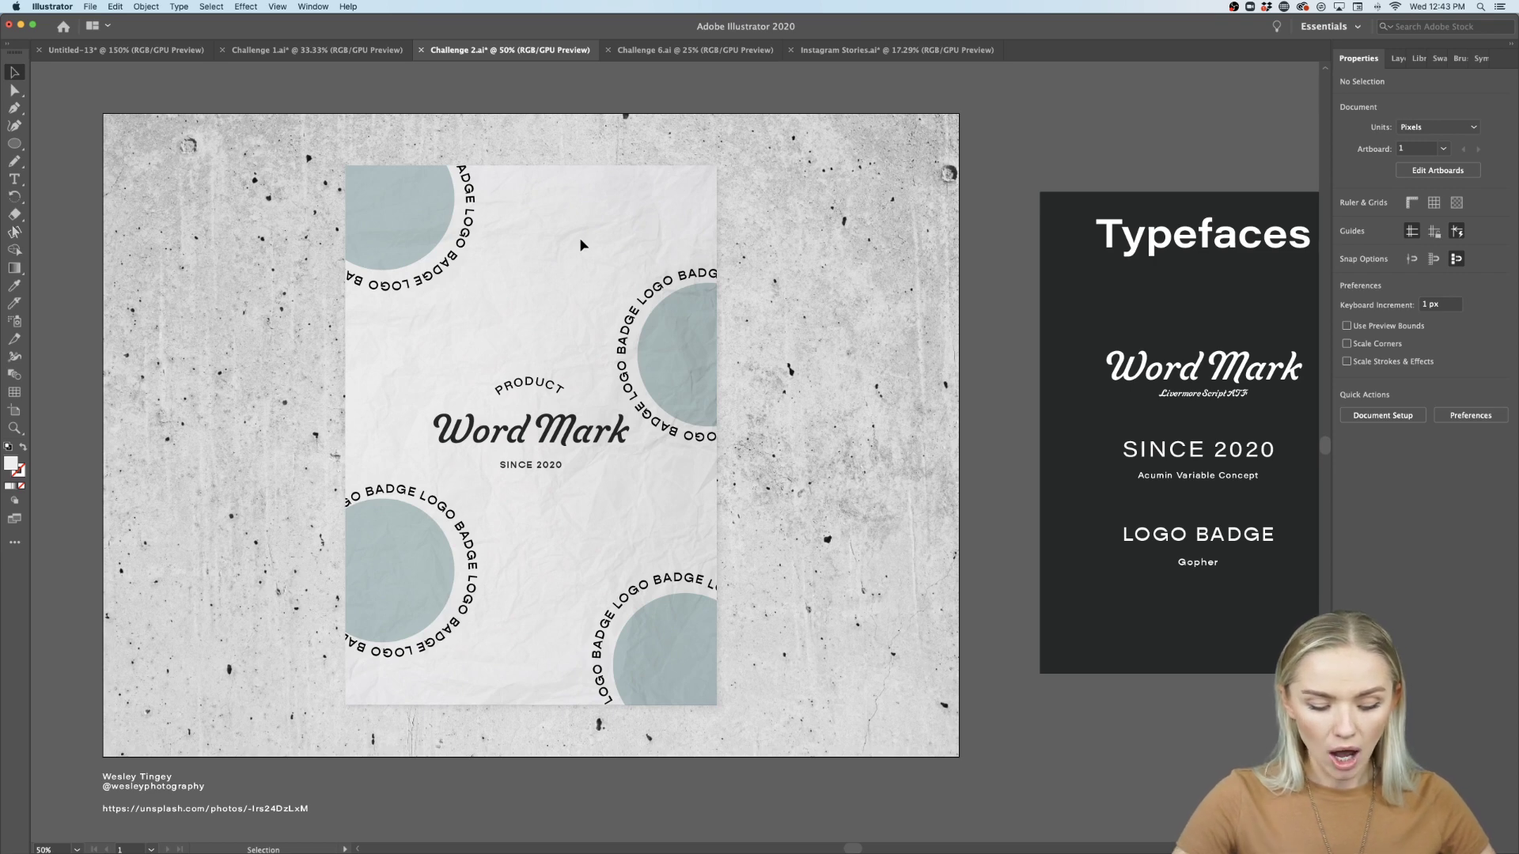
Try moving the selected poster artwork, undo the move and deselect everything.
{"action": "key", "text": "super+a"}
{"action": "left_click_drag", "start_coordinate": [579, 237], "coordinate": [491, 257]}
{"action": "key", "text": "super+z"}
{"action": "left_click", "coordinate": [1021, 244]}
{"action": "key", "text": "super+shift+a"}
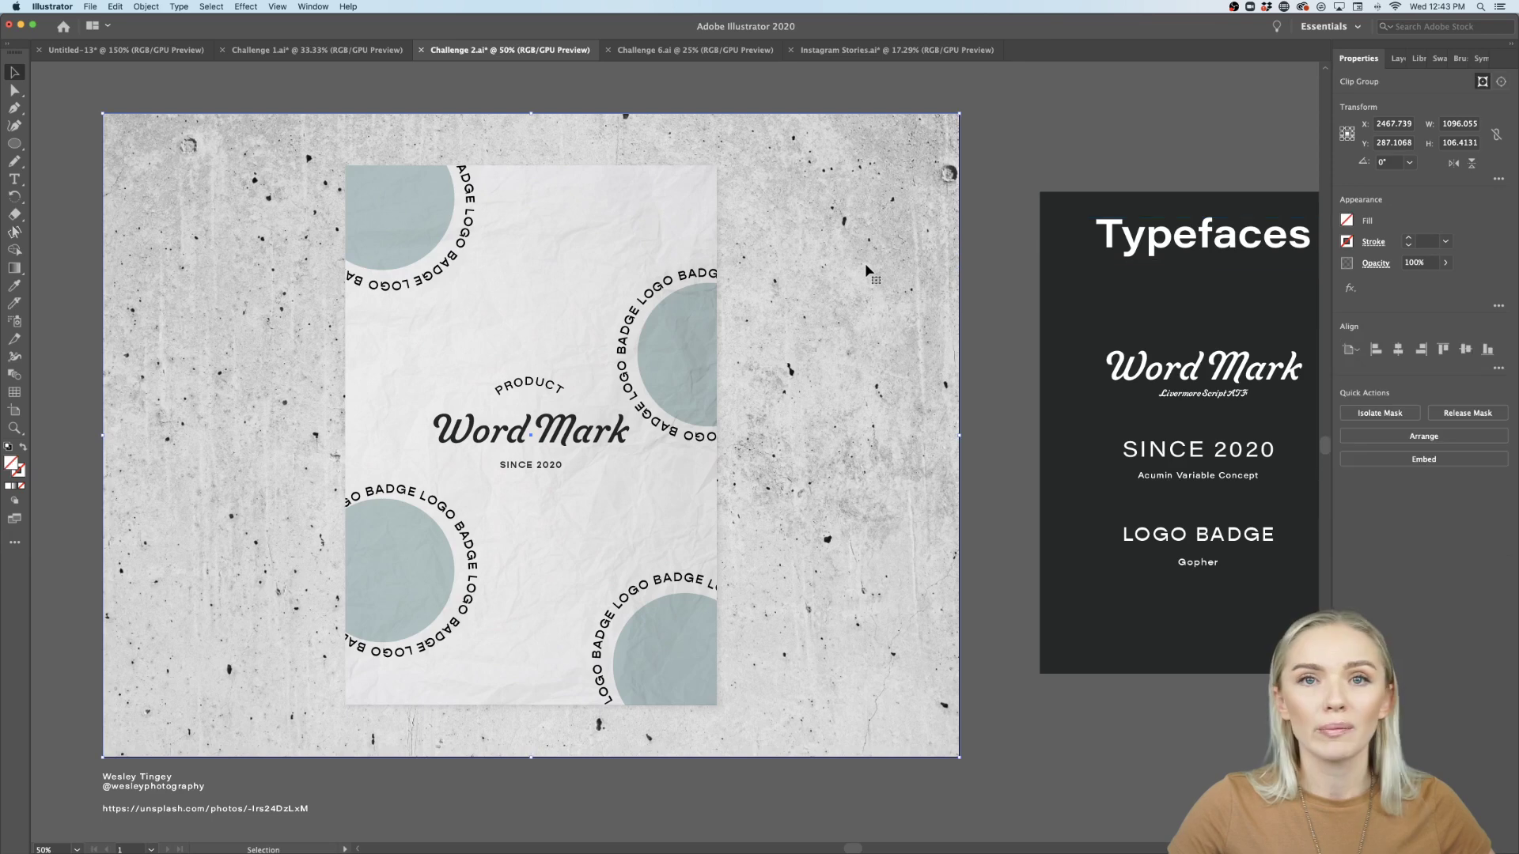
Select the concrete background and the poster's paper rectangle in turn, clearing the selection after each.
{"action": "left_click", "coordinate": [924, 184]}
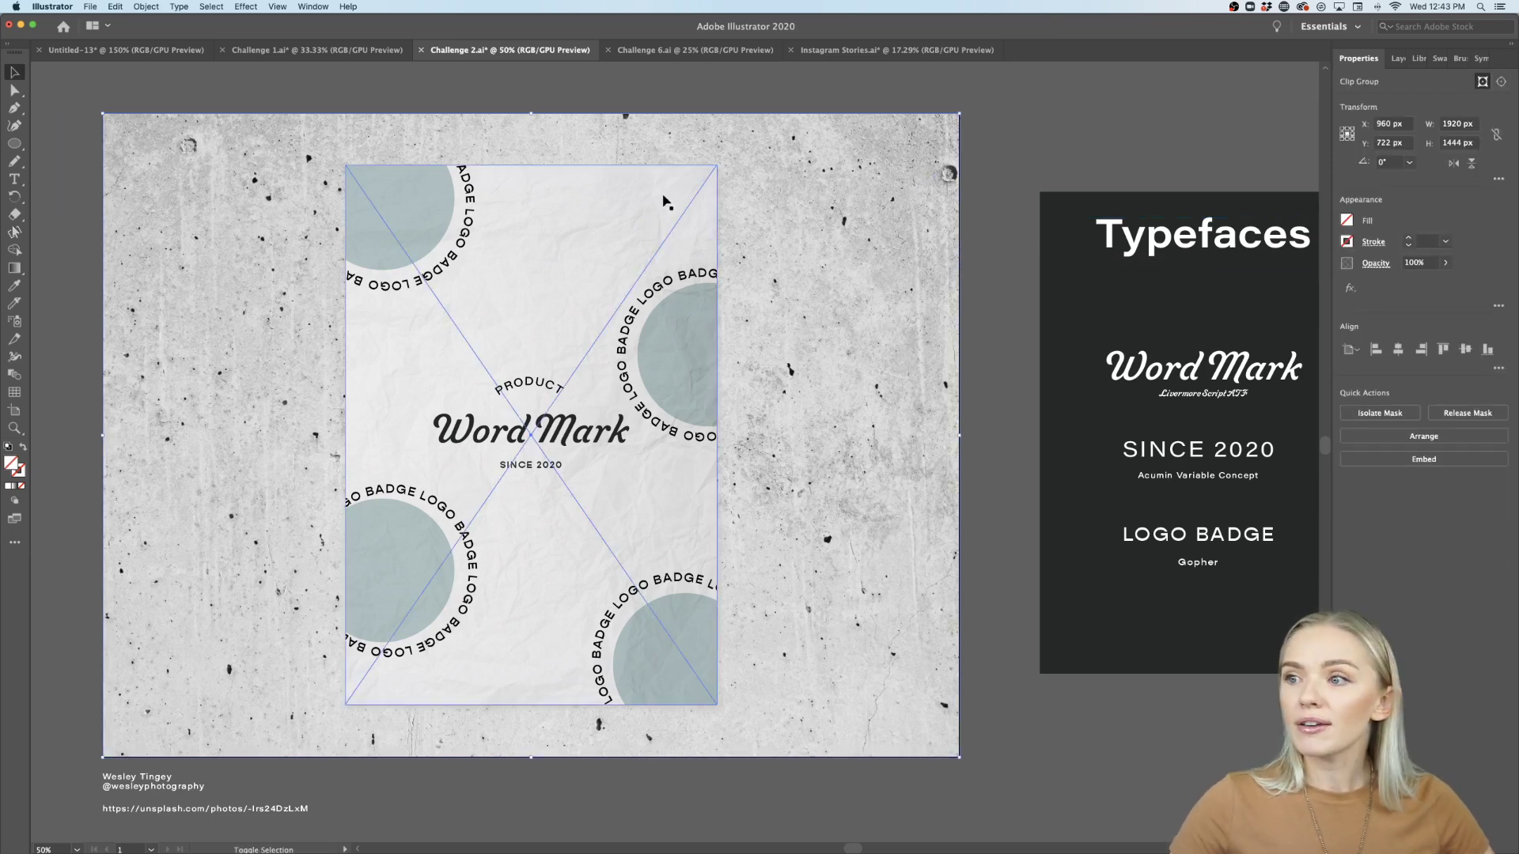
{"action": "key", "text": "super+shift+a"}
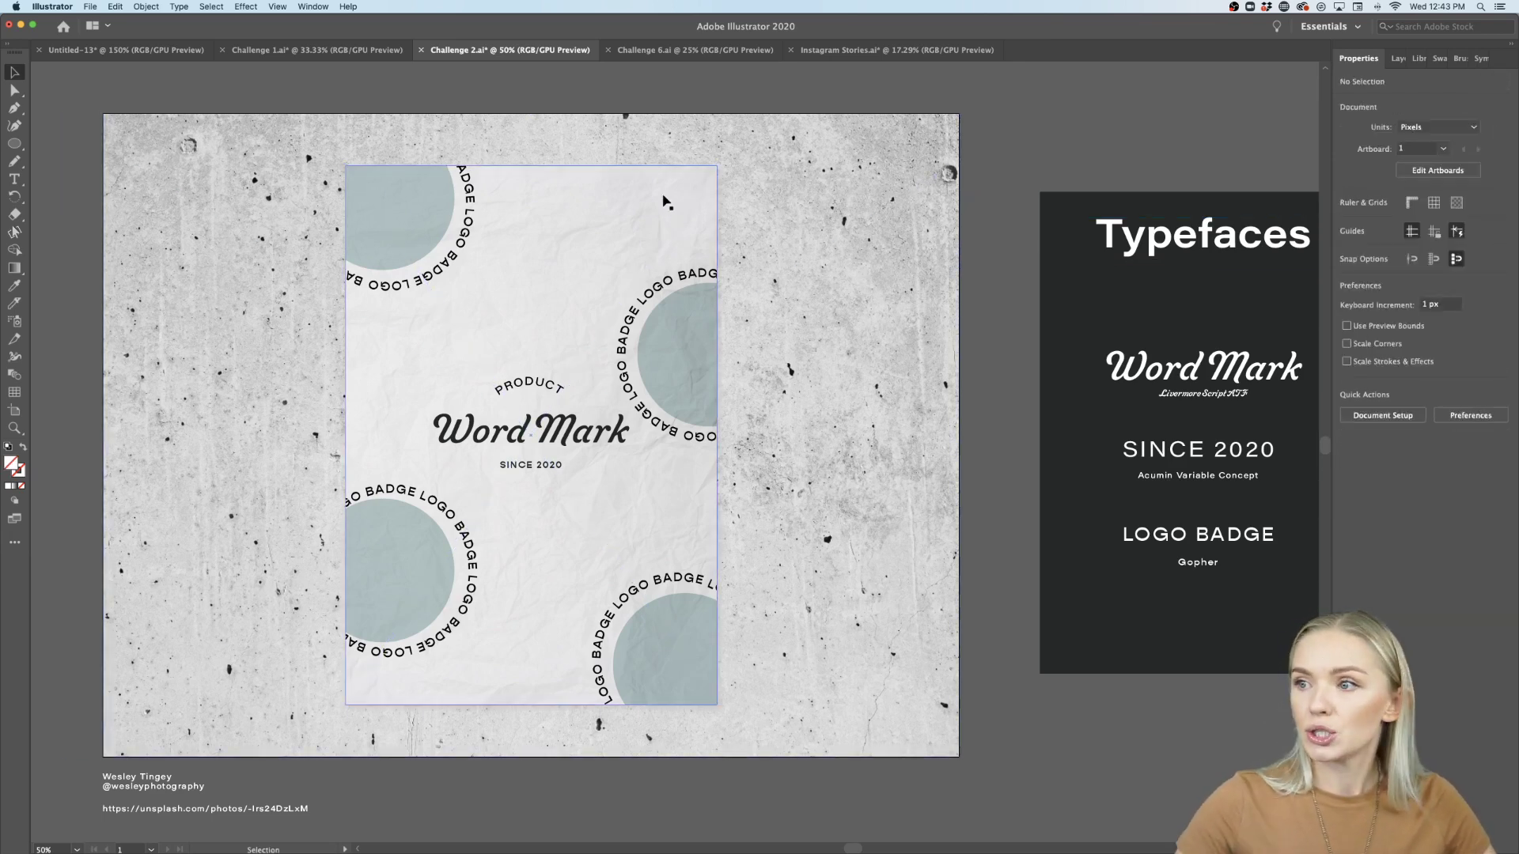
{"action": "left_click", "coordinate": [621, 241]}
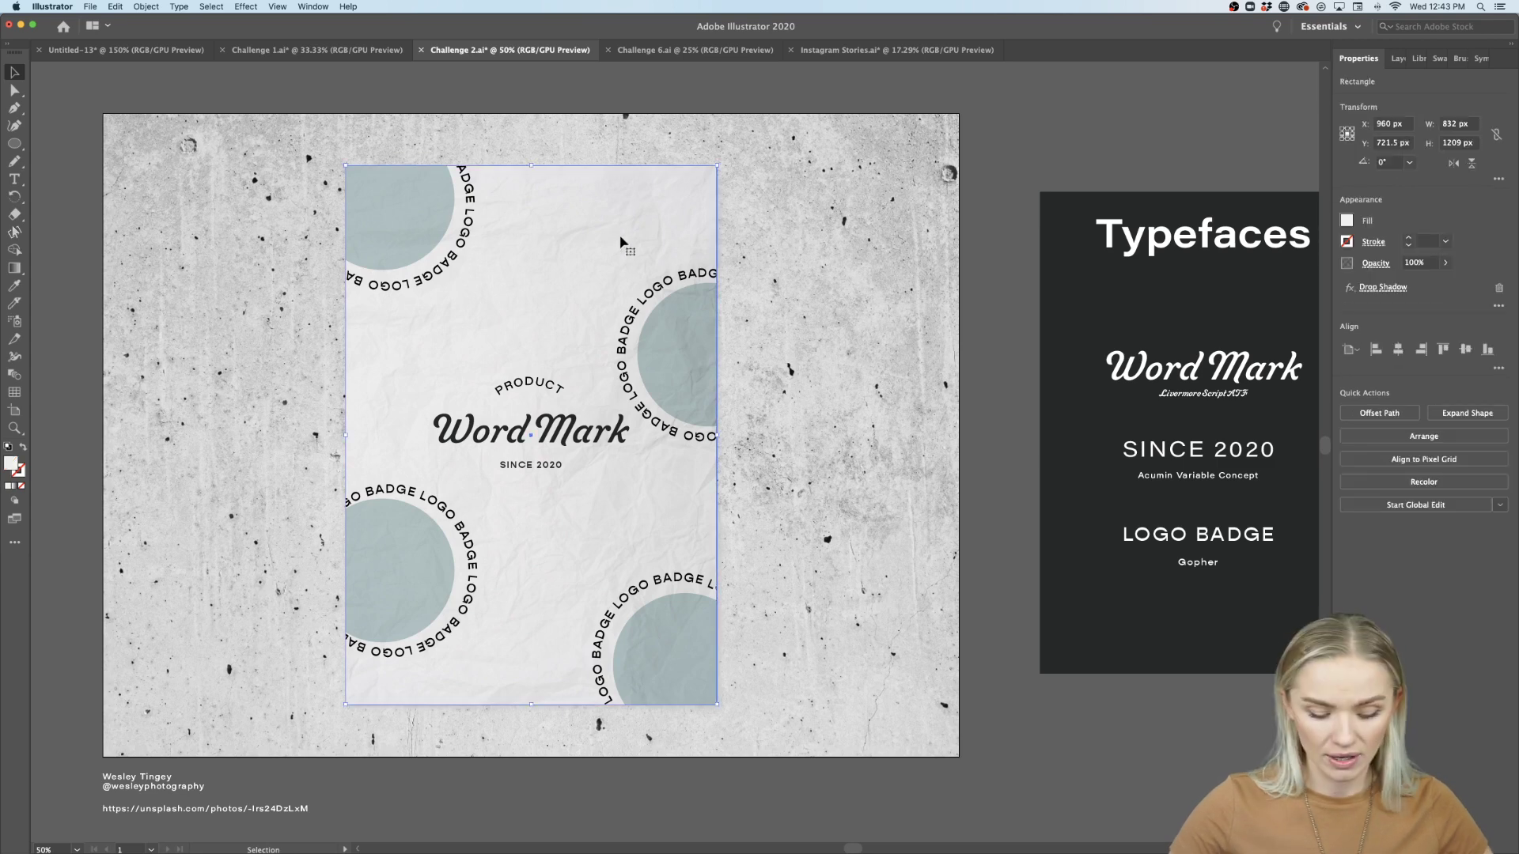
{"action": "key", "text": "super+shift+a"}
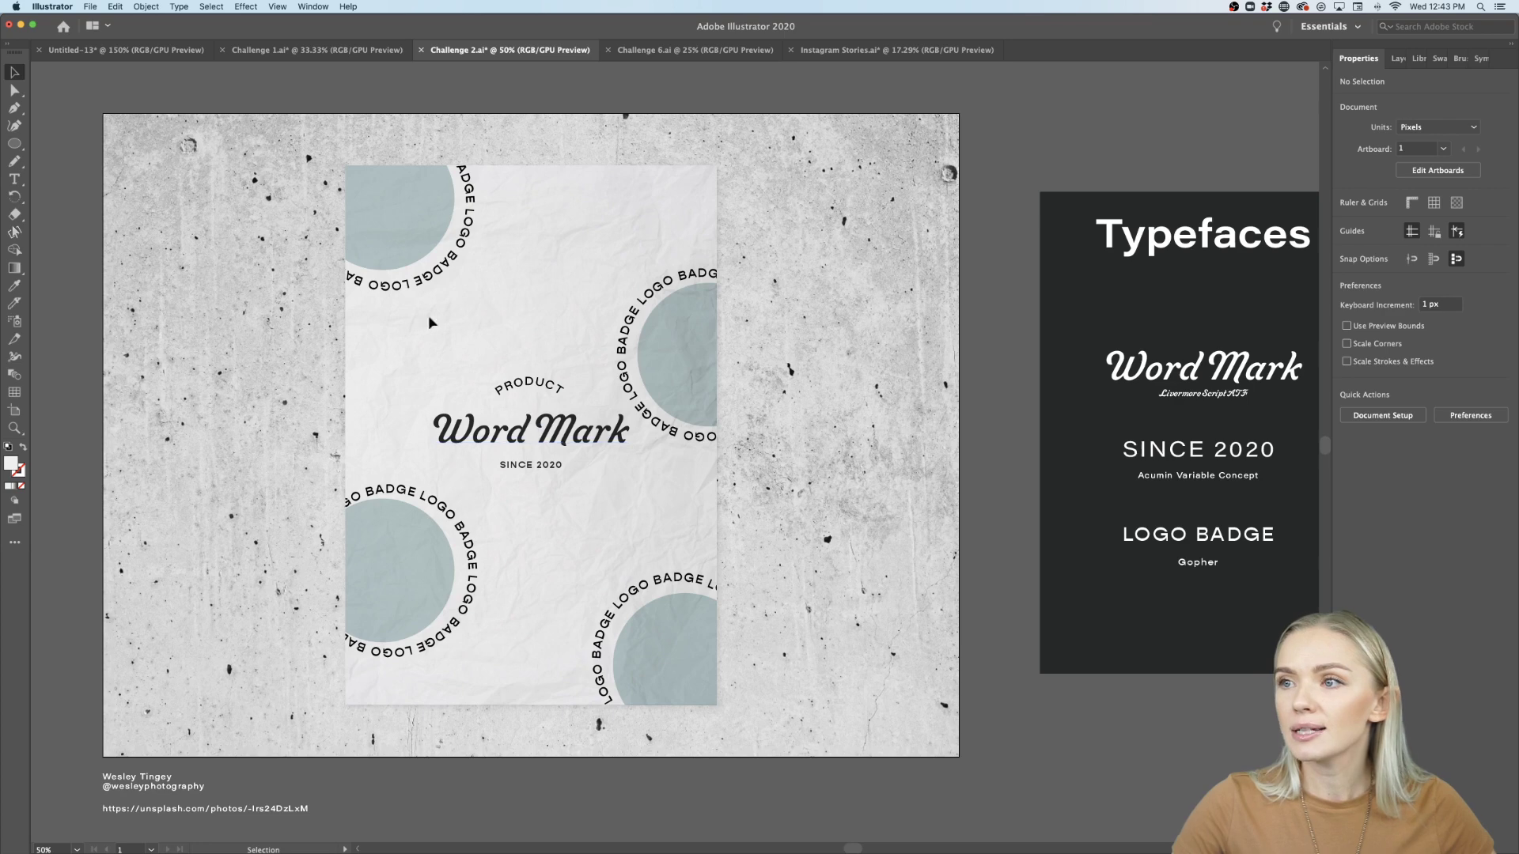
Look at the Glam Up logo drafts in the Challenge 1 document and return to the Challenge 2 poster.
{"action": "left_click", "coordinate": [277, 51]}
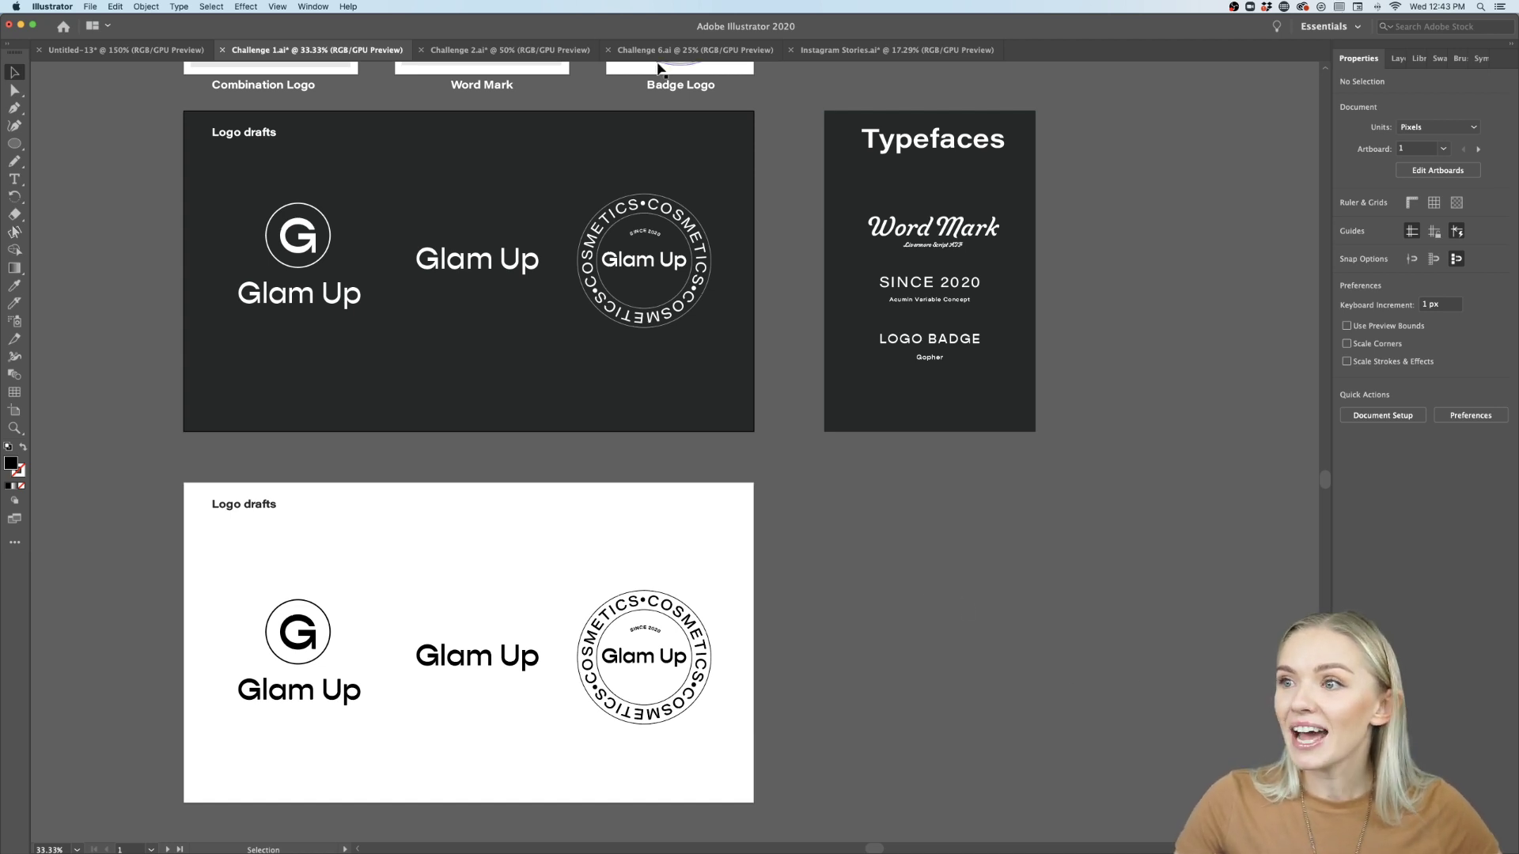
{"action": "left_click", "coordinate": [528, 51]}
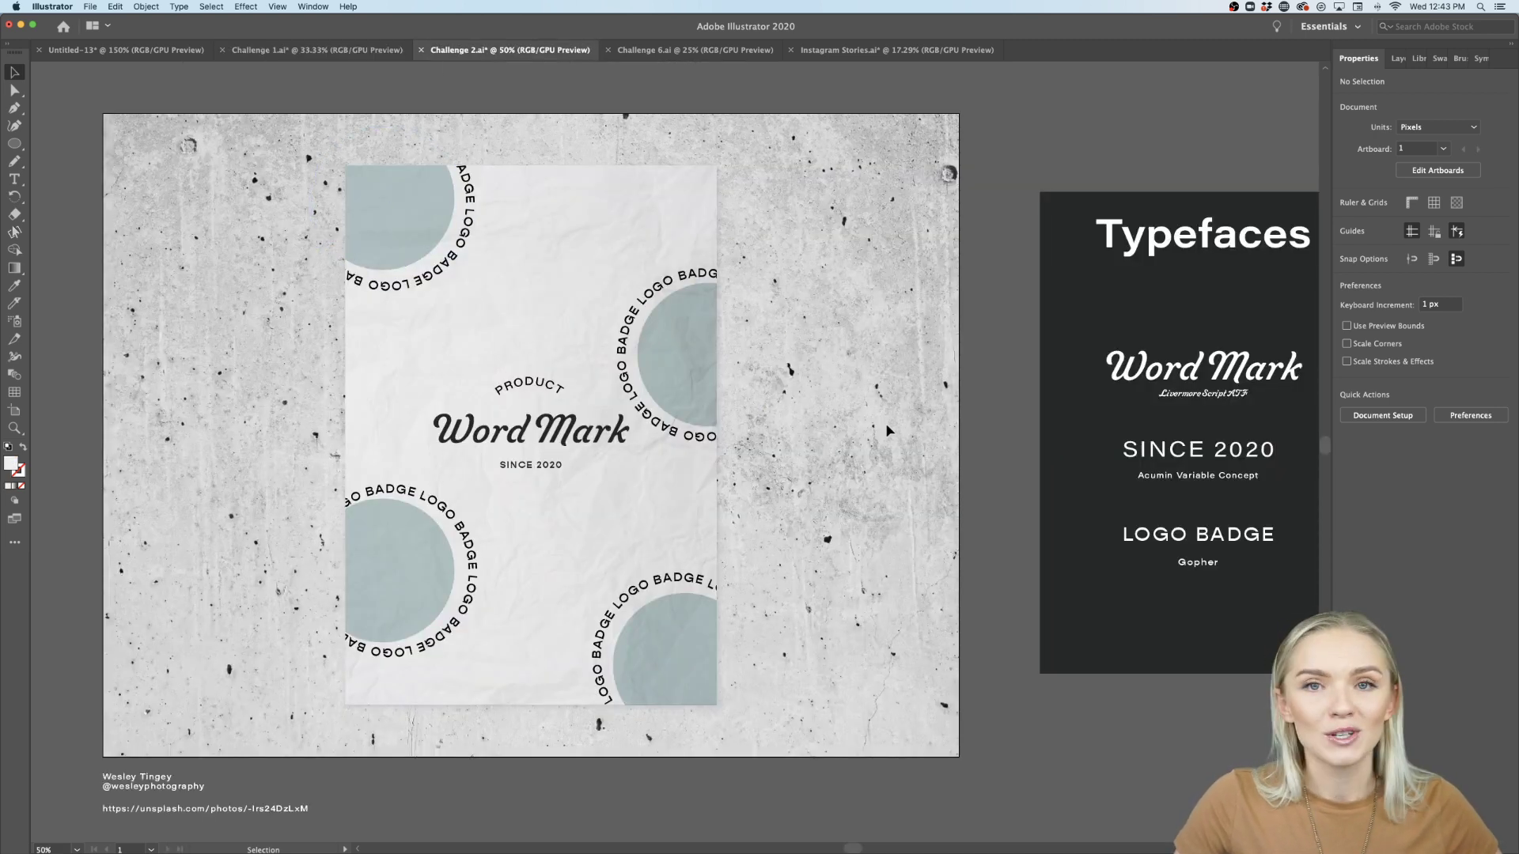
{"action": "scroll", "coordinate": [888, 430], "scroll_direction": "right", "scroll_amount": 3}
{"action": "scroll", "coordinate": [887, 430], "scroll_direction": "up", "scroll_amount": 1}
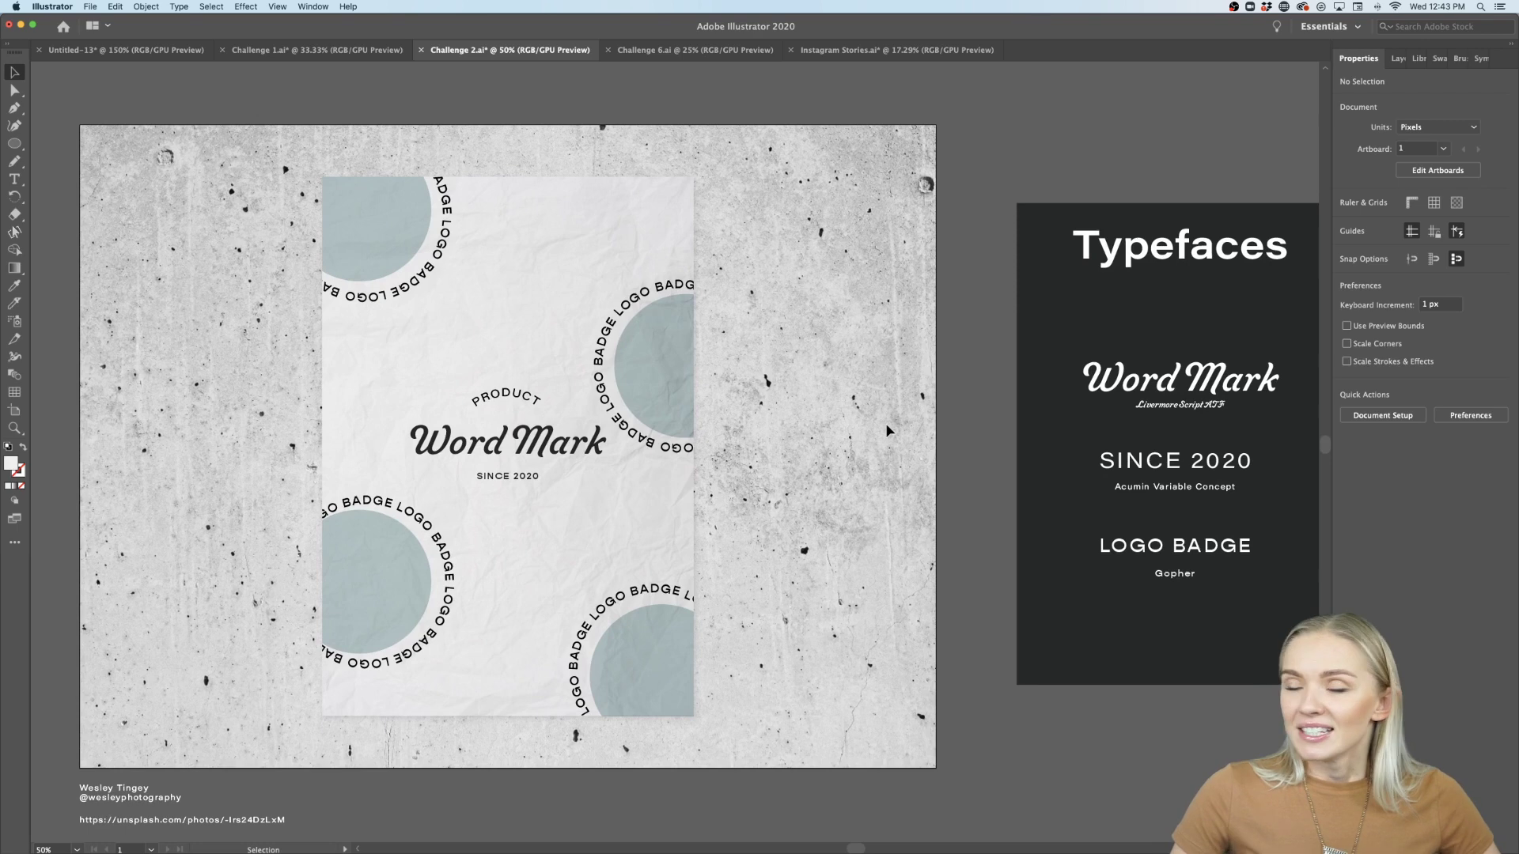
Delete the PRODUCT, Word Mark and SINCE 2020 texts from the middle of the poster.
{"action": "left_click", "coordinate": [544, 456]}
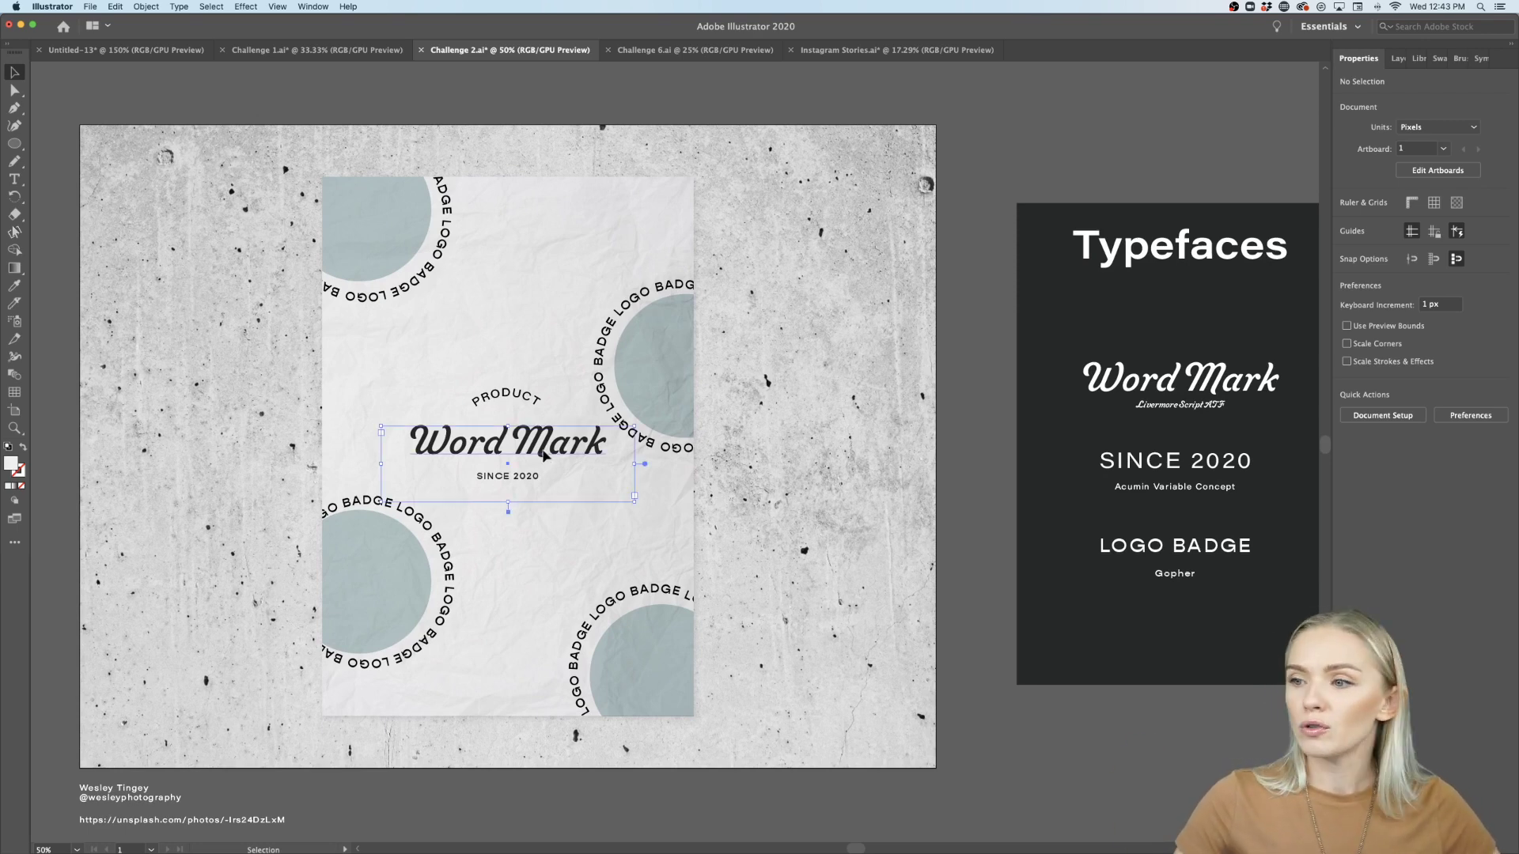
{"action": "left_click", "coordinate": [527, 411], "text": "shift"}
{"action": "left_click", "coordinate": [516, 477], "text": "shift"}
{"action": "key", "text": "Delete"}
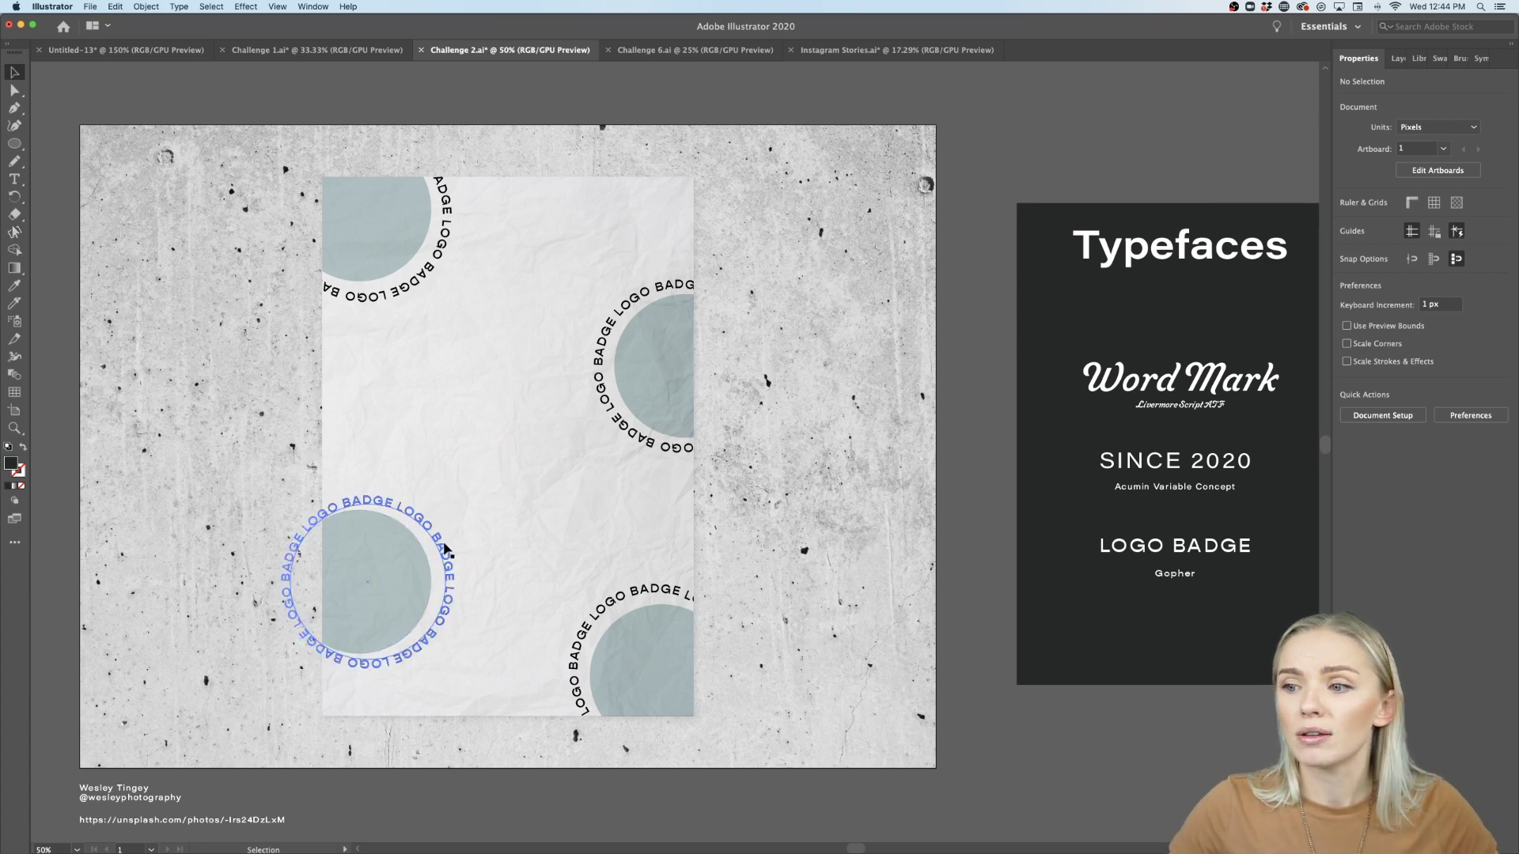
Check the type settings of the Glam Up word mark on Challenge 1's dark artboard, and return to Challenge 2.
{"action": "scroll", "coordinate": [380, 570], "scroll_direction": "up", "scroll_amount": 1}
{"action": "left_click", "coordinate": [336, 50]}
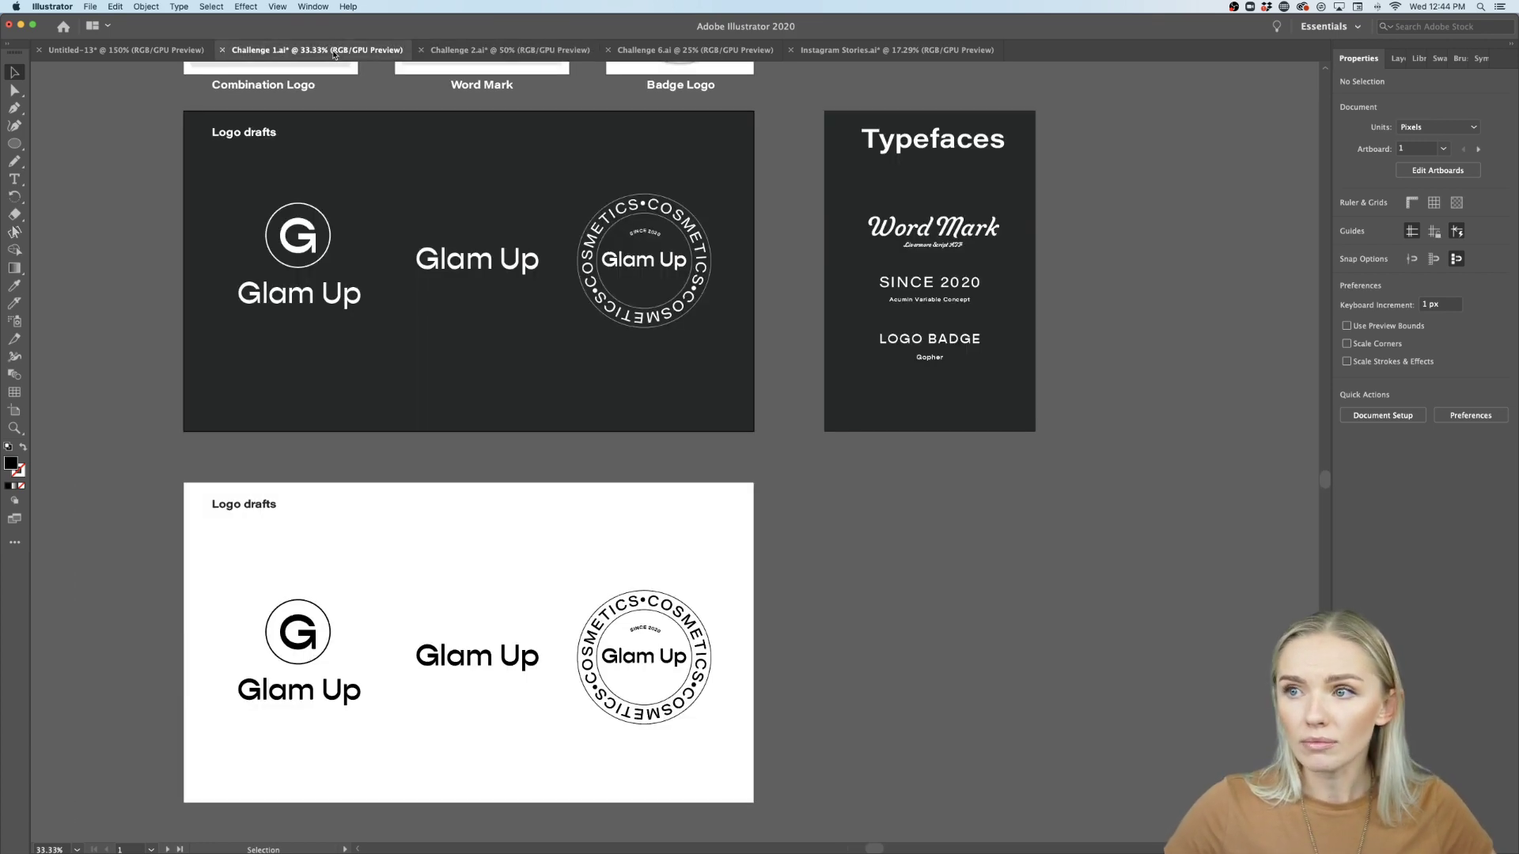
{"action": "left_click", "coordinate": [515, 259]}
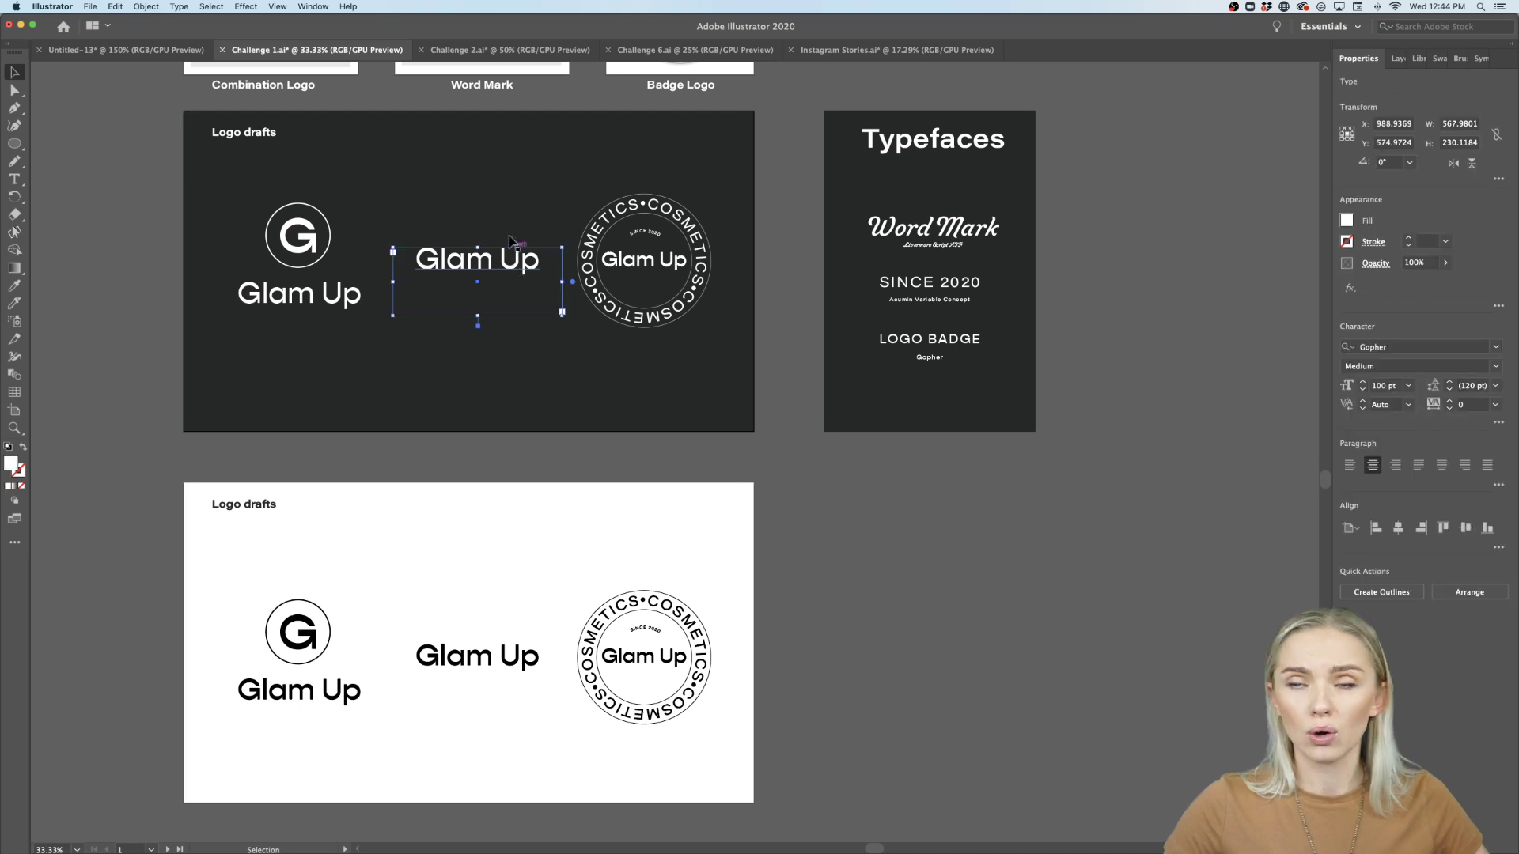
{"action": "left_click", "coordinate": [506, 50]}
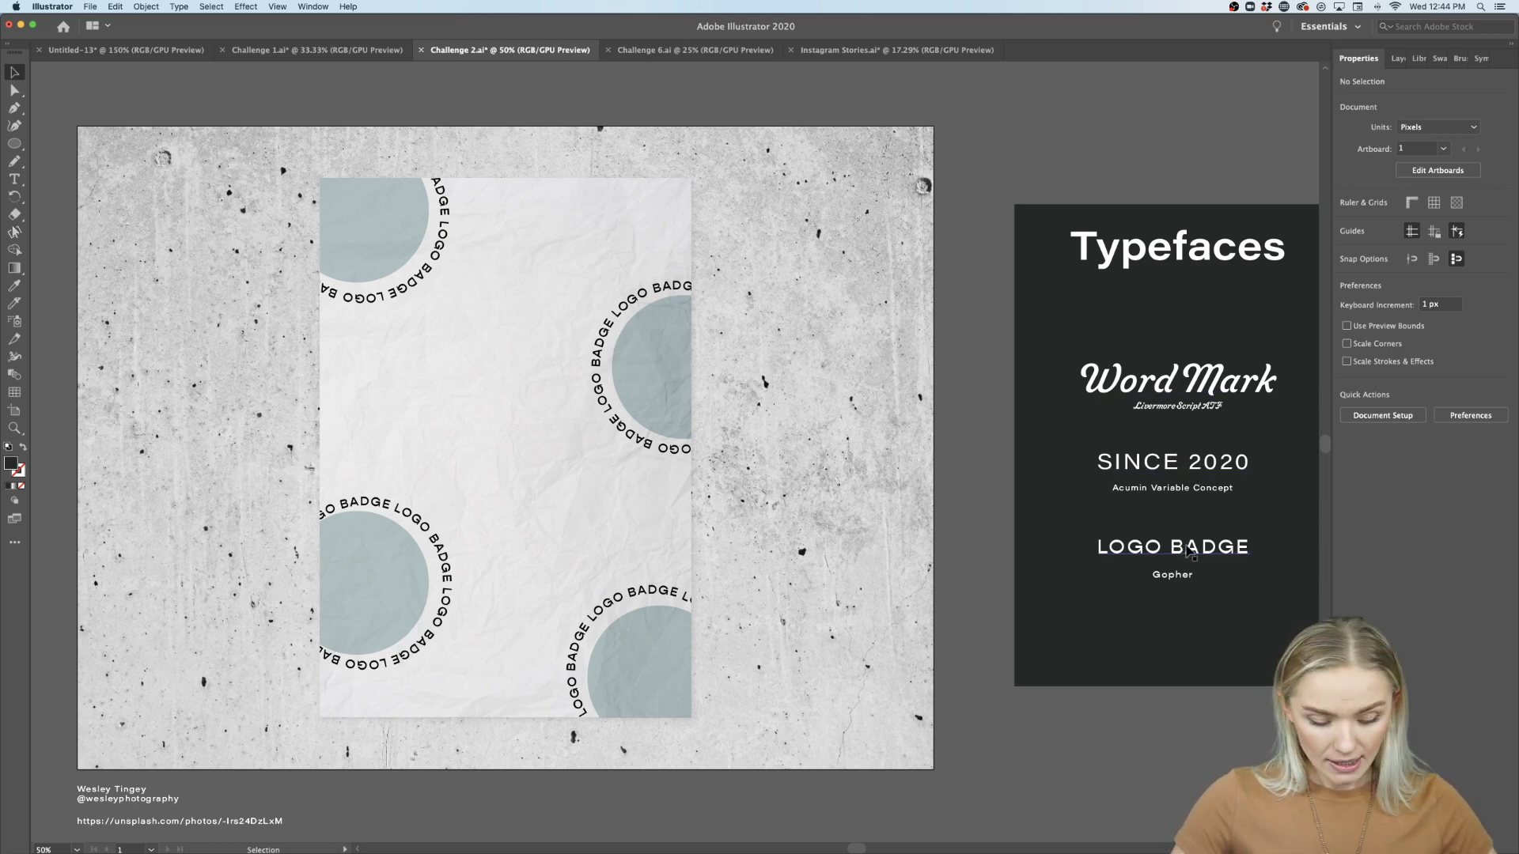
Copy the LOGO BADGE text from the Typefaces artboard to the poster's centre and set its fill to black (000000).
{"action": "left_click_drag", "start_coordinate": [1187, 546], "coordinate": [527, 437]}
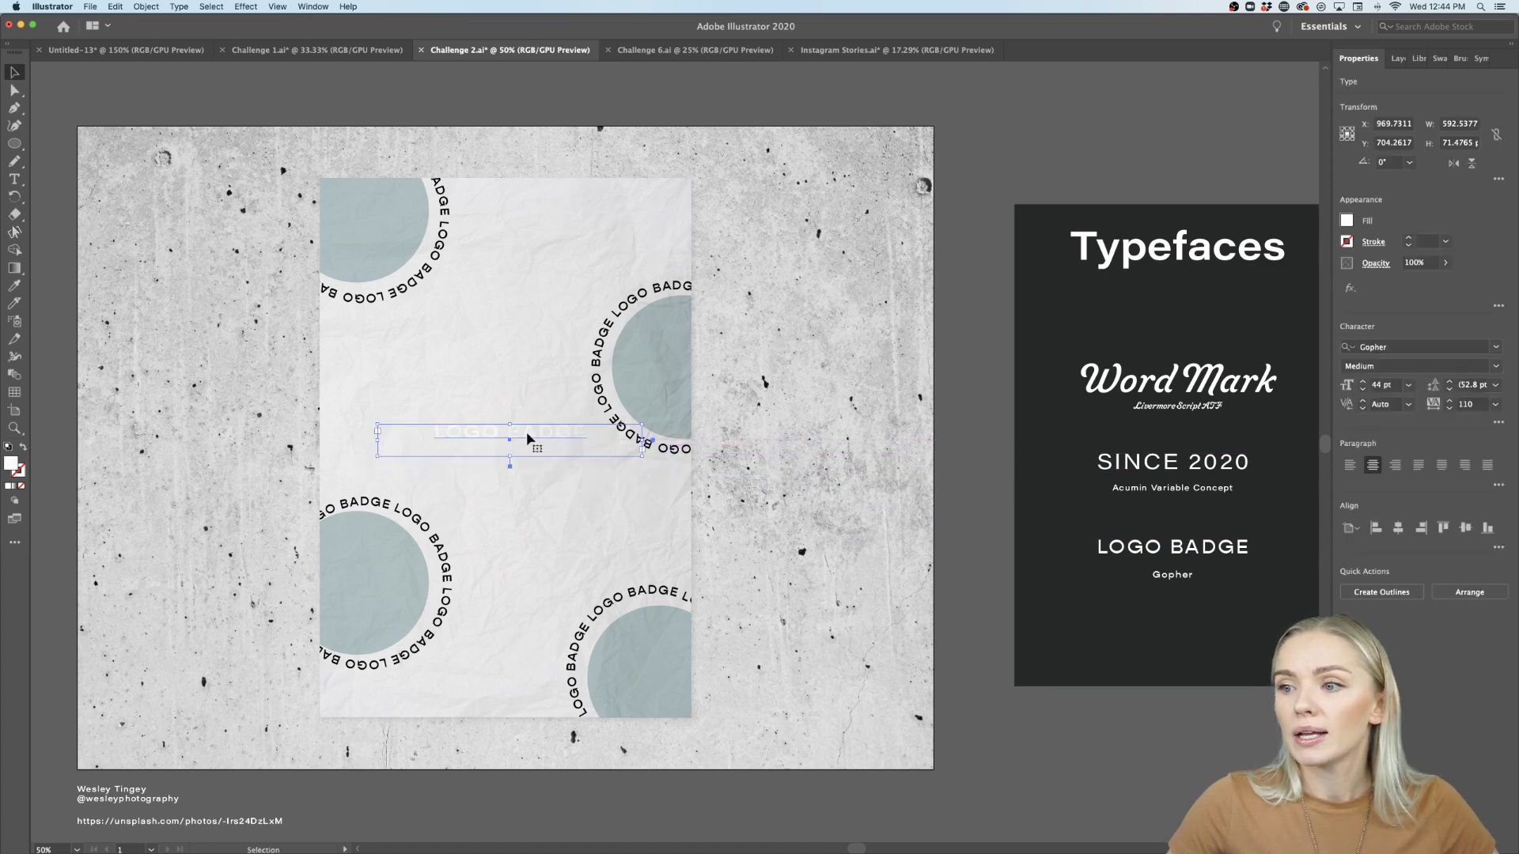
{"action": "double_click", "coordinate": [11, 467]}
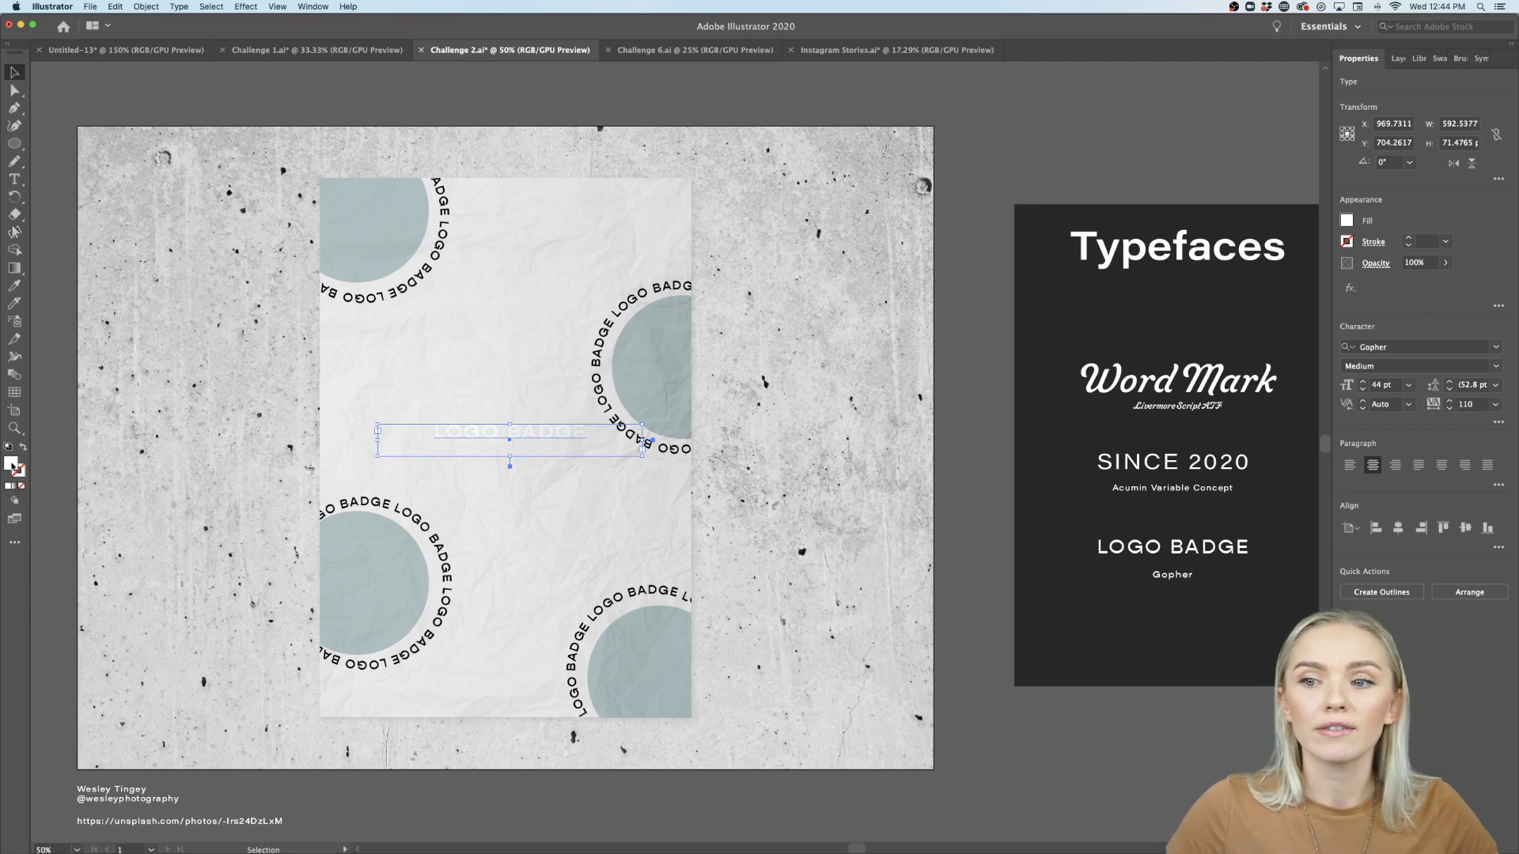
{"action": "left_click_drag", "start_coordinate": [875, 441], "coordinate": [832, 481]}
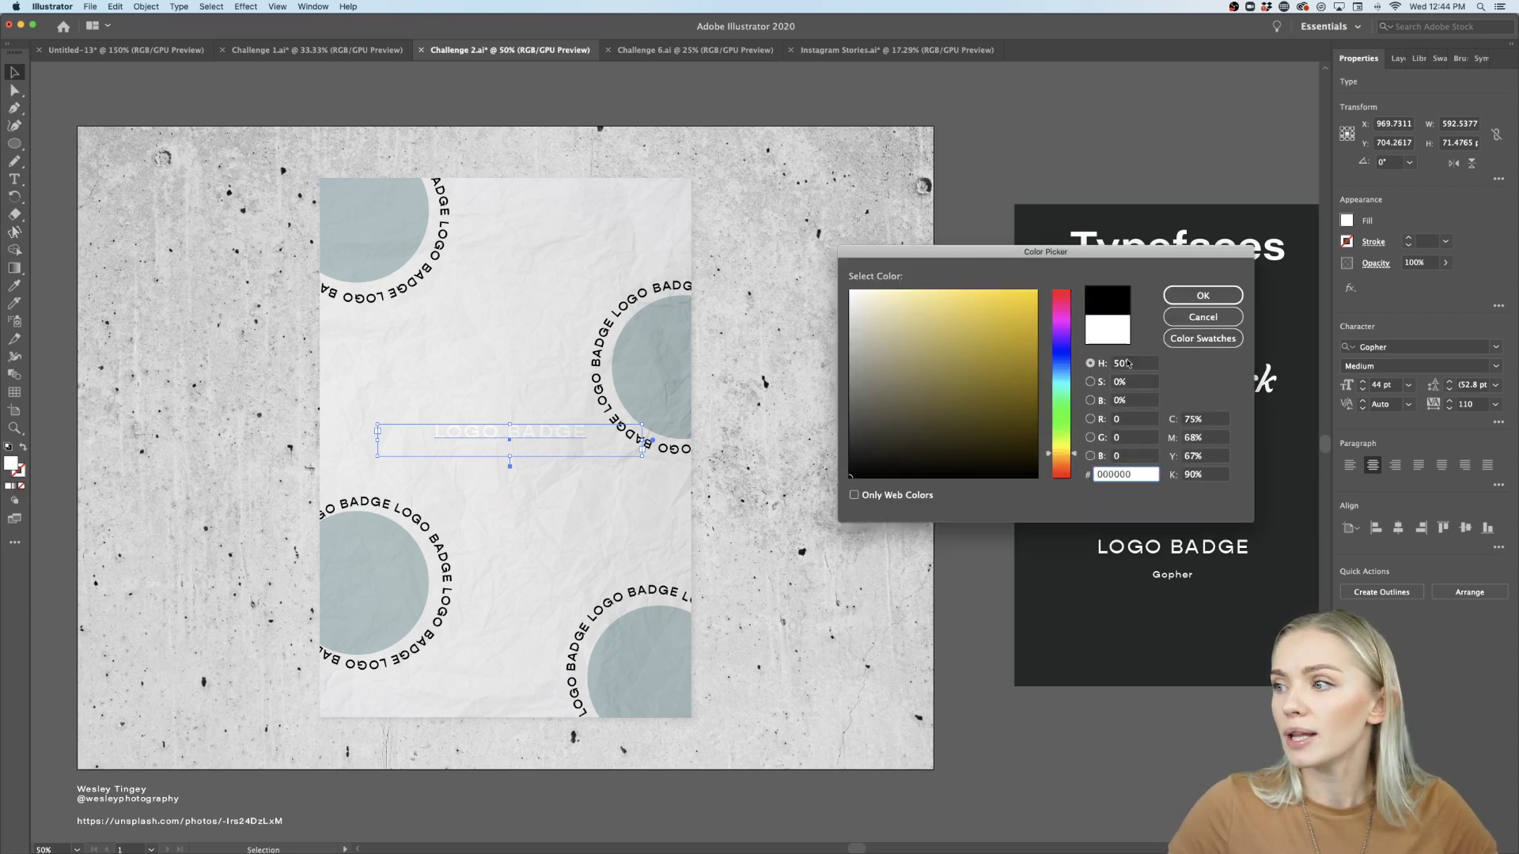
{"action": "left_click", "coordinate": [1203, 295]}
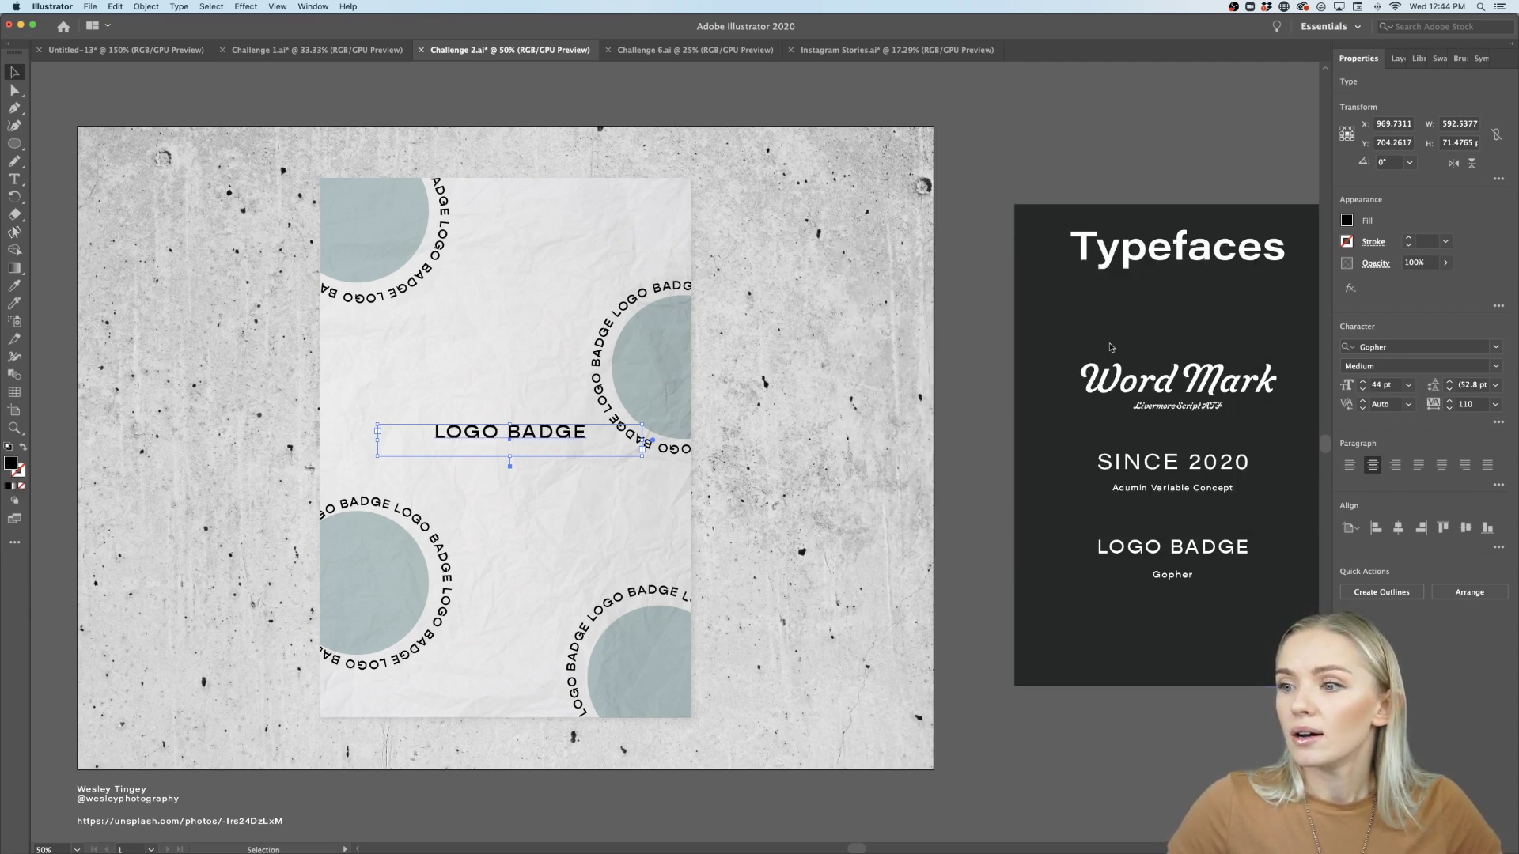
Replace the LOGO BADGE text in the poster's centre with "Glam Up", checking the word mark's wording in Challenge 1.
{"action": "triple_click", "coordinate": [552, 427]}
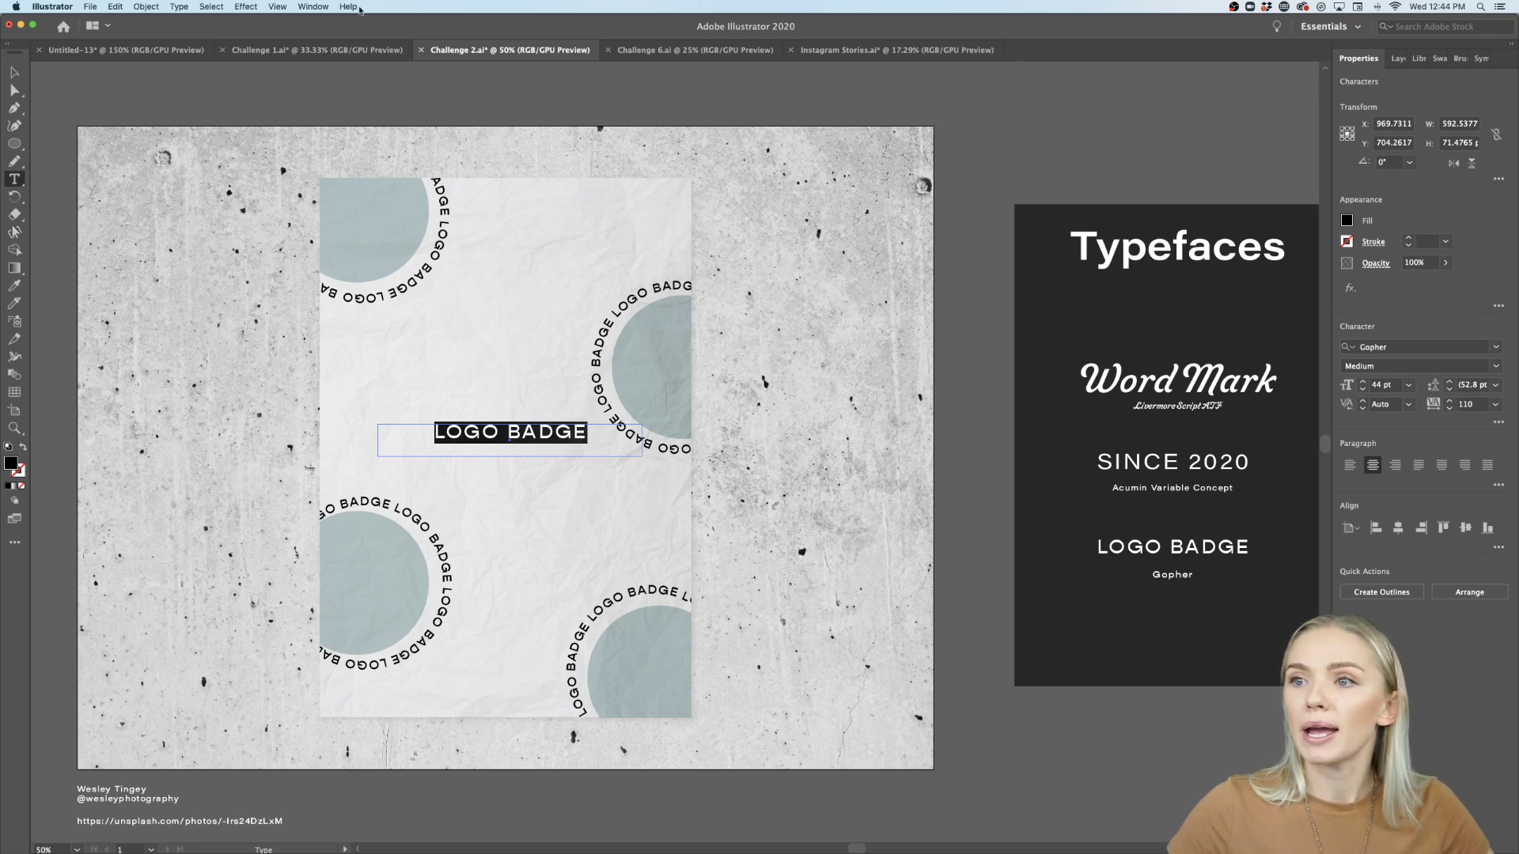
{"action": "left_click", "coordinate": [316, 50]}
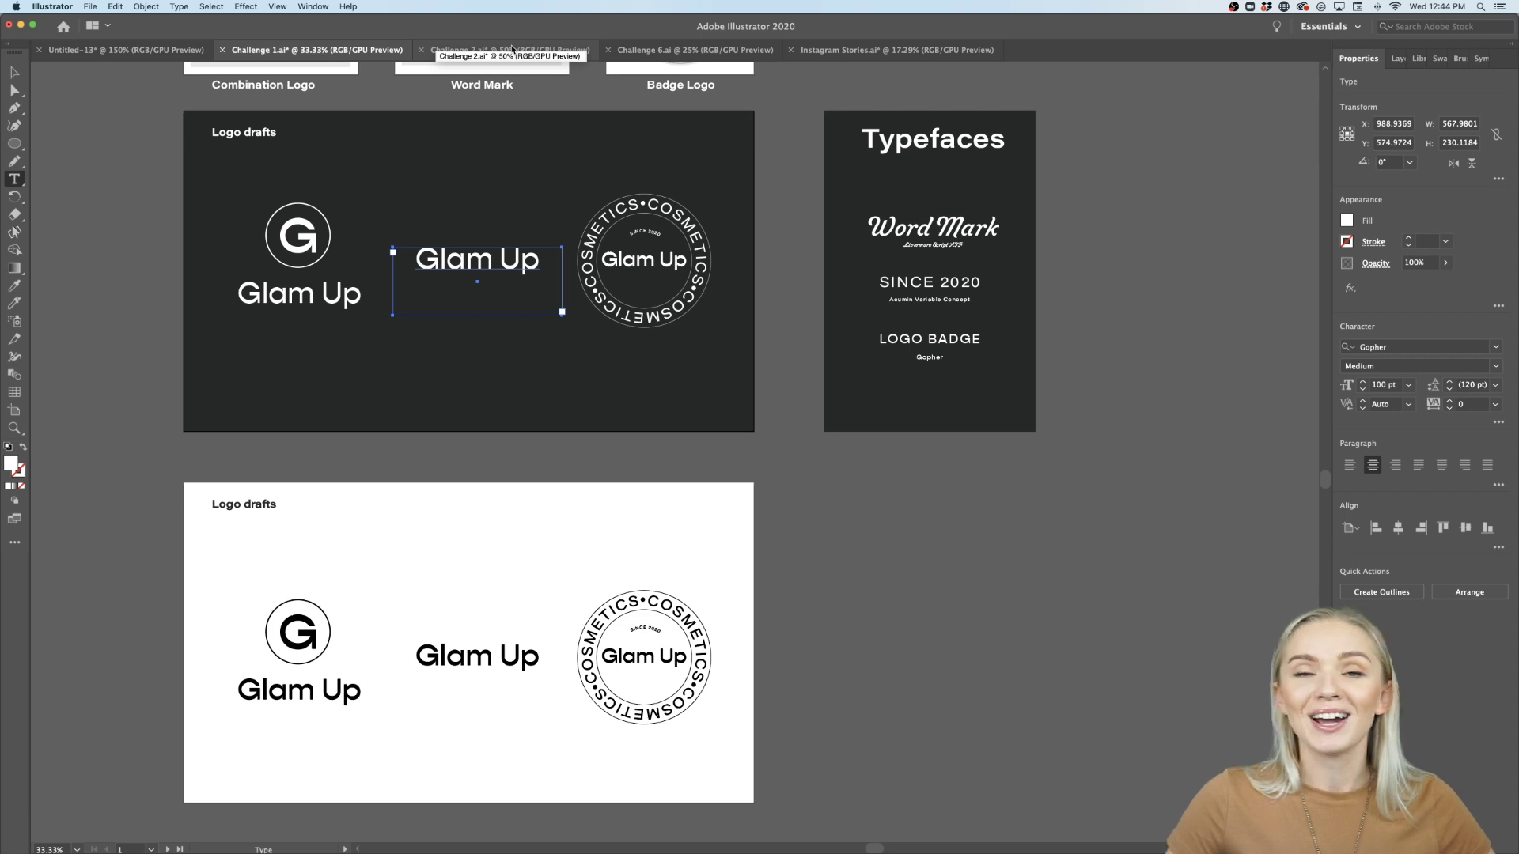
{"action": "left_click", "coordinate": [512, 50]}
{"action": "triple_click", "coordinate": [561, 433]}
{"action": "type", "text": "G"}
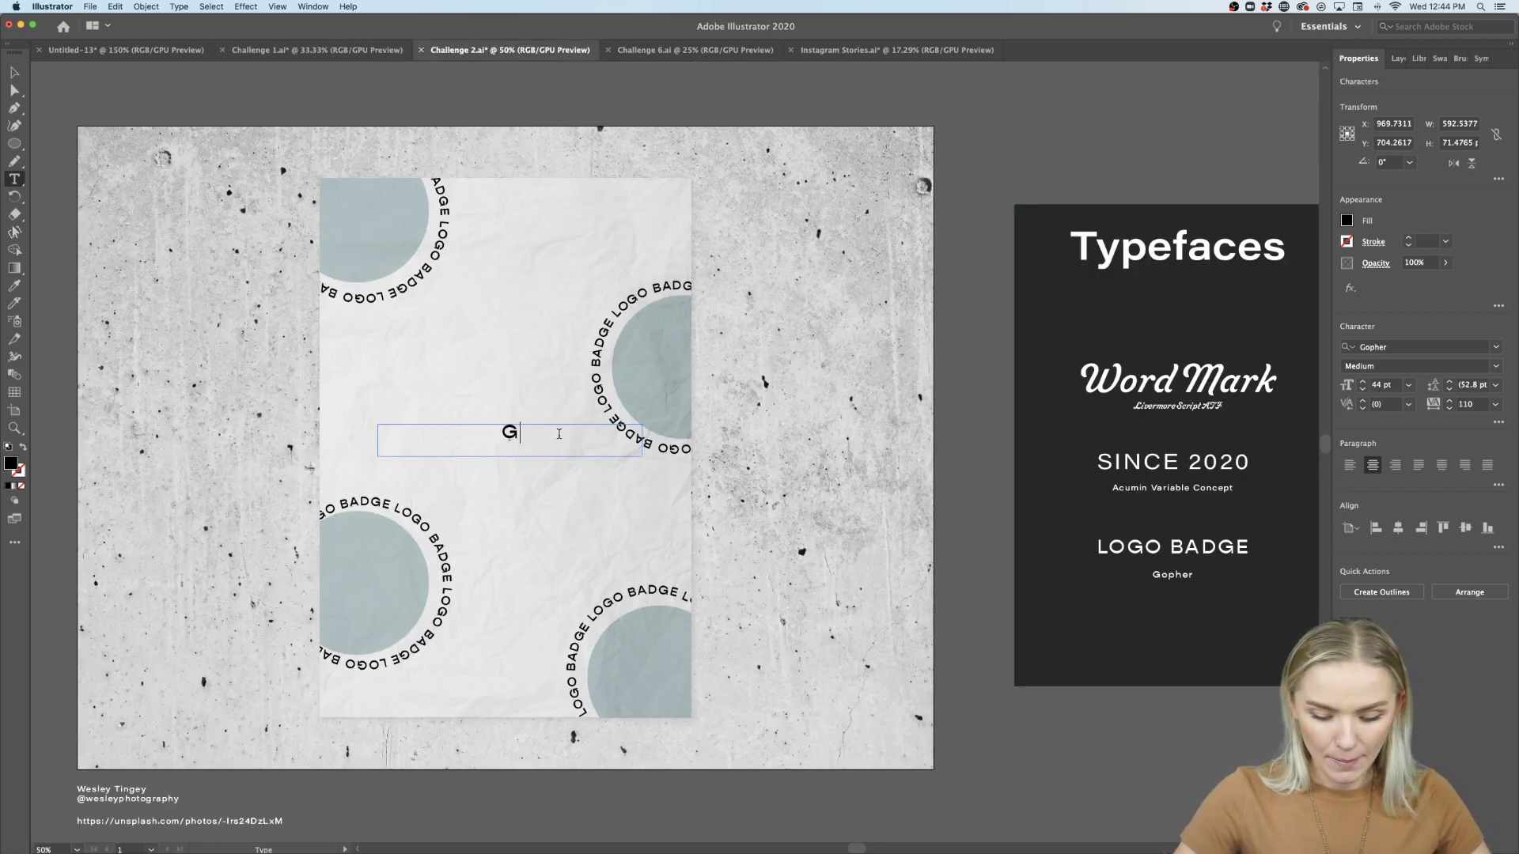
{"action": "type", "text": "lam Up"}
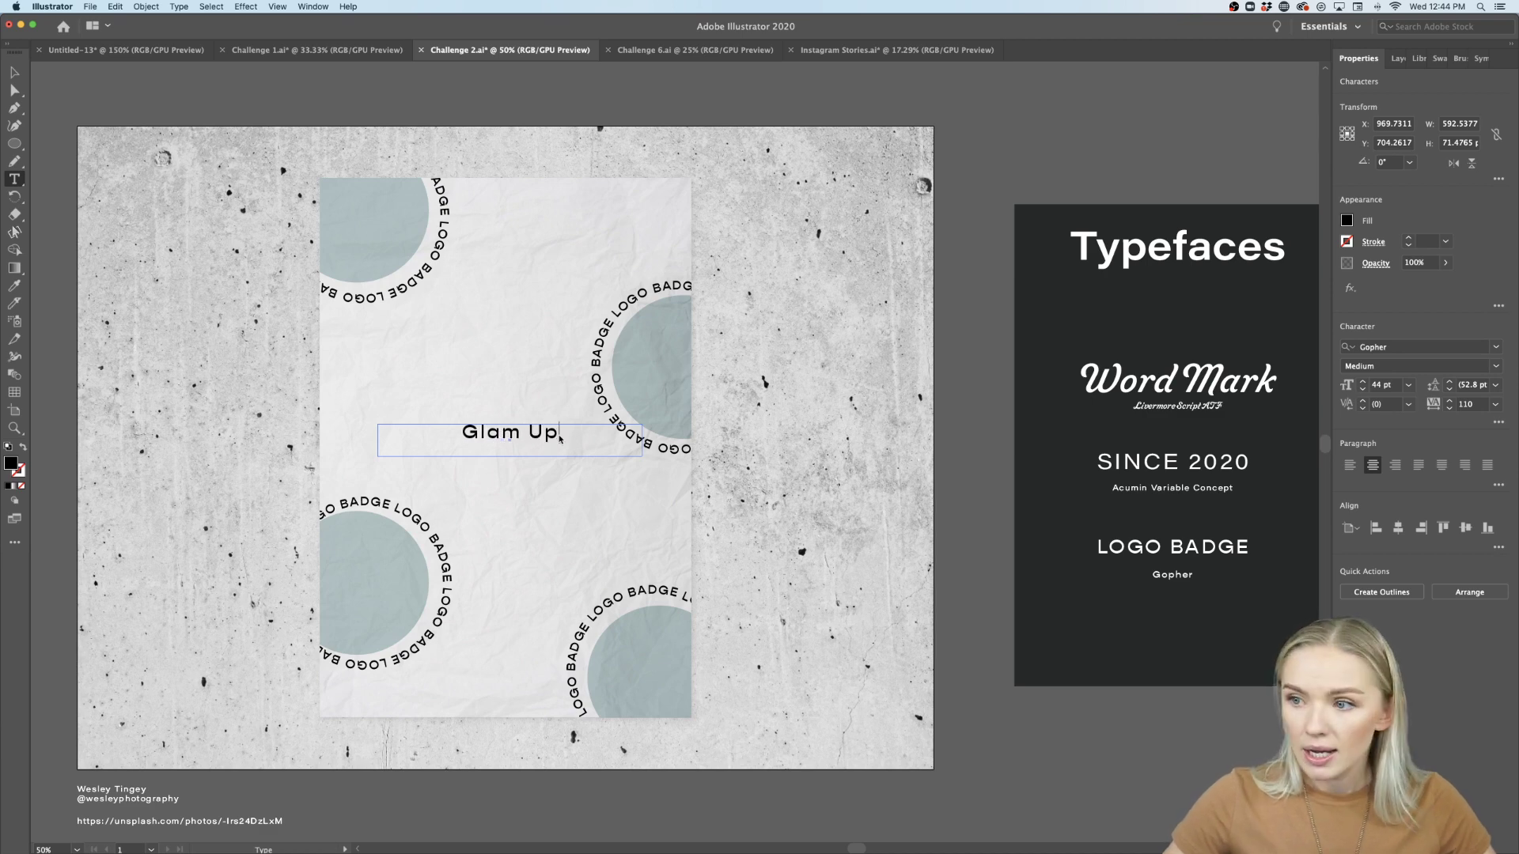
{"action": "left_click_drag", "start_coordinate": [562, 437], "coordinate": [380, 441]}
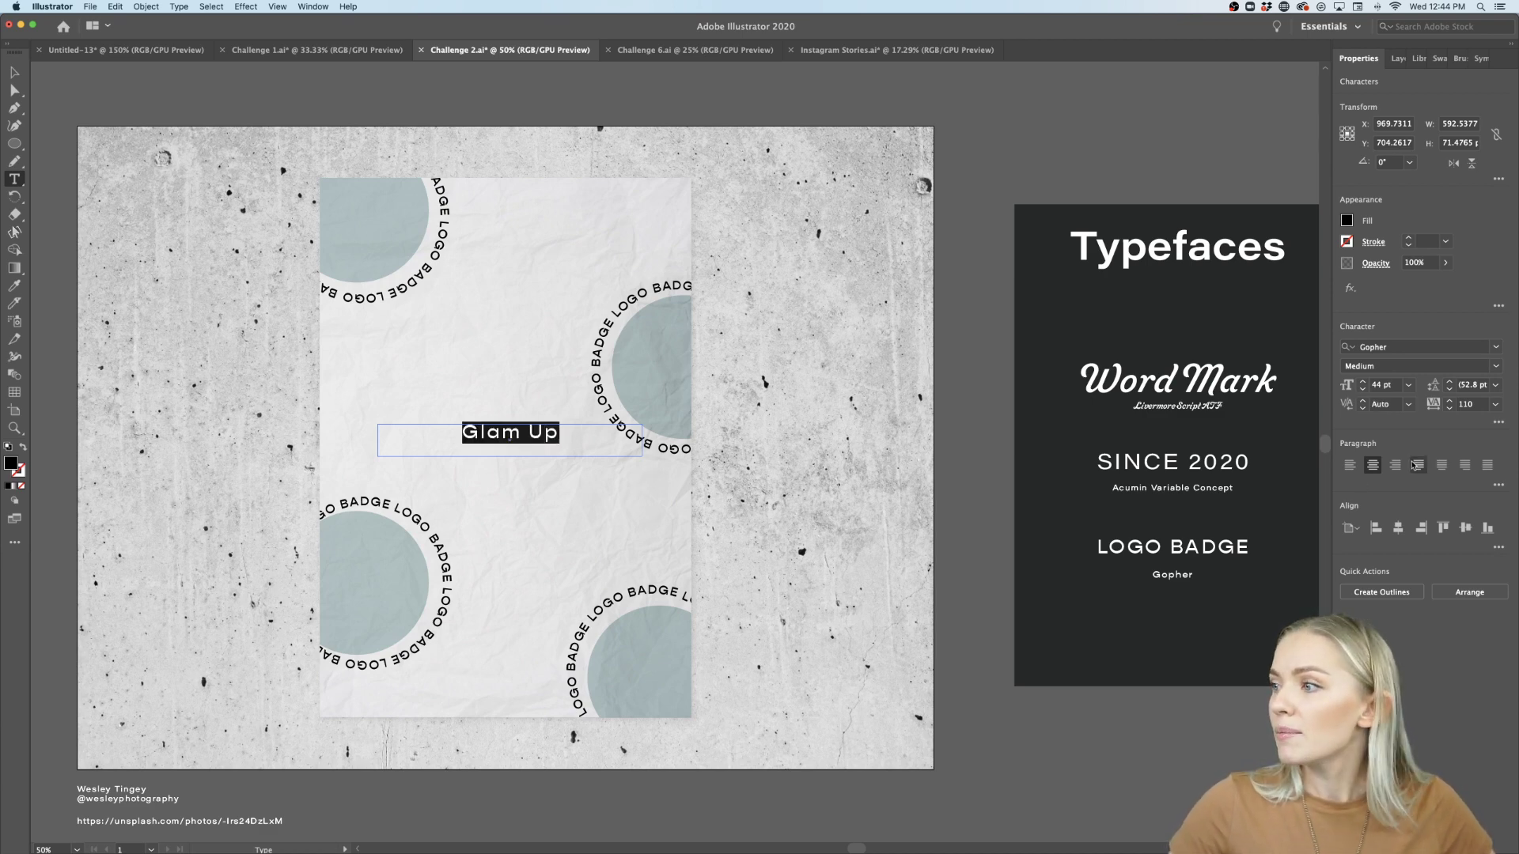
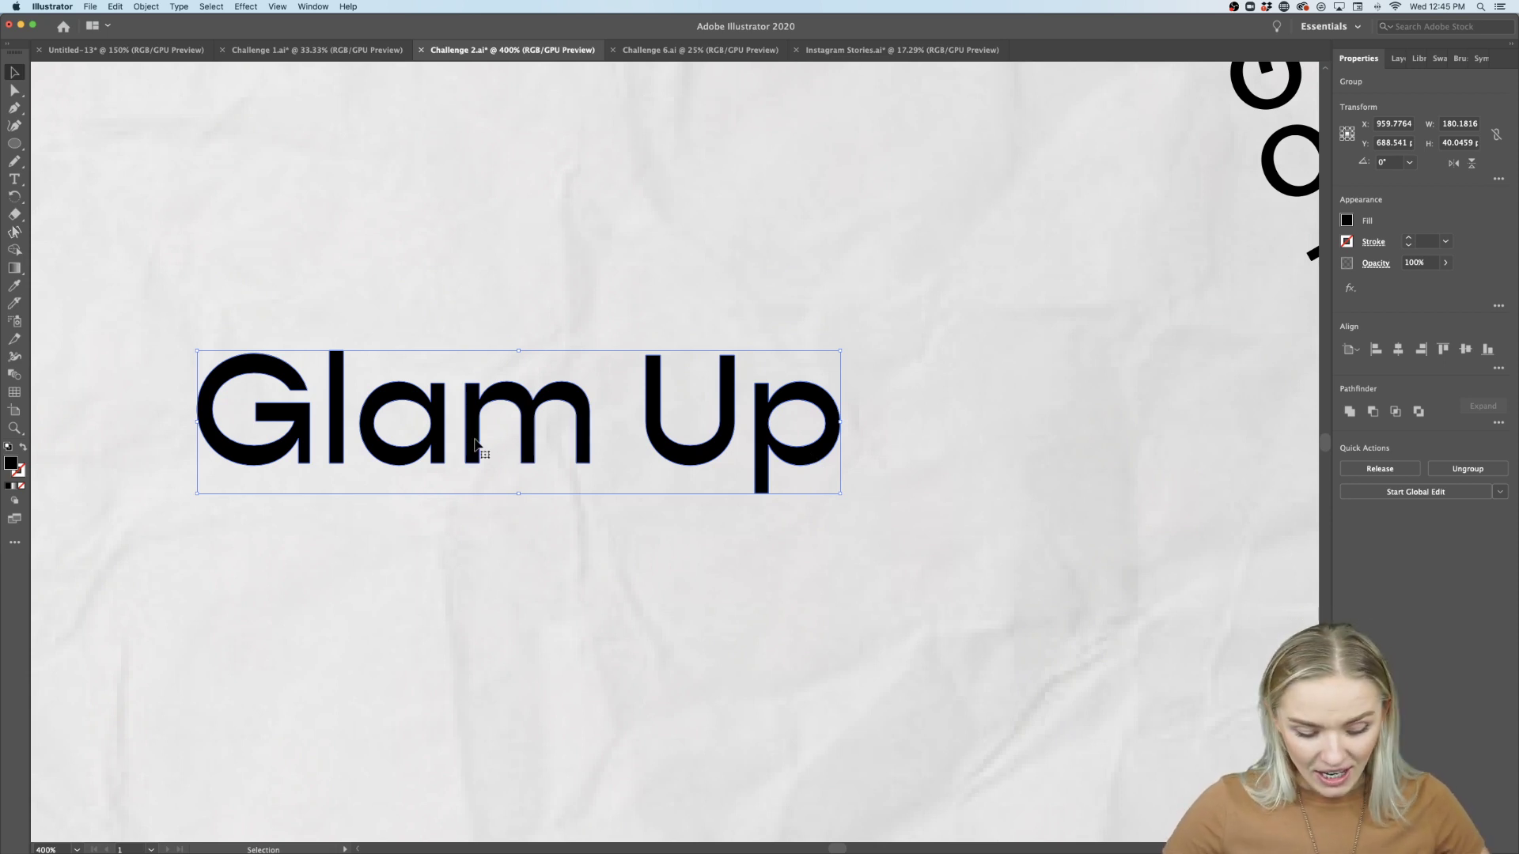
Ungroup the outlined Glam Up lettering and select the letter m on its own.
{"action": "key", "text": "super+shift+a"}
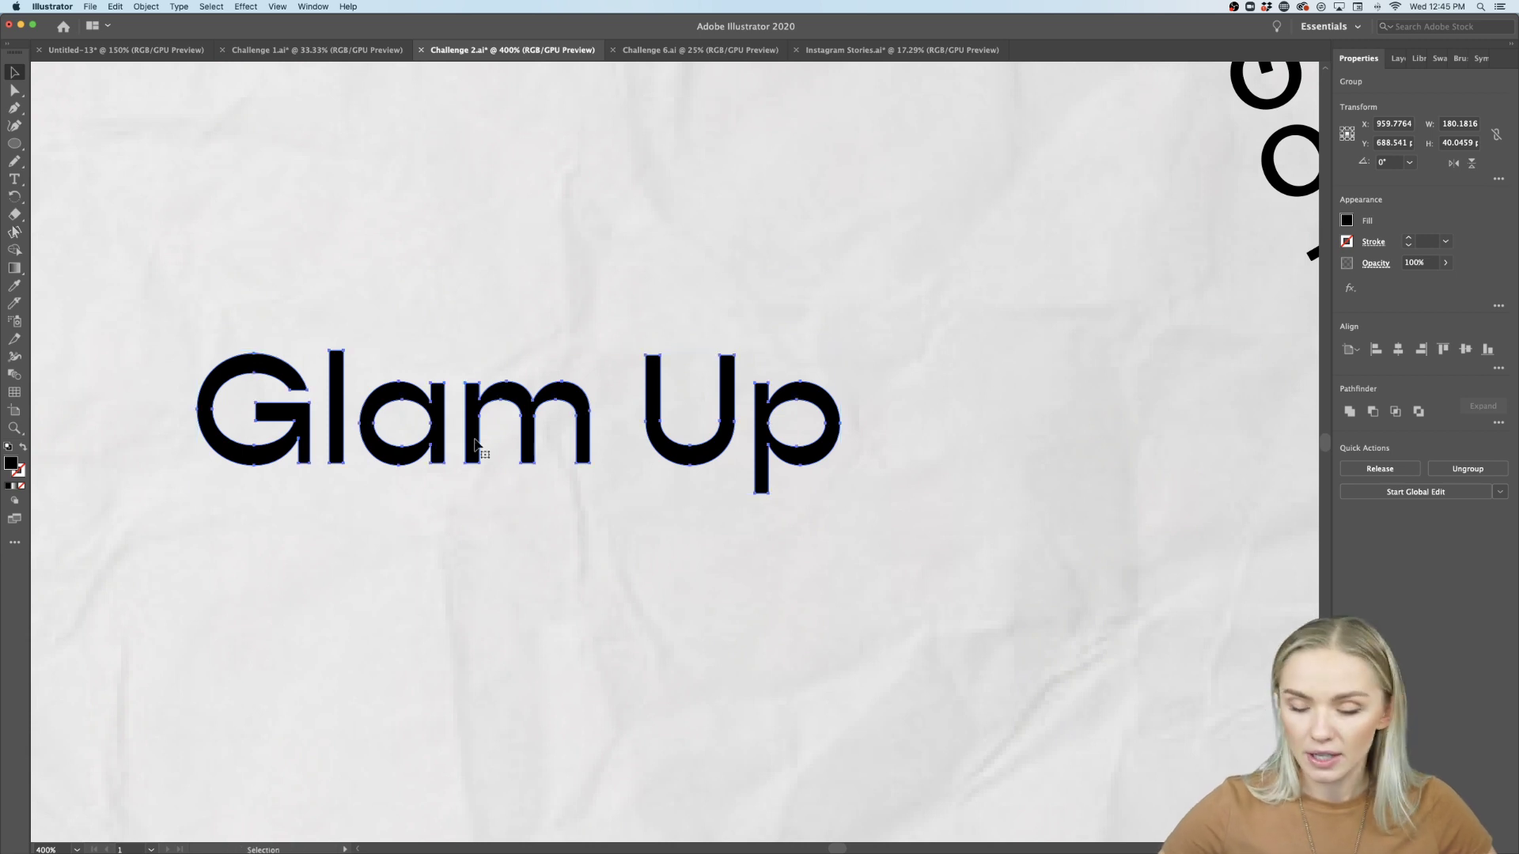
{"action": "left_click", "coordinate": [474, 443]}
{"action": "key", "text": "super+shift+g"}
{"action": "key", "text": "super+z"}
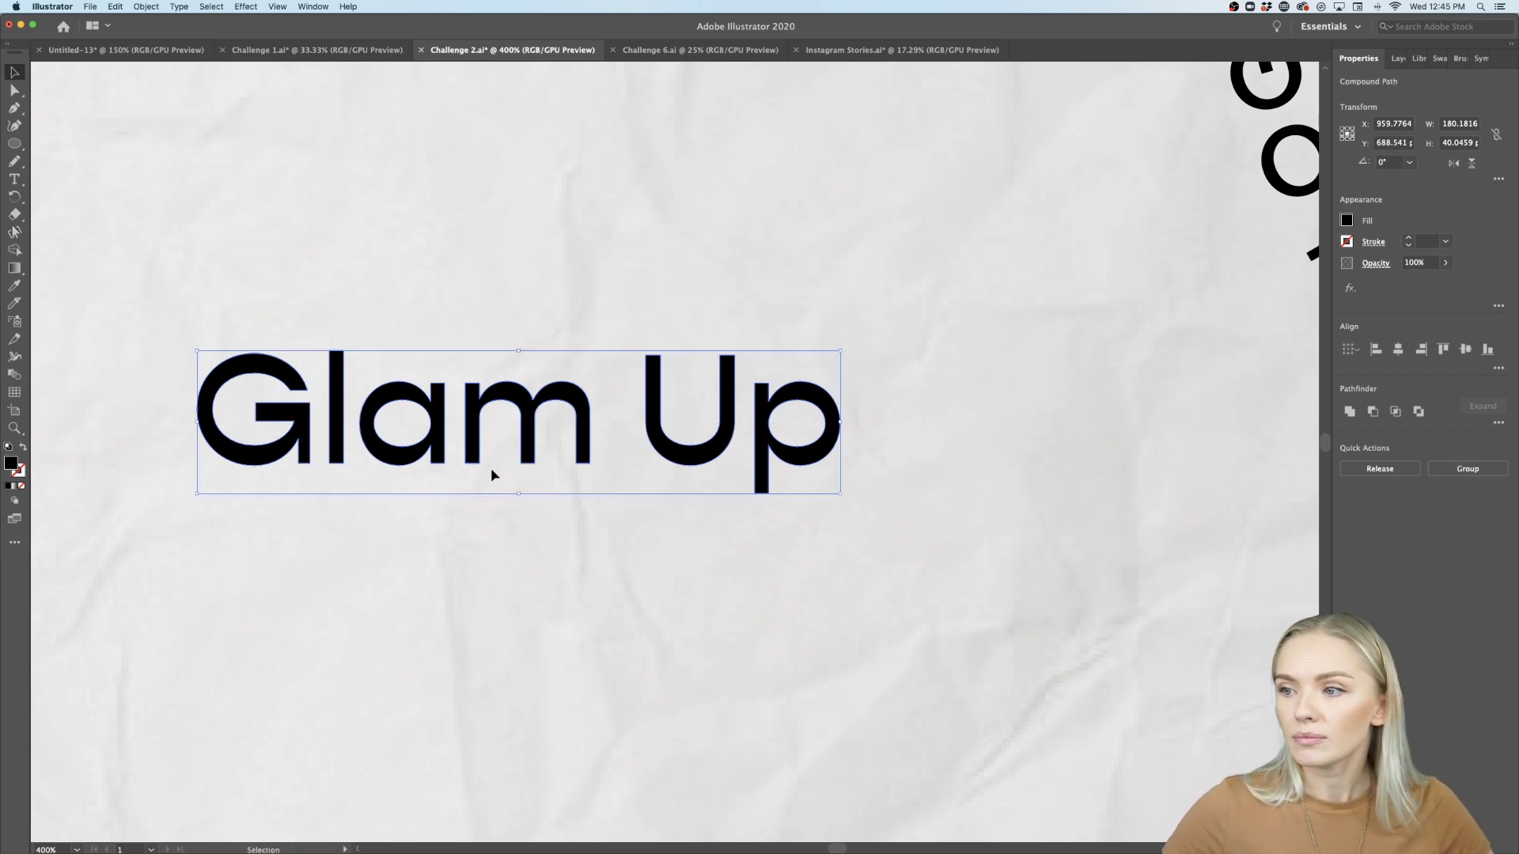
{"action": "left_click", "coordinate": [492, 491]}
{"action": "left_click", "coordinate": [471, 429]}
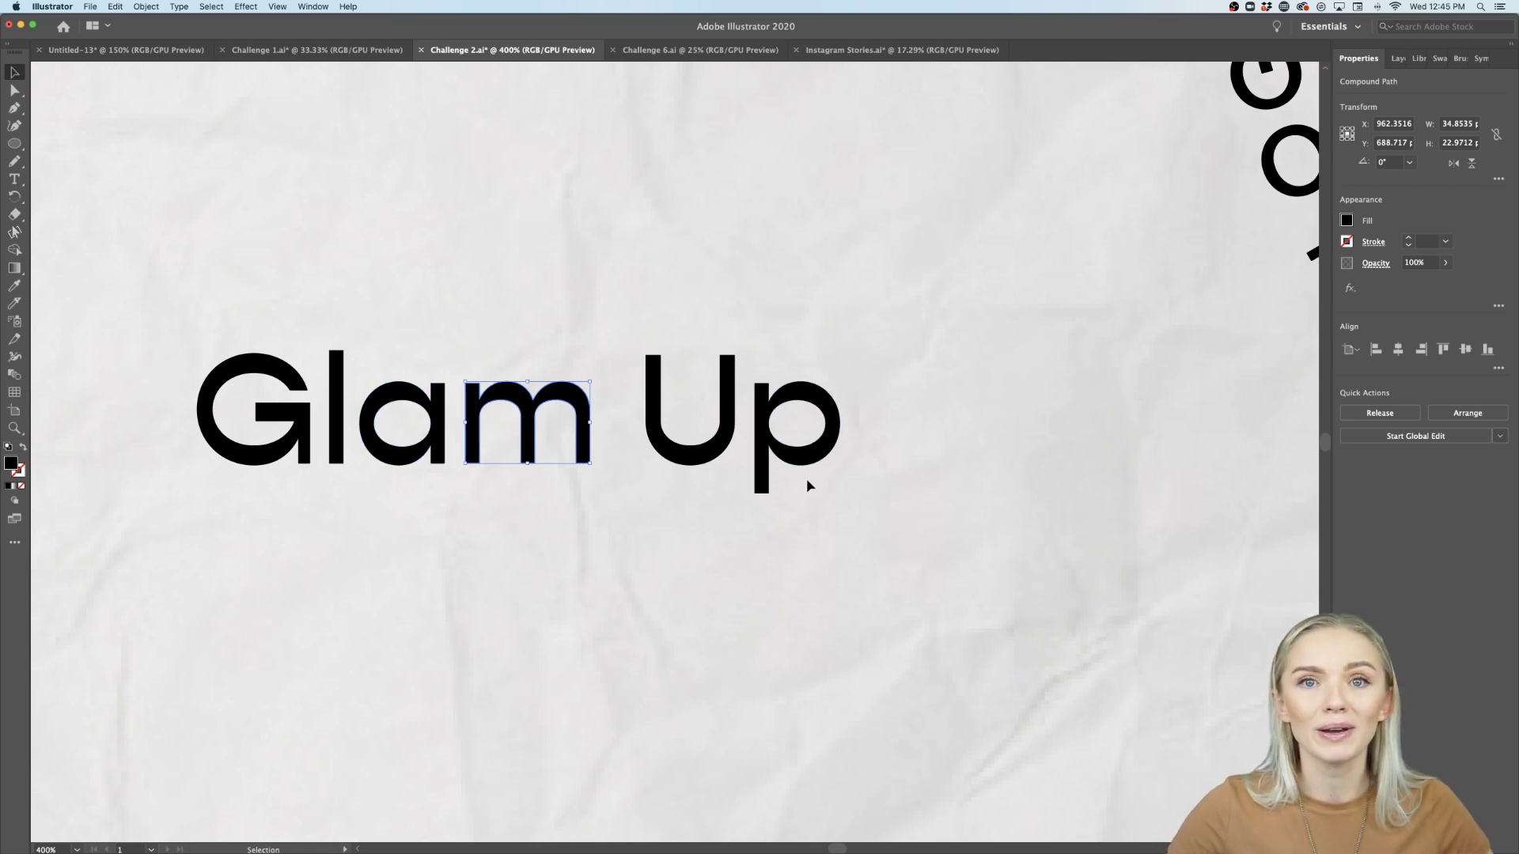
Regroup all the Glam Up letters, select them as one object, and ungroup them again.
{"action": "left_click_drag", "start_coordinate": [838, 373], "coordinate": [193, 512]}
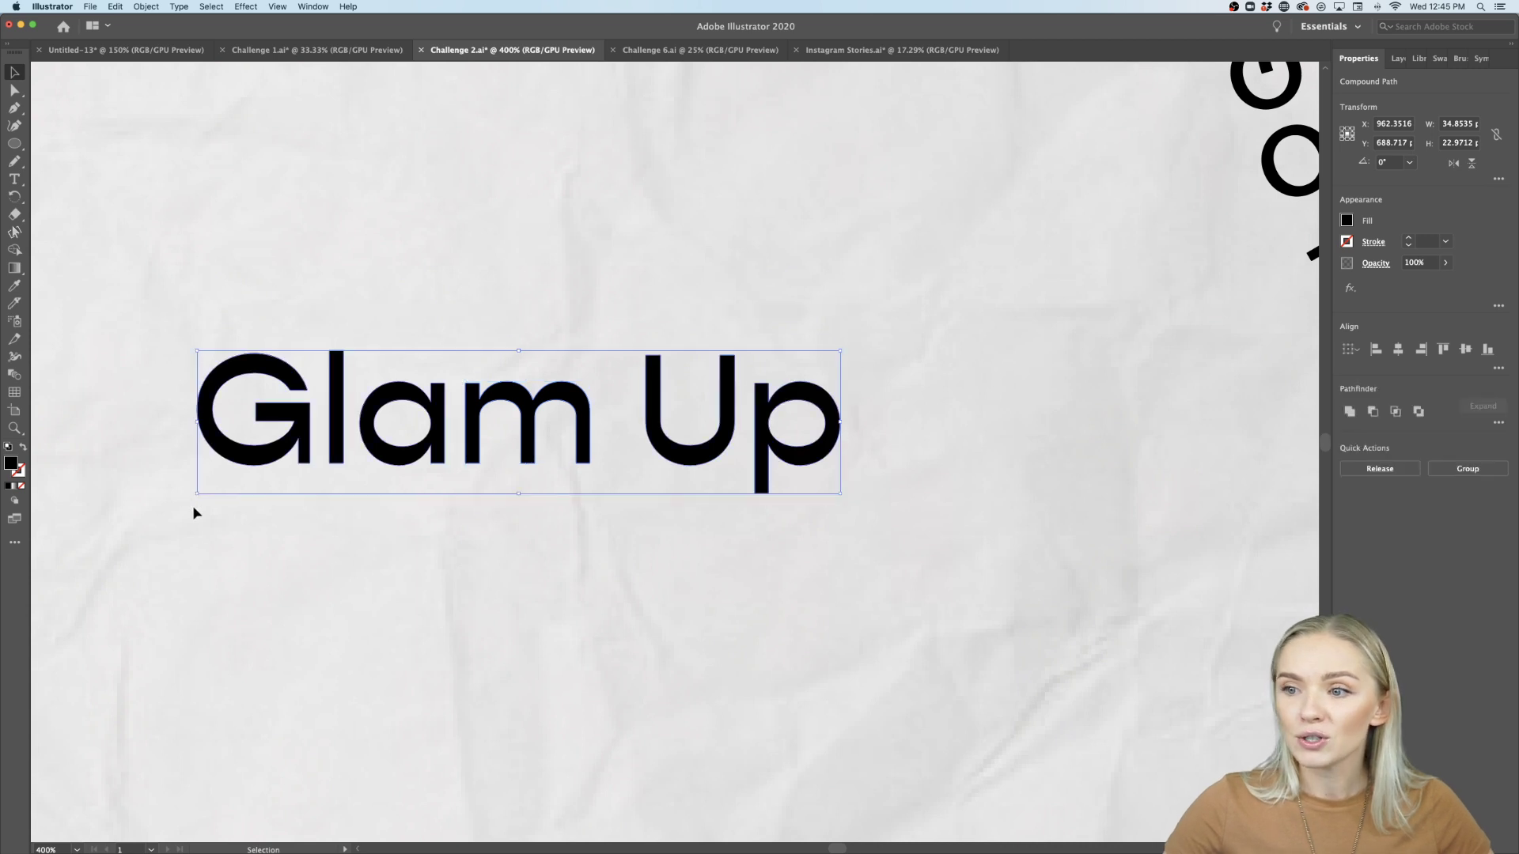
{"action": "left_click", "coordinate": [234, 544]}
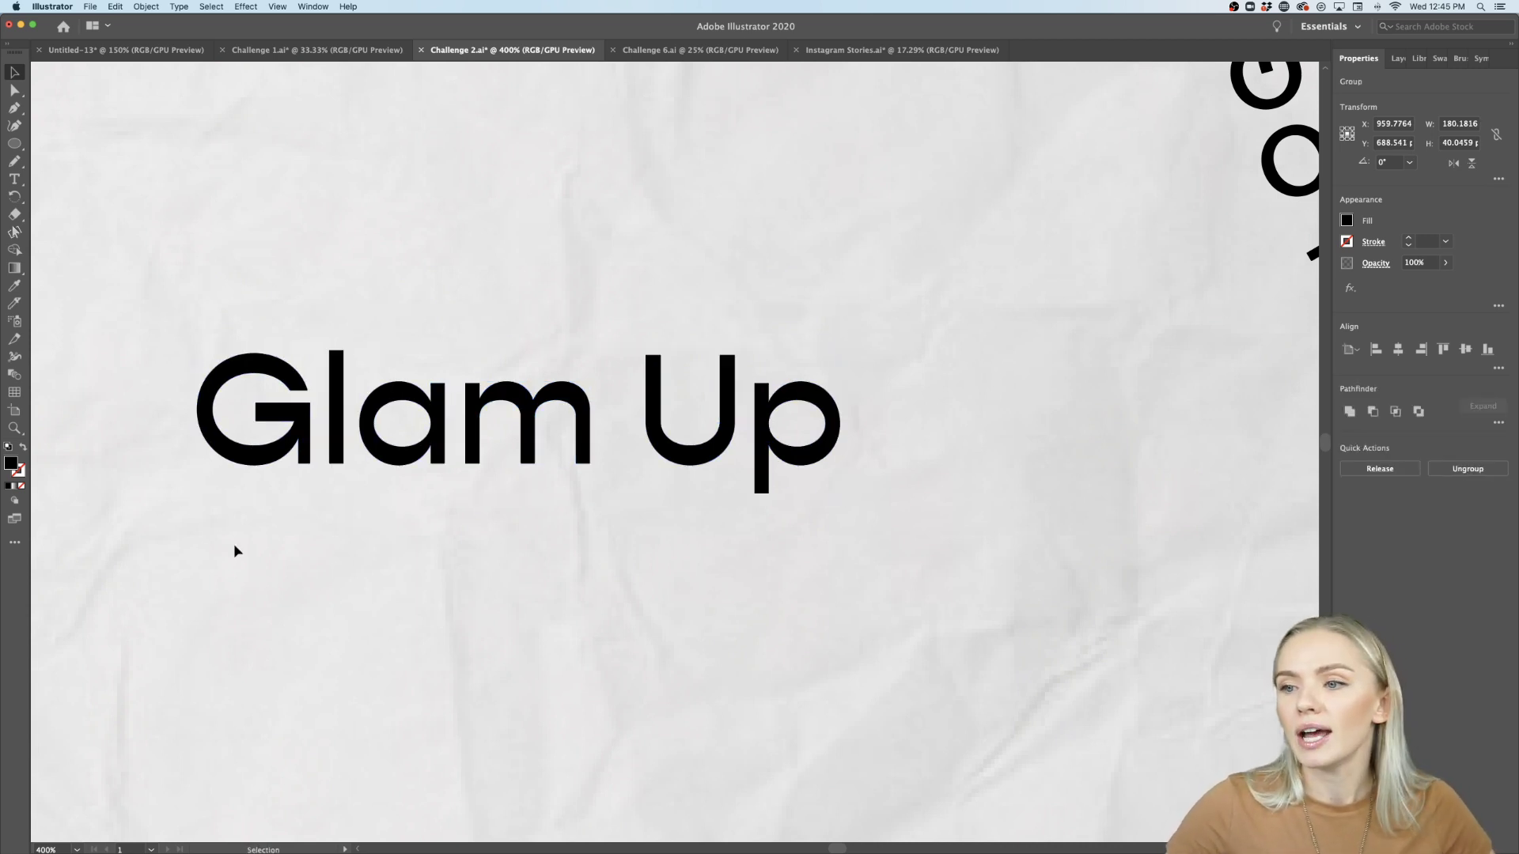
{"action": "left_click", "coordinate": [296, 436]}
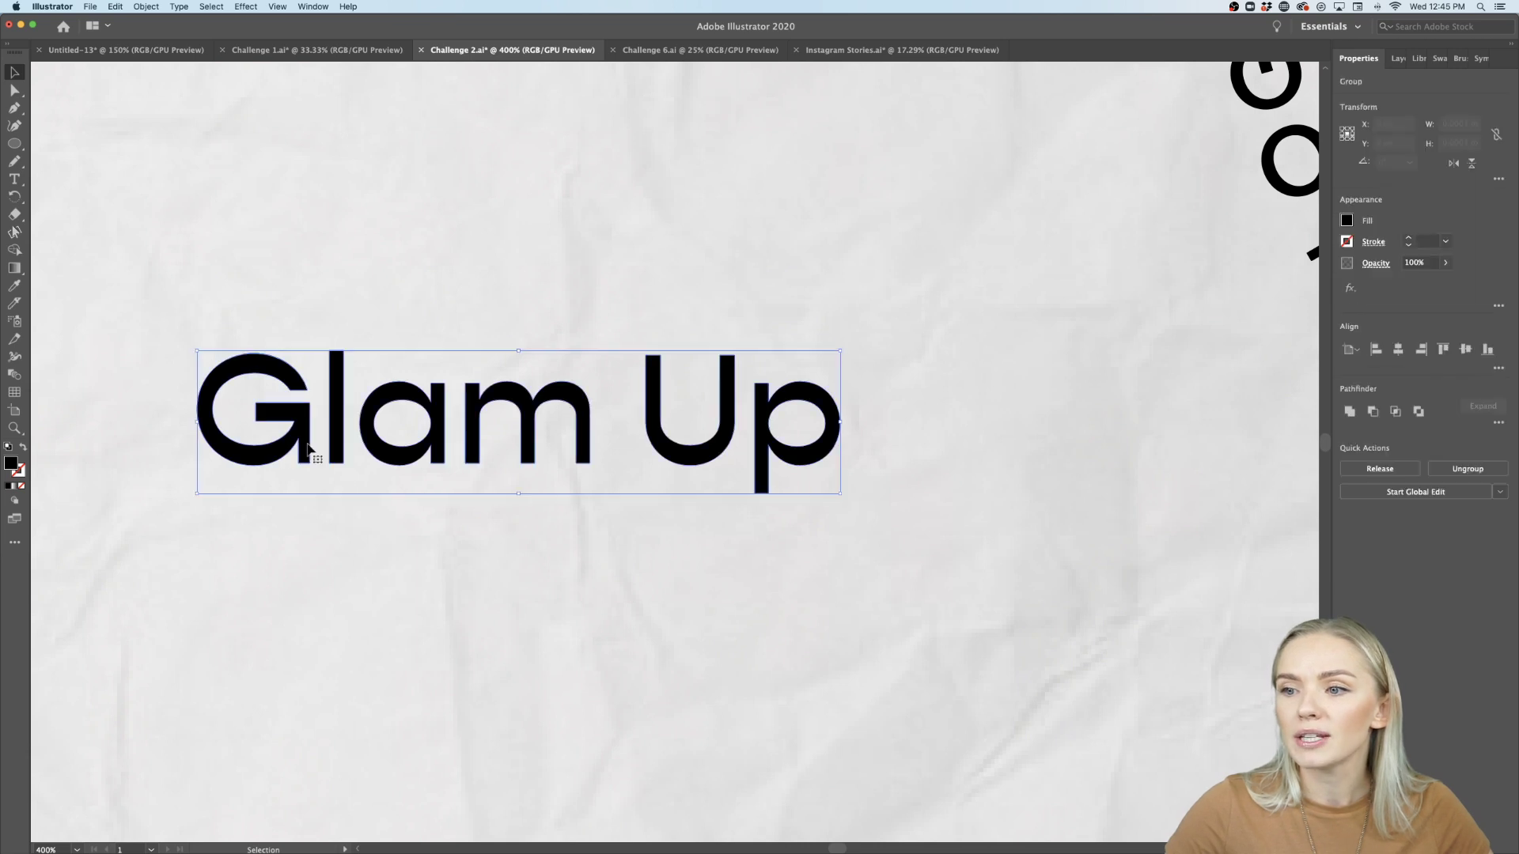
{"action": "left_click", "coordinate": [648, 662]}
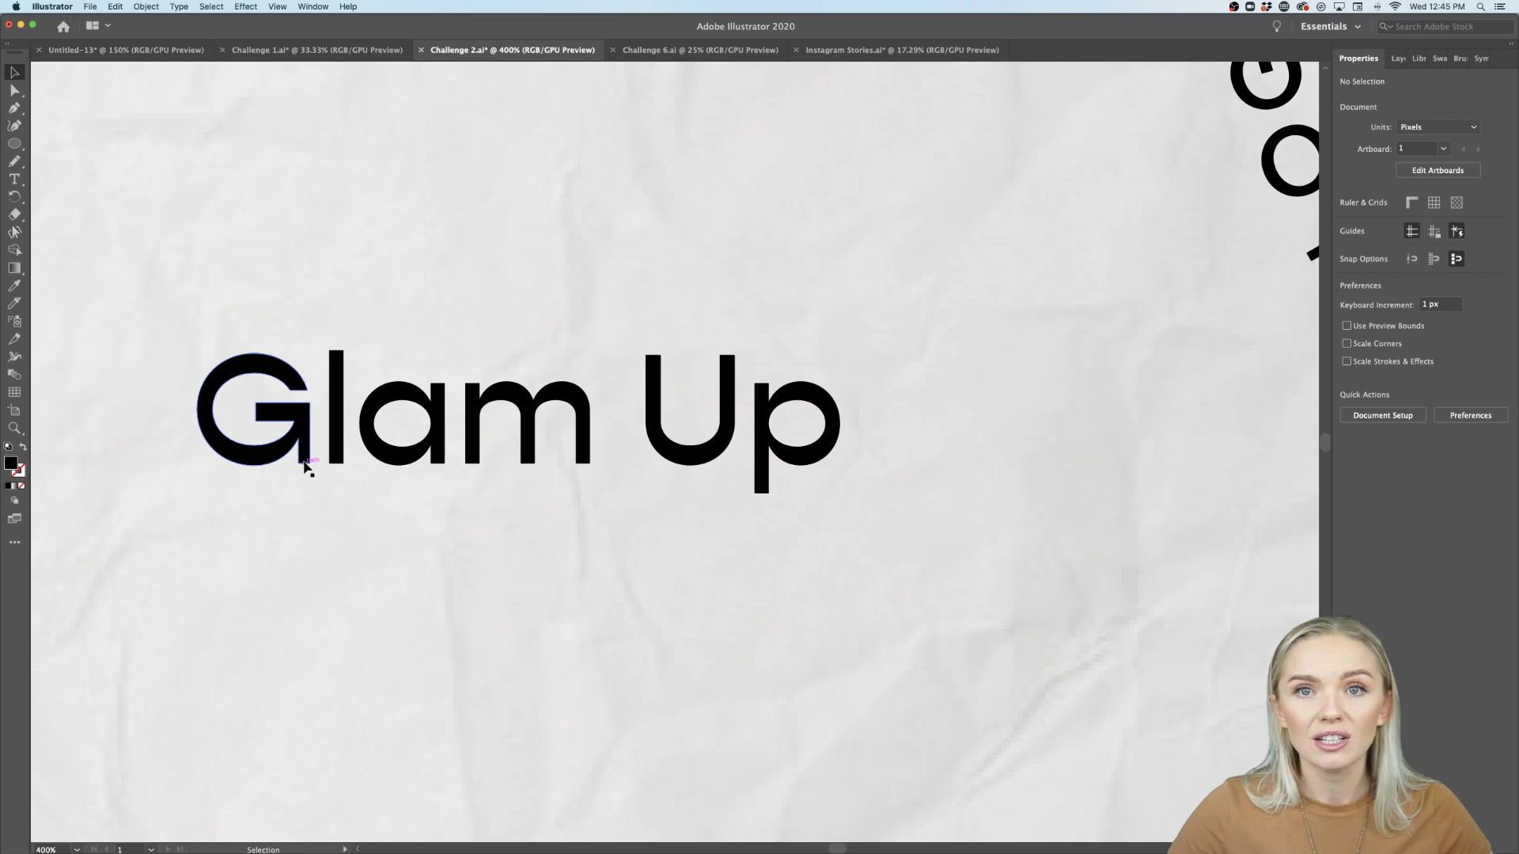
Select the individual Glam Up letter outlines without the background artwork and group them.
{"action": "key", "text": "super+minus"}
{"action": "key", "text": "super+minus"}
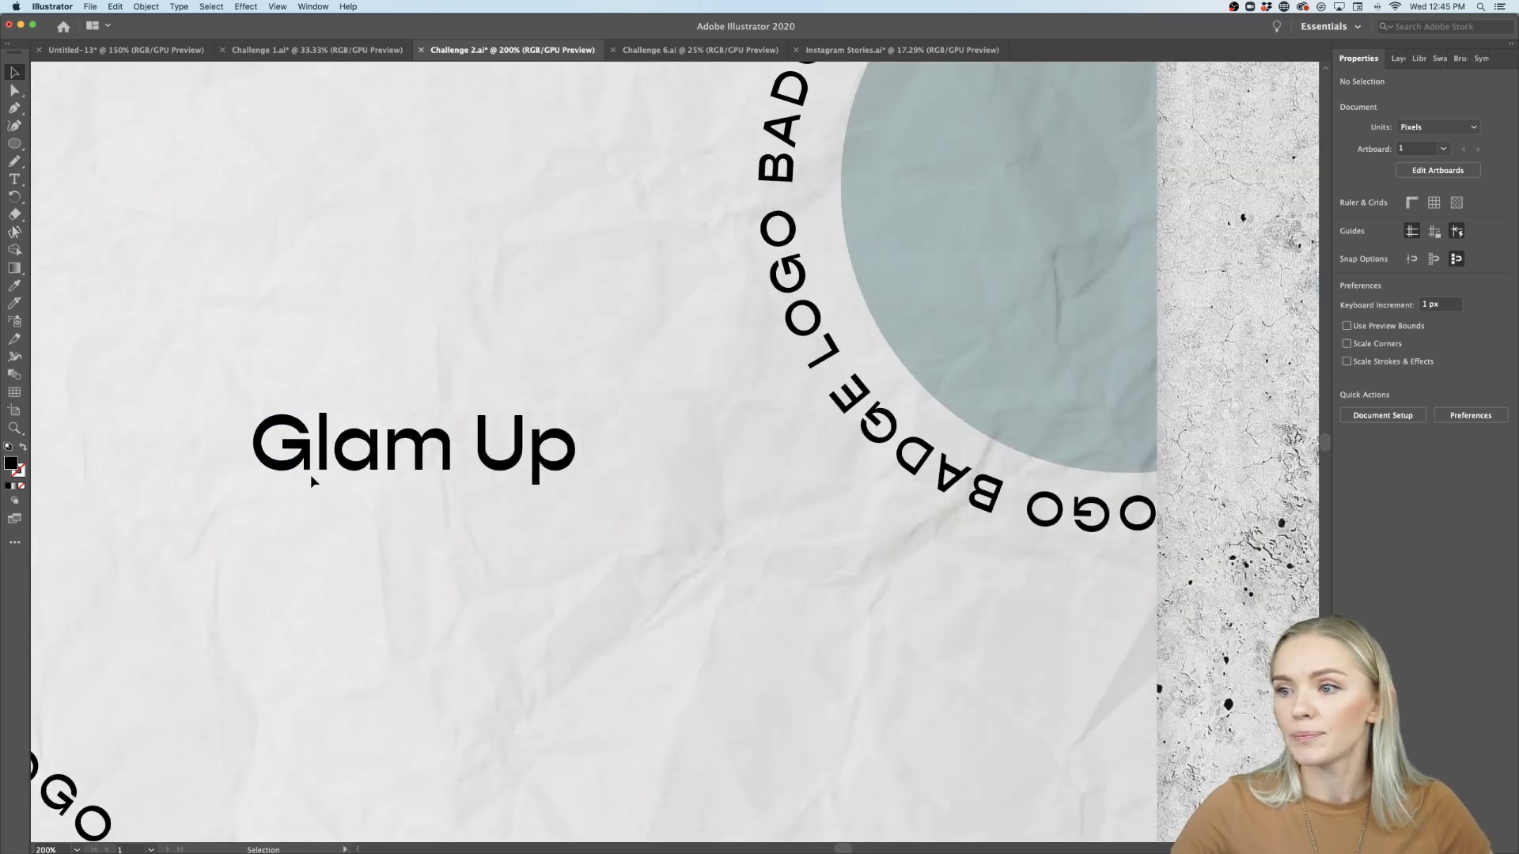
{"action": "scroll", "coordinate": [310, 473], "scroll_direction": "left", "scroll_amount": 3}
{"action": "key", "text": "super+a"}
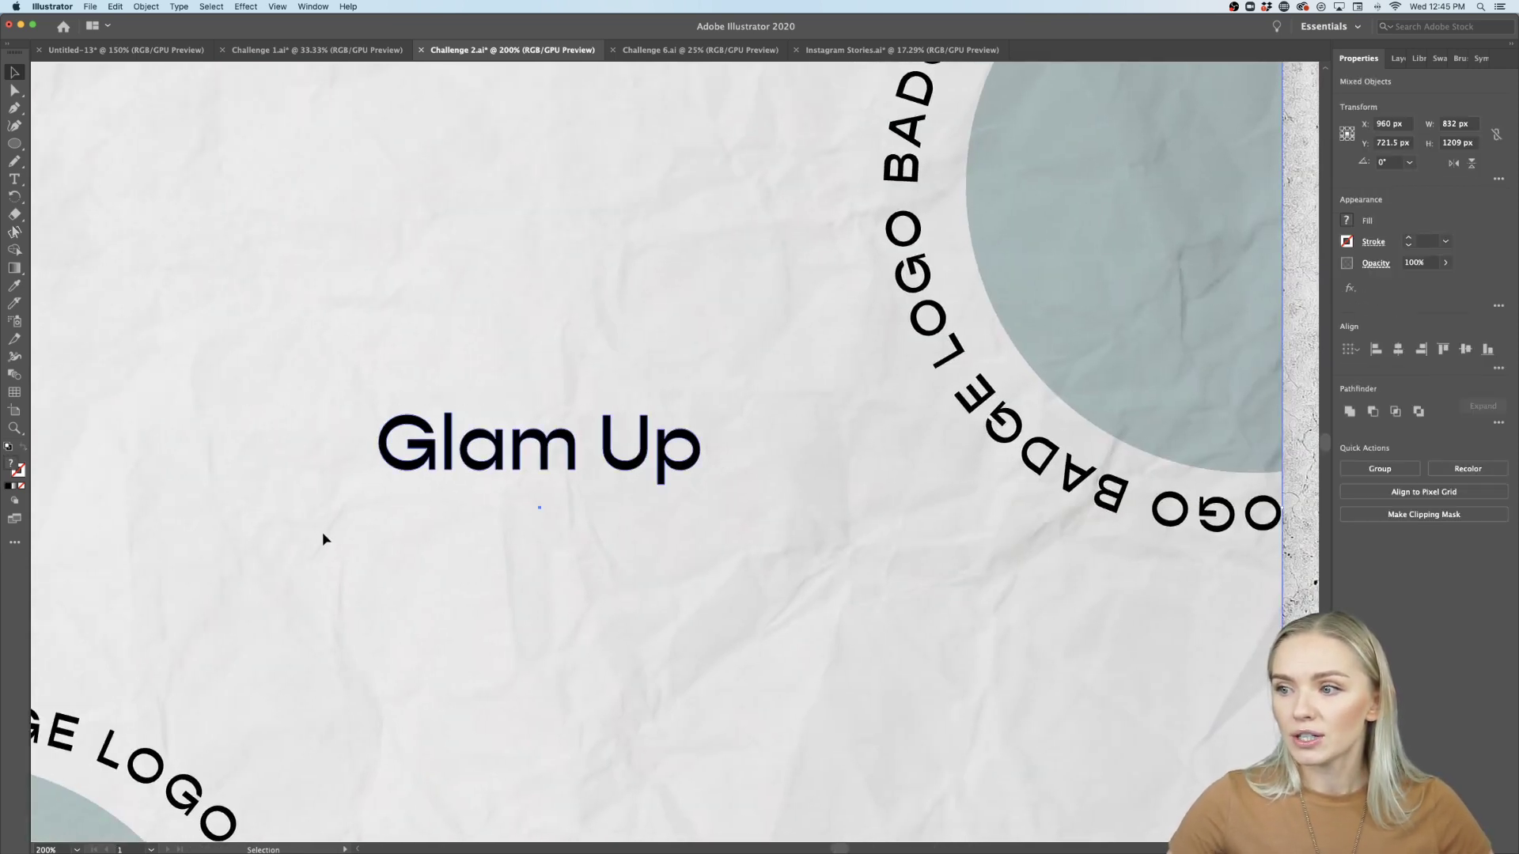
{"action": "scroll", "coordinate": [329, 531], "scroll_direction": "down", "scroll_amount": 2}
{"action": "left_click", "coordinate": [835, 498]}
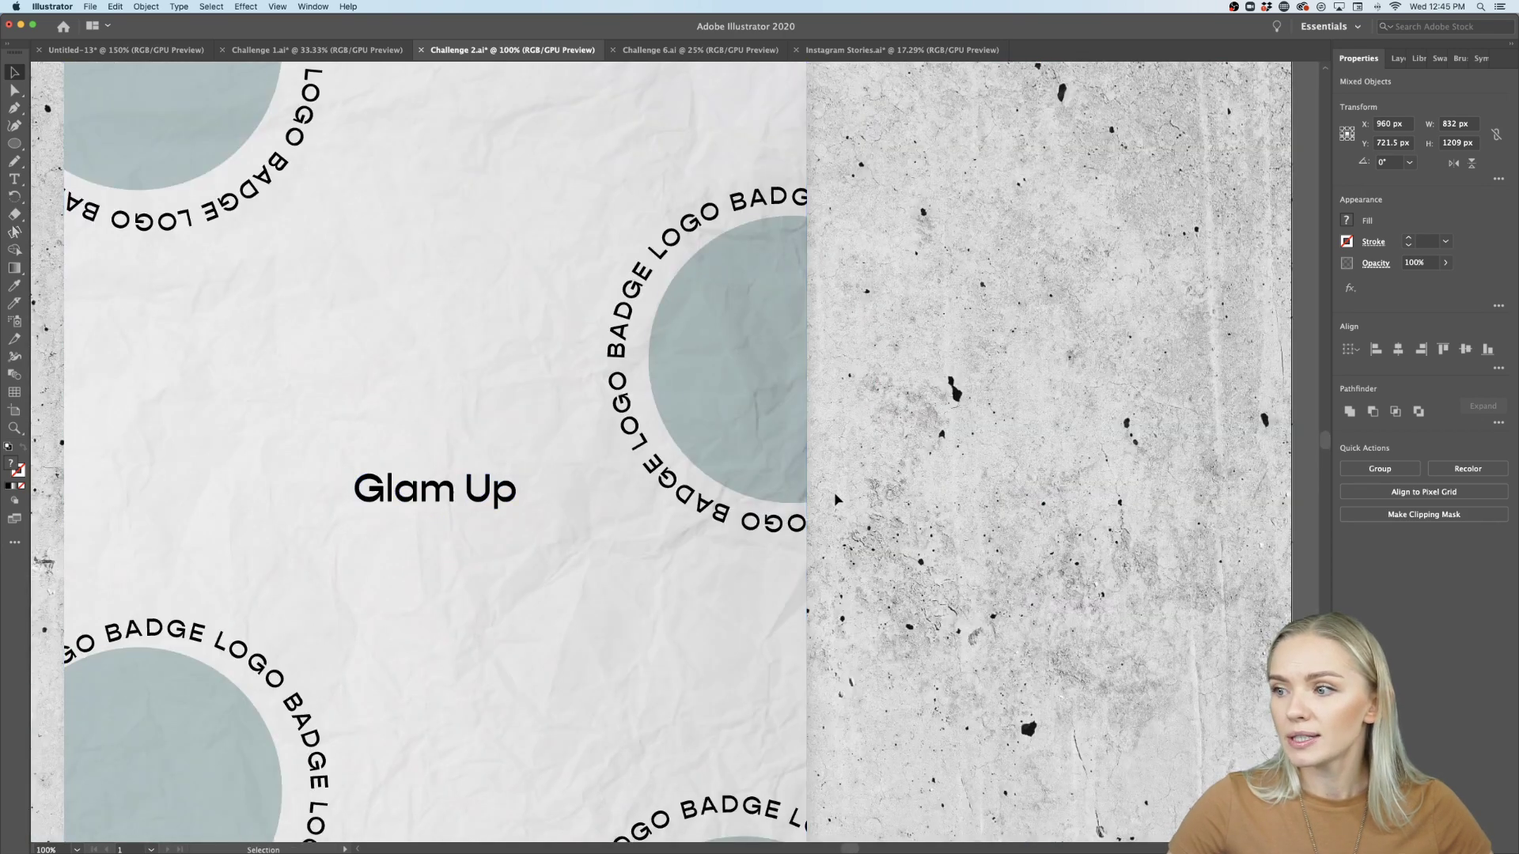
{"action": "left_click", "coordinate": [512, 497]}
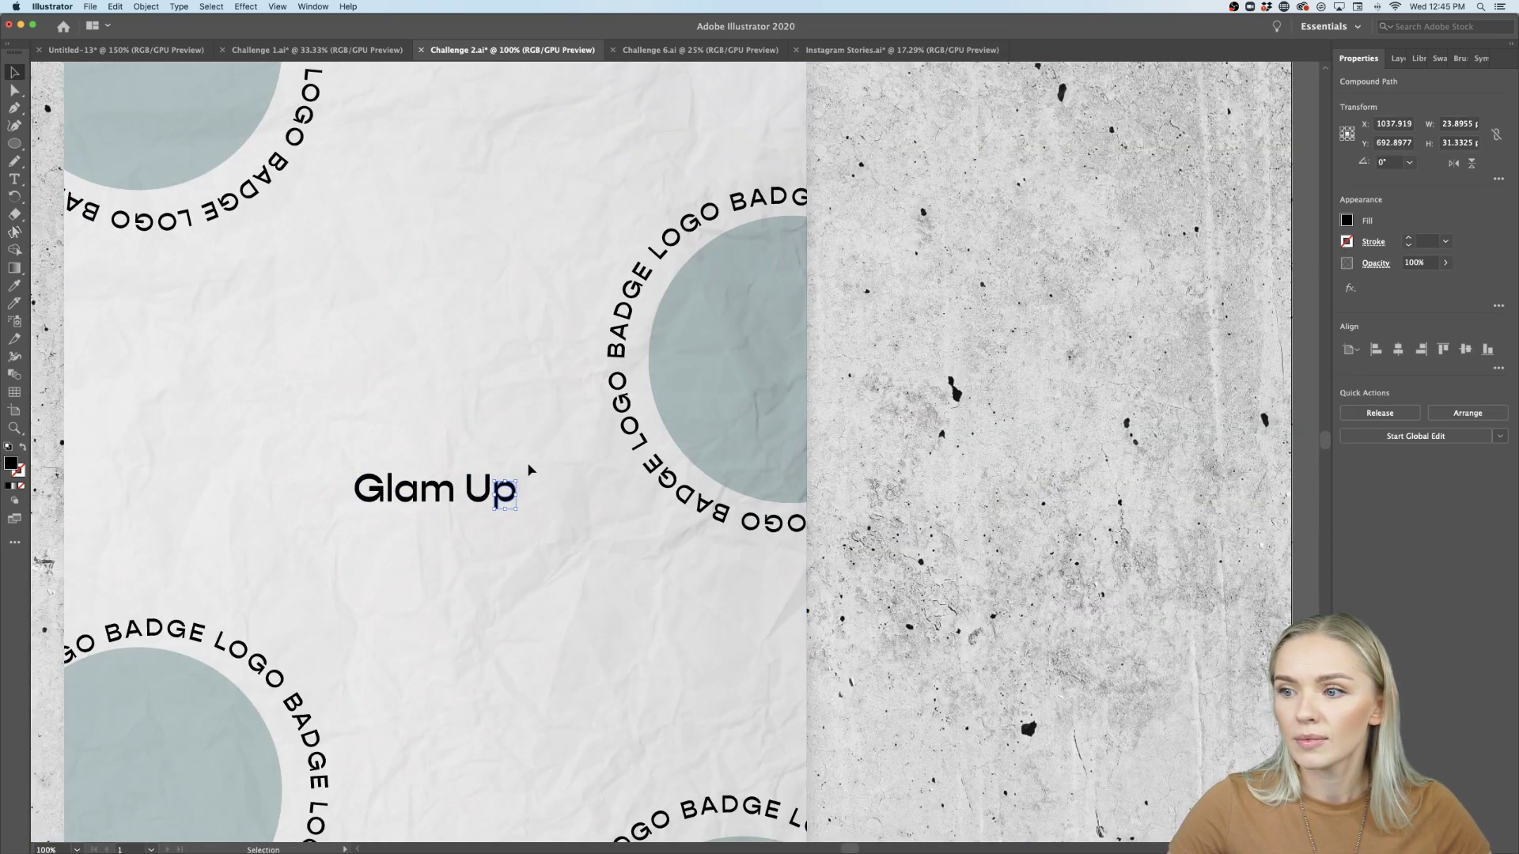
{"action": "left_click", "coordinate": [477, 497], "text": "shift"}
{"action": "left_click", "coordinate": [440, 495], "text": "shift"}
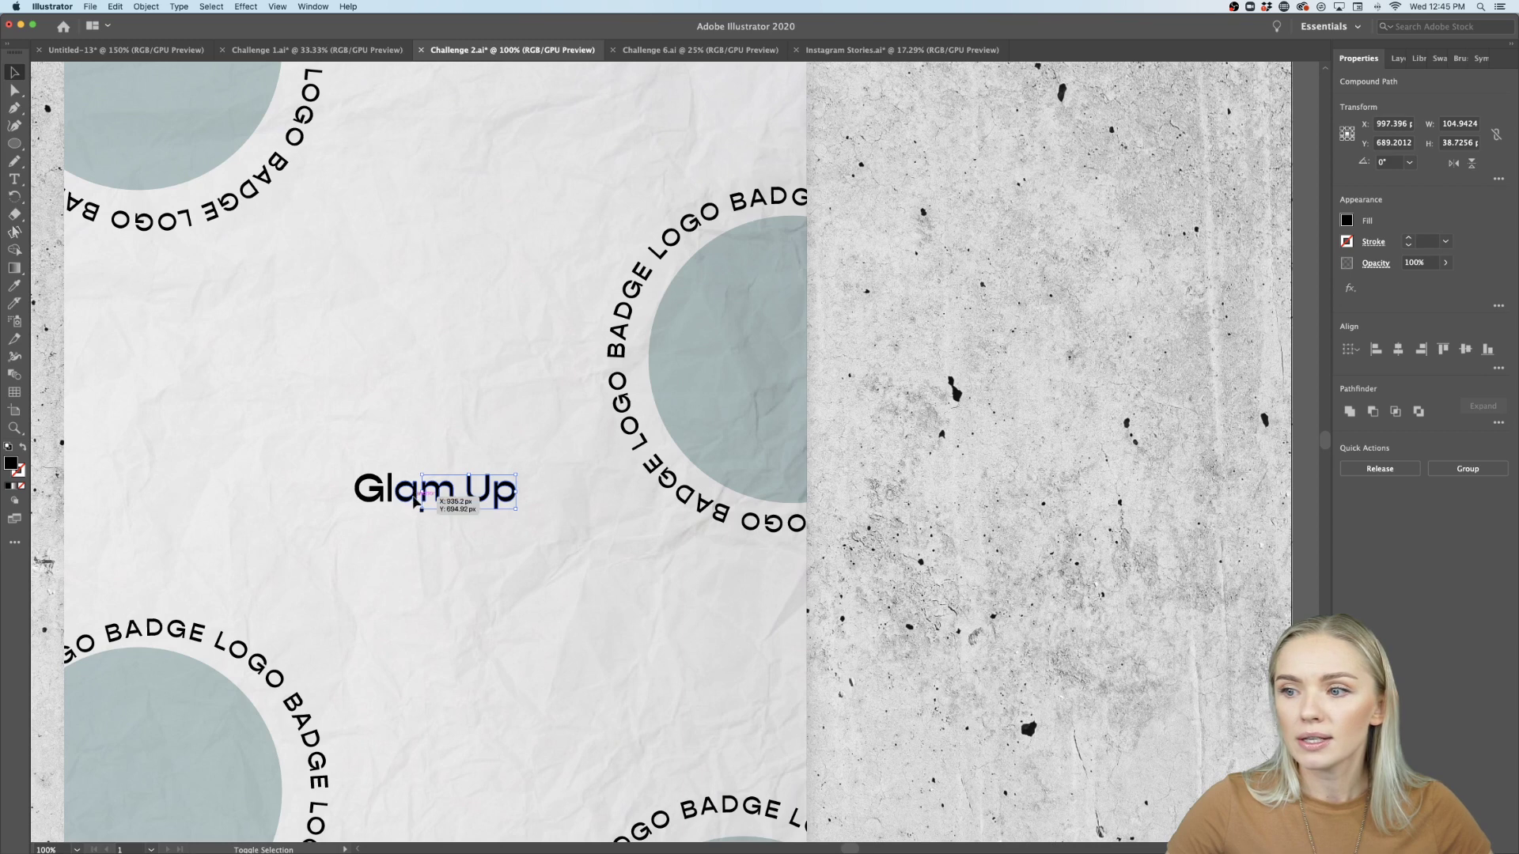
{"action": "left_click", "coordinate": [410, 497], "text": "shift"}
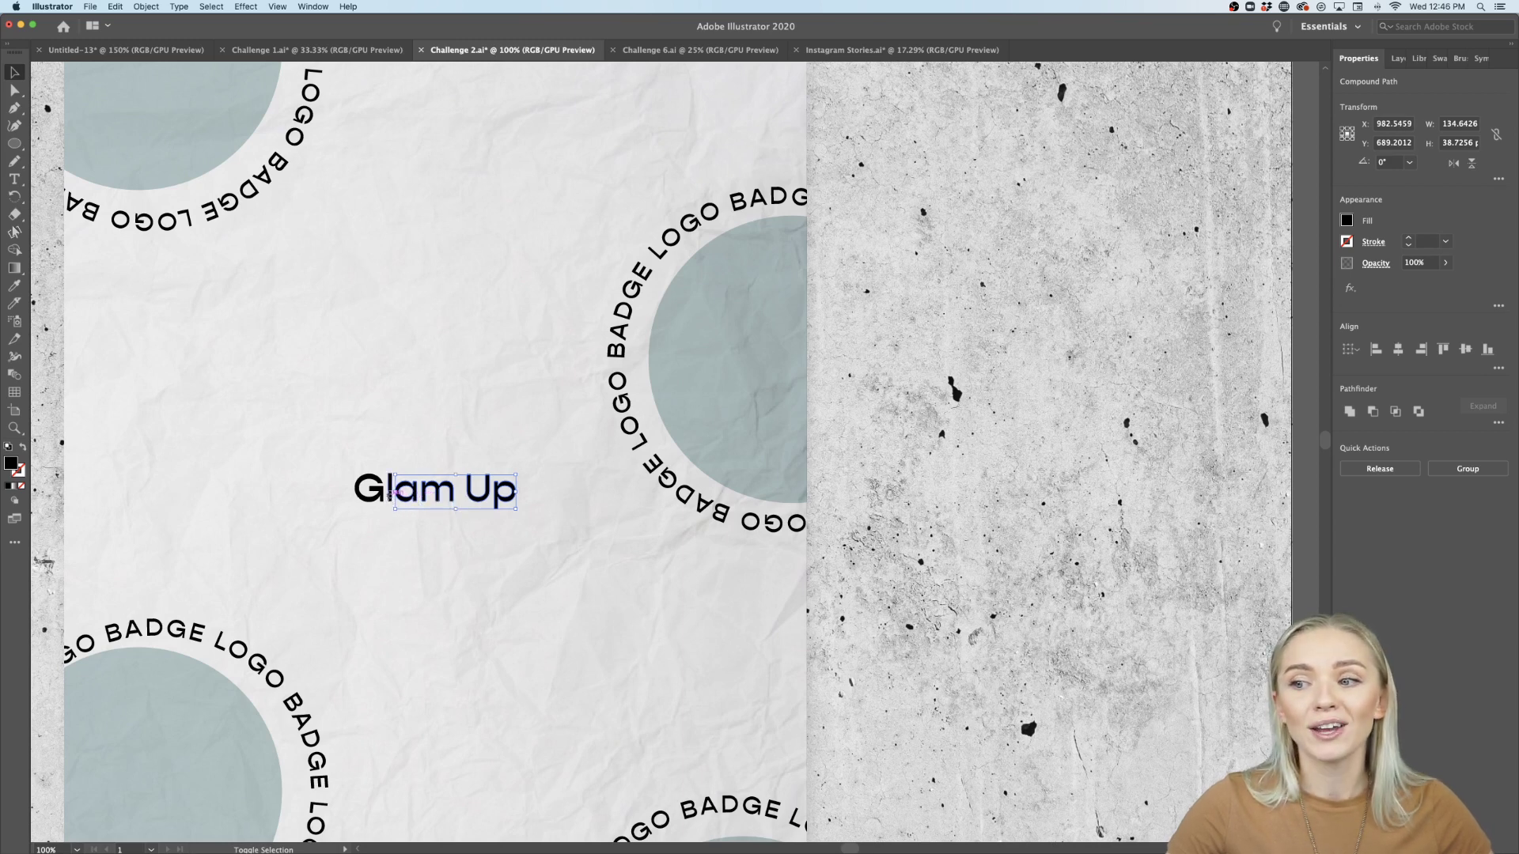
{"action": "left_click", "coordinate": [391, 495], "text": "shift"}
{"action": "left_click", "coordinate": [370, 497], "text": "shift"}
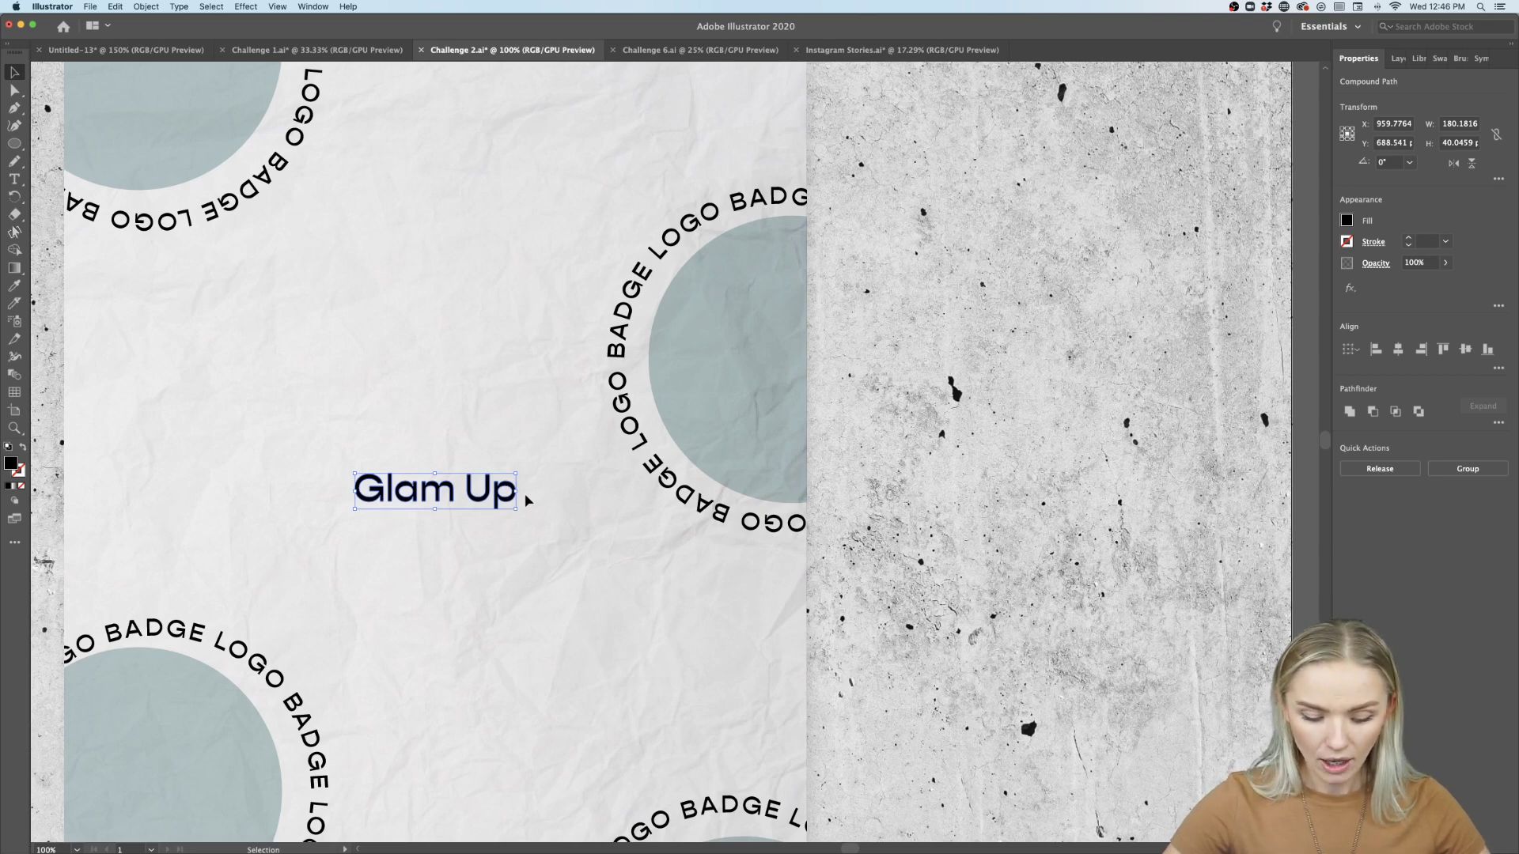
{"action": "key", "text": "super+g"}
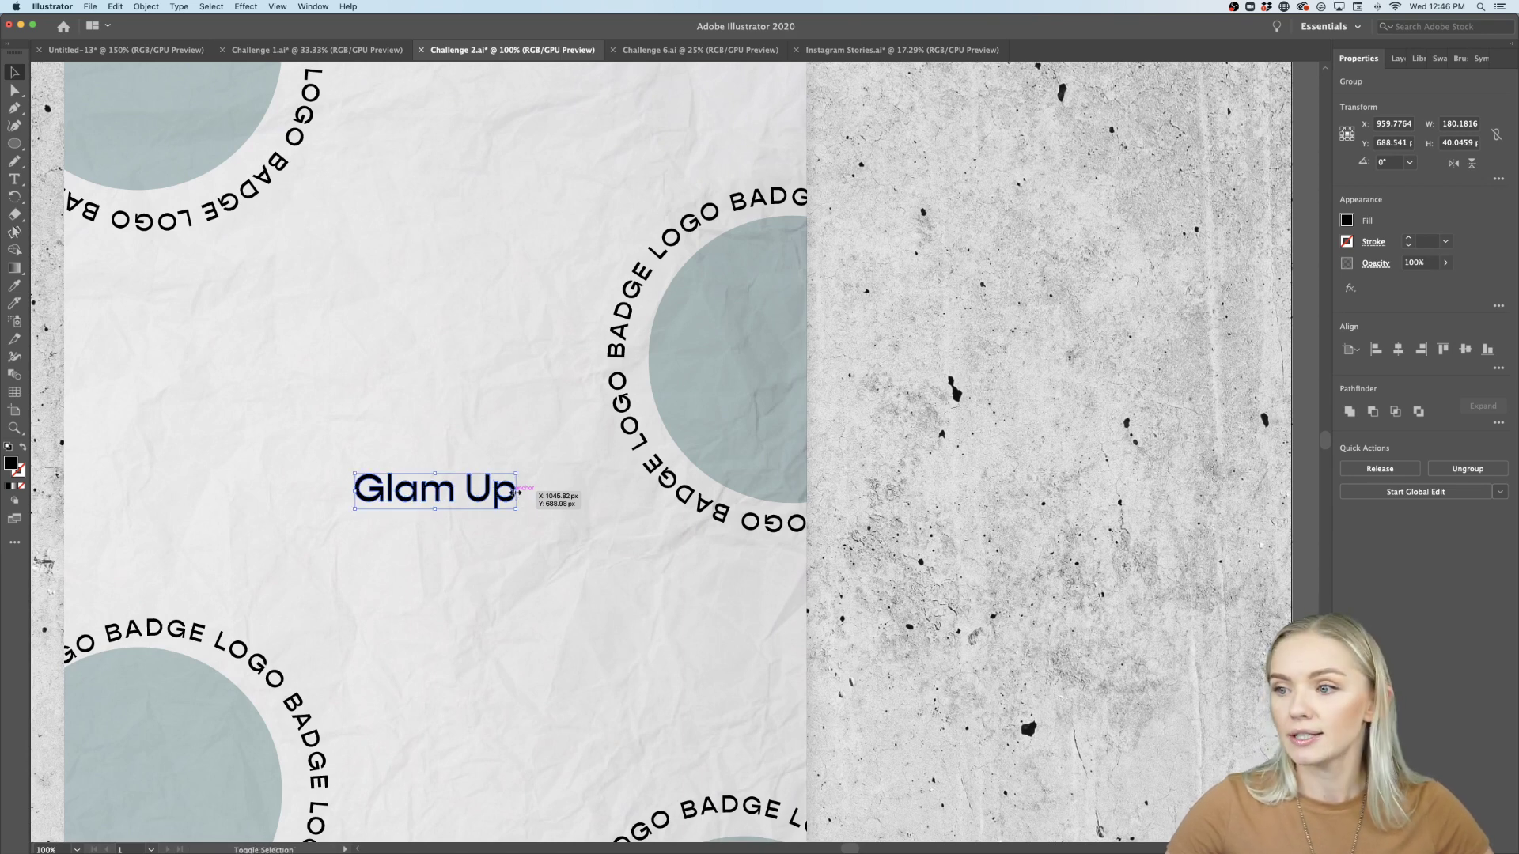
Enlarge the Glam Up group proportionally about its centre to about 456 px wide and 101 px high.
{"action": "left_click_drag", "start_coordinate": [516, 491], "coordinate": [641, 492]}
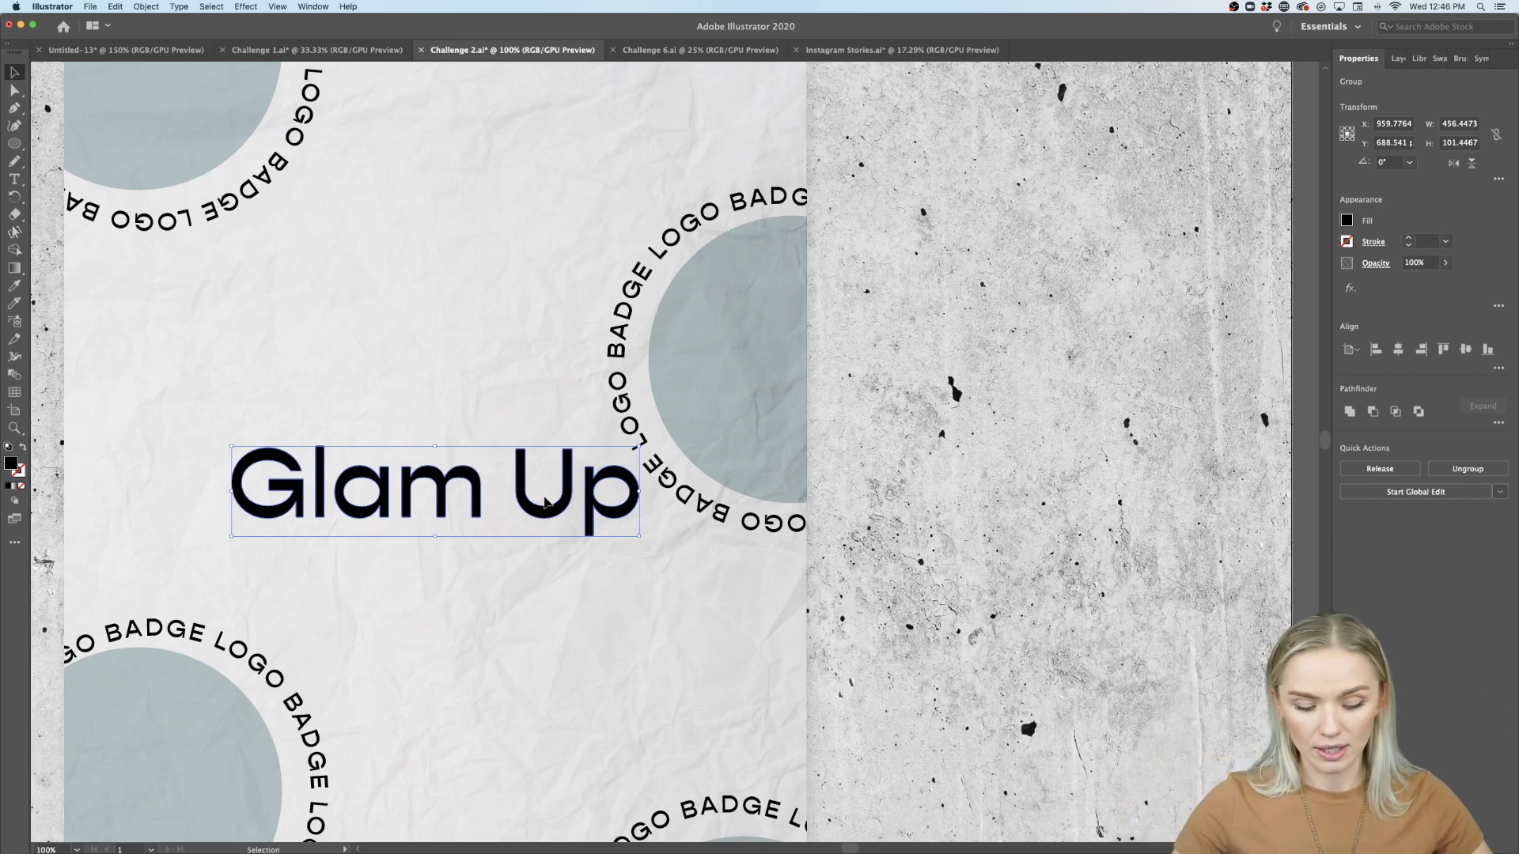
{"action": "scroll", "coordinate": [544, 502], "scroll_direction": "left", "scroll_amount": 5}
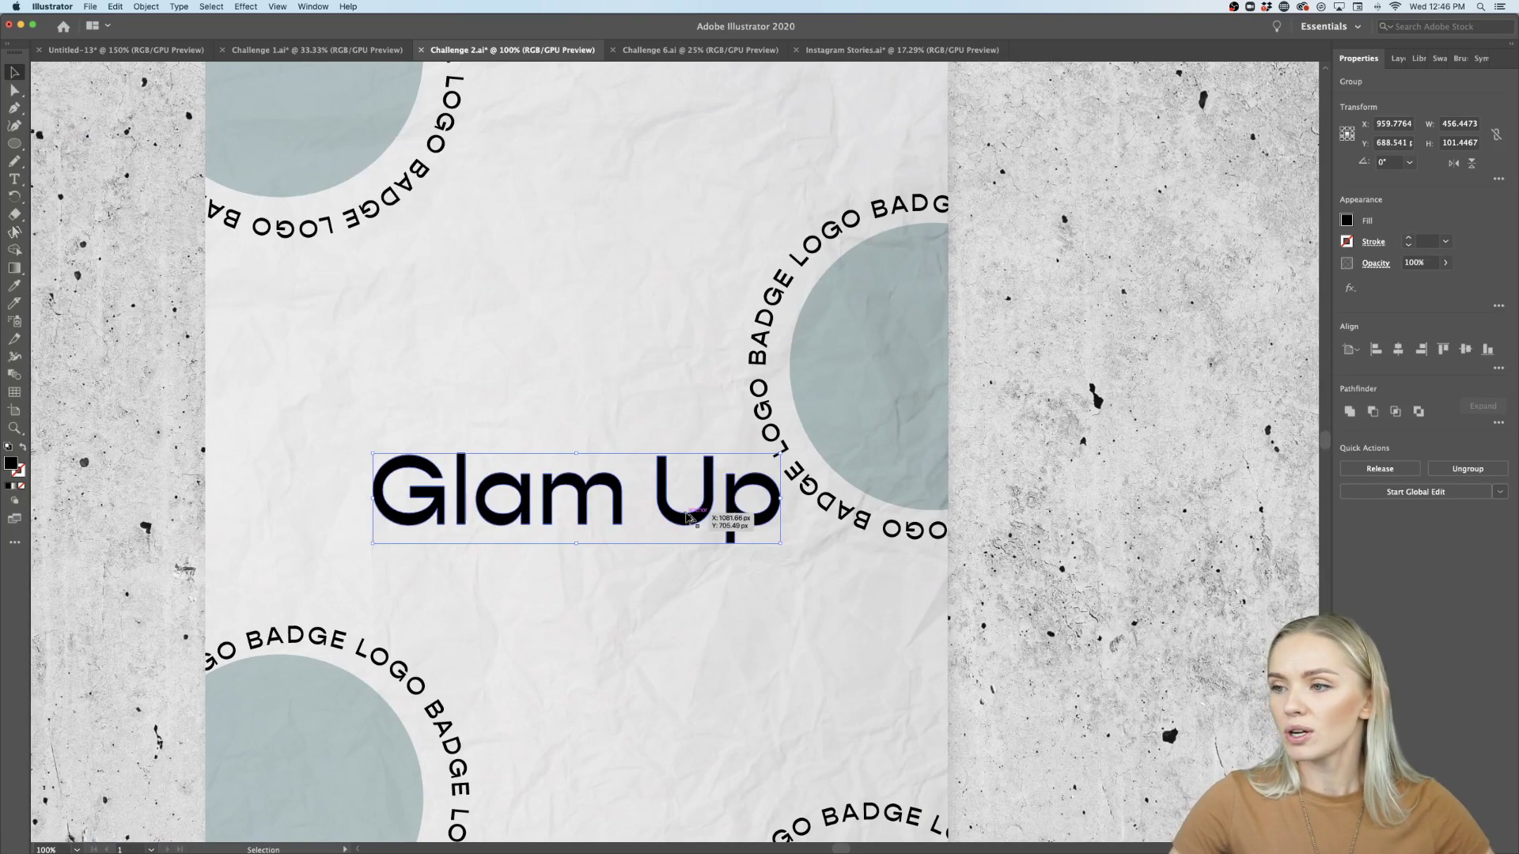
{"action": "key", "text": "super+minus"}
{"action": "key", "text": "super+minus"}
{"action": "key", "text": "super+minus"}
{"action": "left_click", "coordinate": [985, 478]}
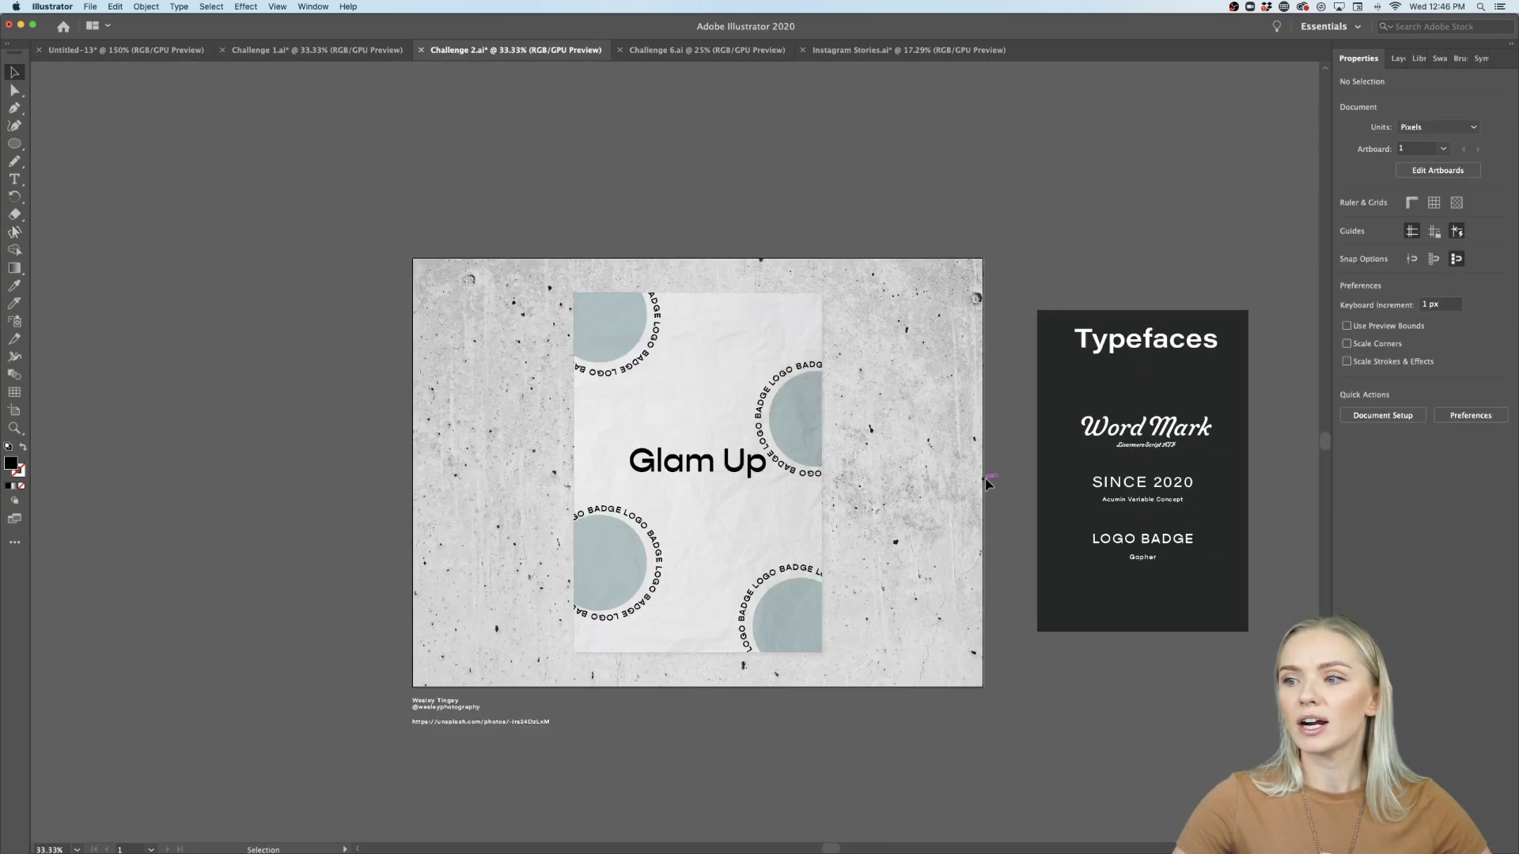
{"action": "scroll", "coordinate": [987, 478], "scroll_direction": "down", "scroll_amount": 2}
{"action": "scroll", "coordinate": [949, 471], "scroll_direction": "up", "scroll_amount": 2}
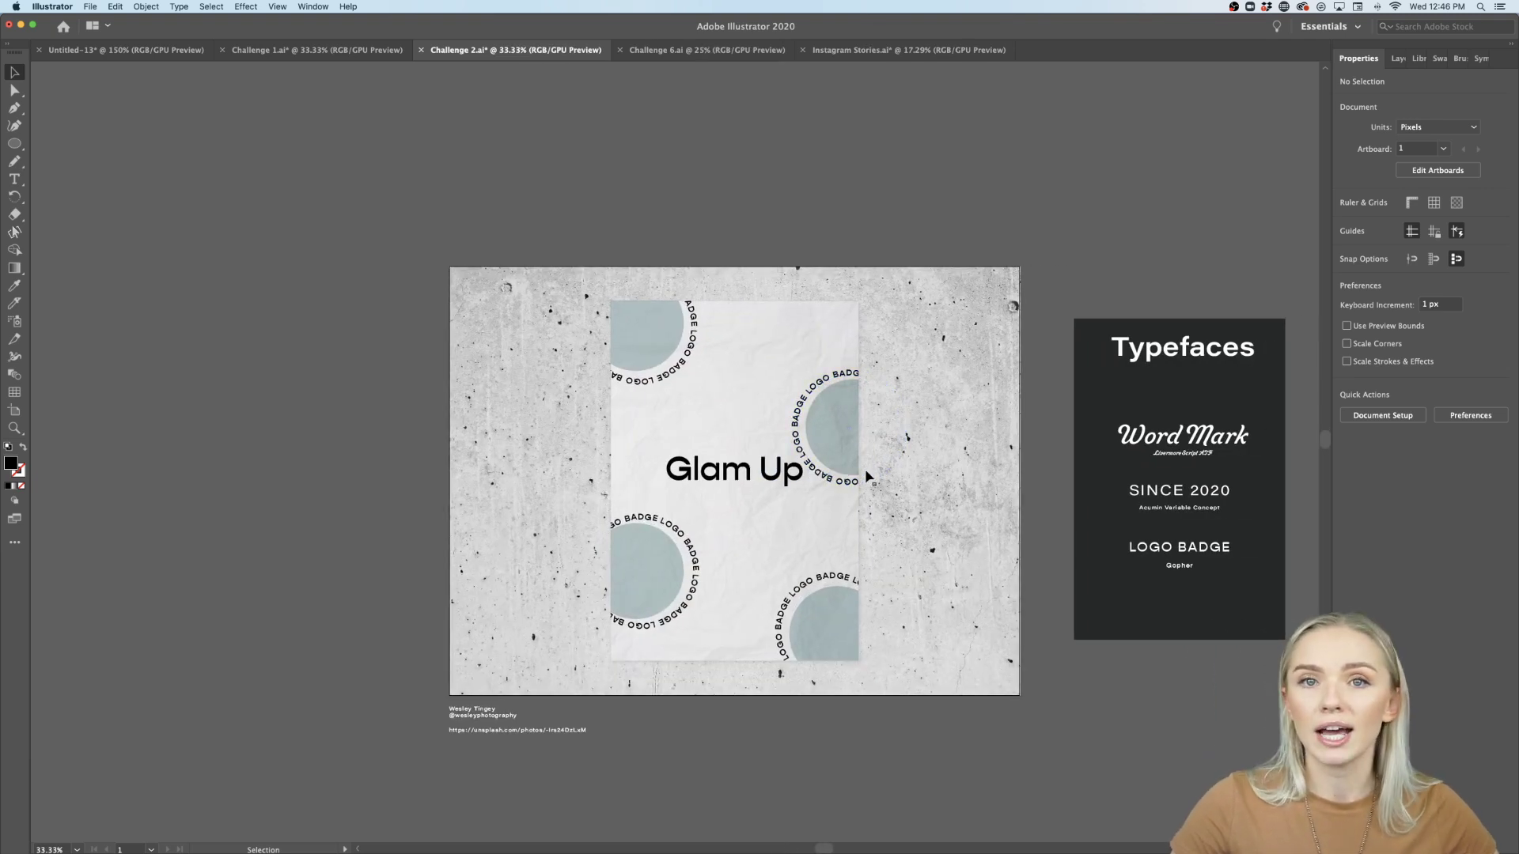
Isolate the compound path of the letter p inside the Glam Up group.
{"action": "scroll", "coordinate": [865, 469], "scroll_direction": "up", "scroll_amount": 2}
{"action": "scroll", "coordinate": [865, 468], "scroll_direction": "right", "scroll_amount": 2}
{"action": "scroll", "coordinate": [687, 482], "scroll_direction": "up", "scroll_amount": 1}
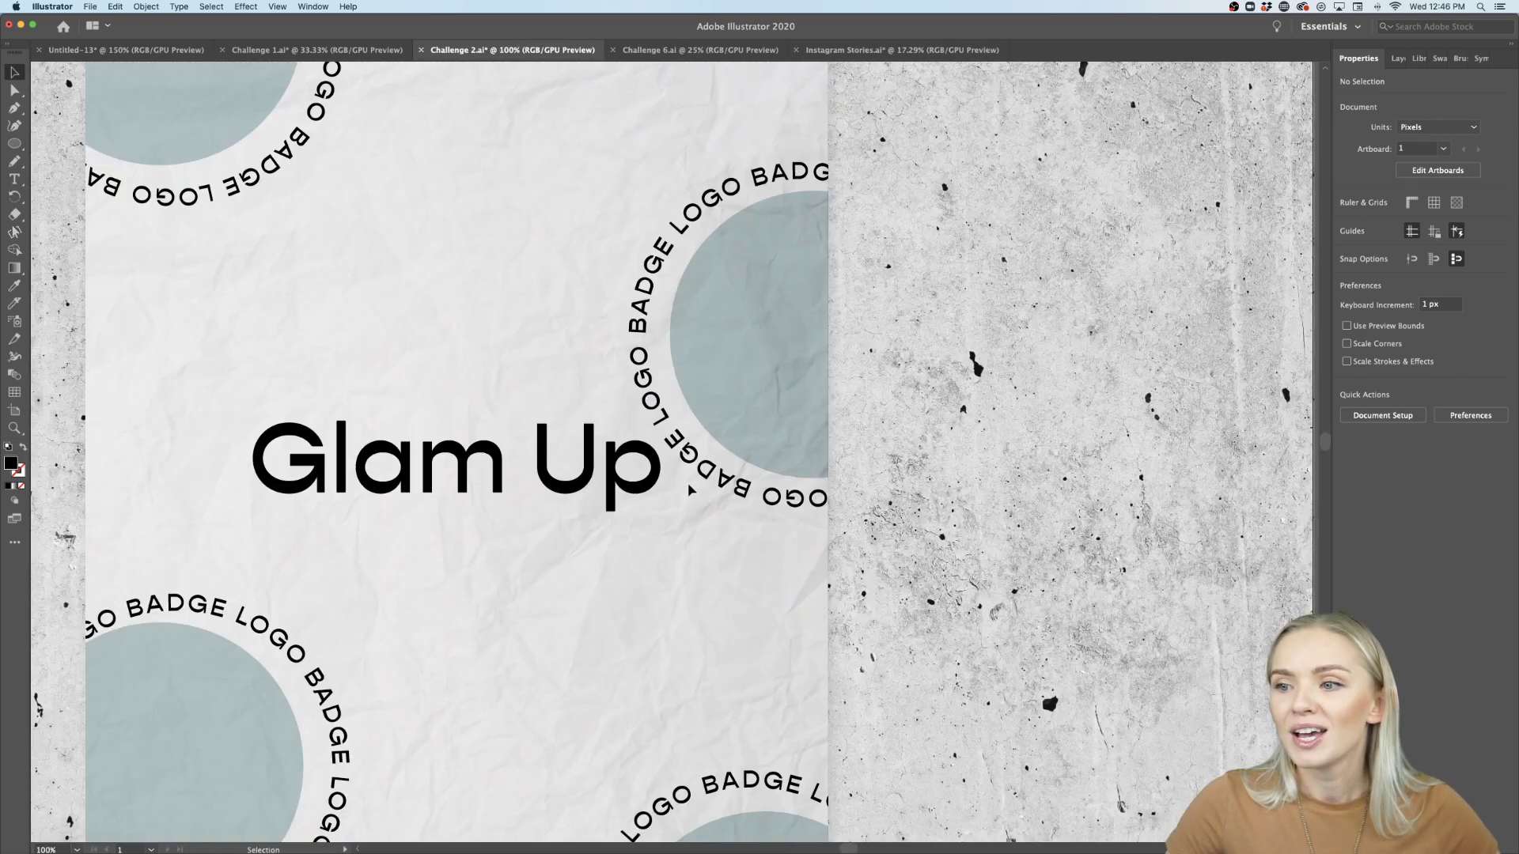
{"action": "scroll", "coordinate": [620, 512], "scroll_direction": "up", "scroll_amount": 3}
{"action": "left_click", "coordinate": [614, 519]}
{"action": "double_click", "coordinate": [612, 513]}
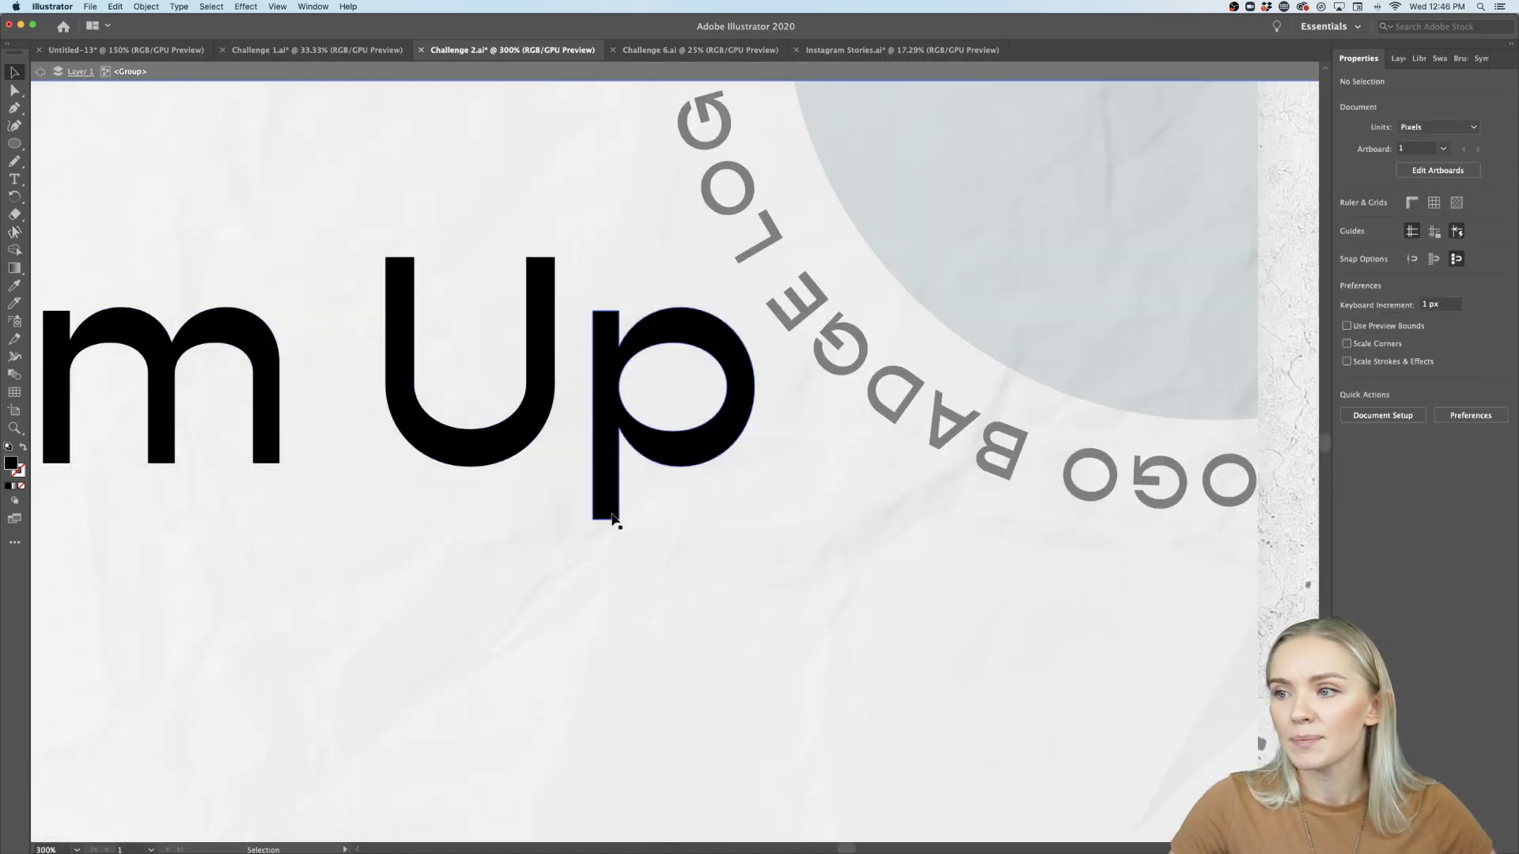
{"action": "left_click", "coordinate": [612, 512]}
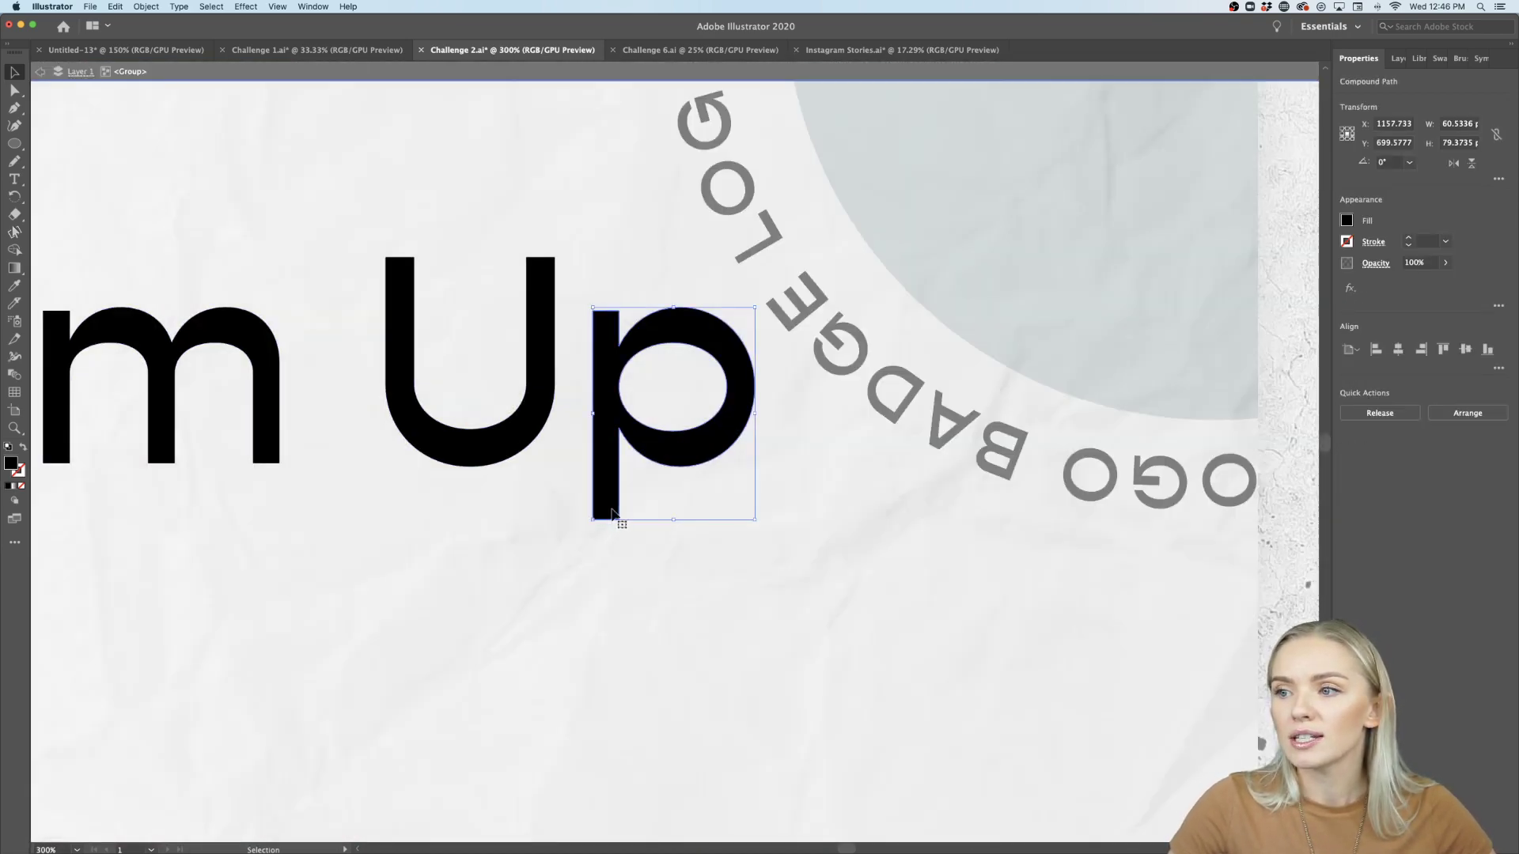
{"action": "double_click", "coordinate": [612, 514]}
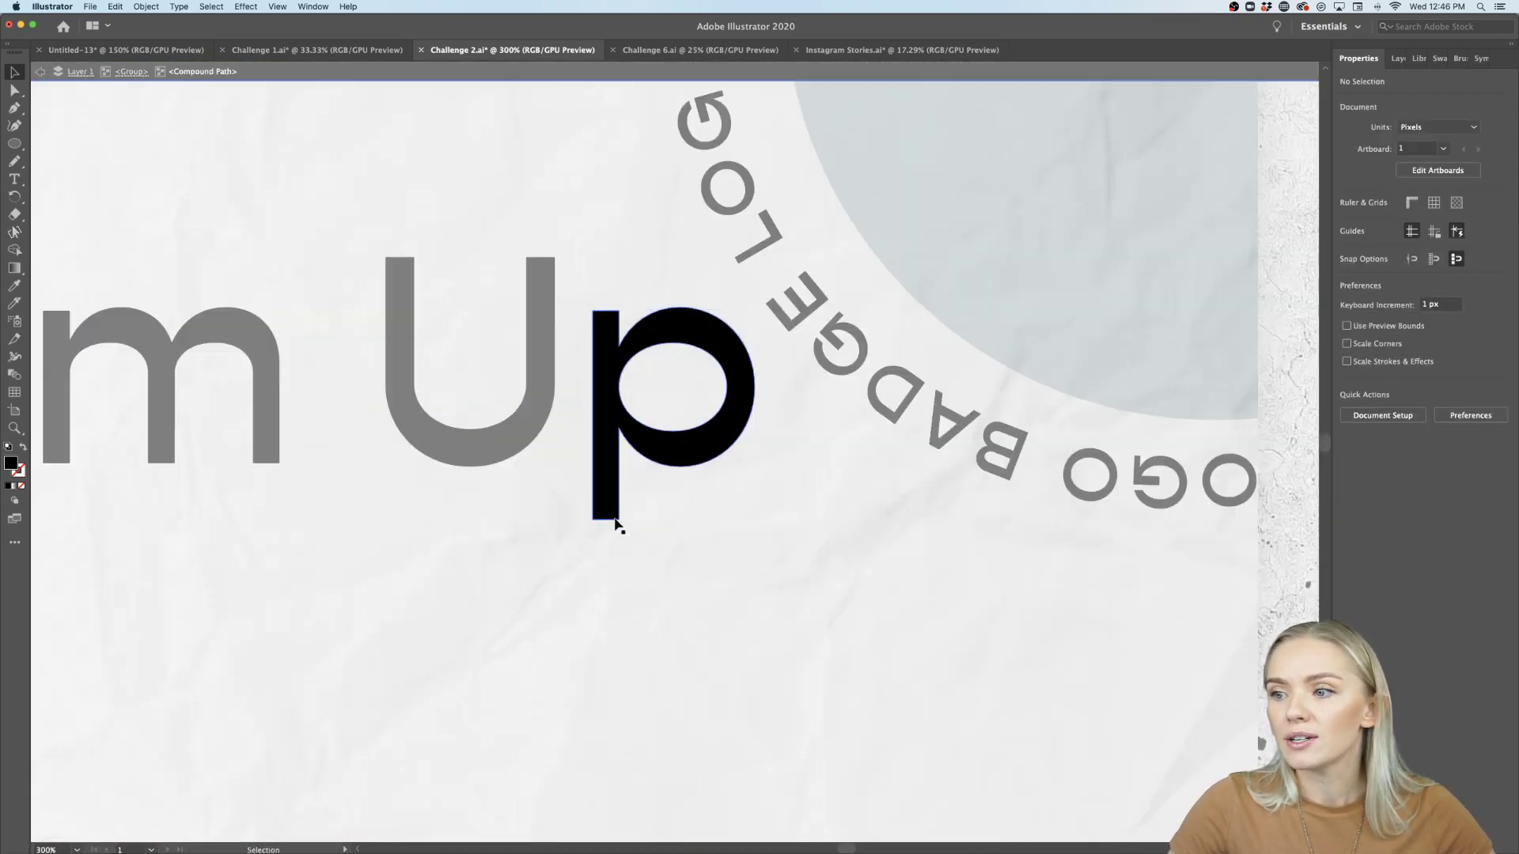
Extend the p's stem straight down by its bottom anchor points, making the letter about 314 px tall.
{"action": "left_click", "coordinate": [15, 90]}
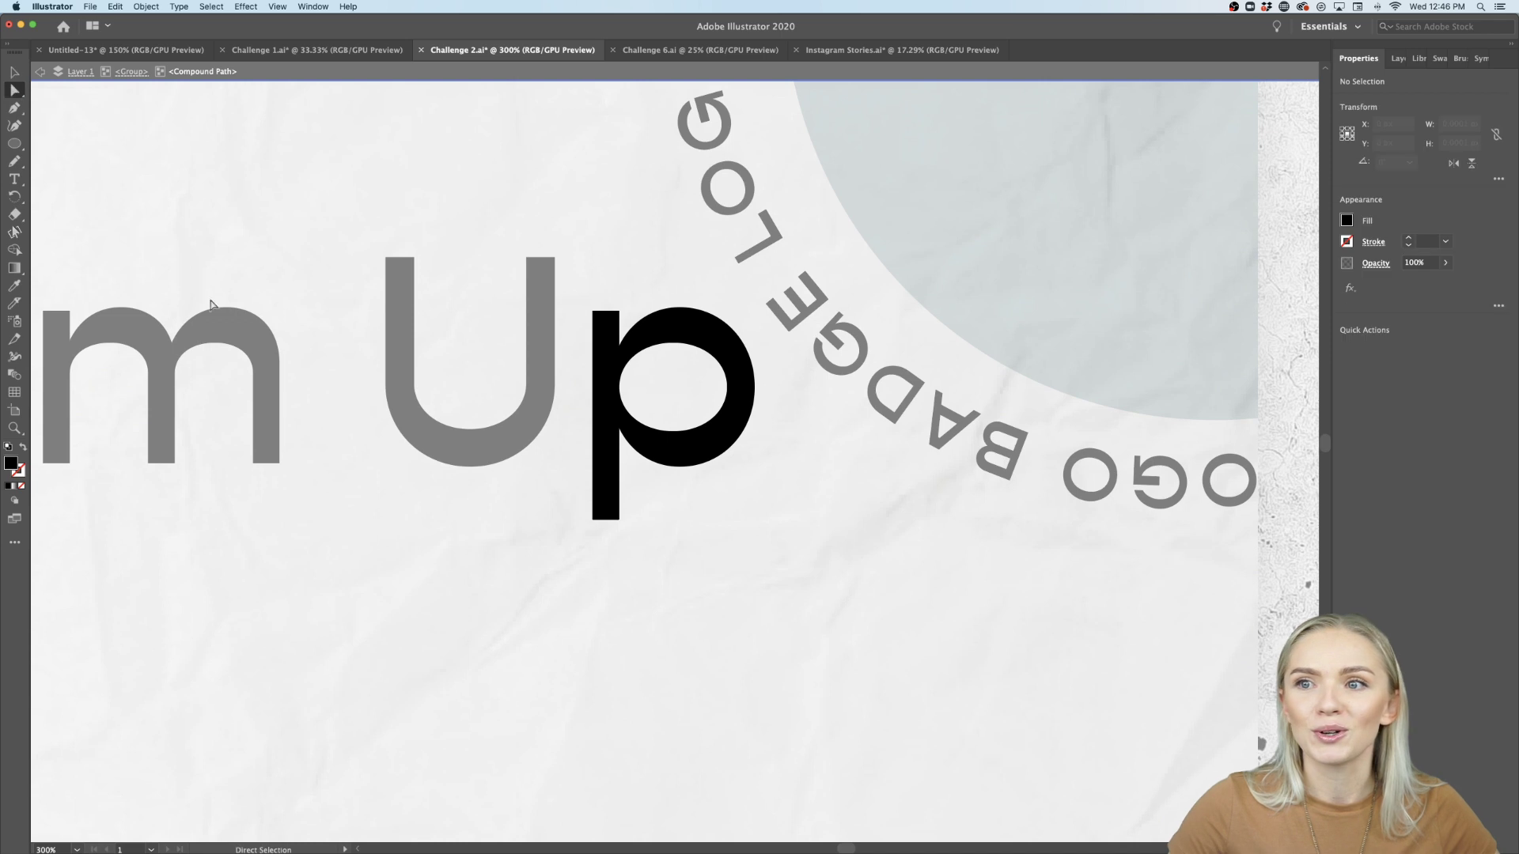
{"action": "scroll", "coordinate": [620, 525], "scroll_direction": "up", "scroll_amount": 4, "text": "alt"}
{"action": "scroll", "coordinate": [620, 527], "scroll_direction": "up", "scroll_amount": 1}
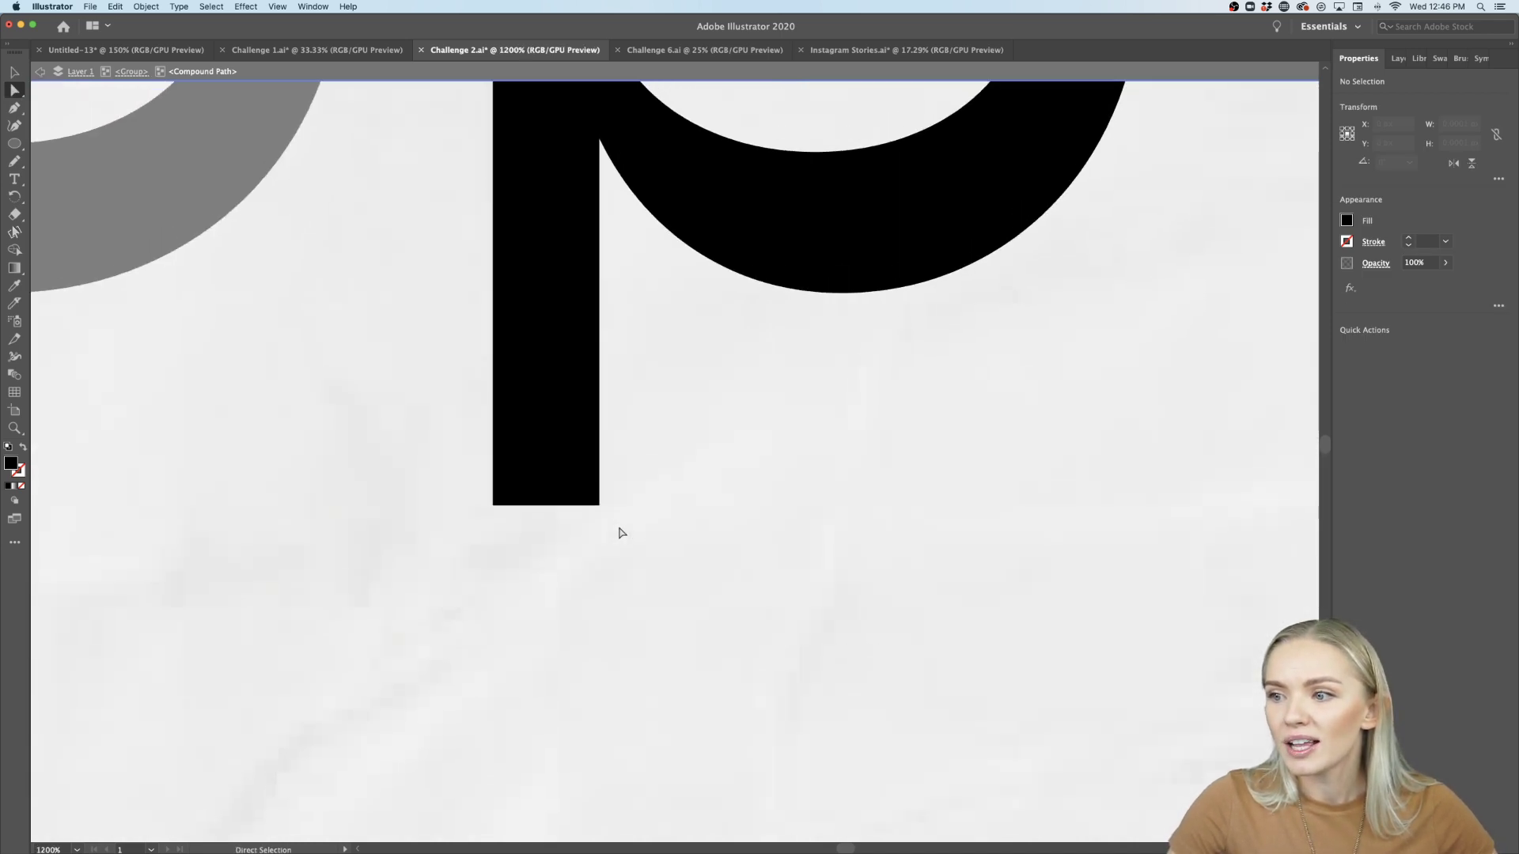
{"action": "left_click", "coordinate": [524, 516]}
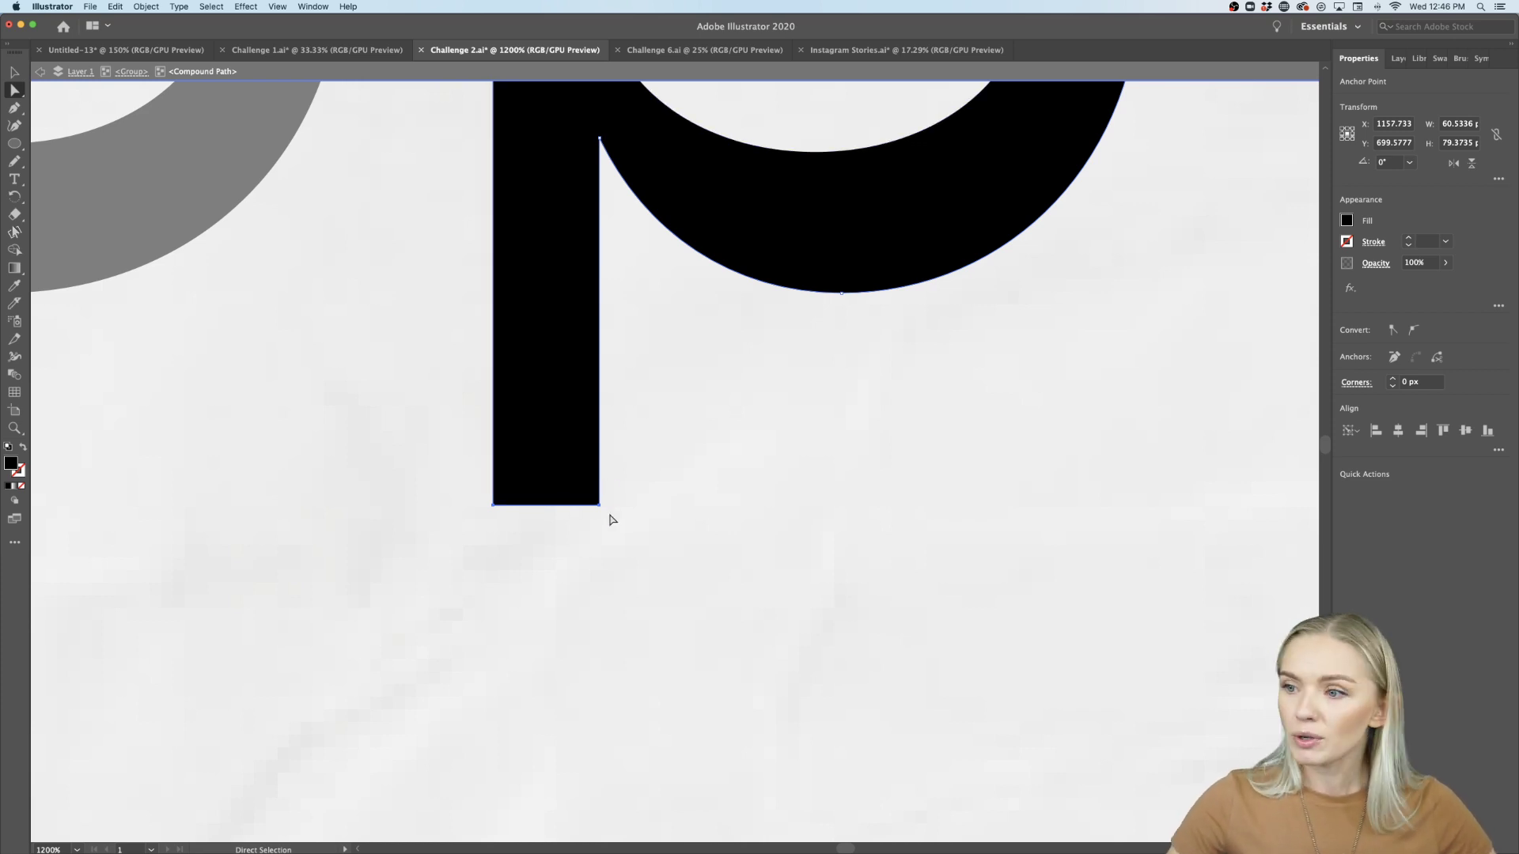
{"action": "scroll", "coordinate": [609, 520], "scroll_direction": "down", "scroll_amount": 5}
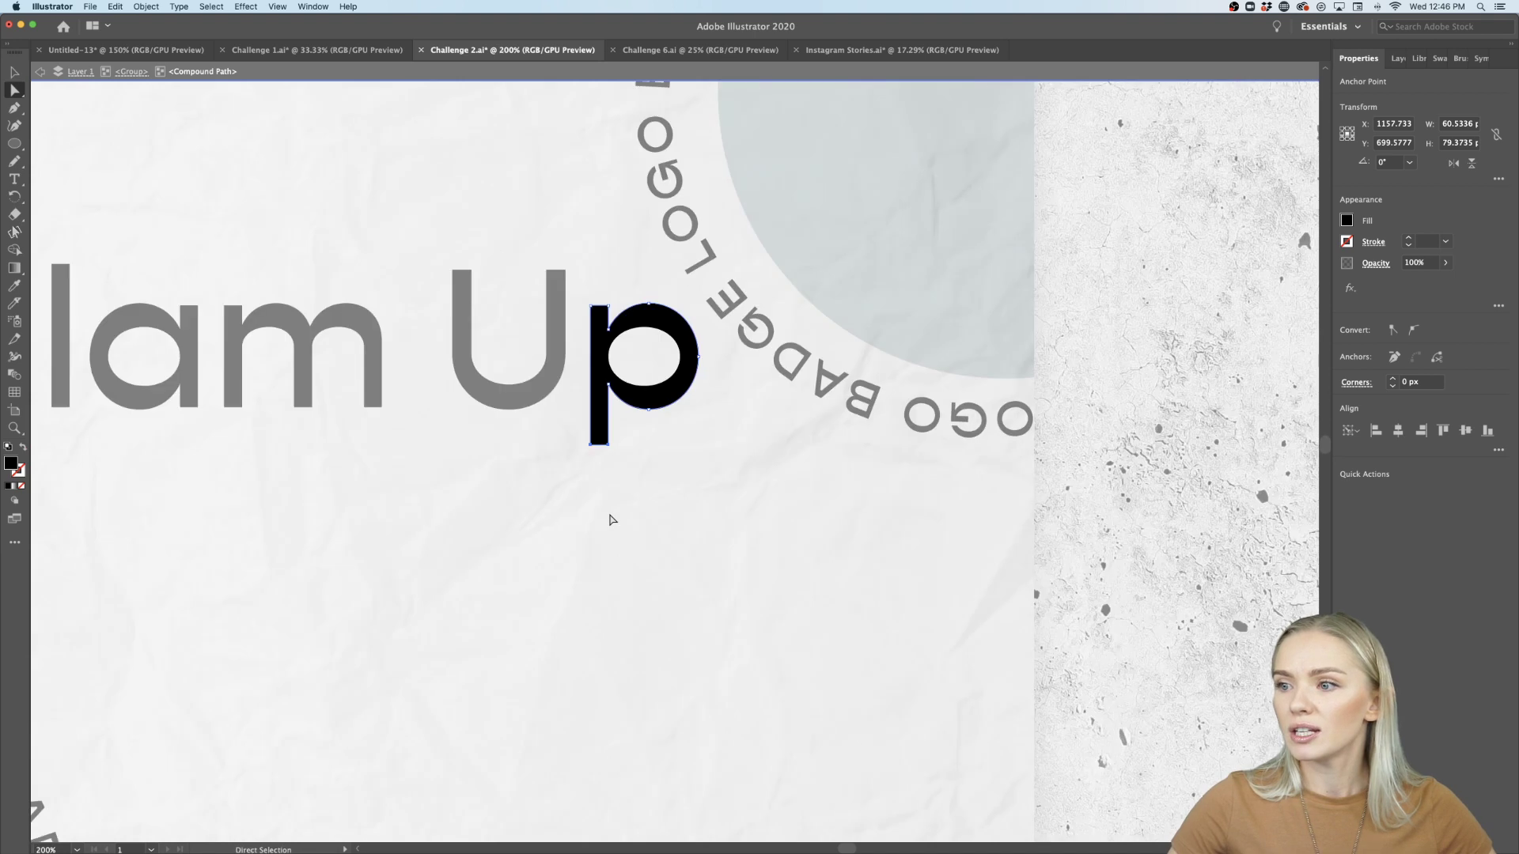
{"action": "scroll", "coordinate": [609, 520], "scroll_direction": "down", "scroll_amount": 2}
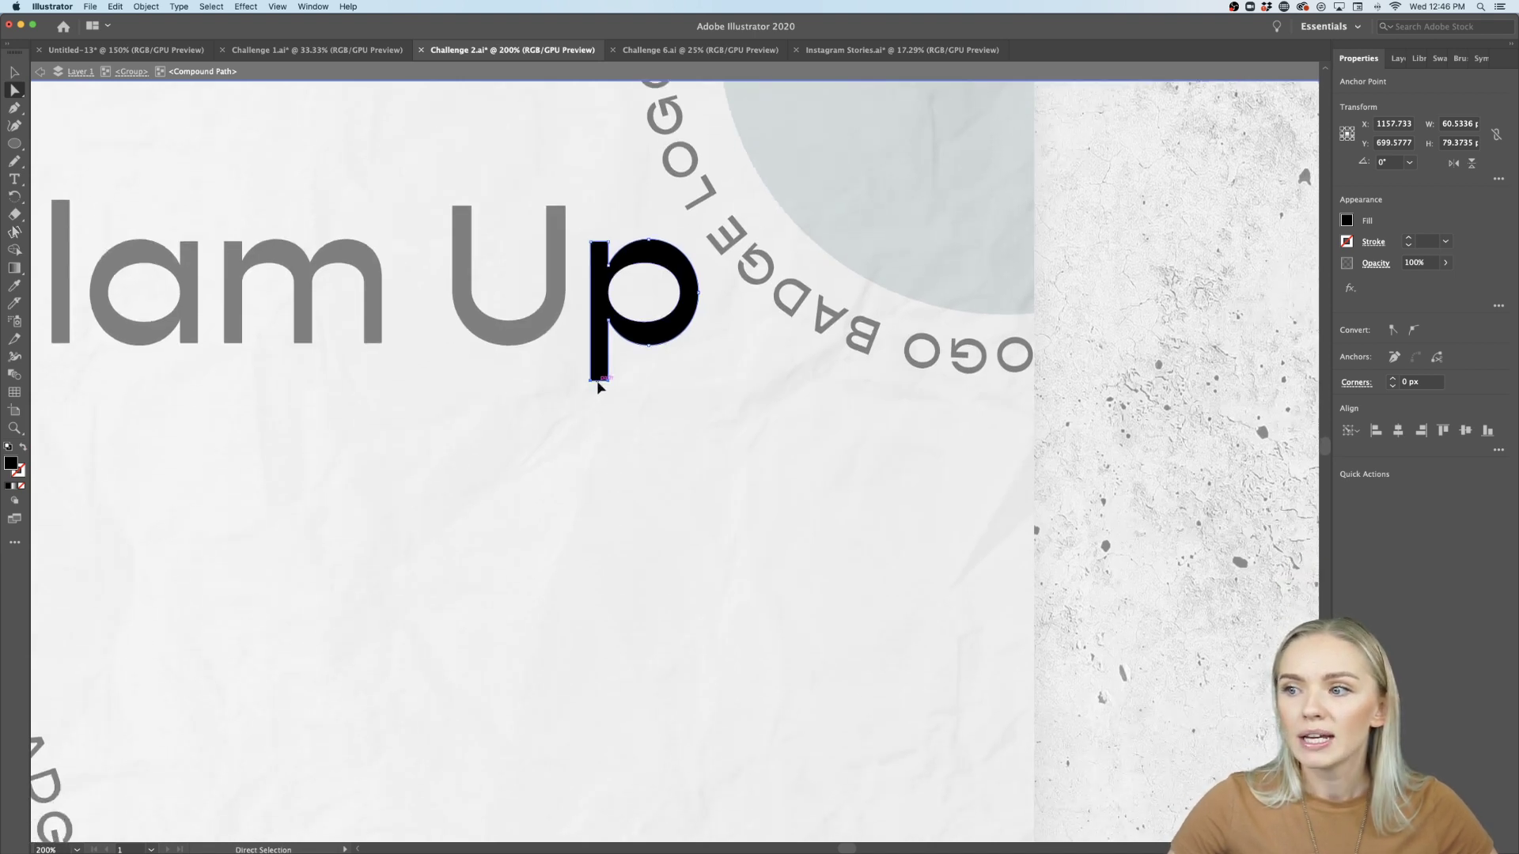
{"action": "left_click_drag", "start_coordinate": [597, 385], "coordinate": [604, 831]}
{"action": "scroll", "coordinate": [654, 742], "scroll_direction": "down", "scroll_amount": 5}
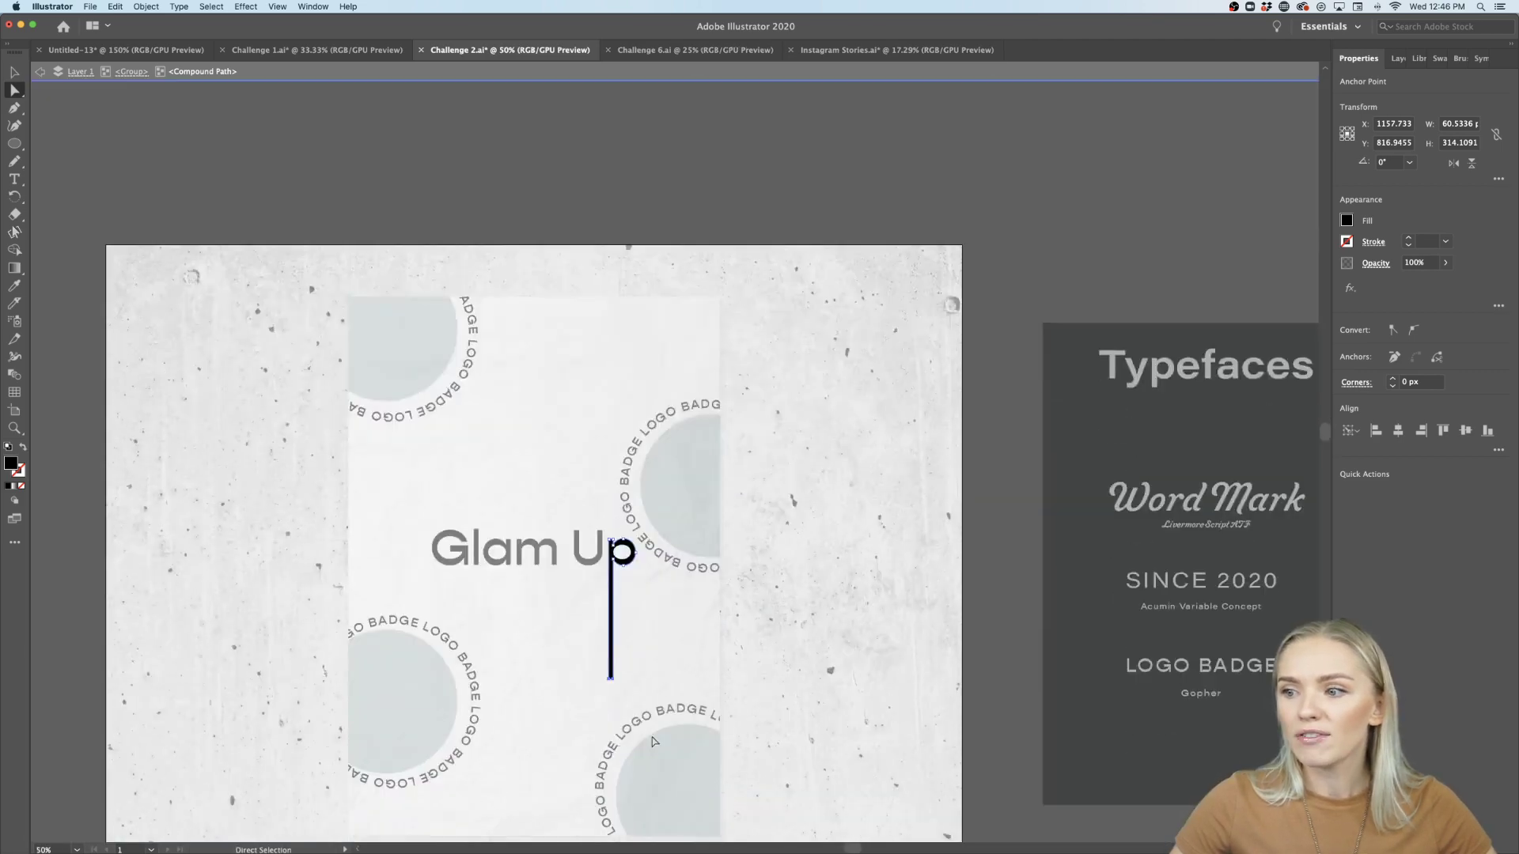
Deselect the p and directly select the letter l's path in Glam.
{"action": "left_click", "coordinate": [1006, 638]}
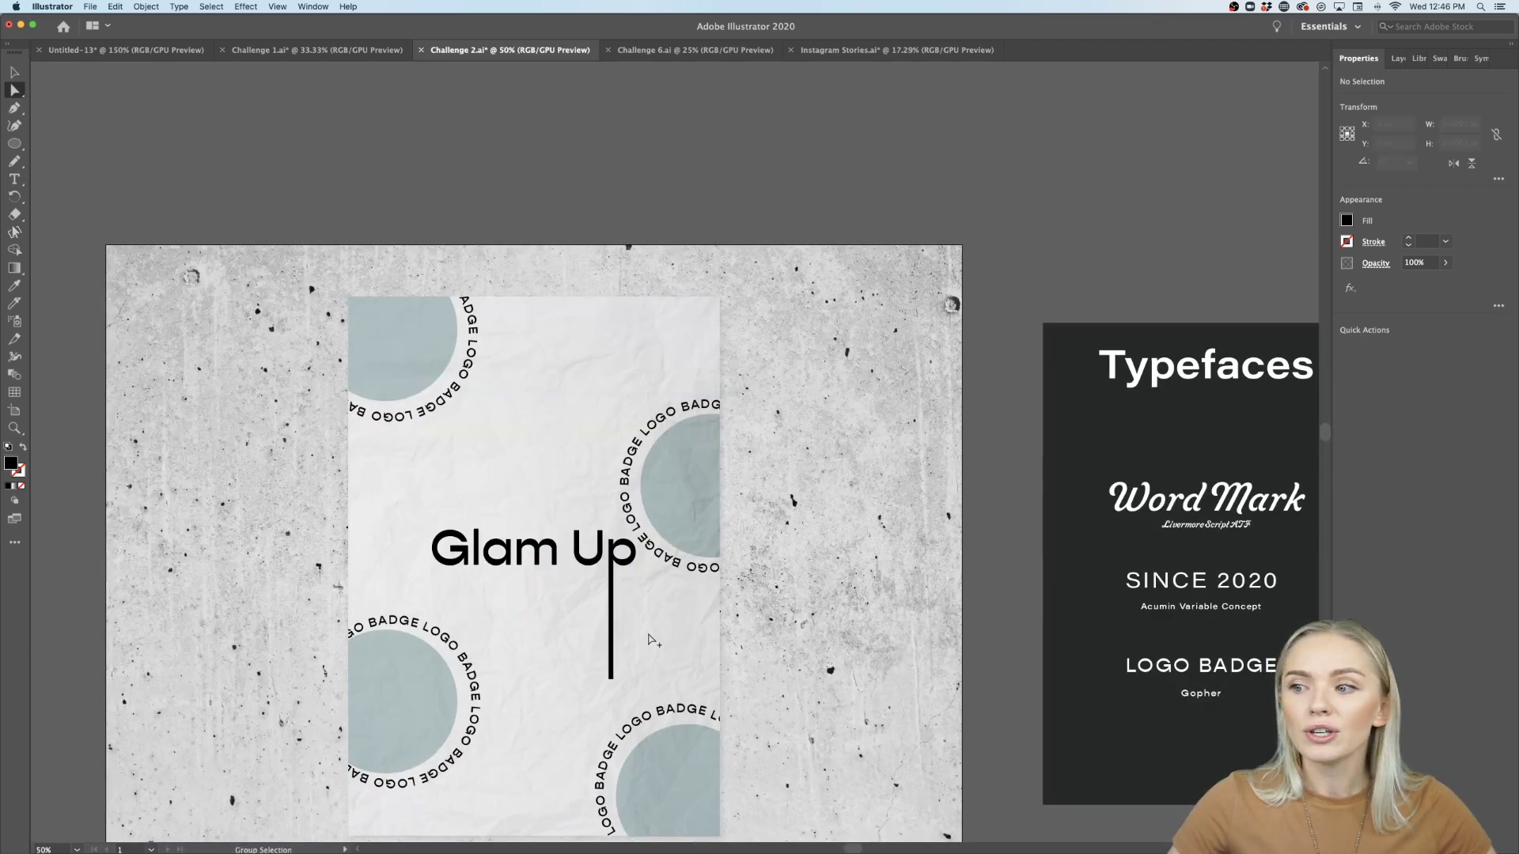
{"action": "scroll", "coordinate": [654, 640], "scroll_direction": "up", "scroll_amount": 1}
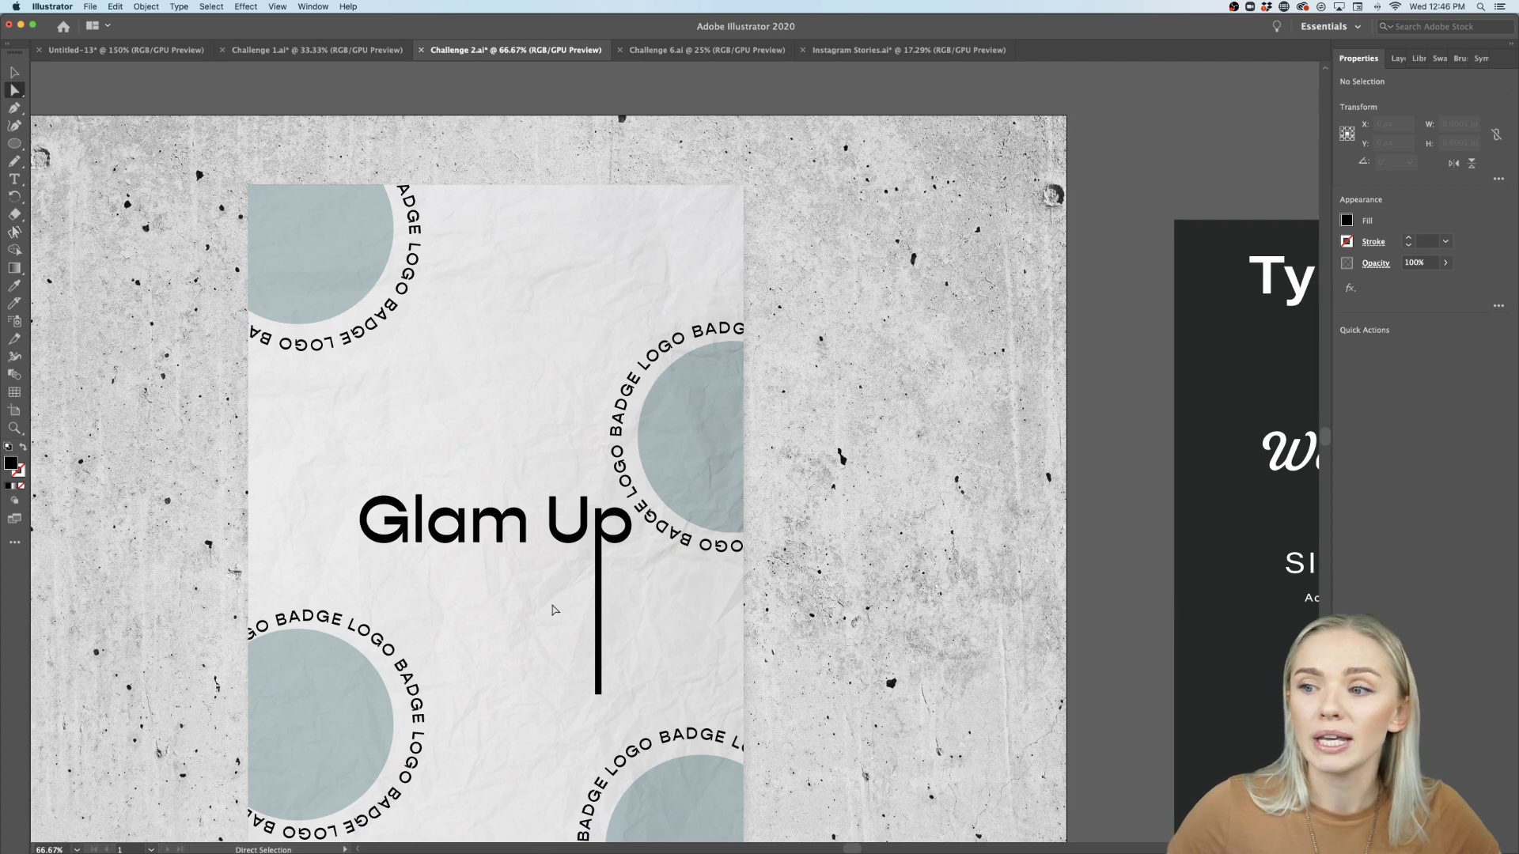
{"action": "left_click", "coordinate": [421, 534]}
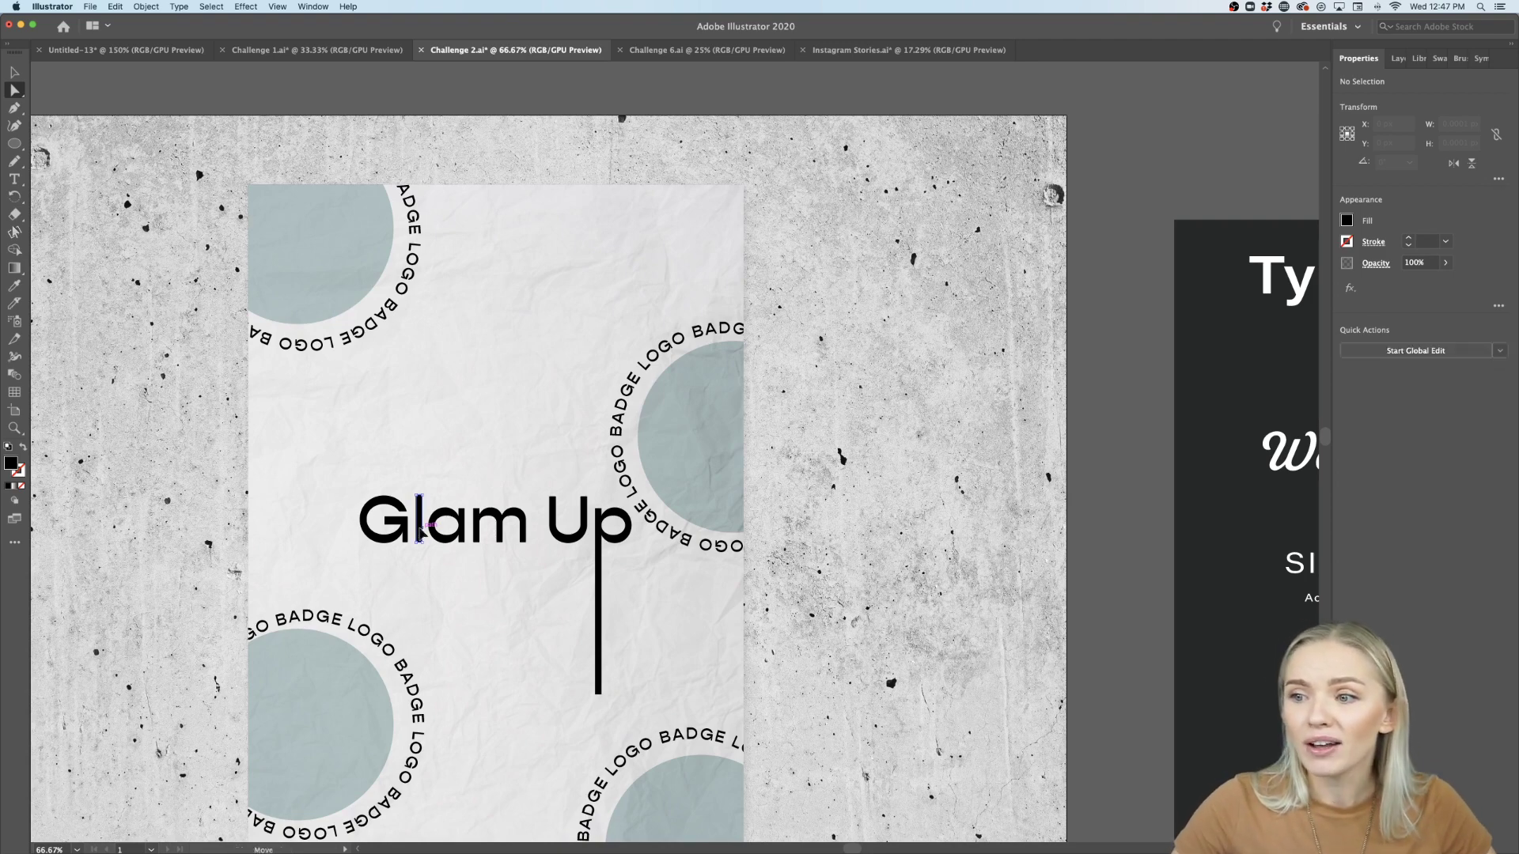
{"action": "key", "text": "super+equal"}
{"action": "key", "text": "super+equal"}
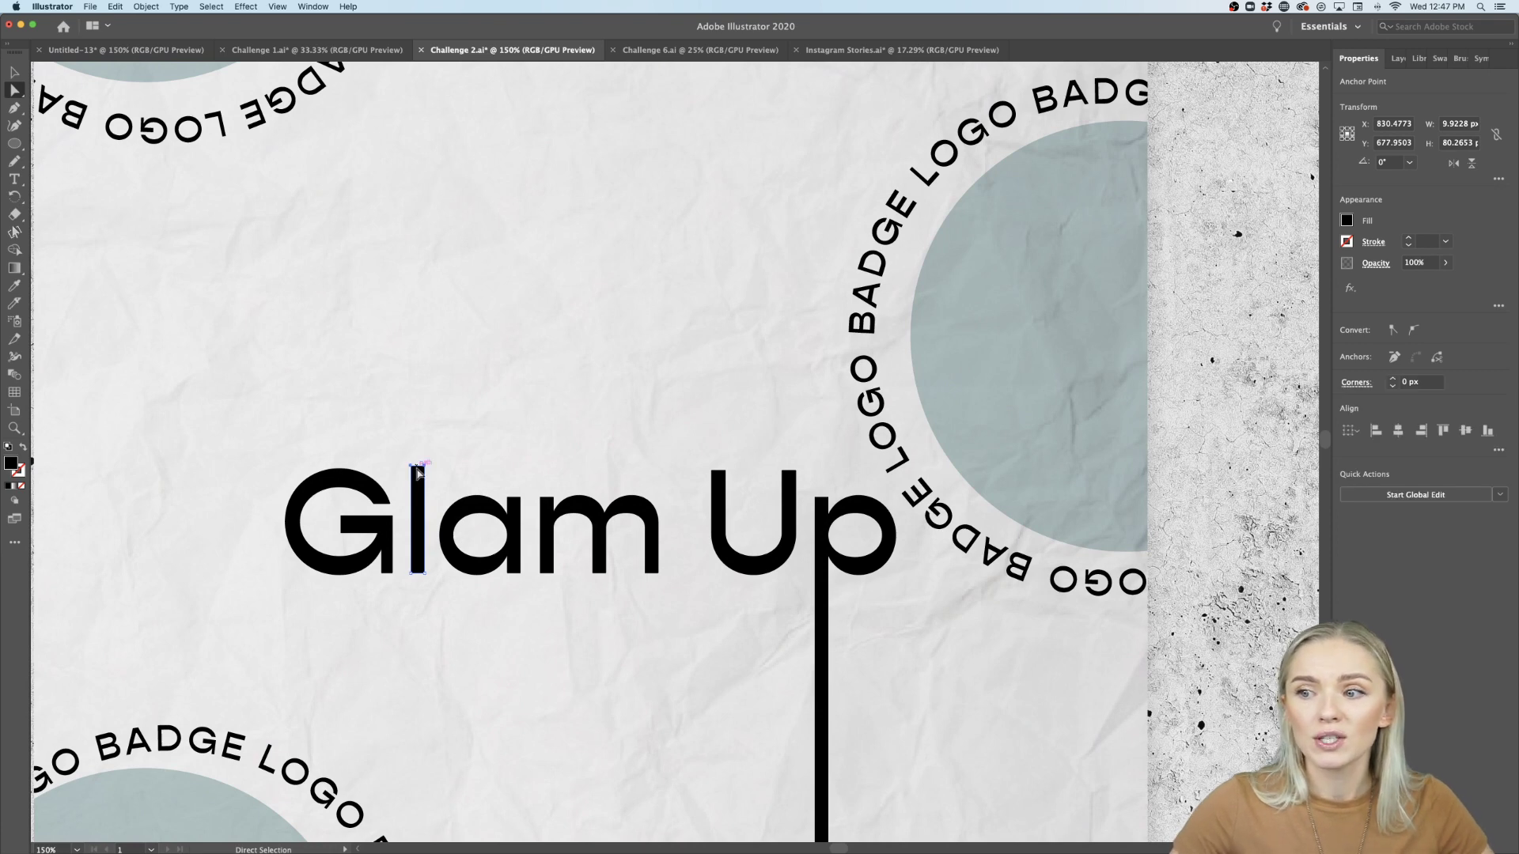
{"action": "key", "text": "super+equal"}
{"action": "key", "text": "super+equal"}
{"action": "key", "text": "super+equal"}
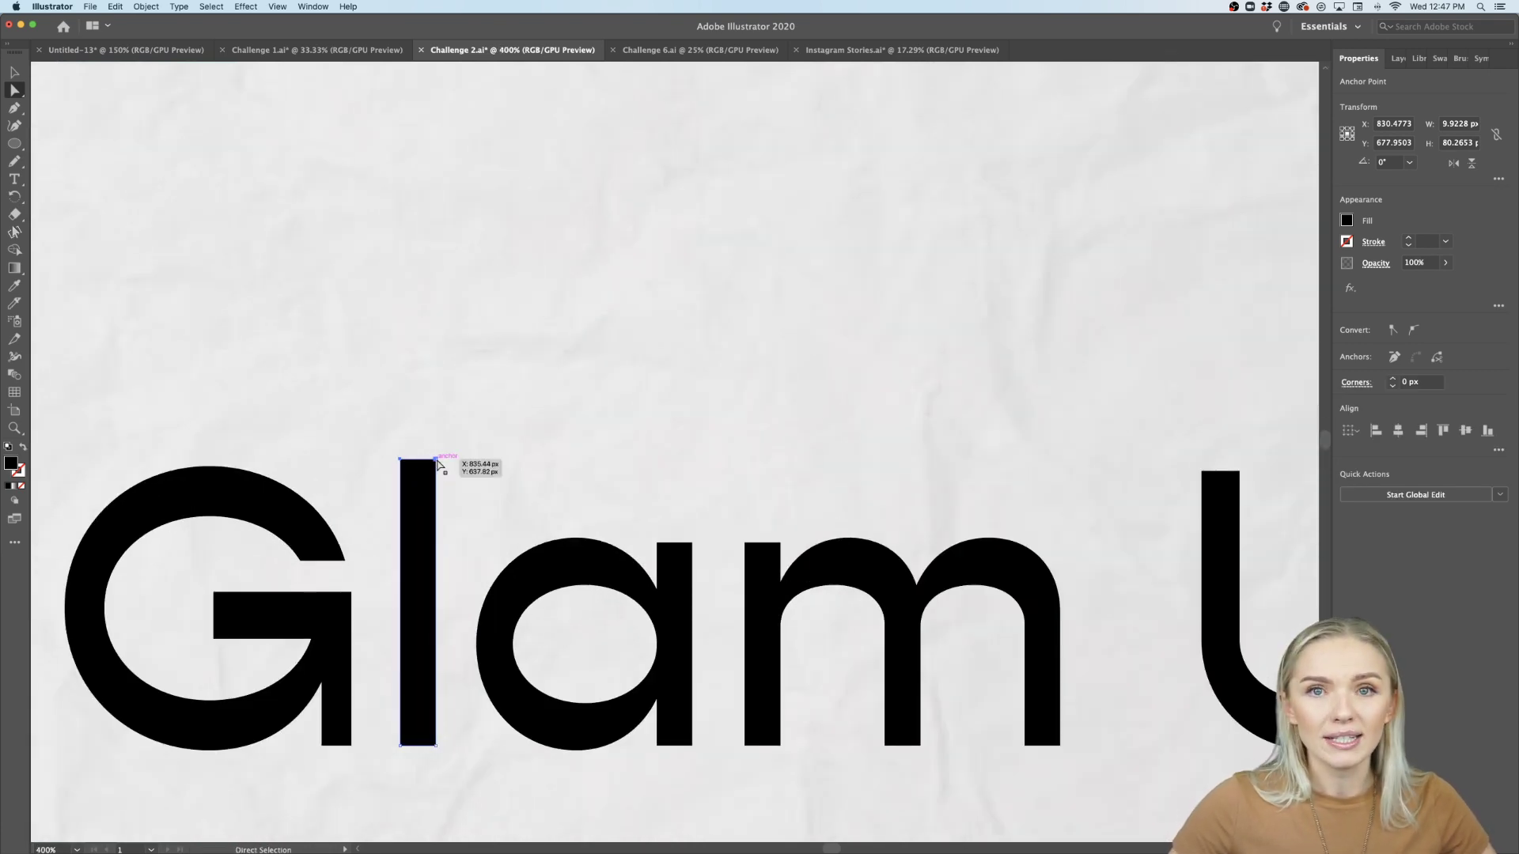
{"action": "key", "text": "super+minus"}
{"action": "key", "text": "super+minus"}
{"action": "key", "text": "super+minus"}
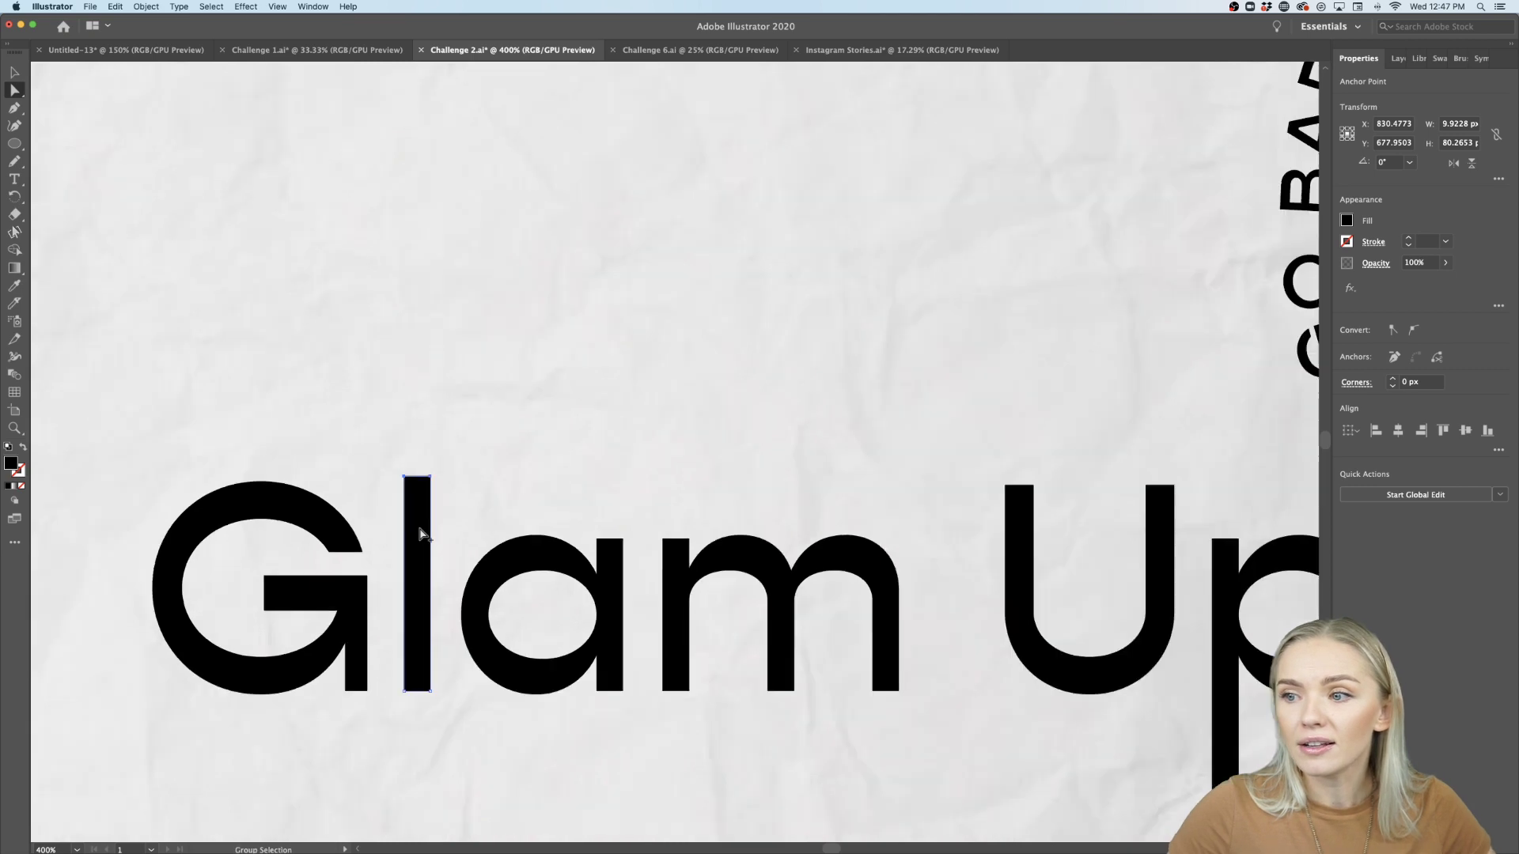
Raise the top edge of the l straight up, making the letter about 138 px tall.
{"action": "key", "text": "super+equal"}
{"action": "key", "text": "super+equal"}
{"action": "key", "text": "super+equal"}
{"action": "key", "text": "super+equal"}
{"action": "key", "text": "super+equal"}
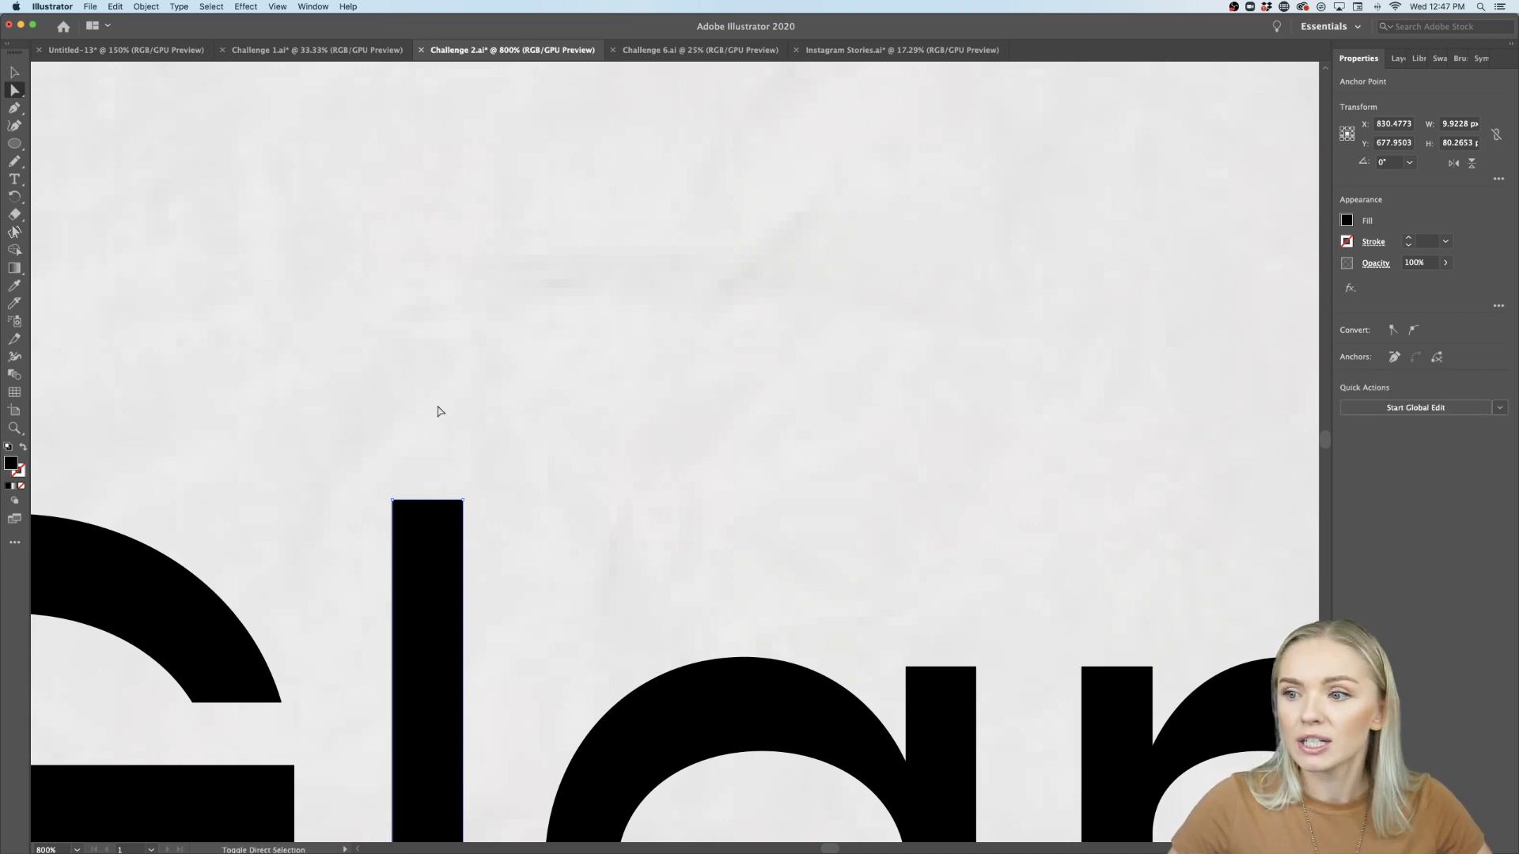
{"action": "left_click_drag", "start_coordinate": [432, 502], "coordinate": [447, 94]}
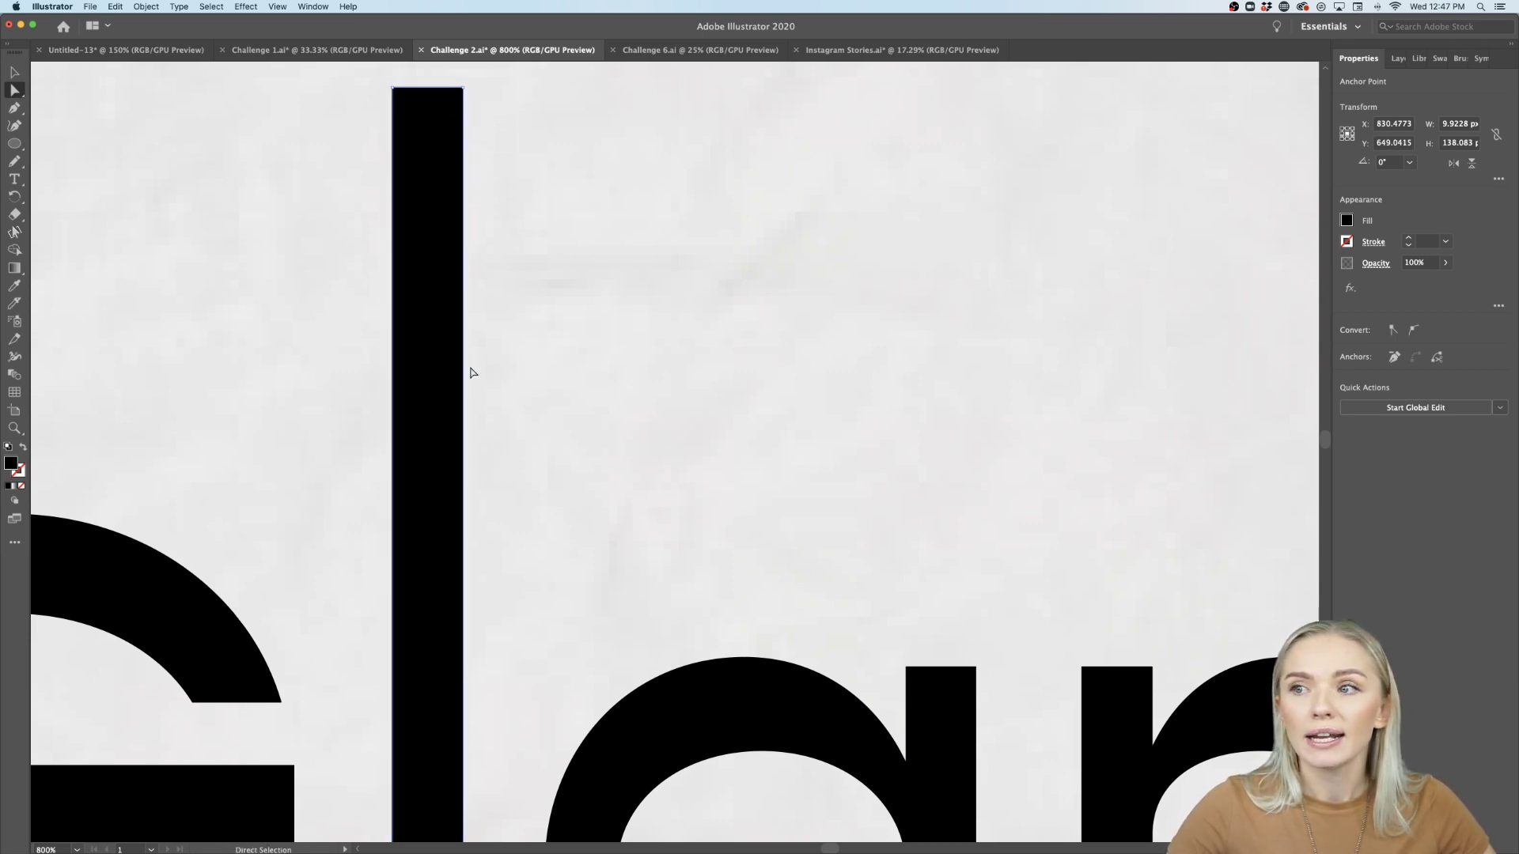
Extend the l's top edge further upward, making the letter about 299 px tall, and deselect it.
{"action": "key", "text": "super+minus"}
{"action": "key", "text": "super+minus"}
{"action": "key", "text": "super+minus"}
{"action": "key", "text": "super+minus"}
{"action": "key", "text": "super+minus"}
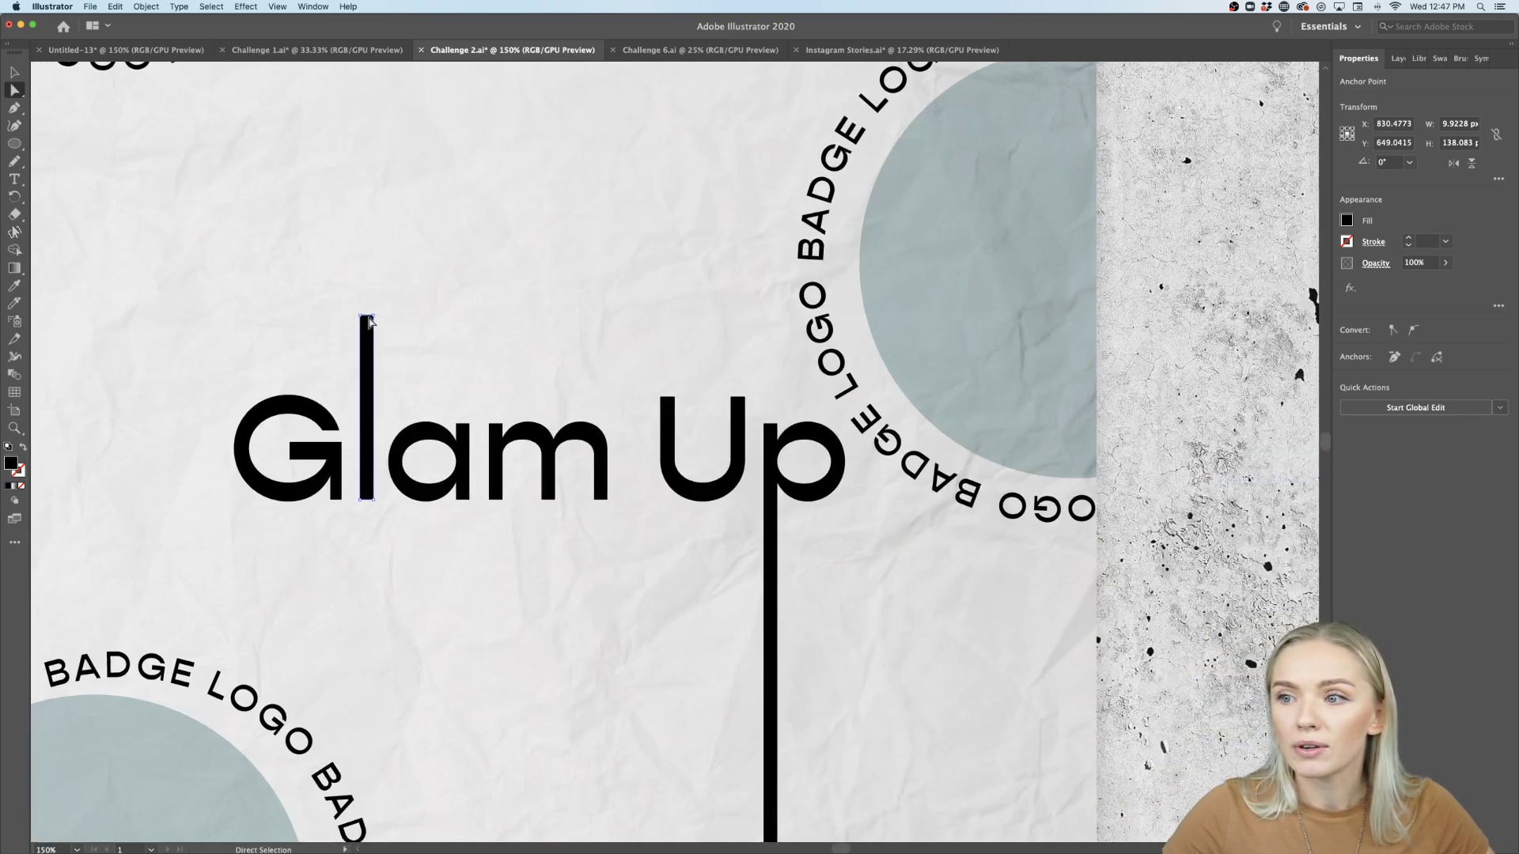
{"action": "left_click_drag", "start_coordinate": [366, 318], "coordinate": [372, 101]}
{"action": "key", "text": "super+minus"}
{"action": "key", "text": "super+minus"}
{"action": "key", "text": "super+minus"}
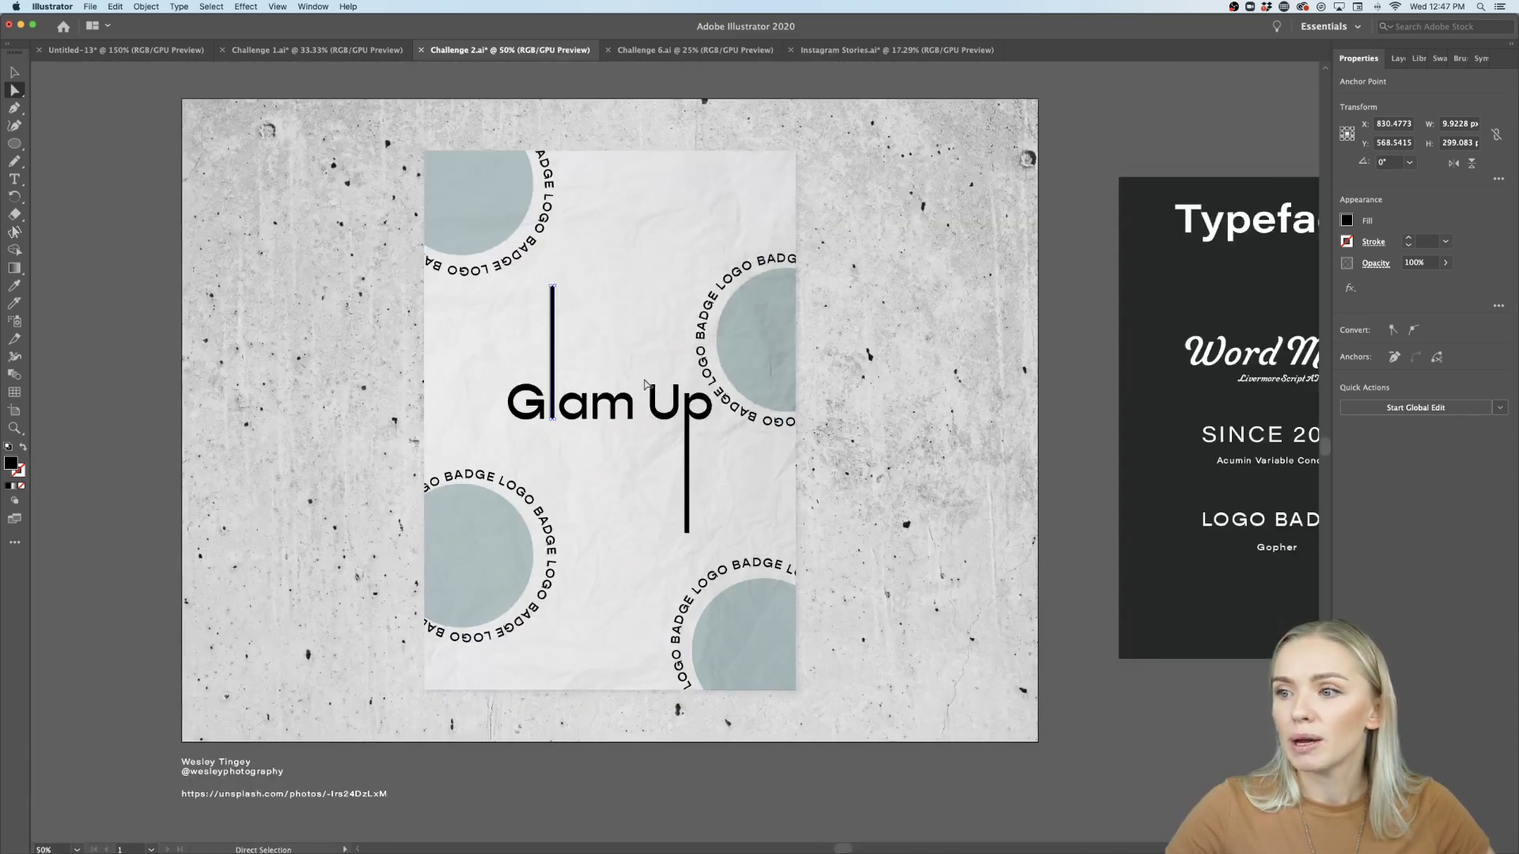
{"action": "left_click", "coordinate": [1008, 513]}
{"action": "scroll", "coordinate": [1073, 510], "scroll_direction": "right", "scroll_amount": 3}
{"action": "scroll", "coordinate": [1060, 522], "scroll_direction": "up", "scroll_amount": 1}
{"action": "scroll", "coordinate": [1060, 522], "scroll_direction": "left", "scroll_amount": 1}
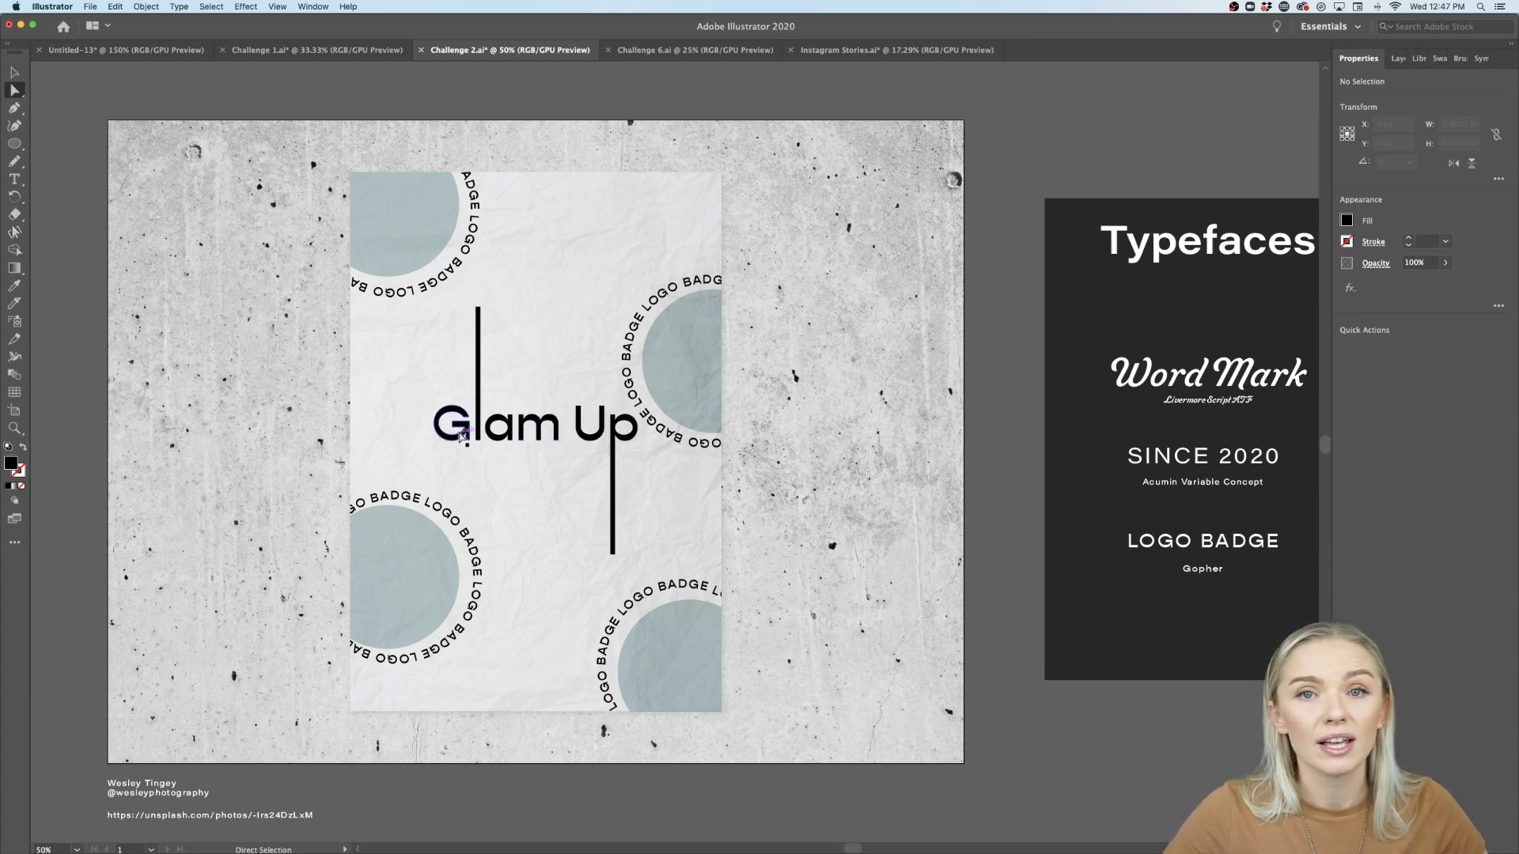
Try to round the bottom-left corner of the G's spur by converting its anchor point to smooth and lengthening its lower handle.
{"action": "scroll", "coordinate": [462, 436], "scroll_direction": "up", "scroll_amount": 6}
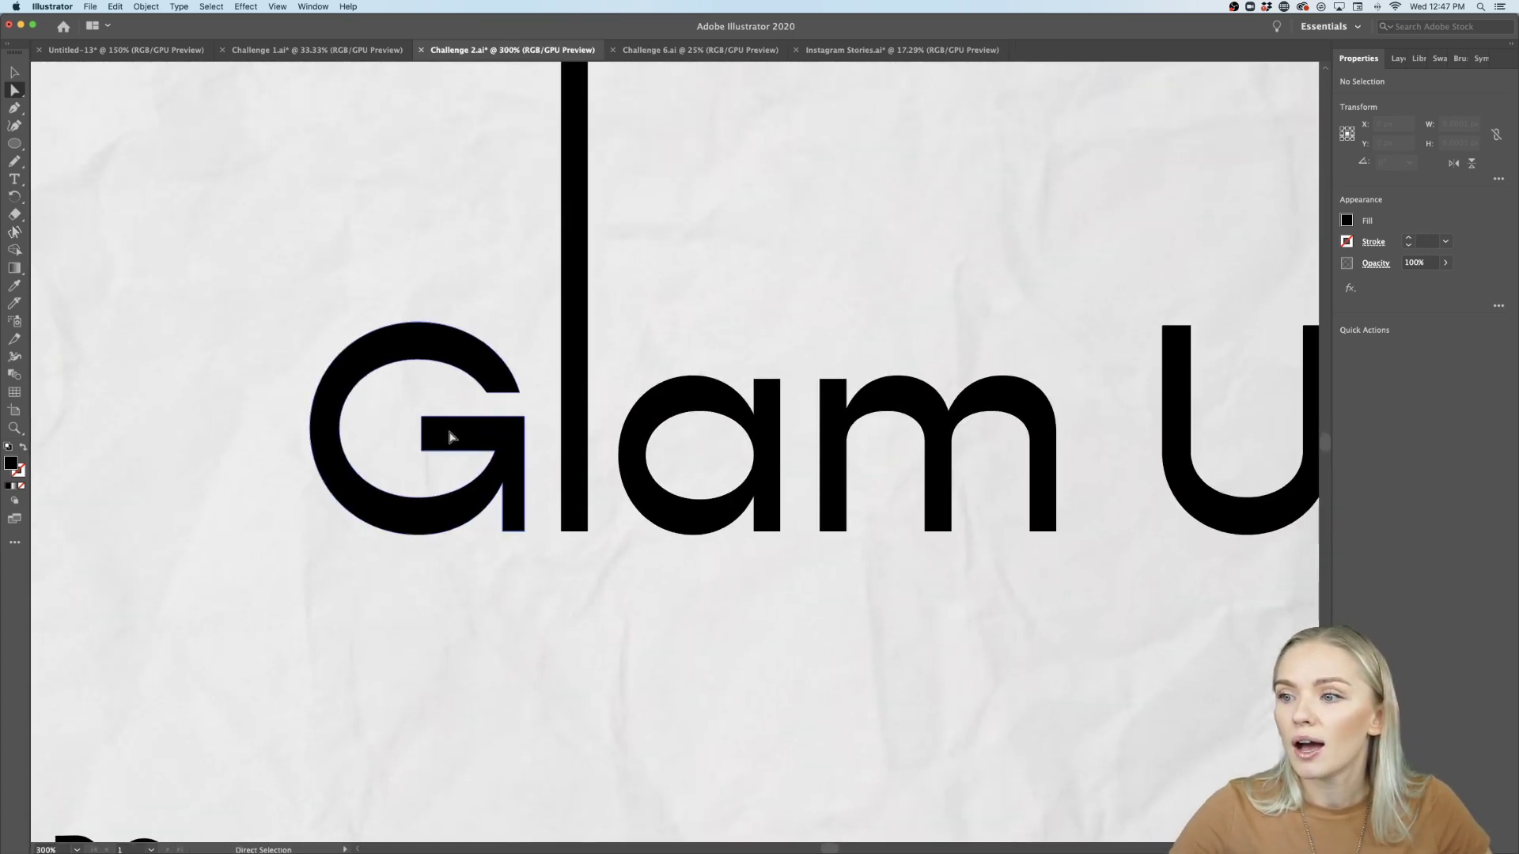
{"action": "left_click", "coordinate": [507, 534]}
{"action": "scroll", "coordinate": [509, 537], "scroll_direction": "up", "scroll_amount": 4}
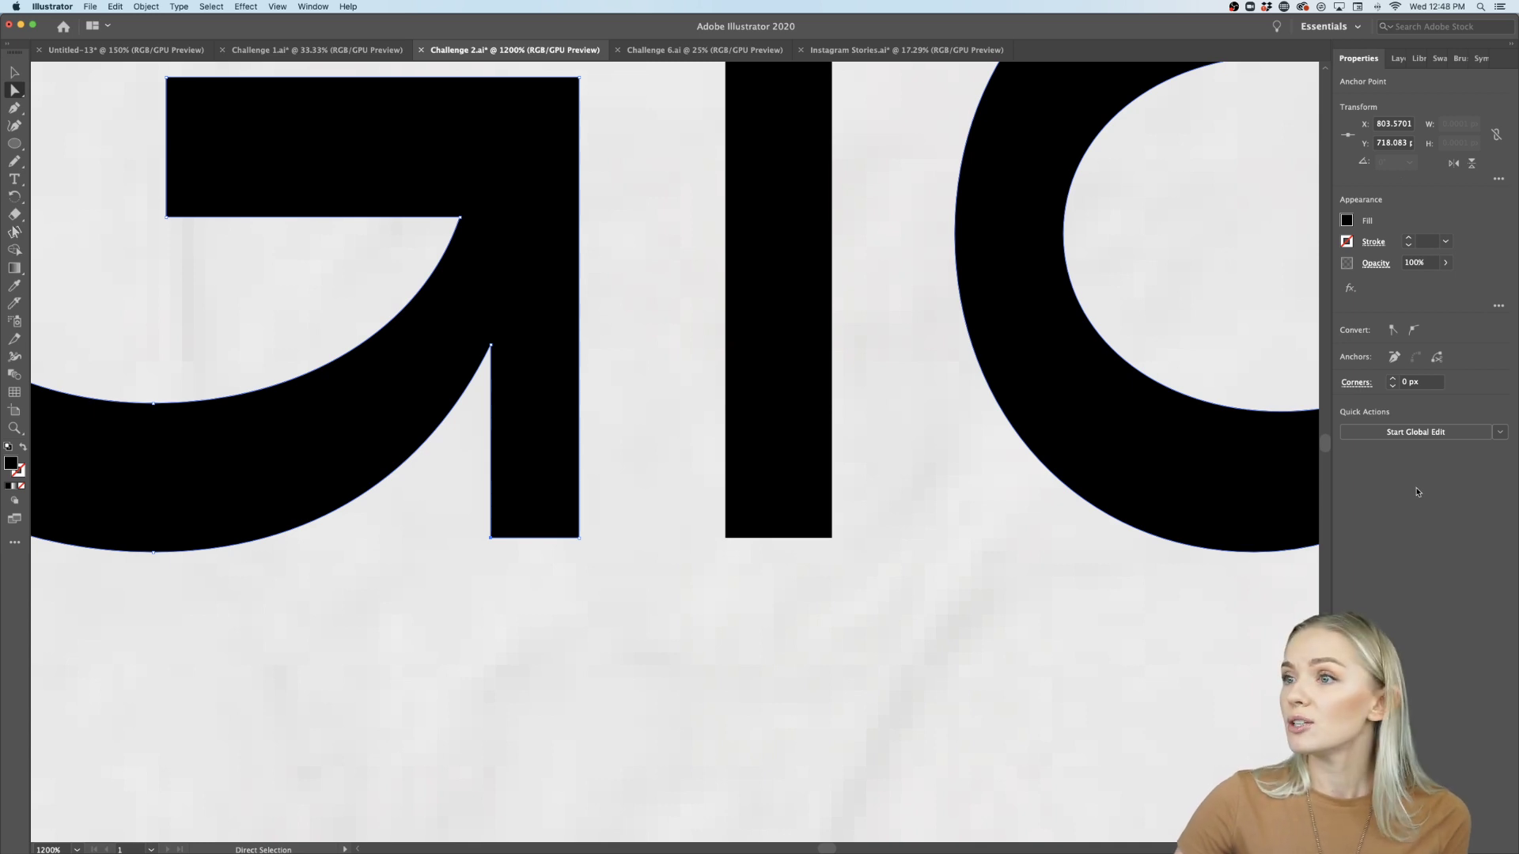
{"action": "left_click", "coordinate": [313, 6]}
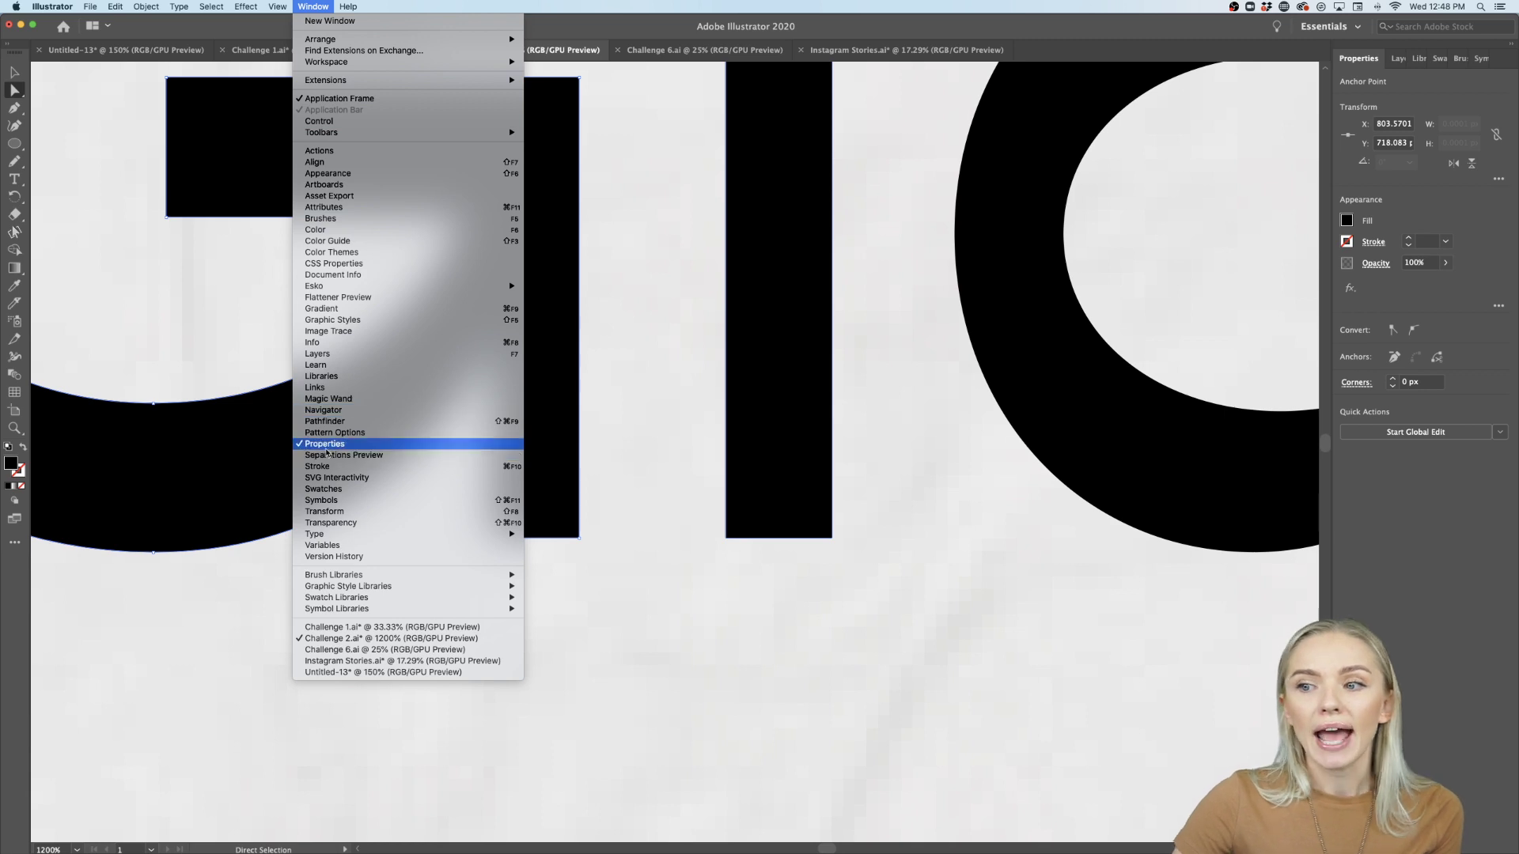
{"action": "left_click", "coordinate": [1375, 537]}
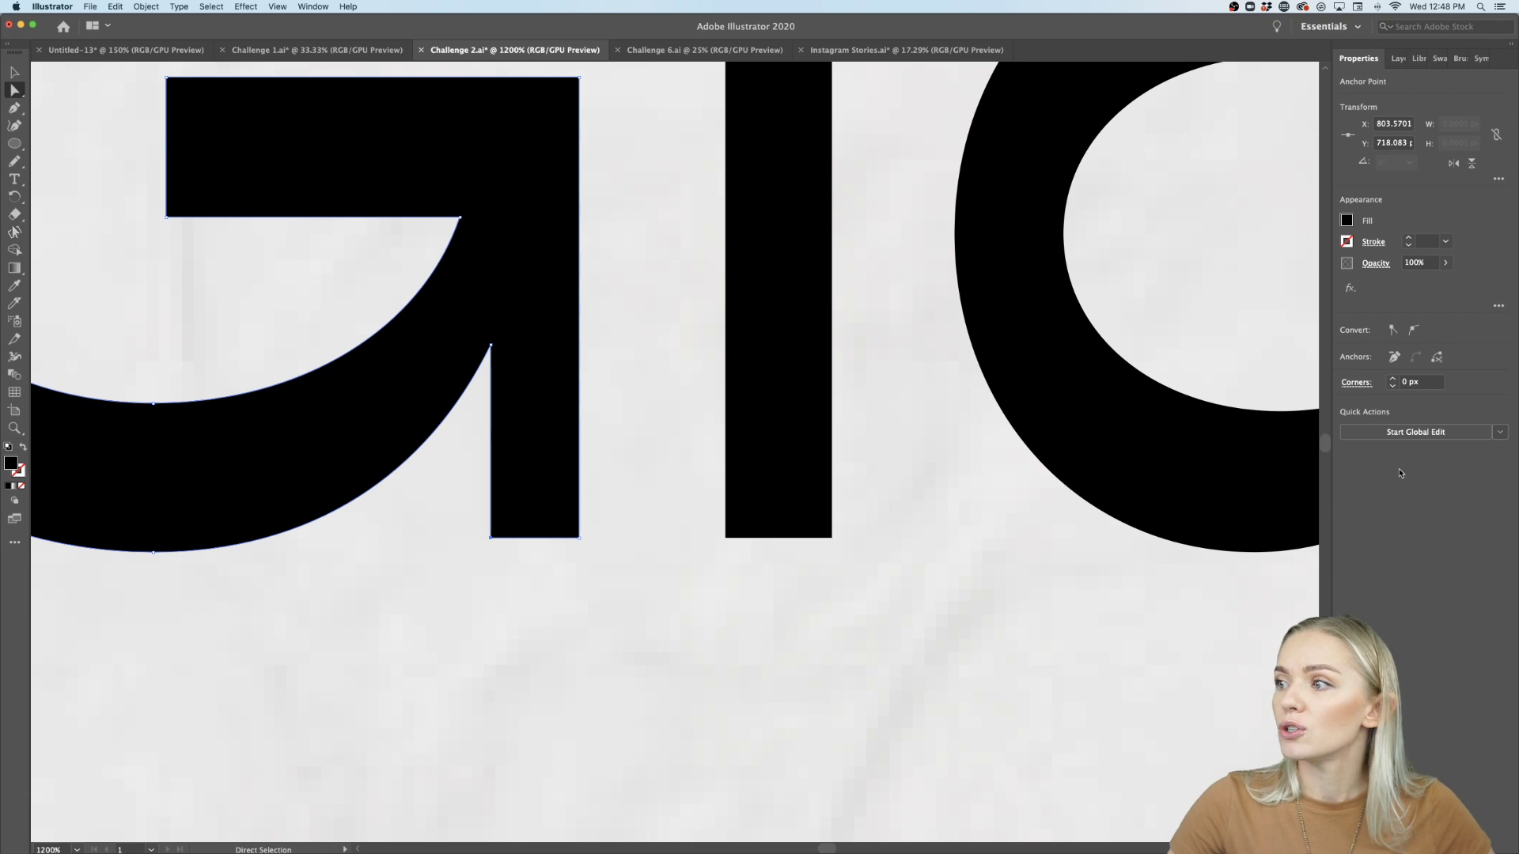
{"action": "left_click", "coordinate": [1414, 331]}
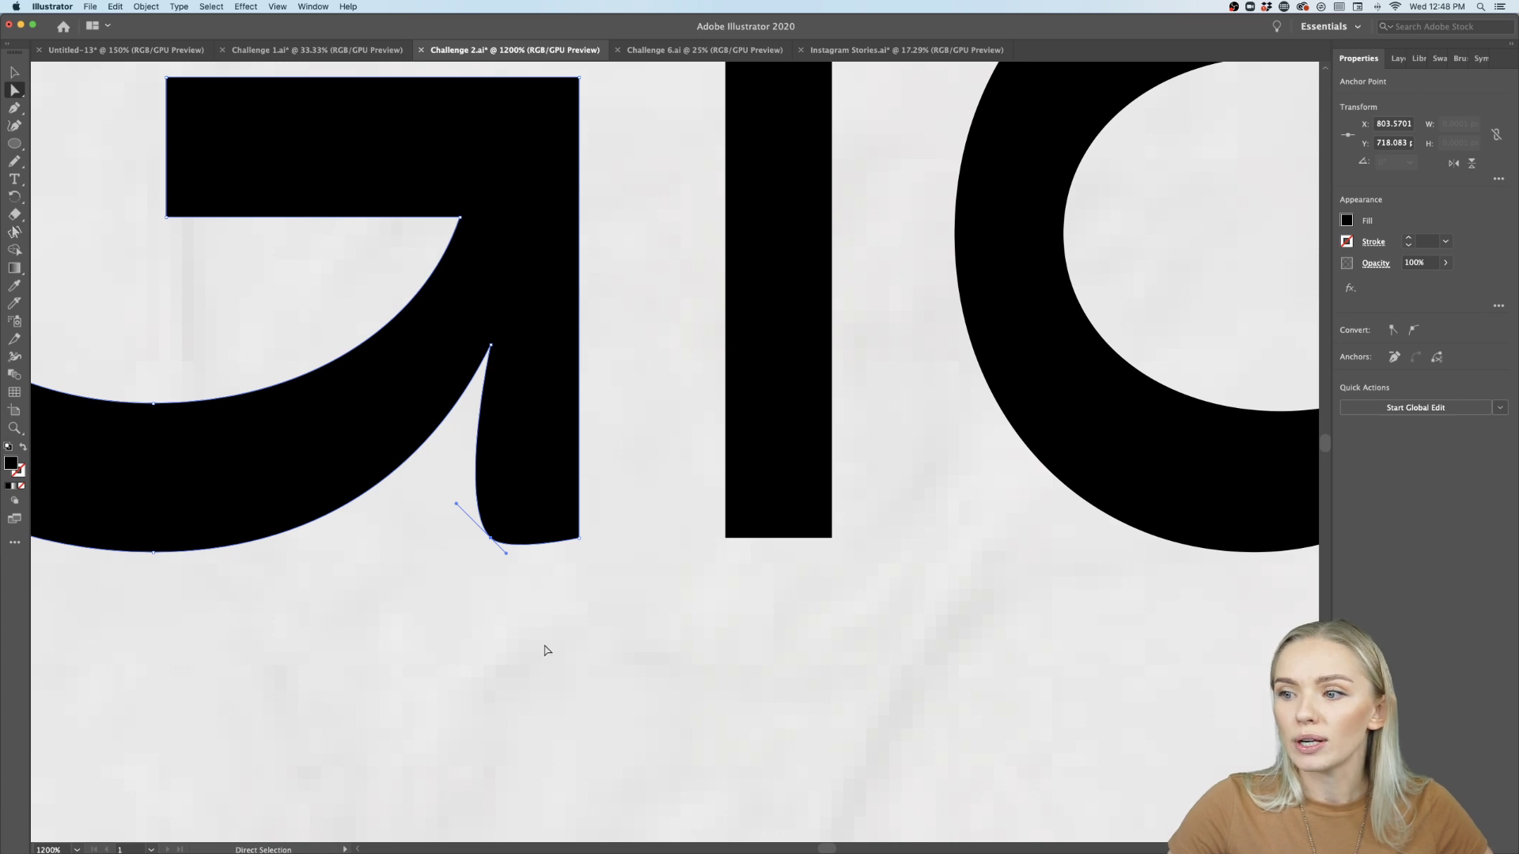
{"action": "left_click_drag", "start_coordinate": [506, 553], "coordinate": [527, 580]}
{"action": "left_click", "coordinate": [625, 641]}
{"action": "scroll", "coordinate": [622, 641], "scroll_direction": "down", "scroll_amount": 5, "text": "alt"}
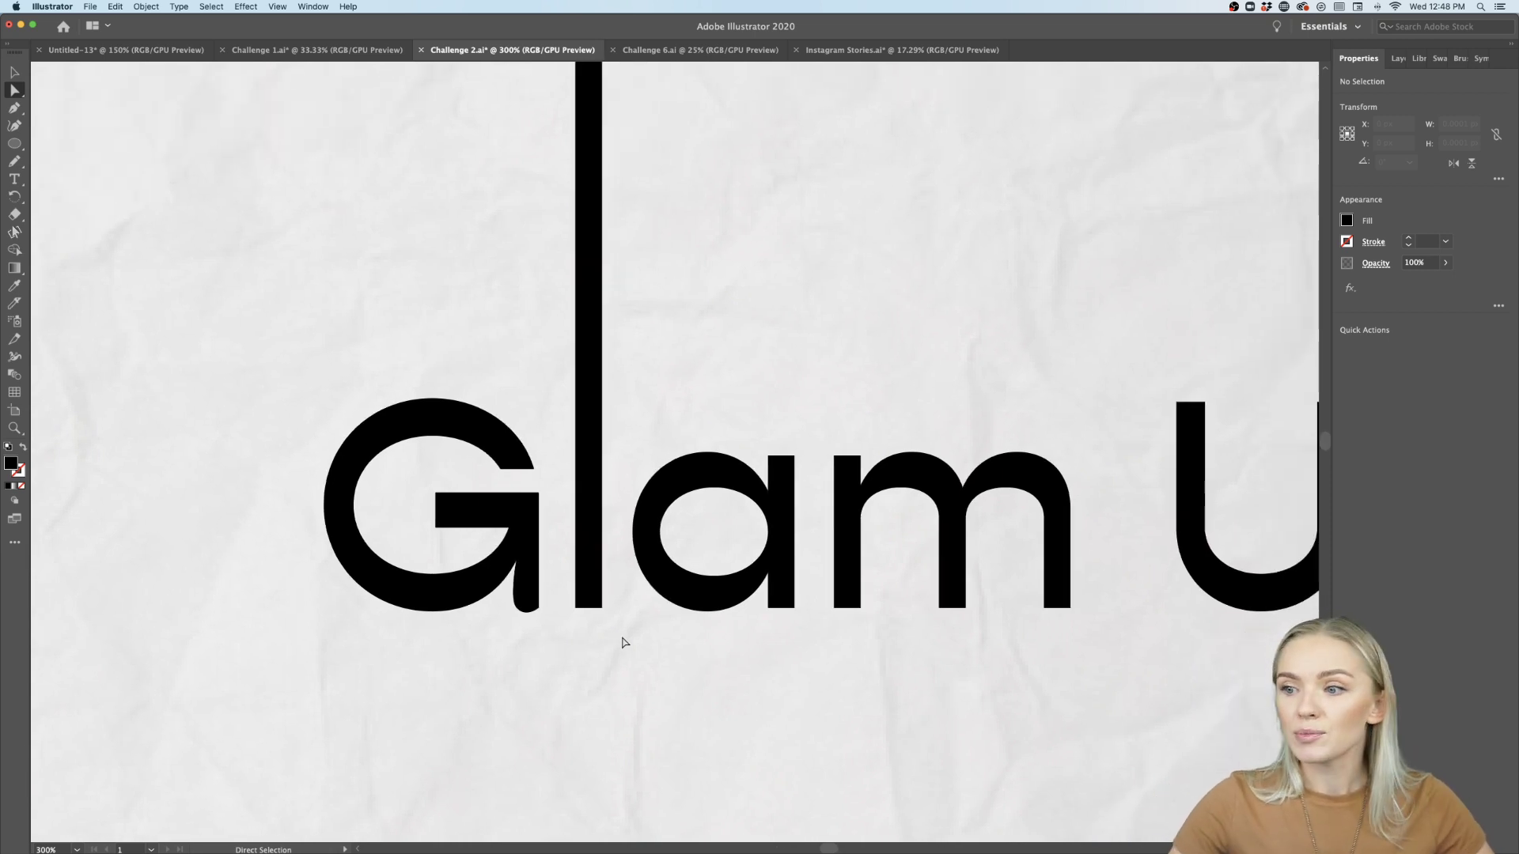
{"action": "scroll", "coordinate": [509, 575], "scroll_direction": "up", "scroll_amount": 2, "text": "alt"}
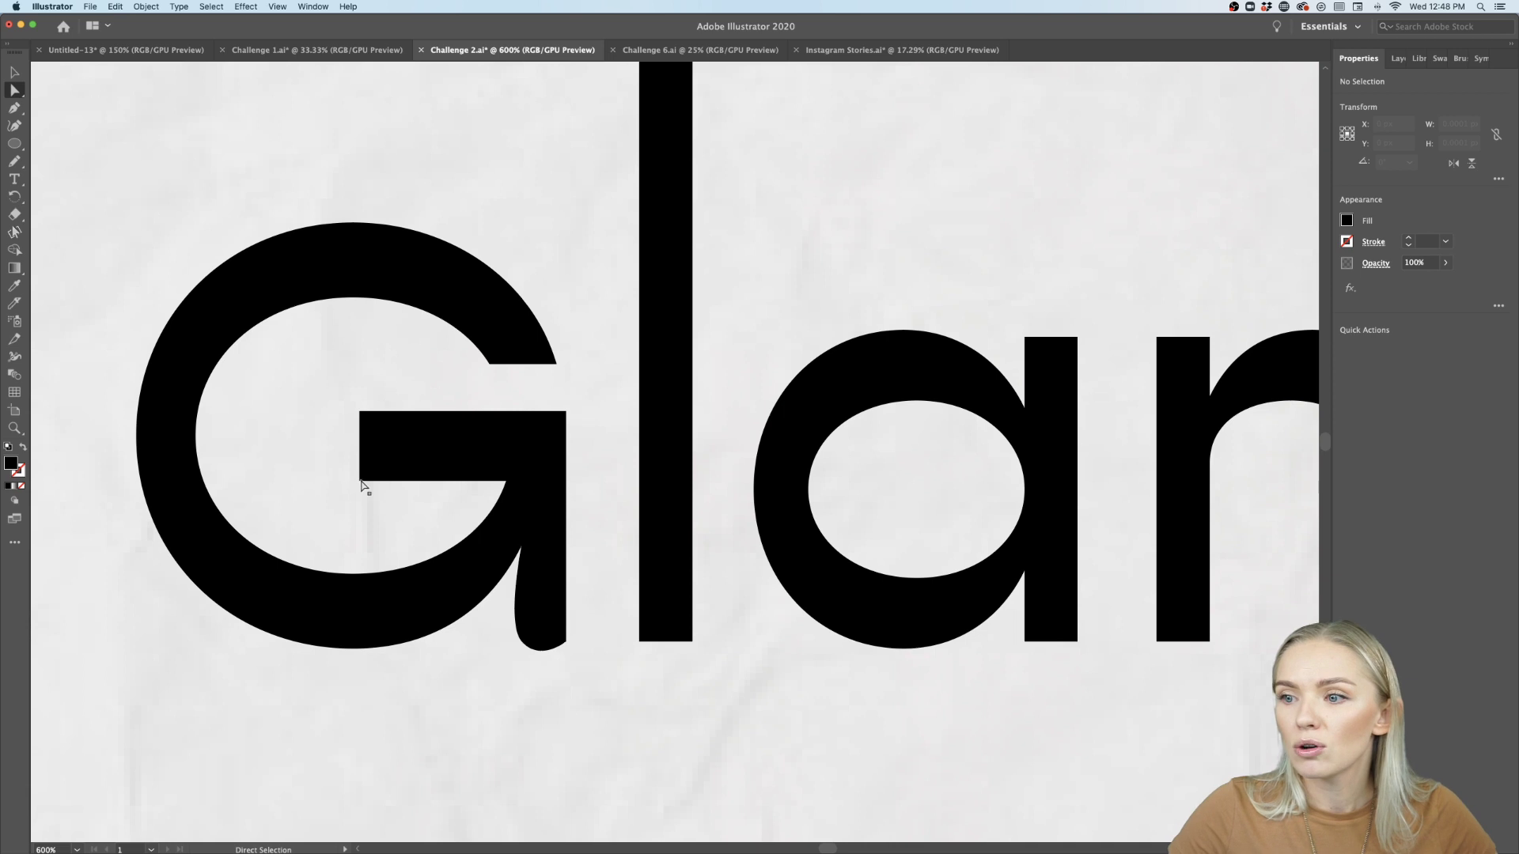
Undo the handle adjustment and smooth-point conversion on the G's spur.
{"action": "key", "text": "super+z"}
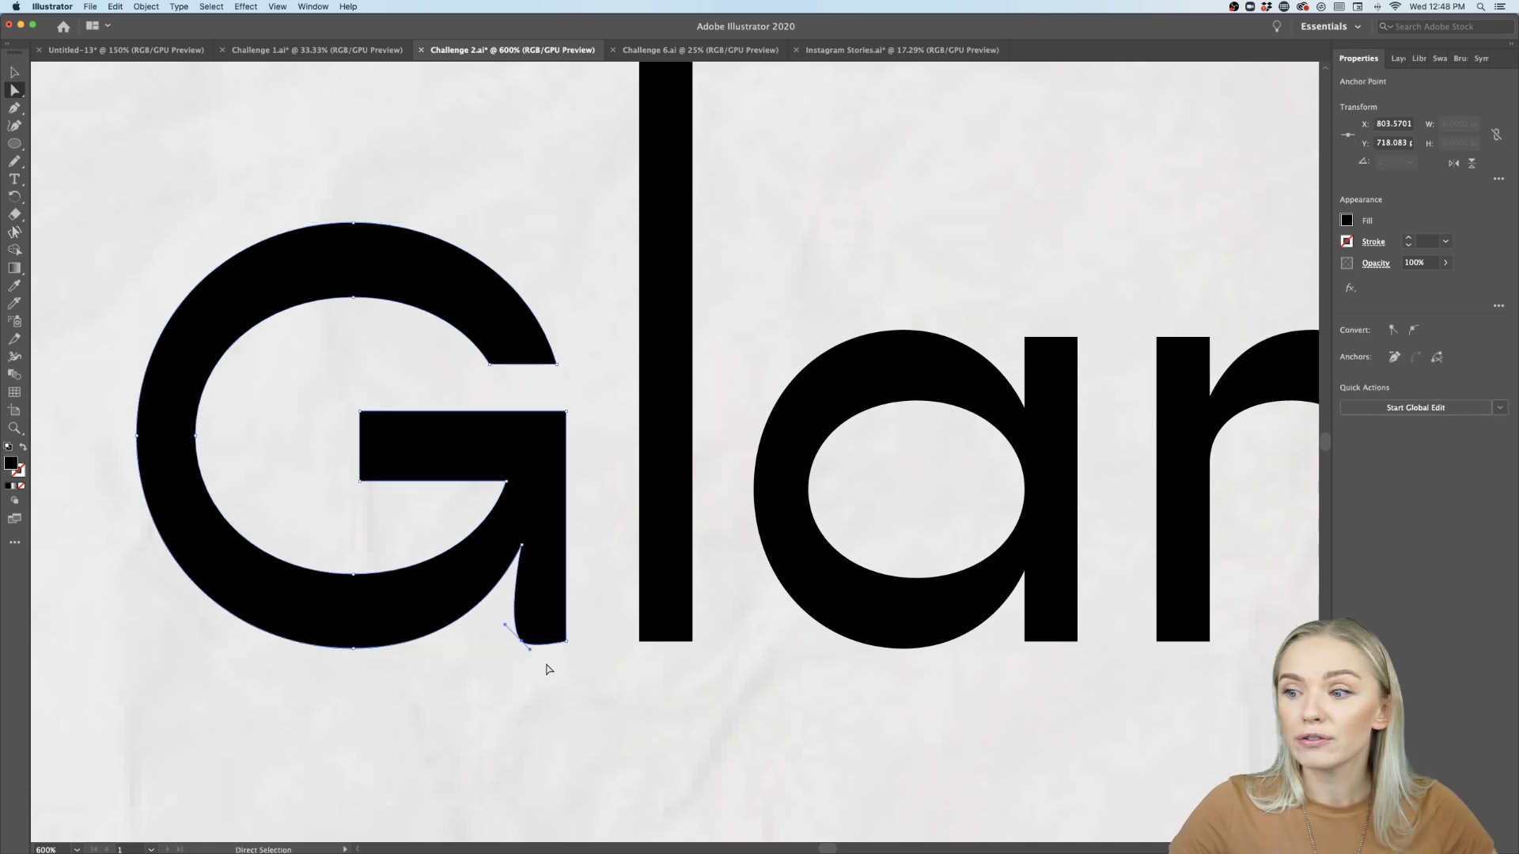
{"action": "left_click", "coordinate": [563, 671]}
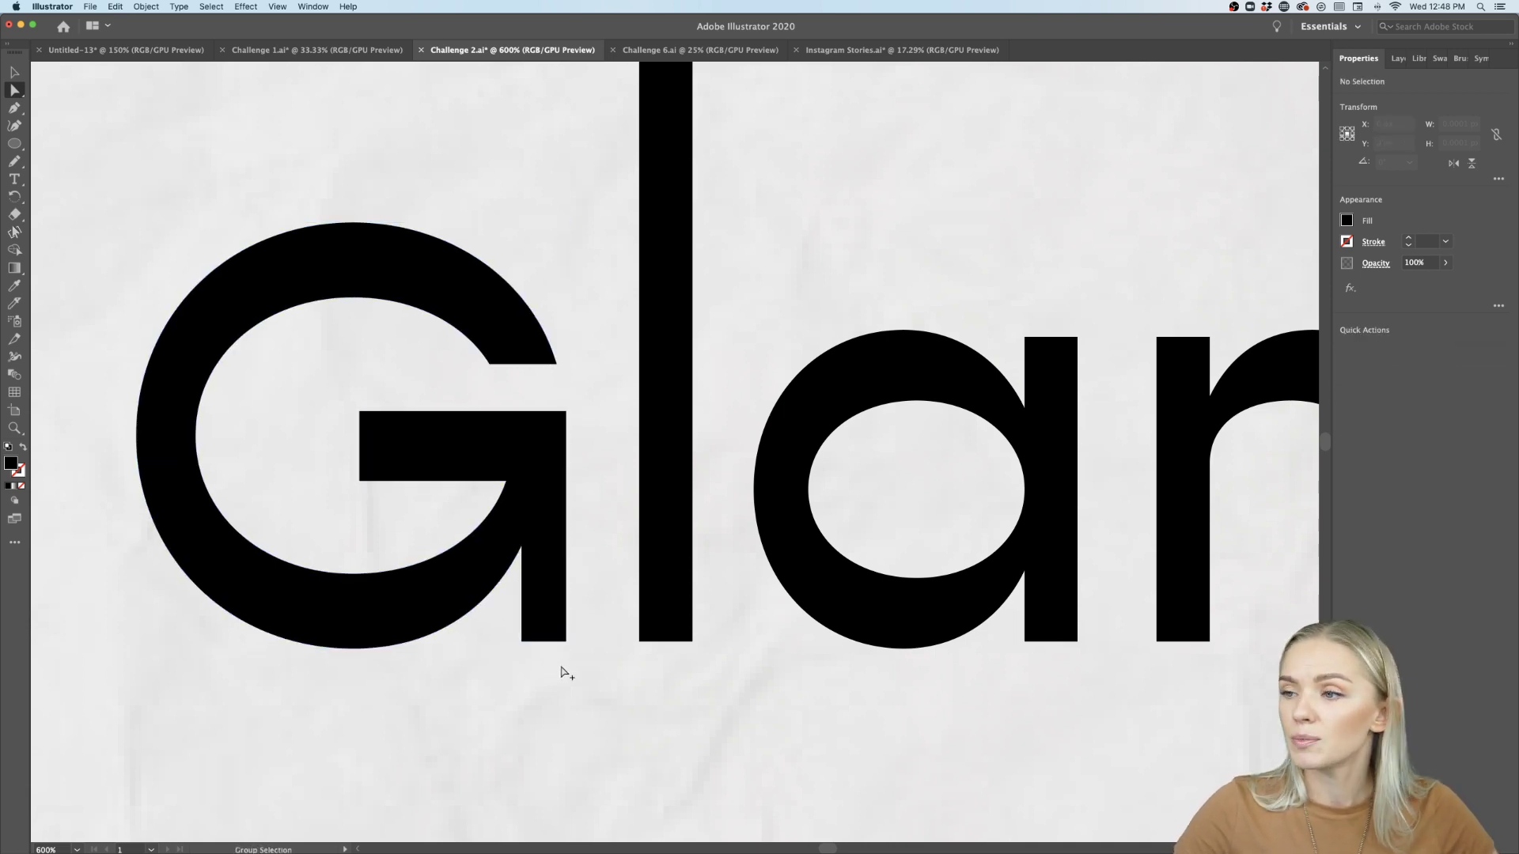
{"action": "scroll", "coordinate": [566, 673], "scroll_direction": "down", "scroll_amount": 3}
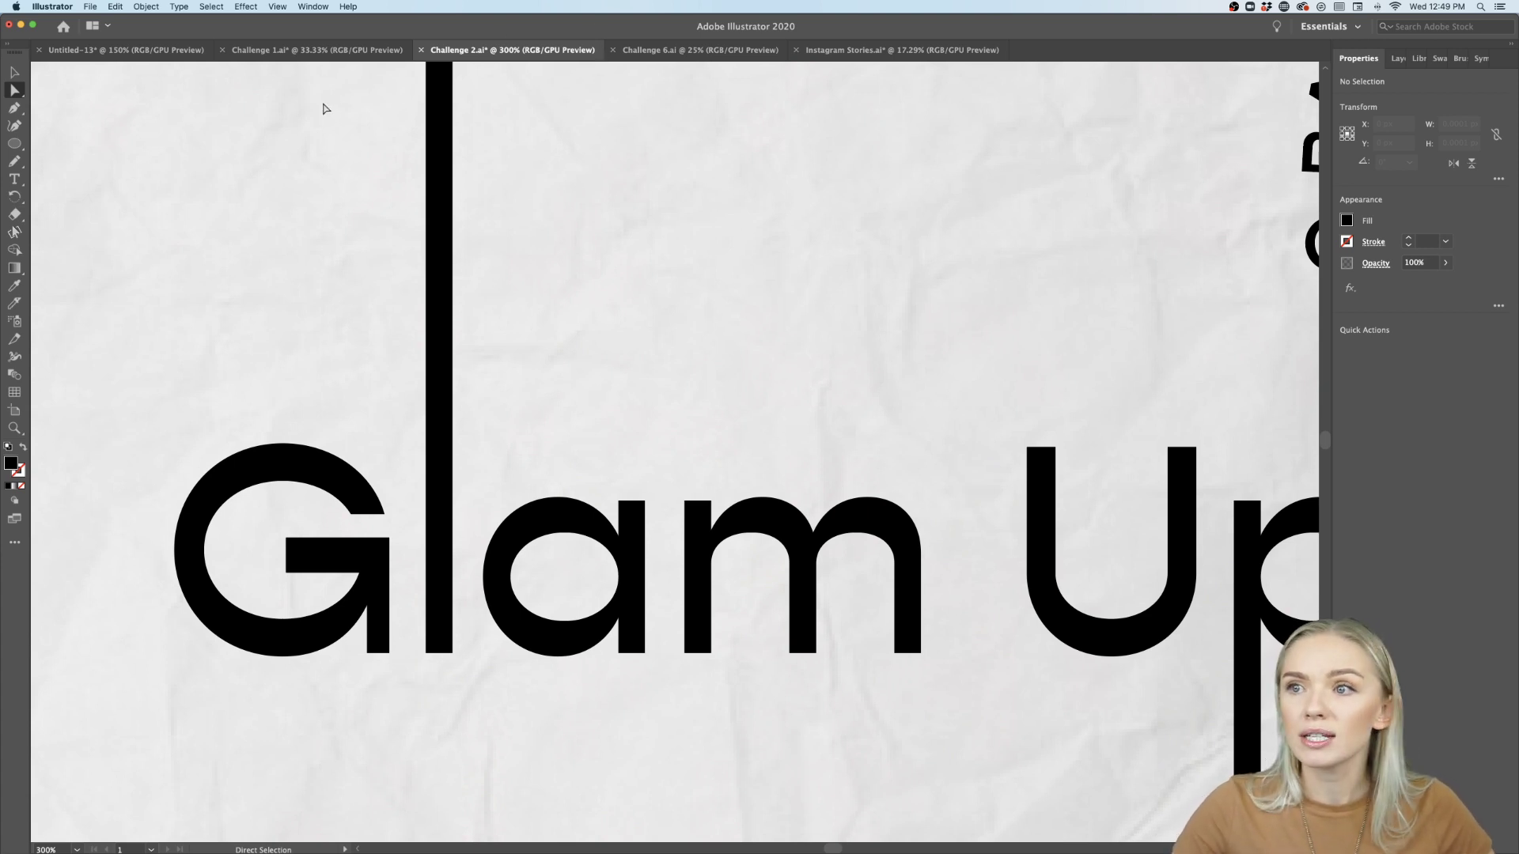
Find the Fontself Maker 3.5.1 extension among the installed extensions.
{"action": "left_click", "coordinate": [278, 7]}
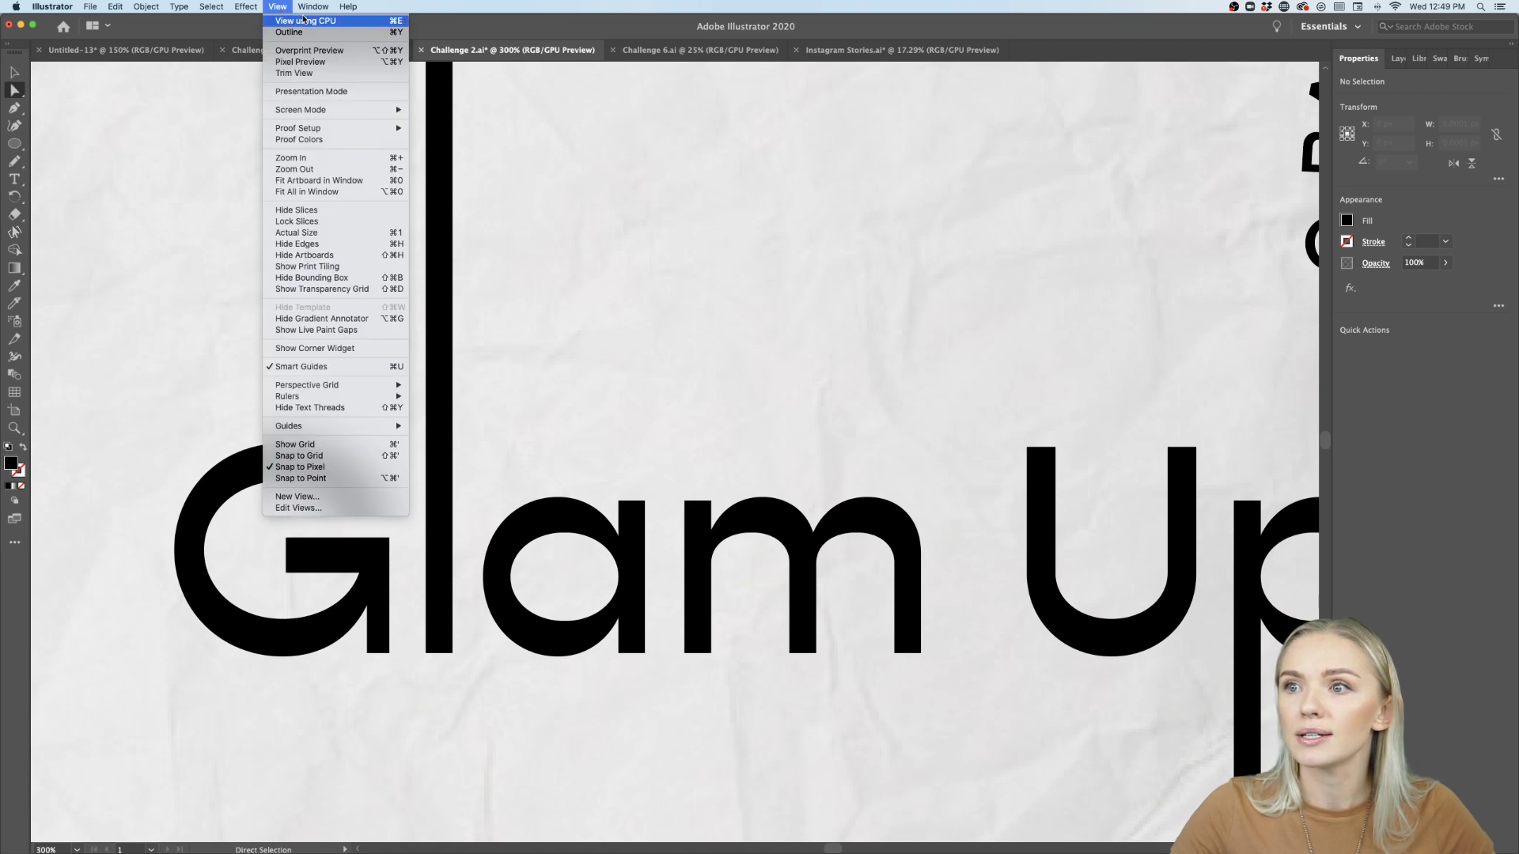
{"action": "mouse_move", "coordinate": [313, 7]}
{"action": "mouse_move", "coordinate": [340, 80]}
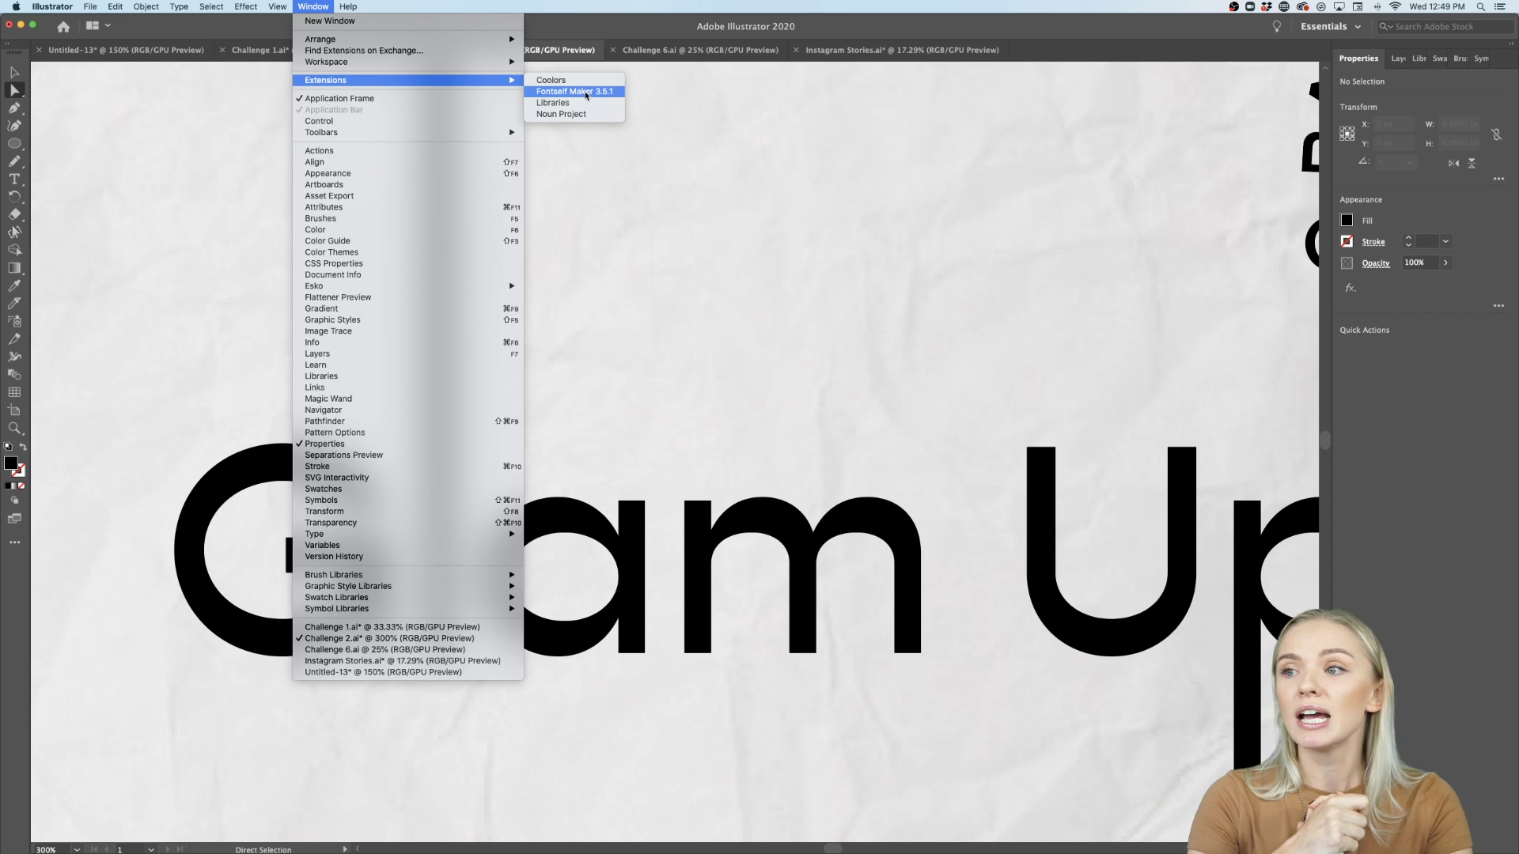
{"action": "left_click", "coordinate": [746, 197]}
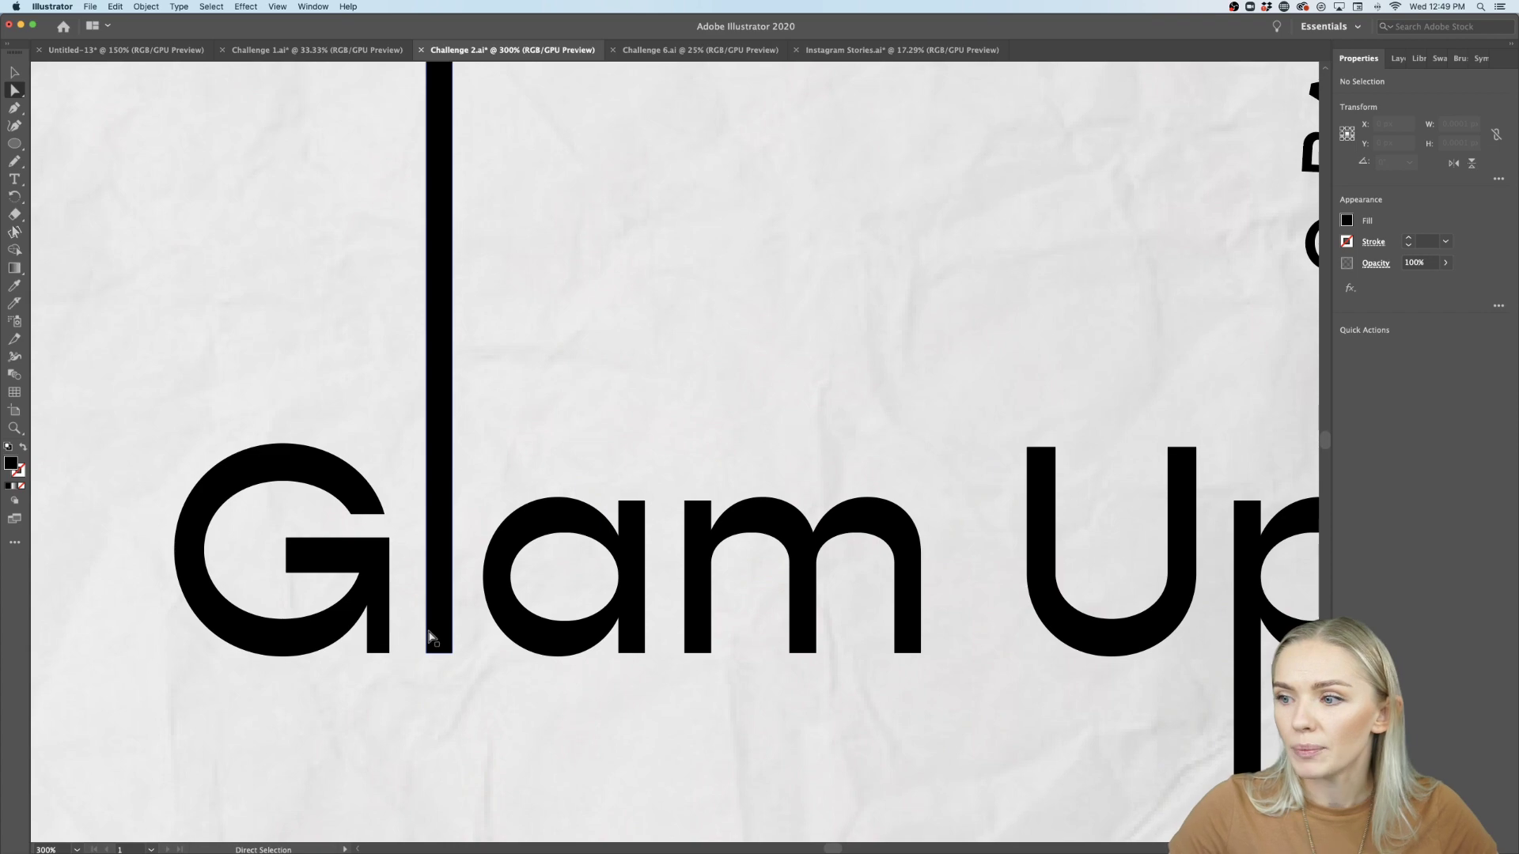
Try to curve the p's stem by converting its bottom-right anchor point to smooth and adjusting the handle.
{"action": "key", "text": "super+minus"}
{"action": "key", "text": "super+minus"}
{"action": "key", "text": "super+minus"}
{"action": "scroll", "coordinate": [431, 636], "scroll_direction": "down", "scroll_amount": 2}
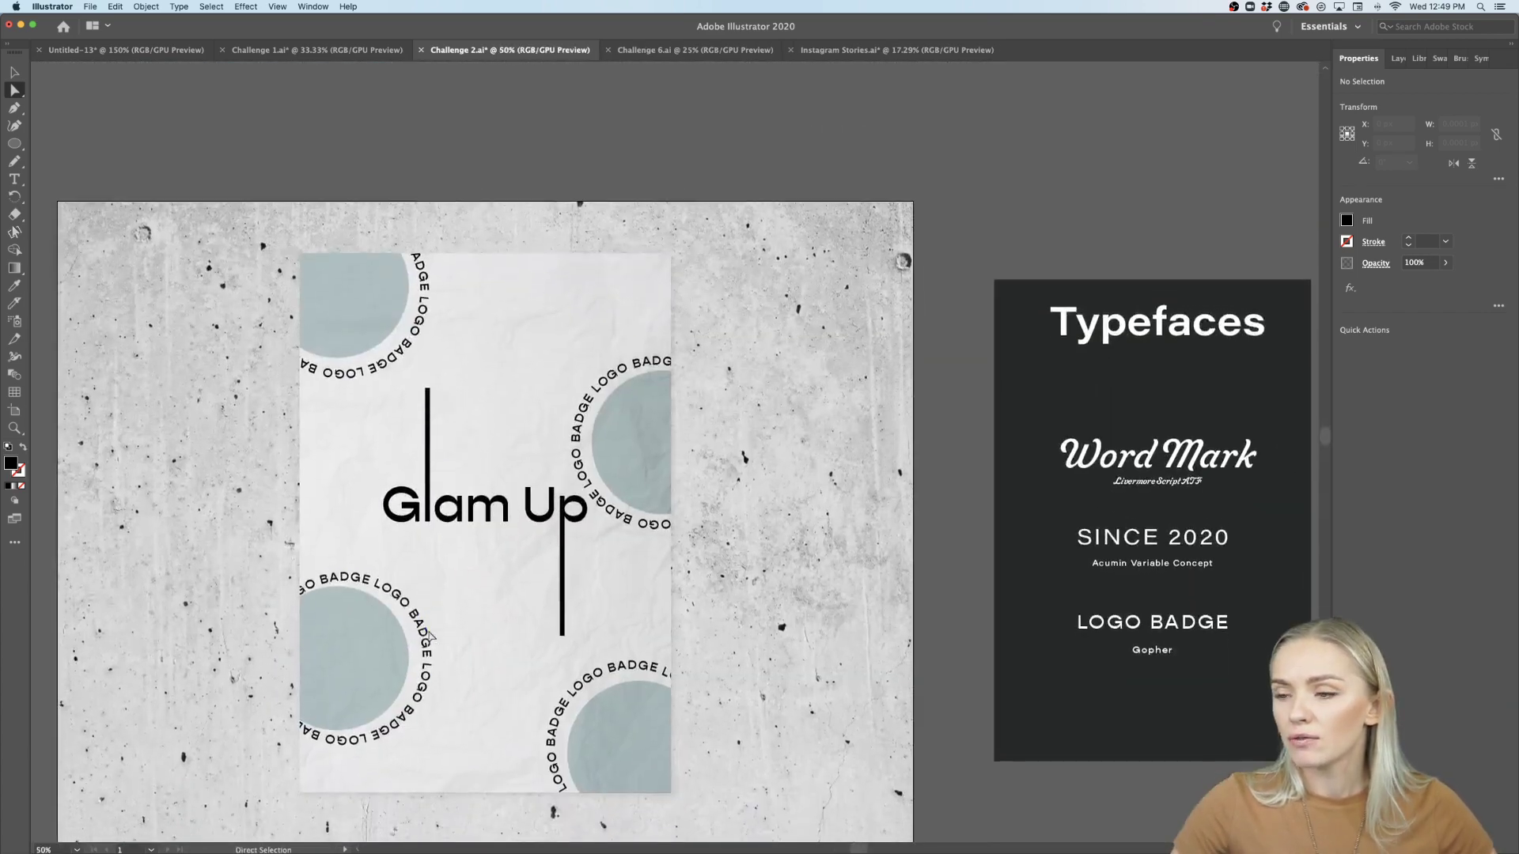
{"action": "scroll", "coordinate": [518, 649], "scroll_direction": "up", "scroll_amount": 2}
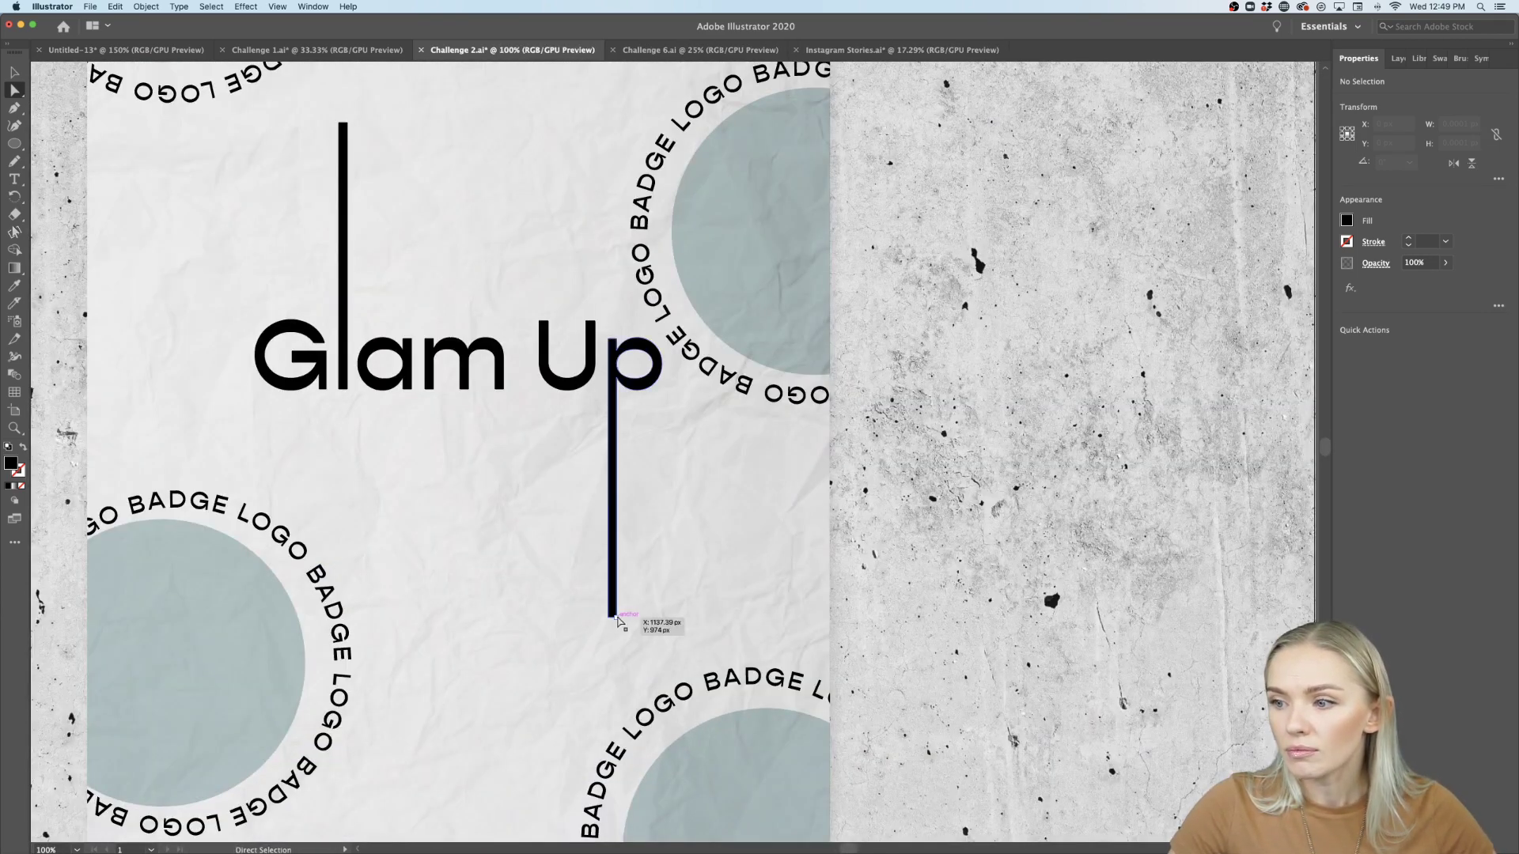
{"action": "scroll", "coordinate": [614, 618], "scroll_direction": "up", "scroll_amount": 6}
{"action": "left_click", "coordinate": [591, 628]}
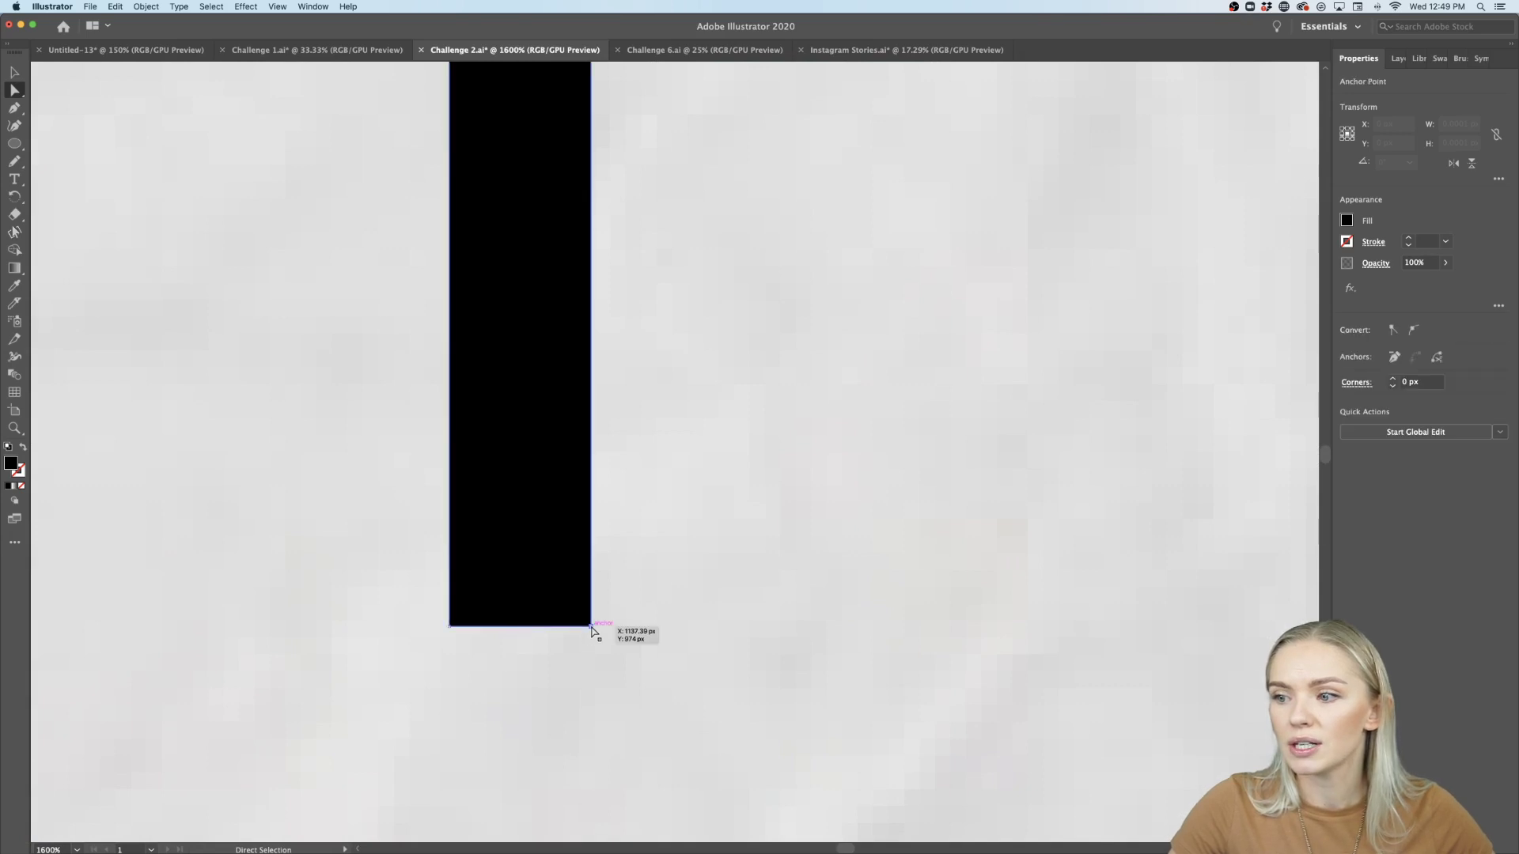
{"action": "scroll", "coordinate": [597, 633], "scroll_direction": "down", "scroll_amount": 5}
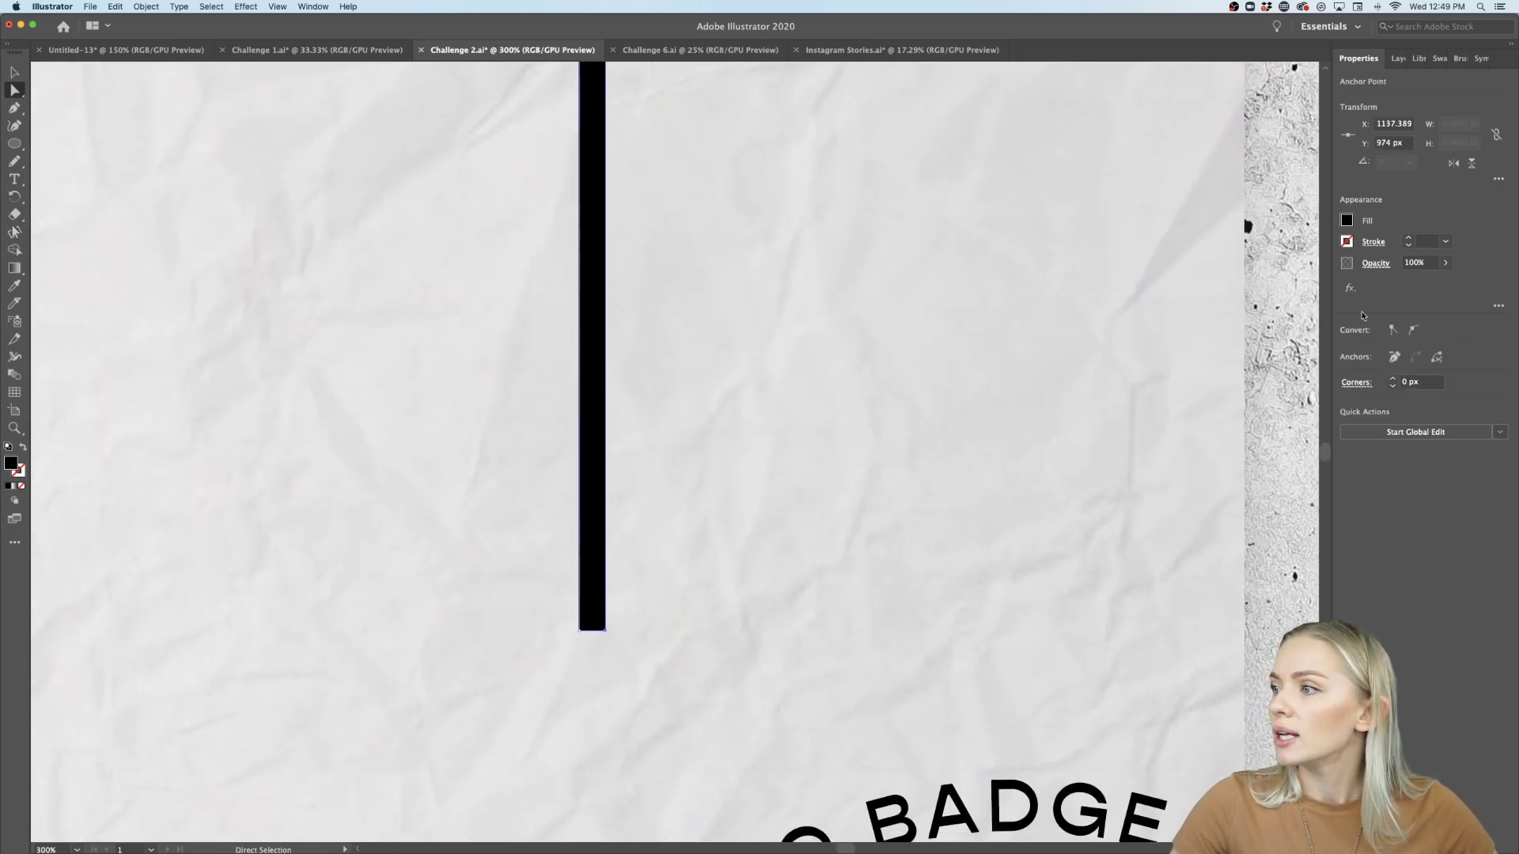
{"action": "left_click", "coordinate": [1413, 329]}
{"action": "scroll", "coordinate": [585, 564], "scroll_direction": "down", "scroll_amount": 4}
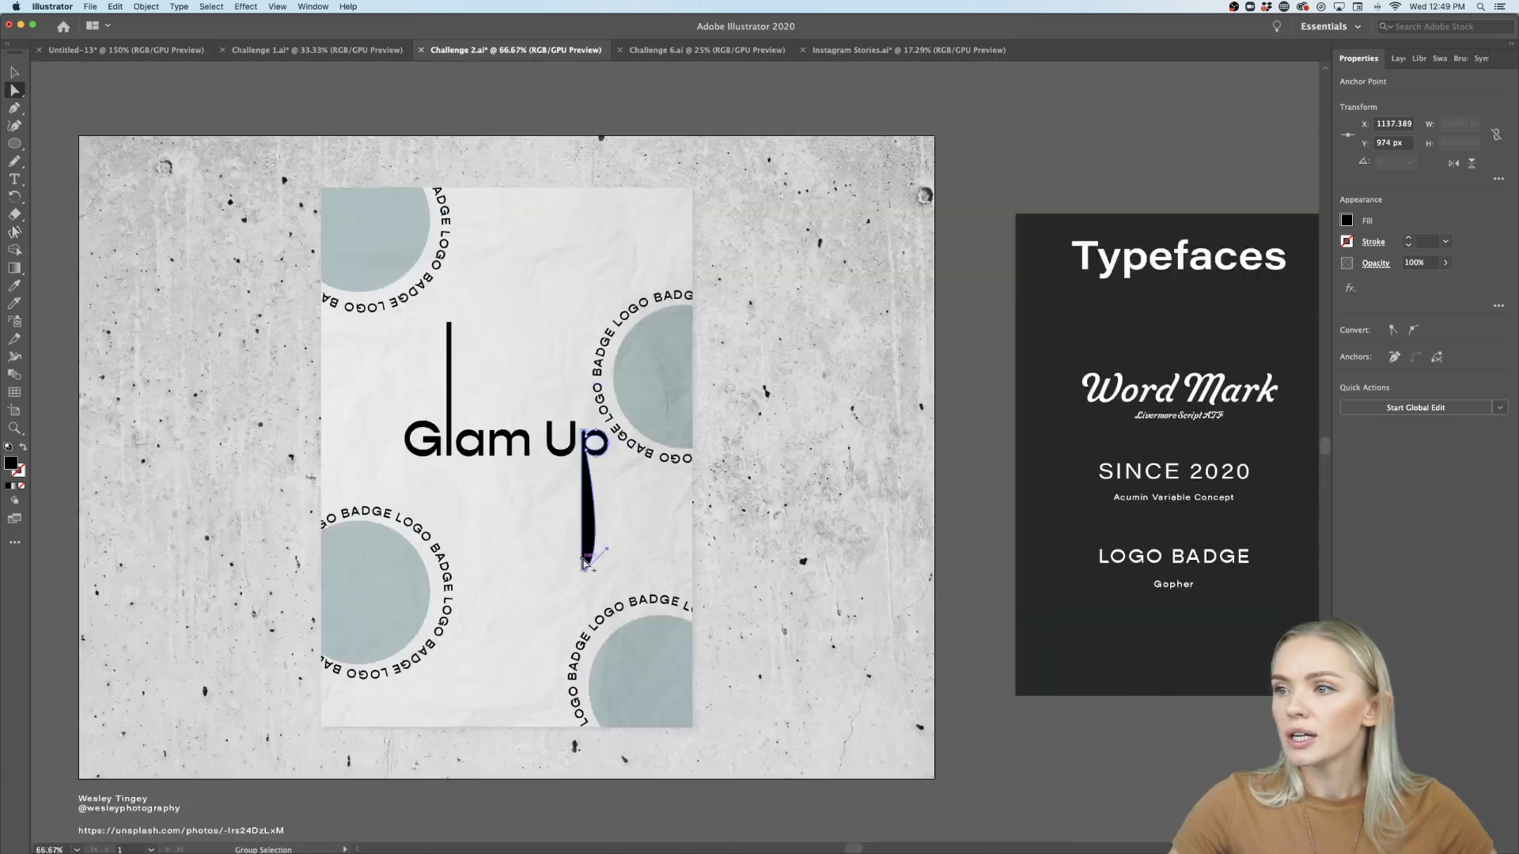
{"action": "scroll", "coordinate": [583, 564], "scroll_direction": "up", "scroll_amount": 2}
{"action": "left_click_drag", "start_coordinate": [602, 580], "coordinate": [602, 428]}
Undo the handle adjustment and smooth-point conversion on the p's stem.
{"action": "key", "text": "super+z"}
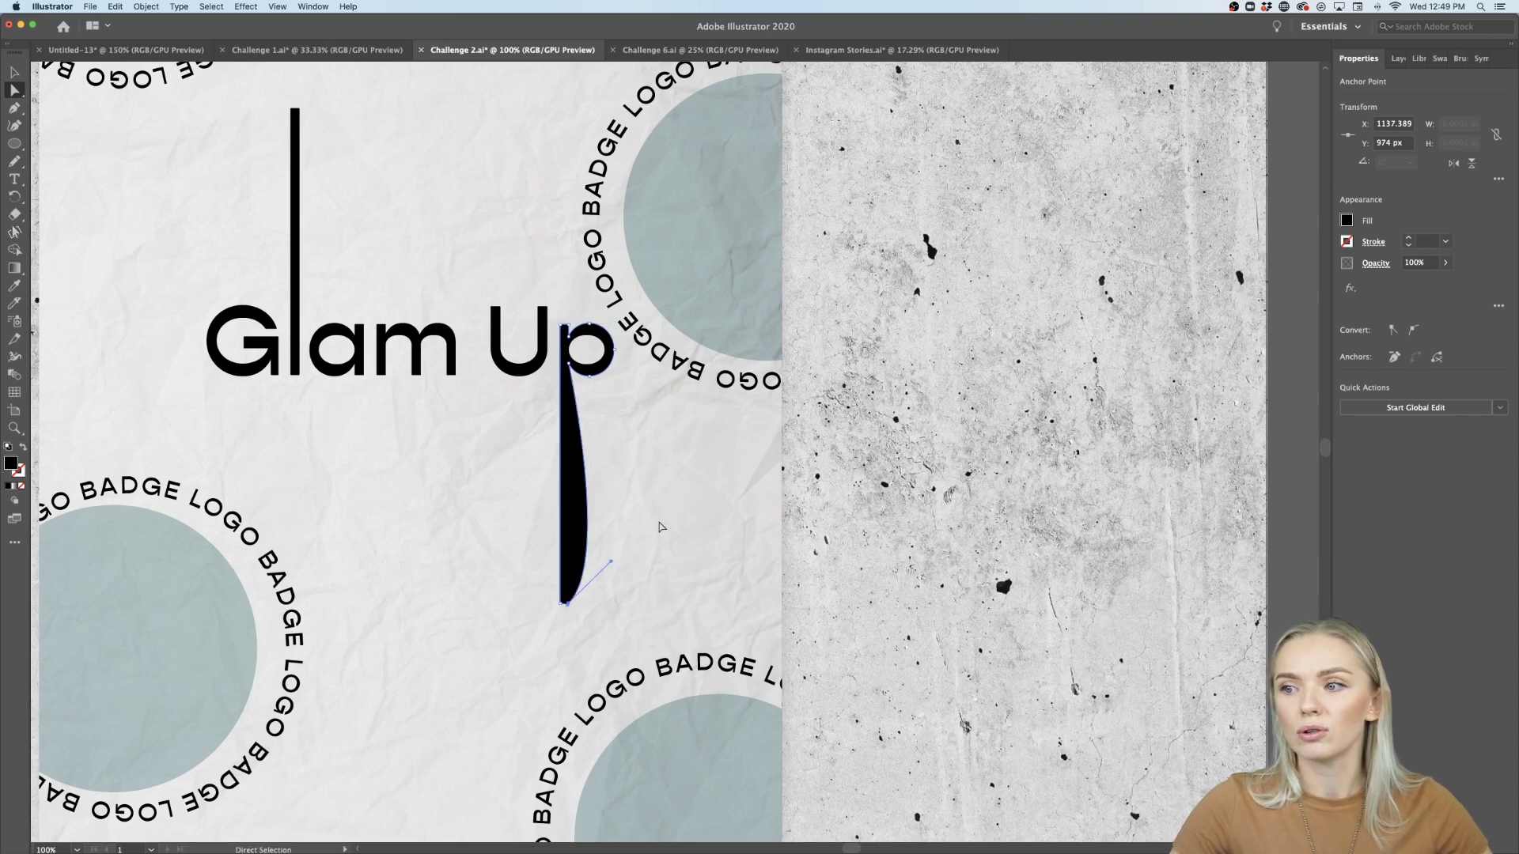
{"action": "key", "text": "super+z"}
{"action": "scroll", "coordinate": [657, 532], "scroll_direction": "down", "scroll_amount": 2}
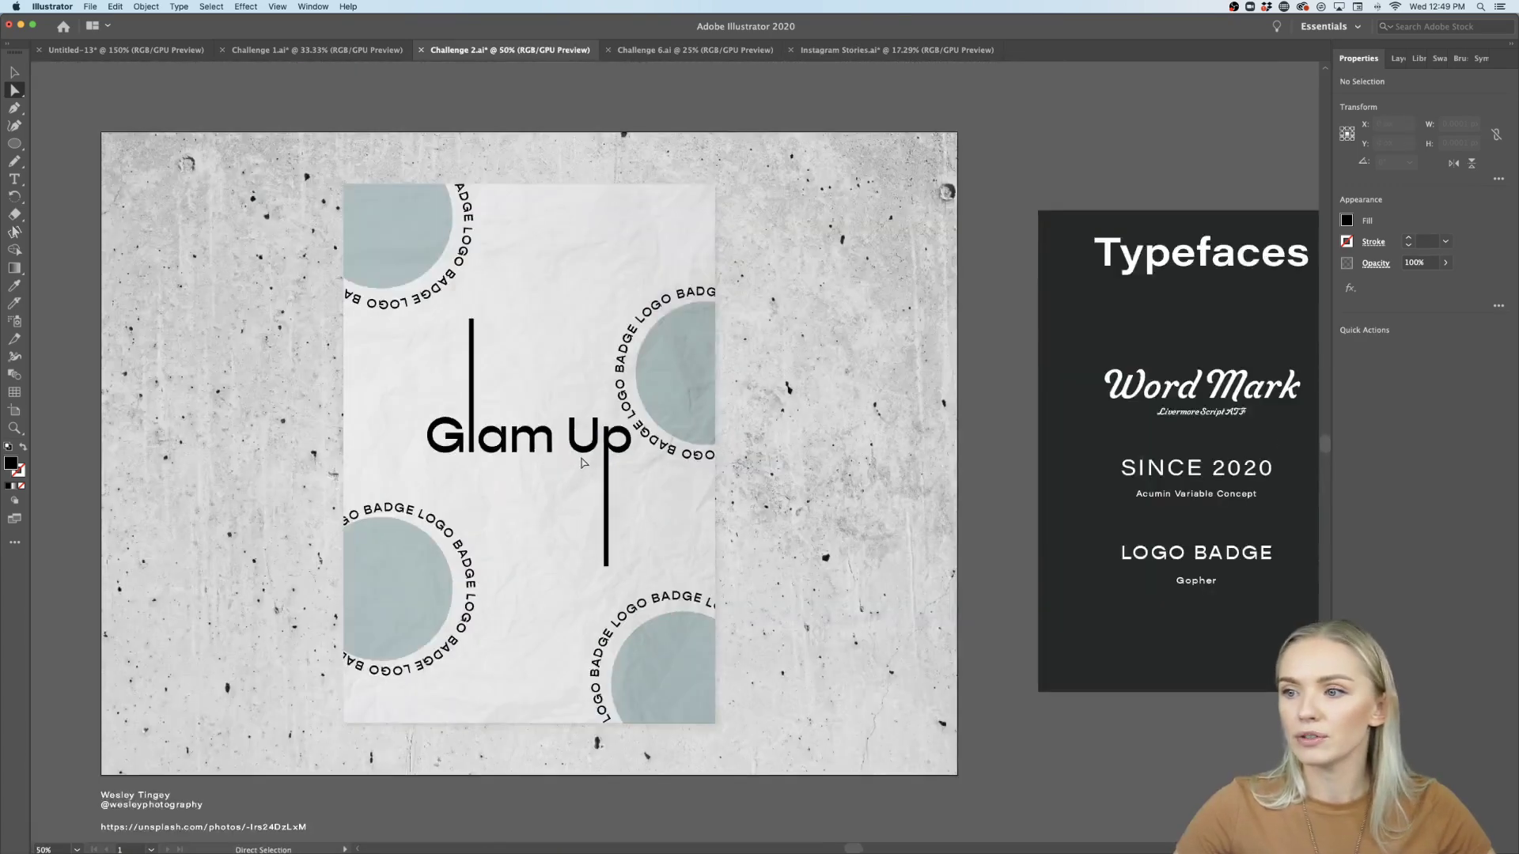
Select the inner oval of the letter a, rotate it 90° so it stands upright, and deselect it.
{"action": "scroll", "coordinate": [498, 450], "scroll_direction": "up", "scroll_amount": 8}
{"action": "left_click", "coordinate": [498, 451]}
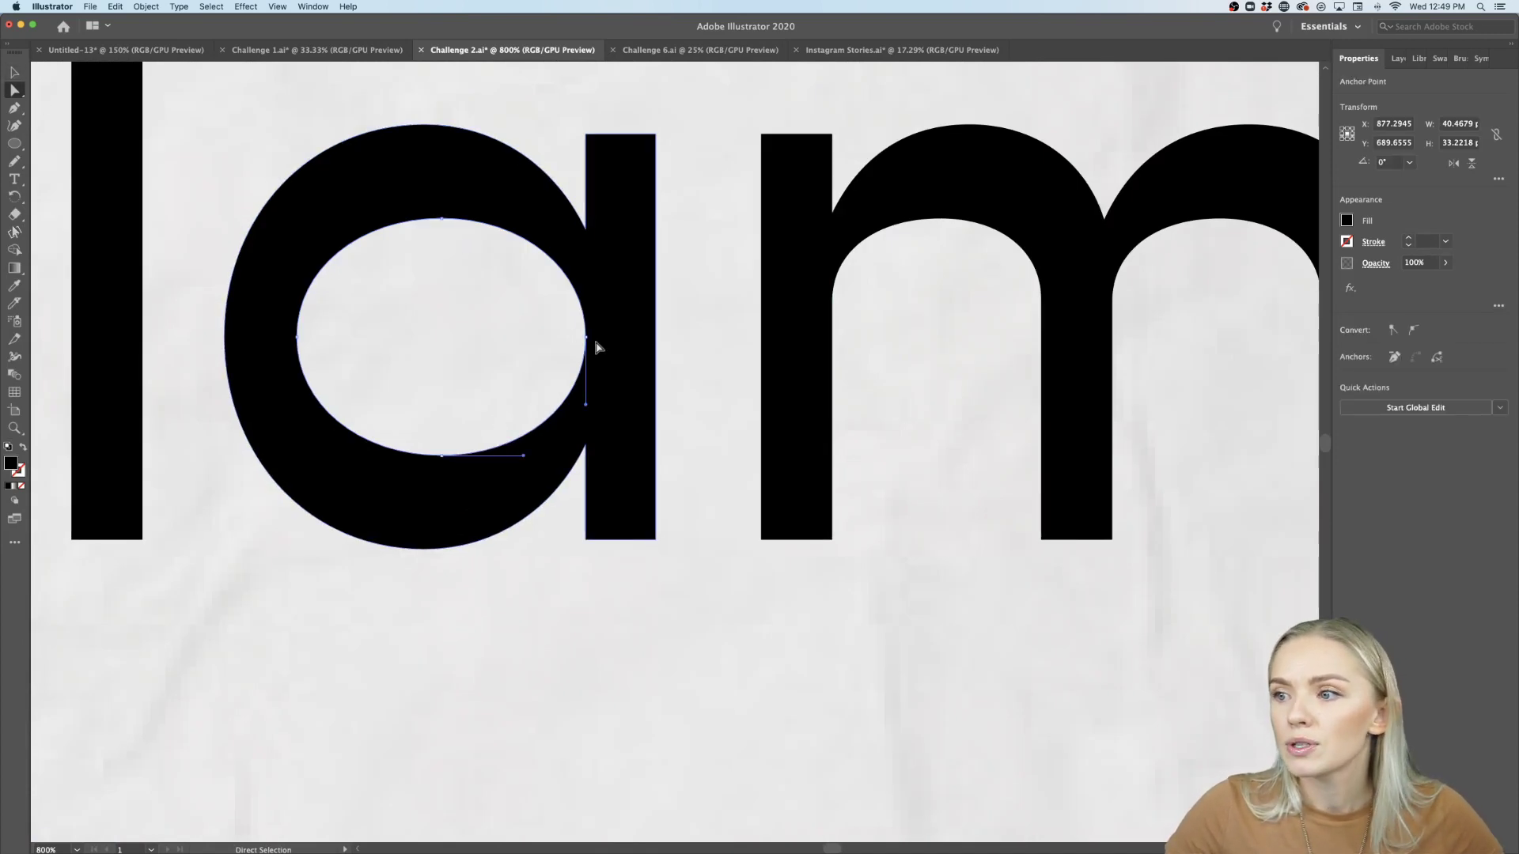
{"action": "left_click", "coordinate": [15, 71]}
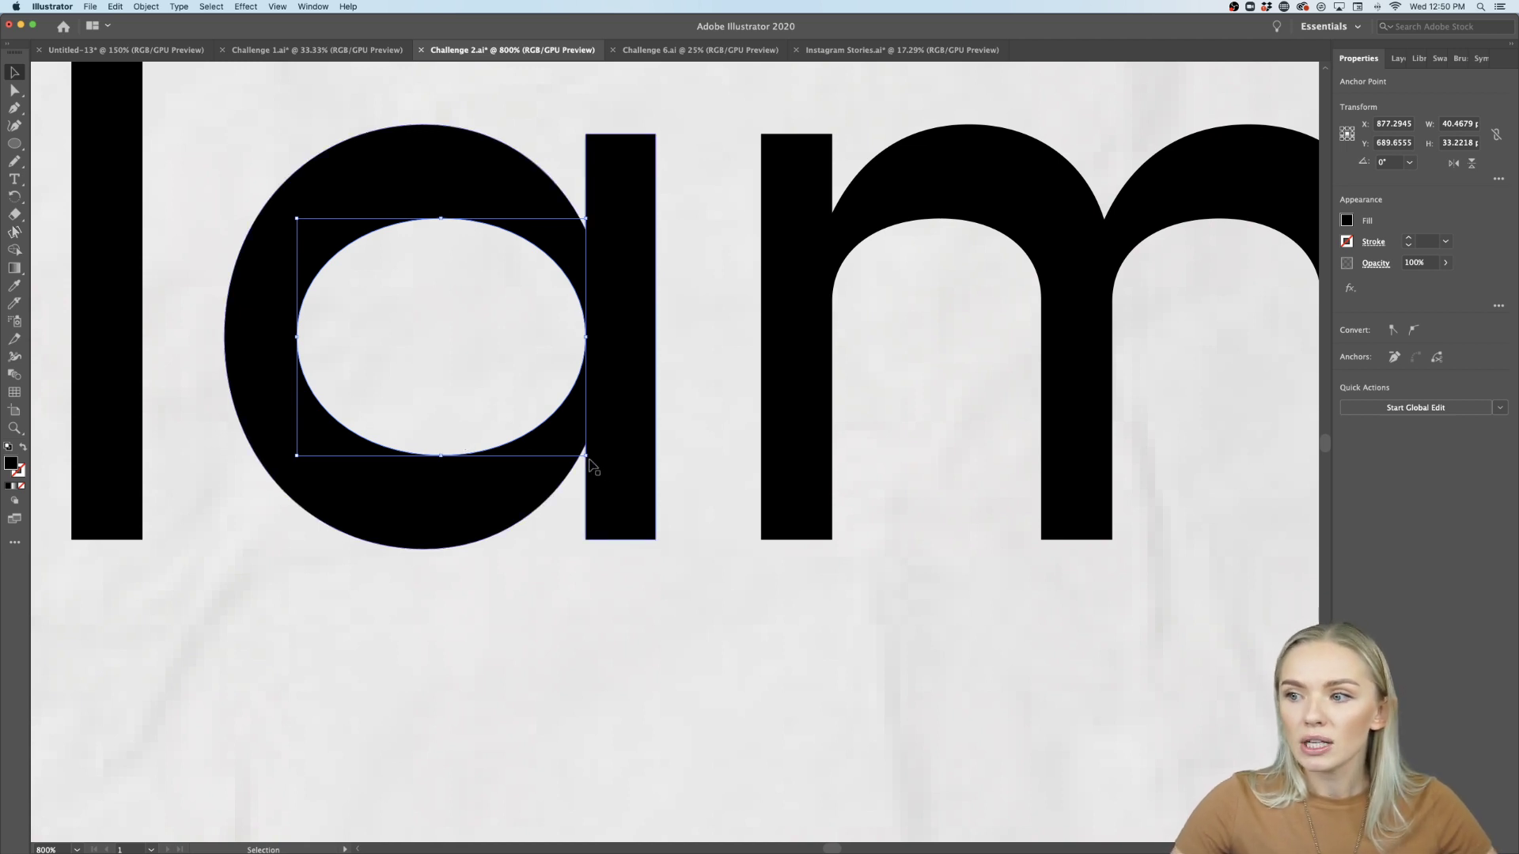
{"action": "left_click_drag", "start_coordinate": [590, 459], "coordinate": [579, 231]}
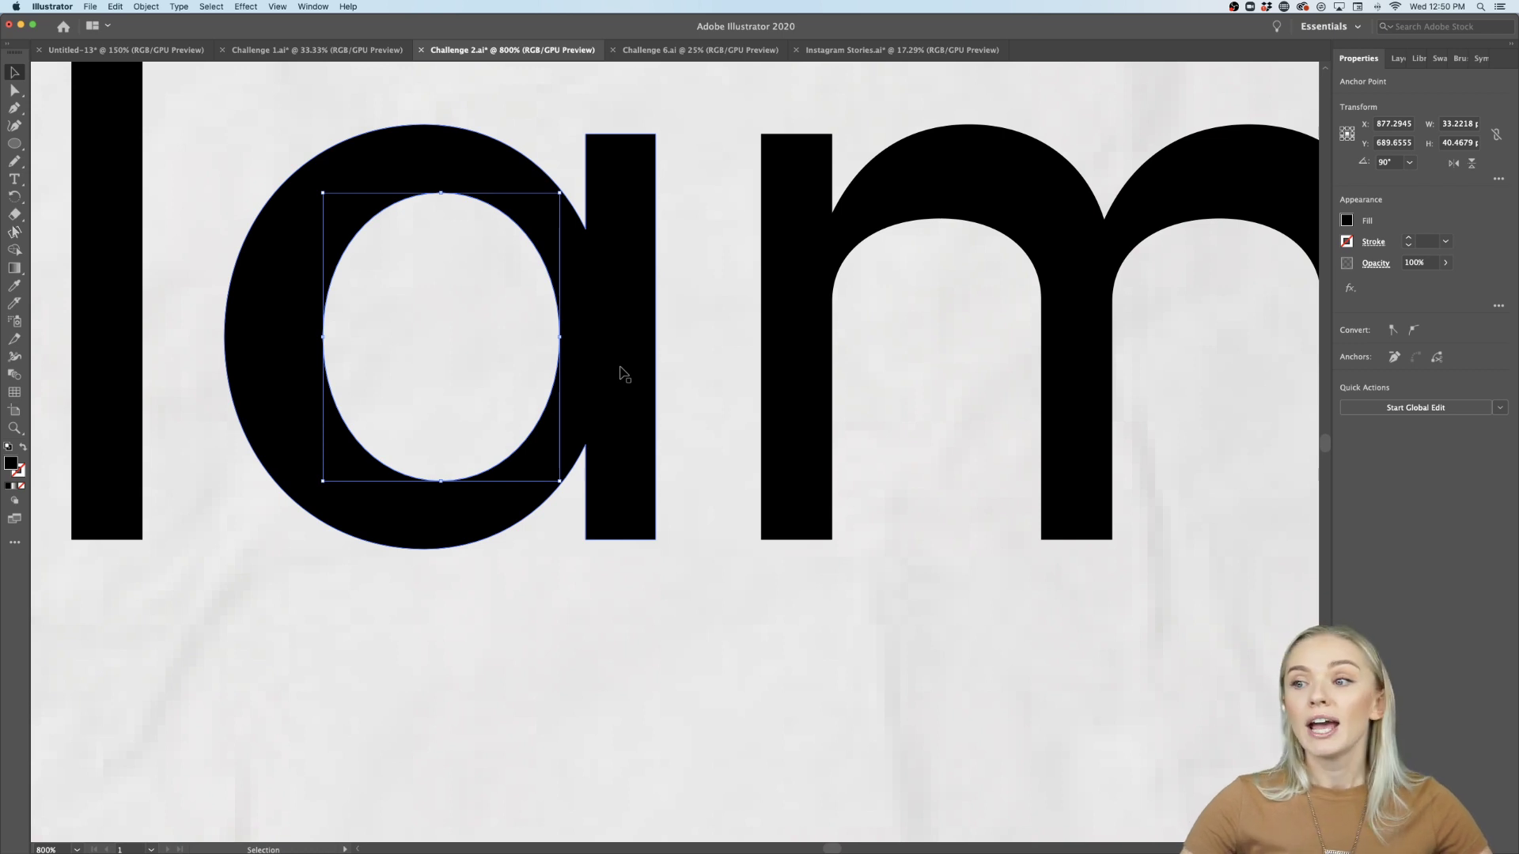
{"action": "scroll", "coordinate": [624, 375], "scroll_direction": "down", "scroll_amount": 5}
{"action": "left_click", "coordinate": [638, 485]}
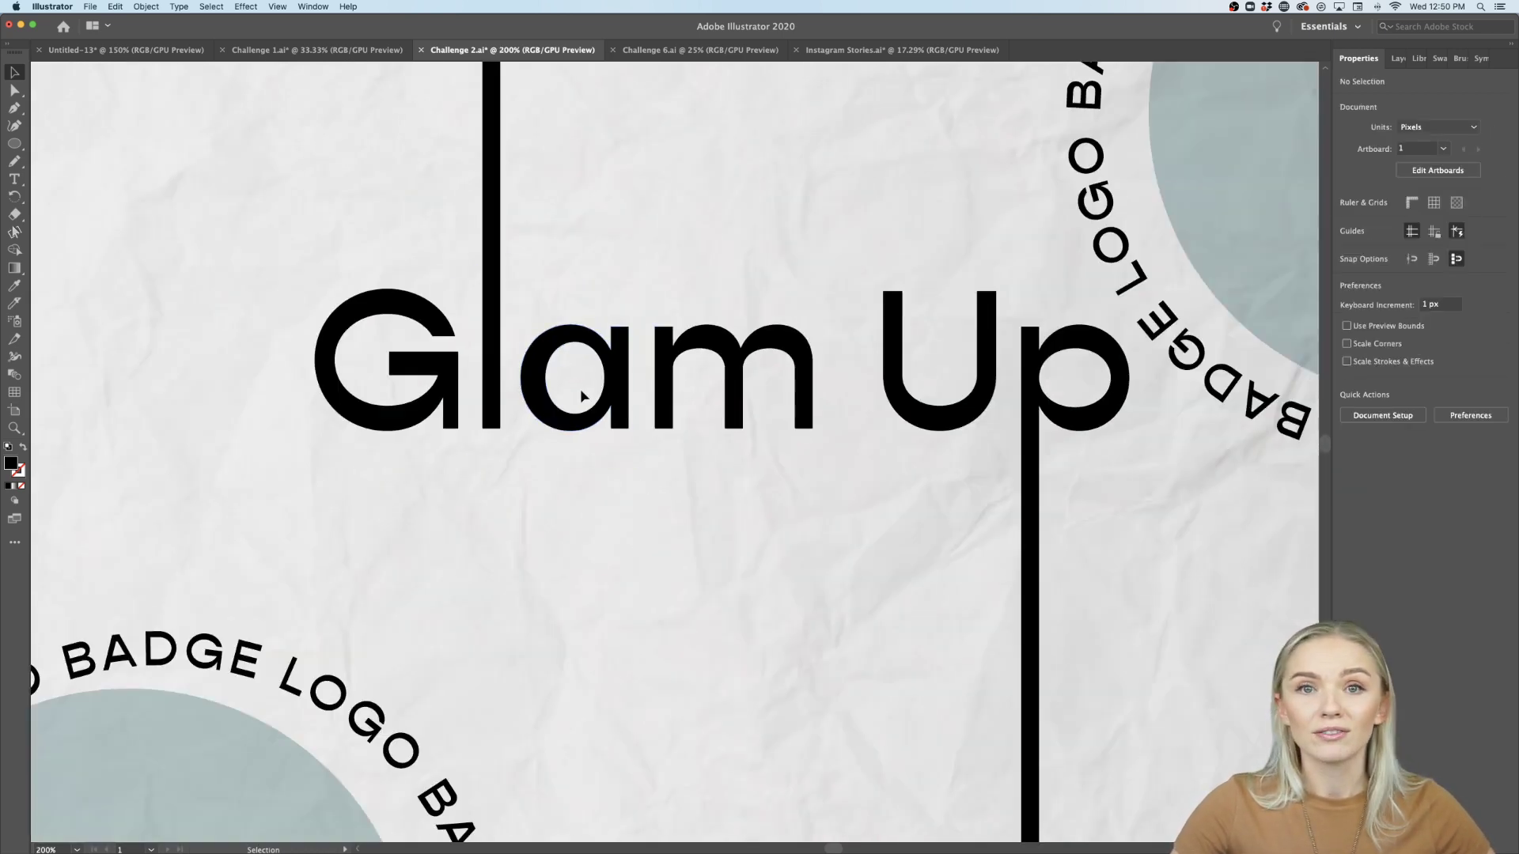
Try flattening the inner oval of the letter a vertically into a wide, low ellipse.
{"action": "scroll", "coordinate": [575, 375], "scroll_direction": "up", "scroll_amount": 4}
{"action": "double_click", "coordinate": [580, 289]}
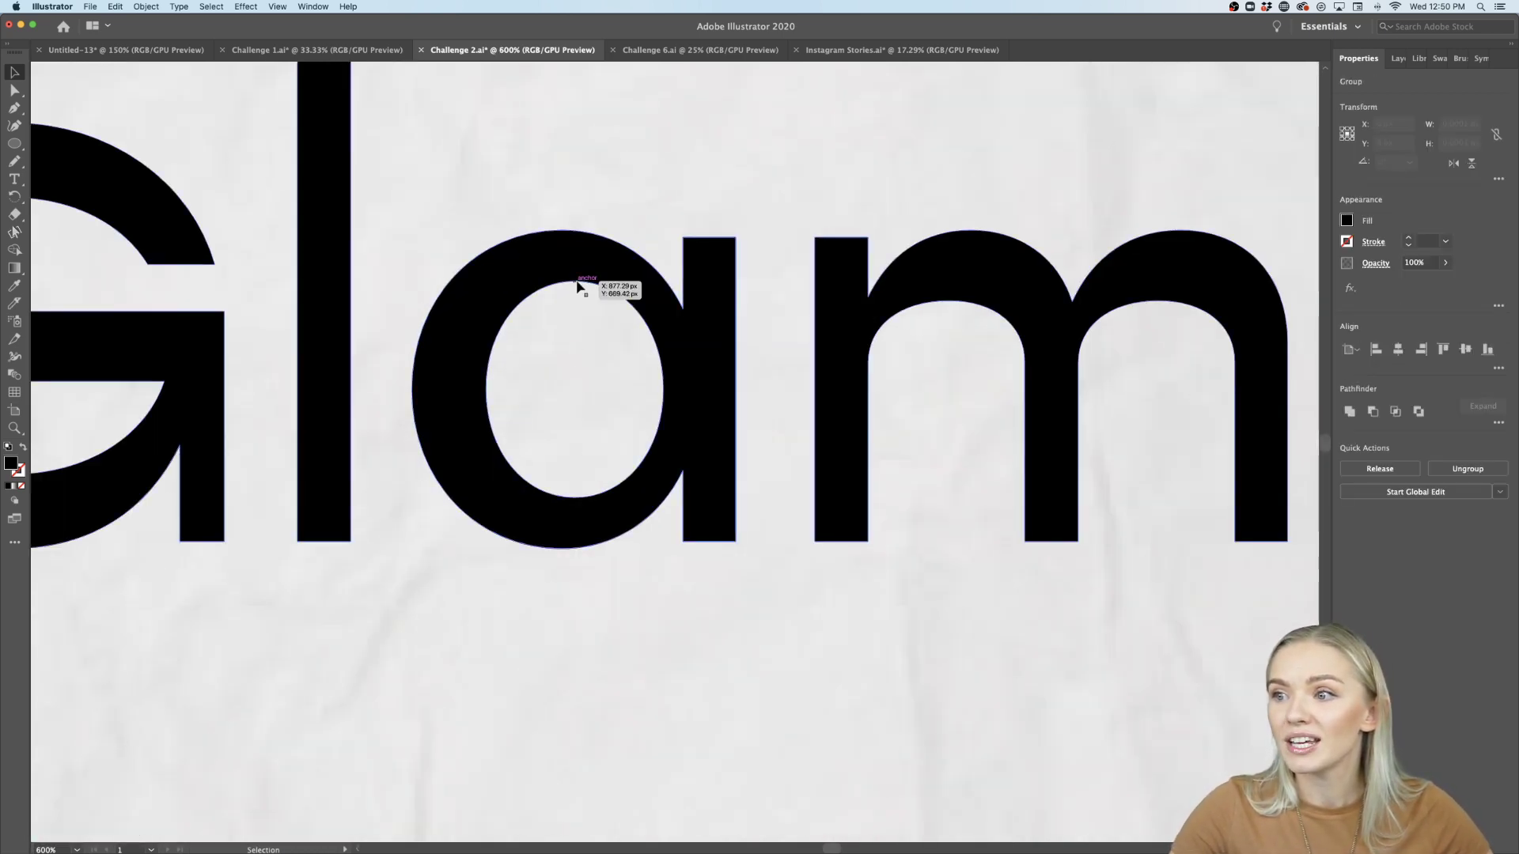
{"action": "double_click", "coordinate": [580, 289]}
{"action": "left_click", "coordinate": [581, 286]}
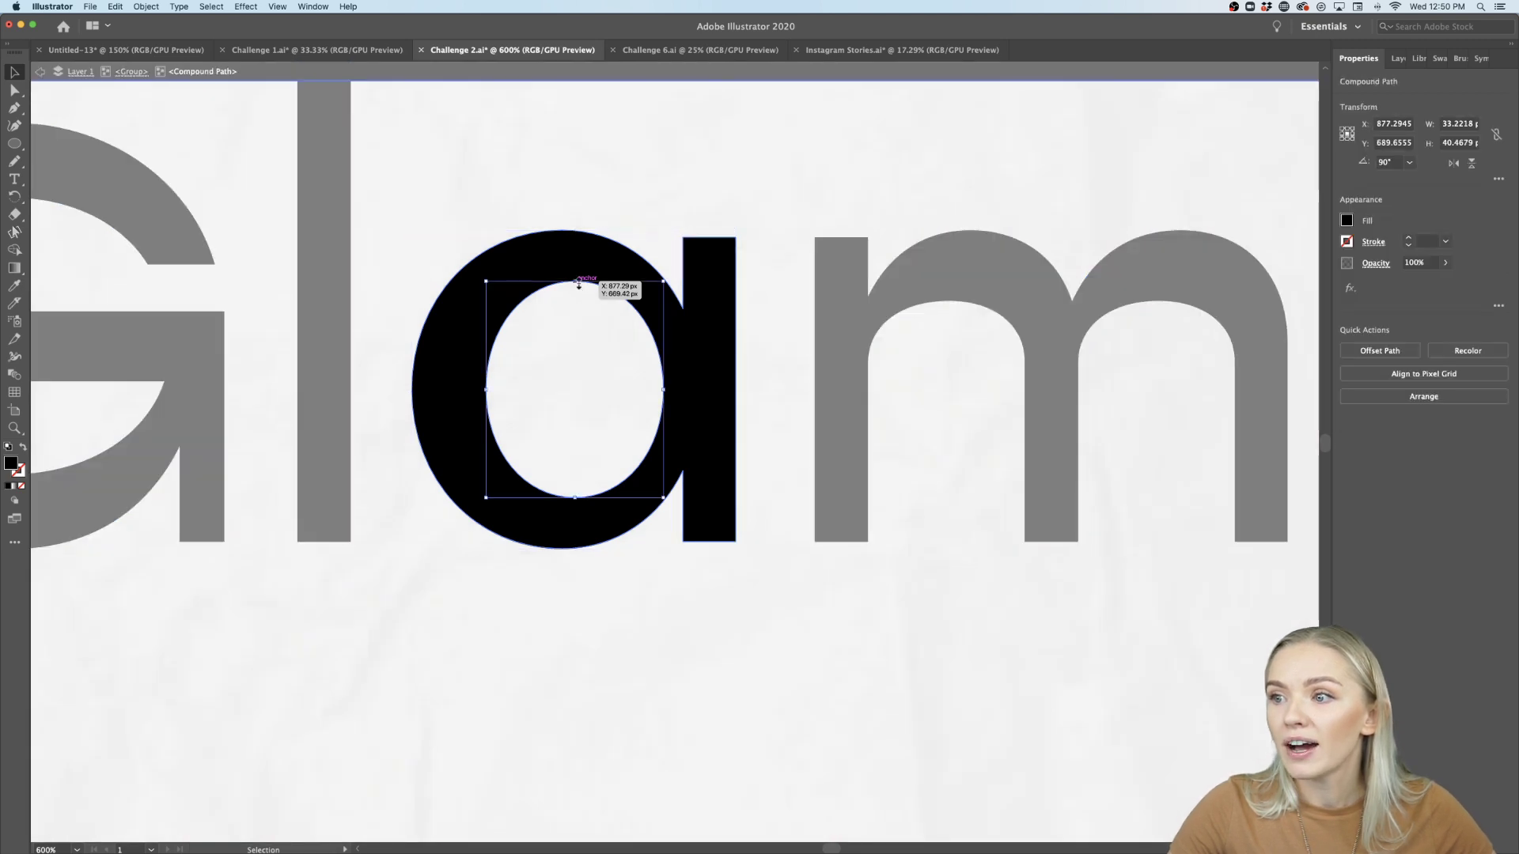
{"action": "left_click_drag", "start_coordinate": [575, 280], "coordinate": [575, 349]}
{"action": "left_click", "coordinate": [645, 624]}
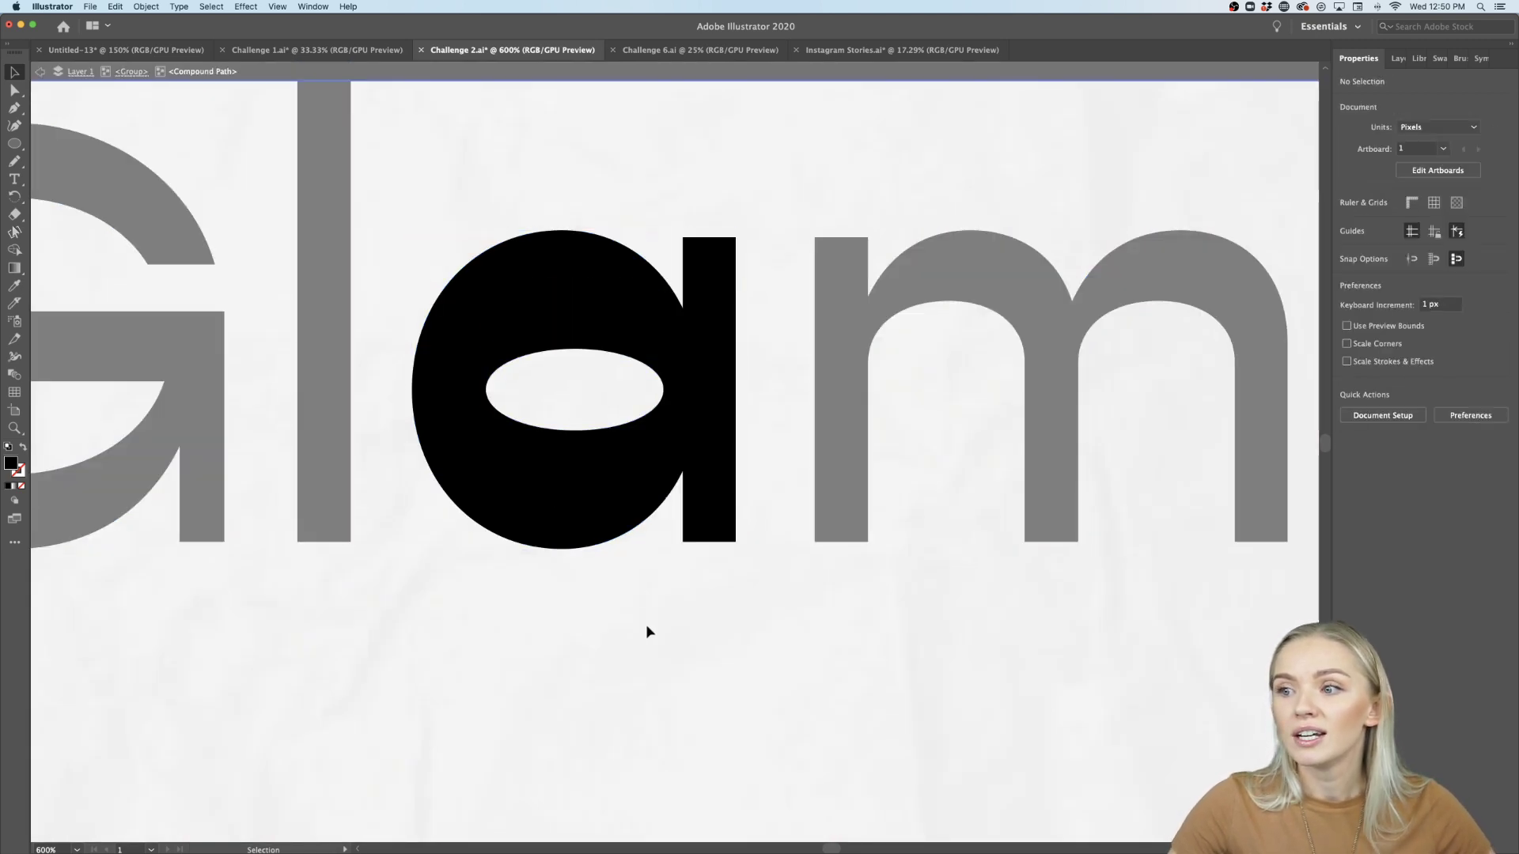
Undo the flattening of the a's inner oval and leave isolation mode to return to the whole poster.
{"action": "key", "text": "ctrl+z"}
{"action": "key", "text": "ctrl+z"}
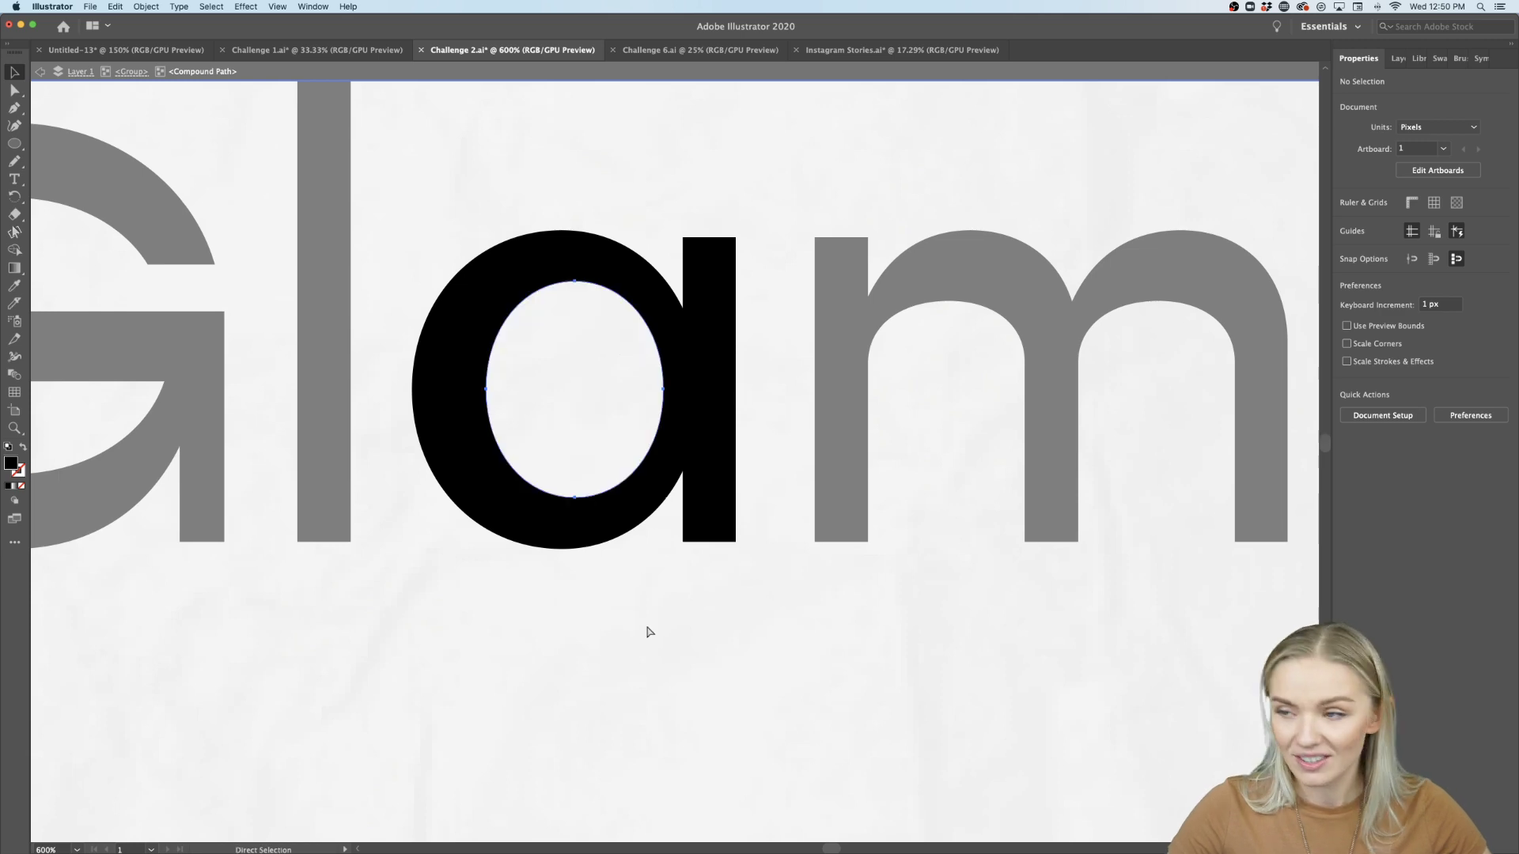
{"action": "key", "text": "Escape"}
{"action": "left_click", "coordinate": [646, 624]}
{"action": "key", "text": "ctrl+0"}
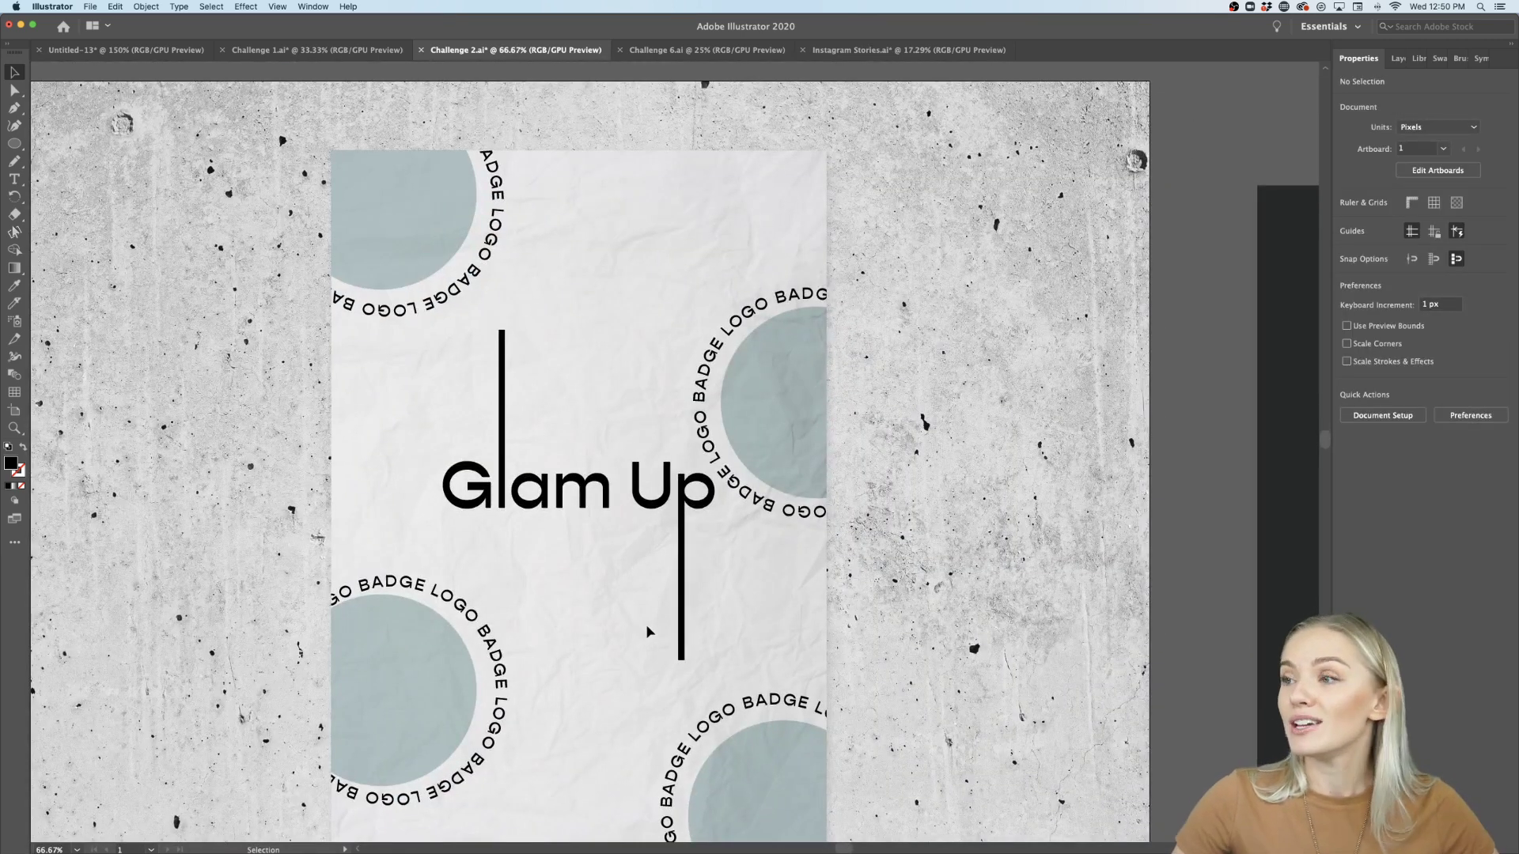
Scale the Glam Up lettering up proportionally from its center to about 758 px wide and 922 px high, and deselect it.
{"action": "scroll", "coordinate": [646, 629], "scroll_direction": "down", "scroll_amount": 3}
{"action": "left_click", "coordinate": [624, 428]}
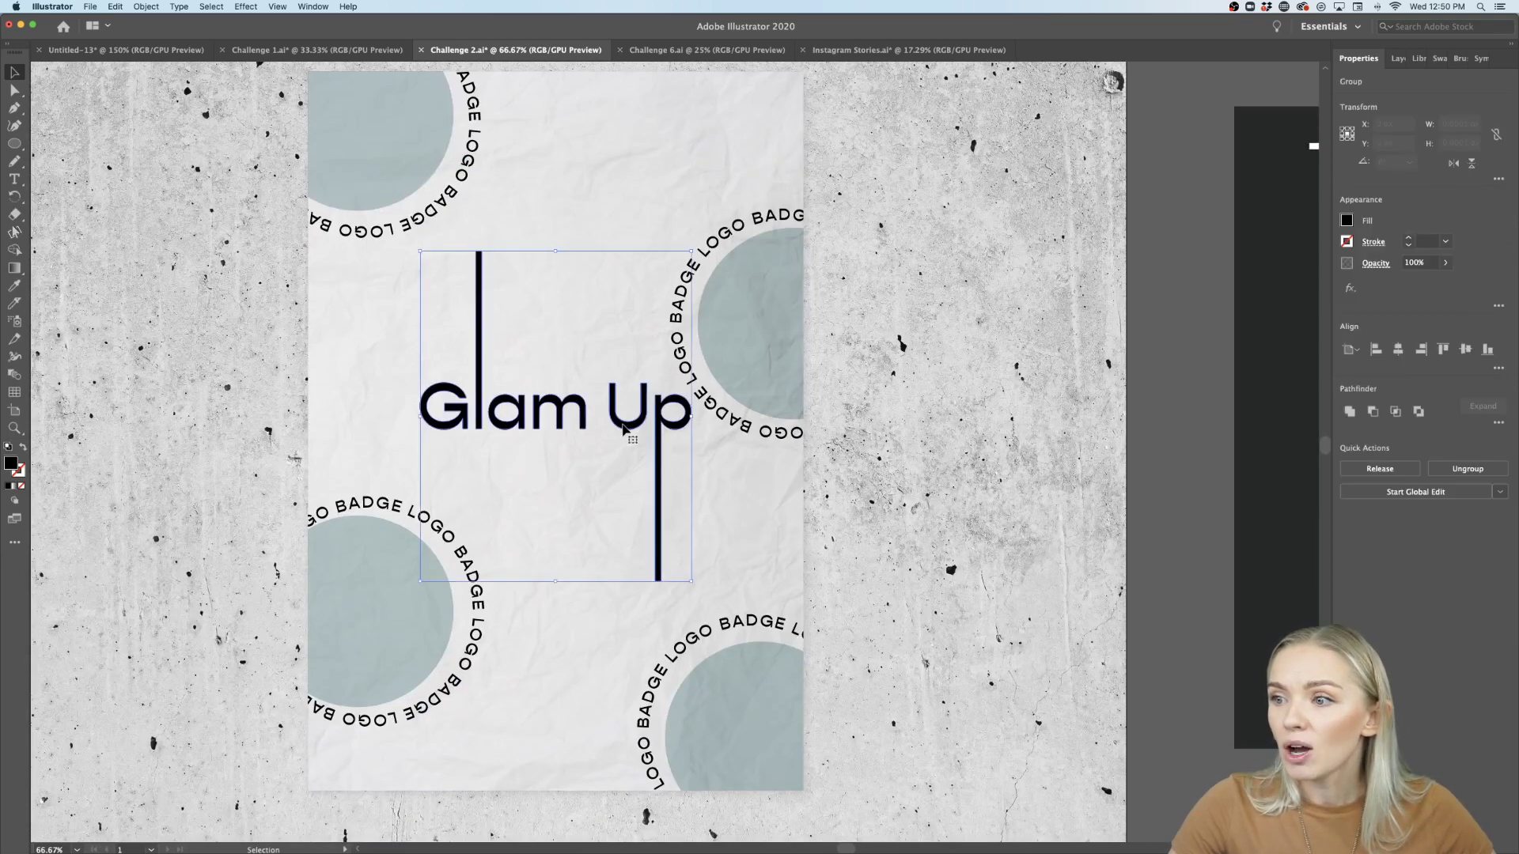
{"action": "left_click_drag", "start_coordinate": [694, 415], "coordinate": [781, 416]}
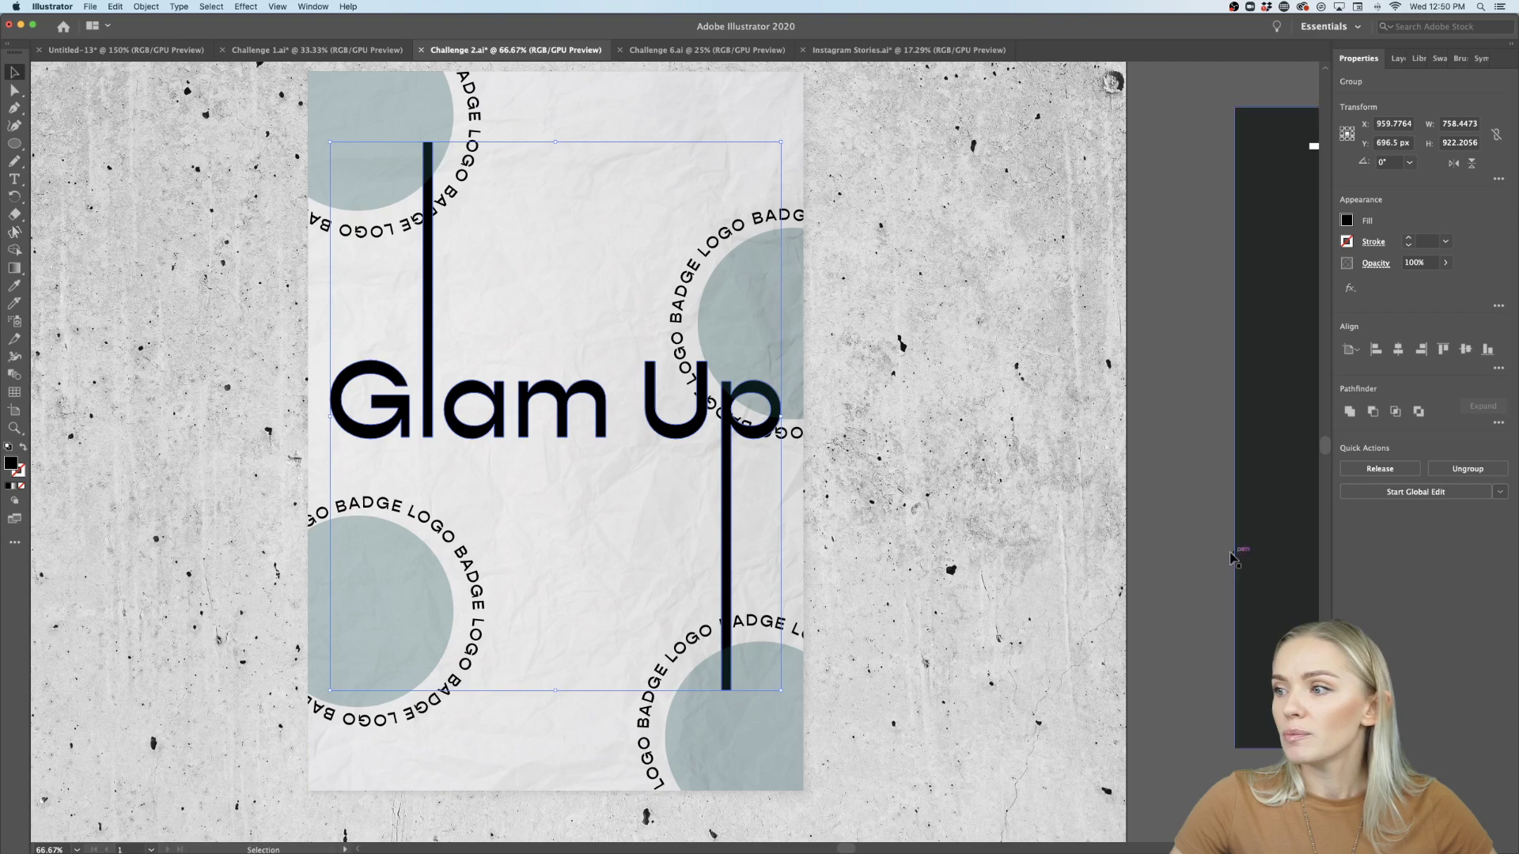
{"action": "left_click", "coordinate": [1200, 554]}
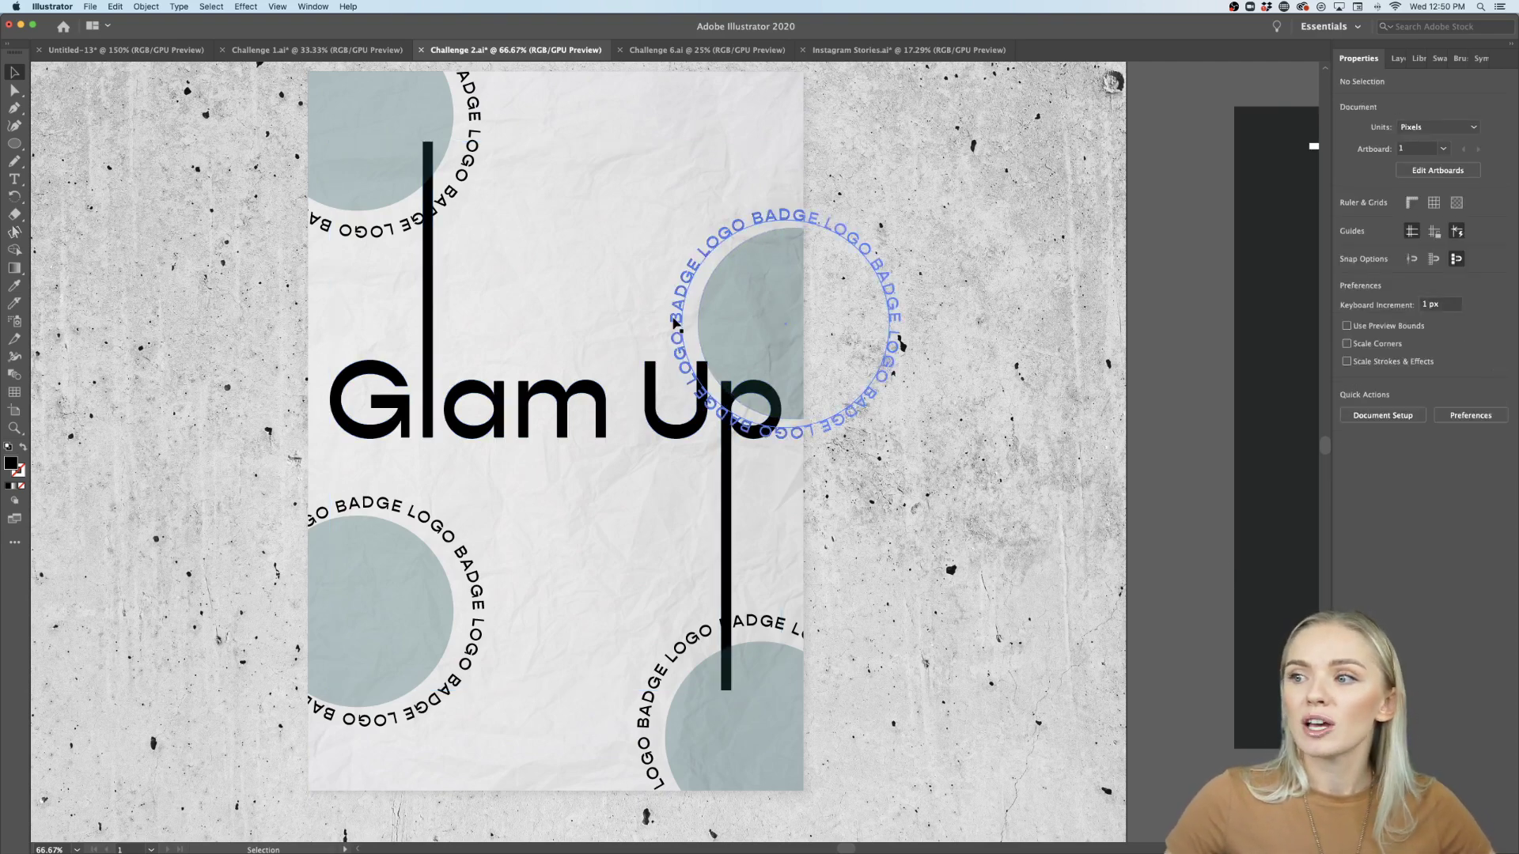
Copy the white COSMETICS circular text from the badge logo in Challenge 1.ai and paste it into Challenge 2.ai over the poster's upper-right circle.
{"action": "left_click", "coordinate": [738, 234]}
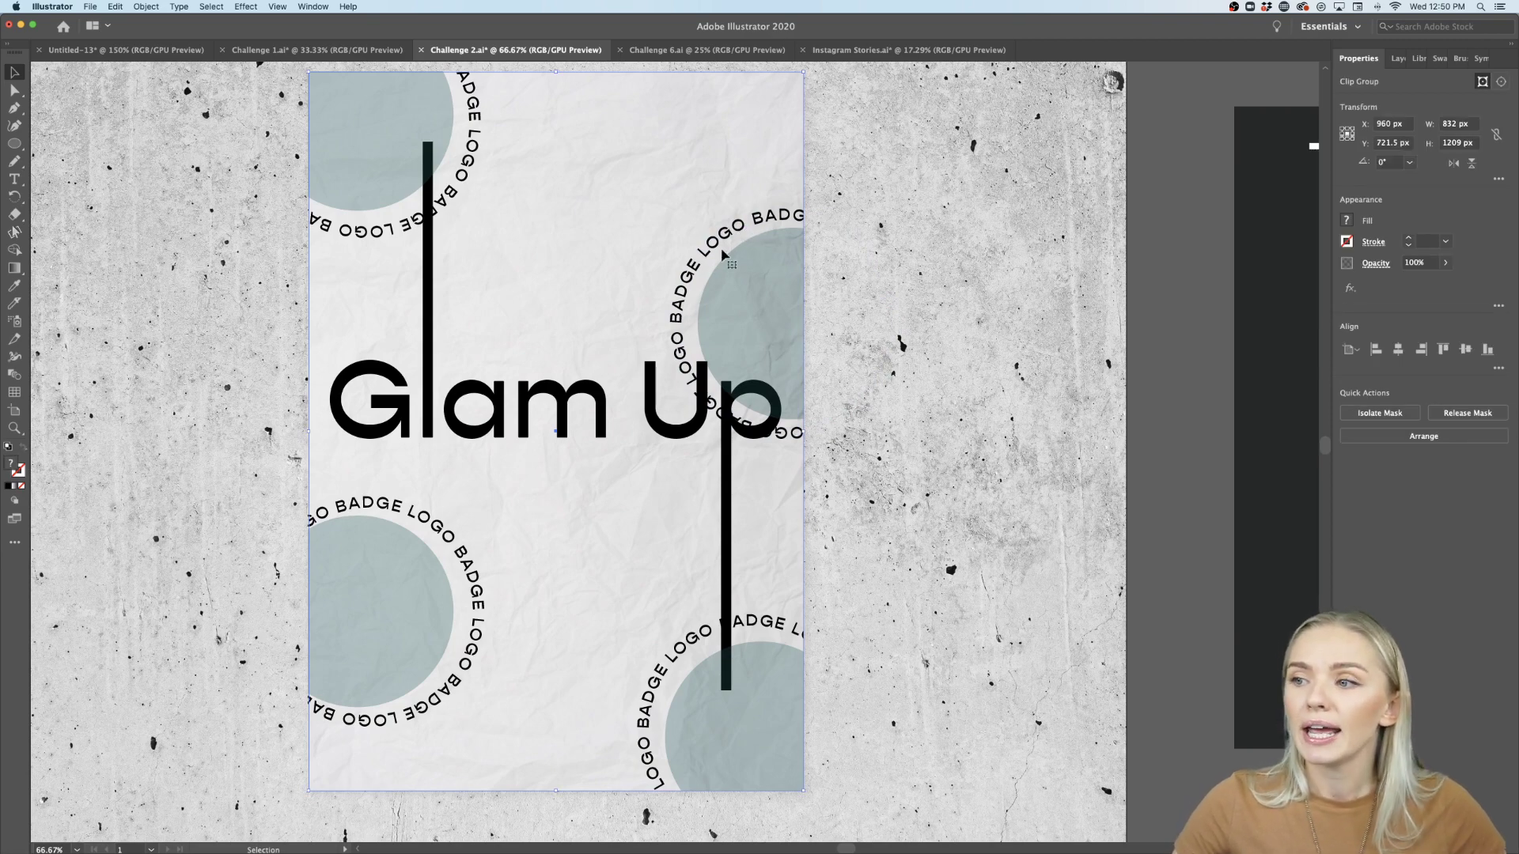
{"action": "left_click", "coordinate": [286, 50]}
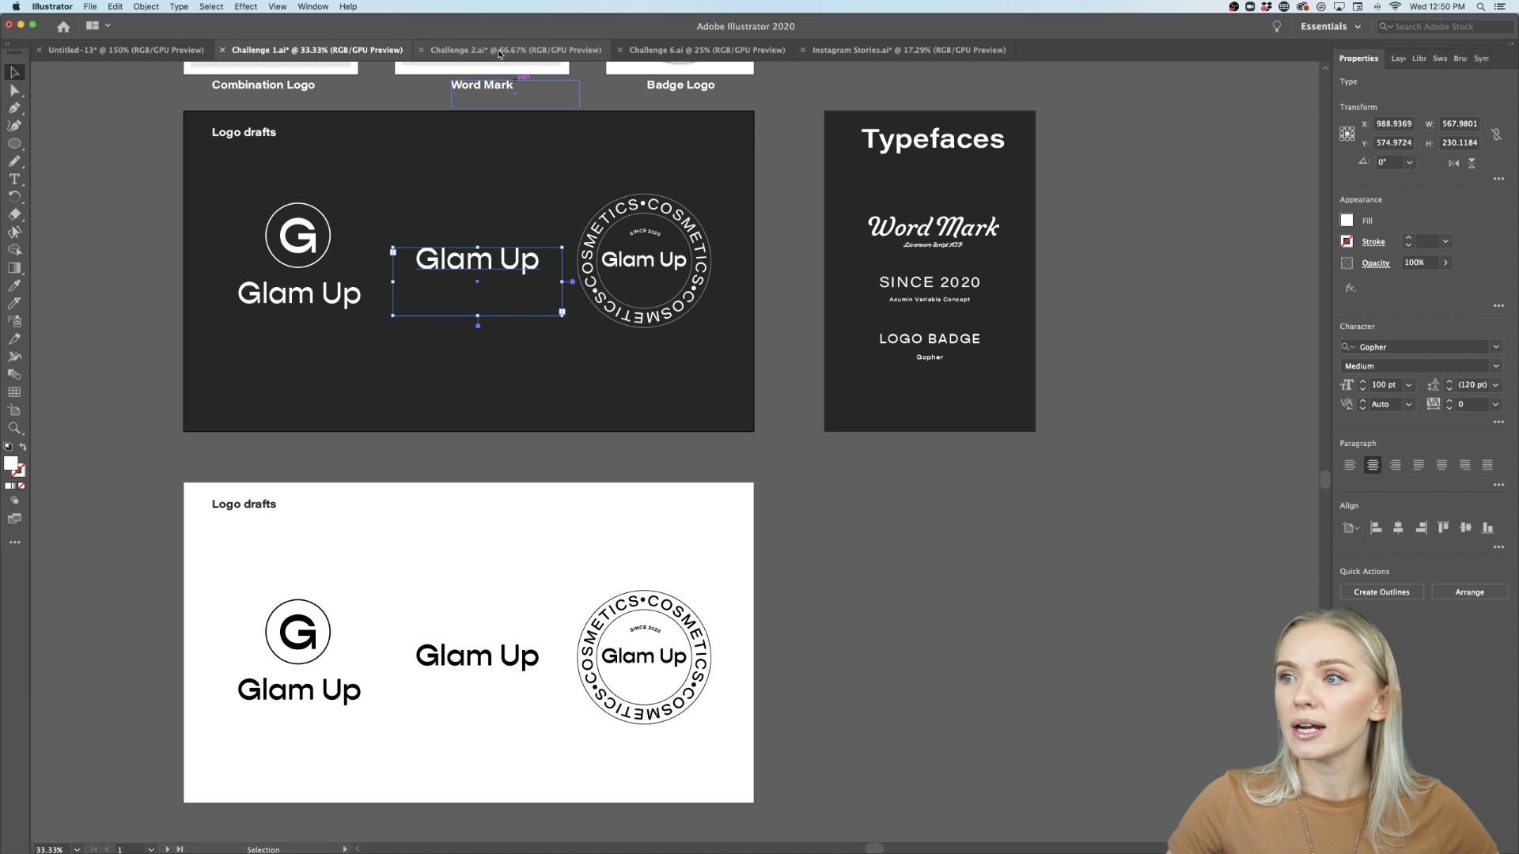
{"action": "left_click", "coordinate": [687, 310]}
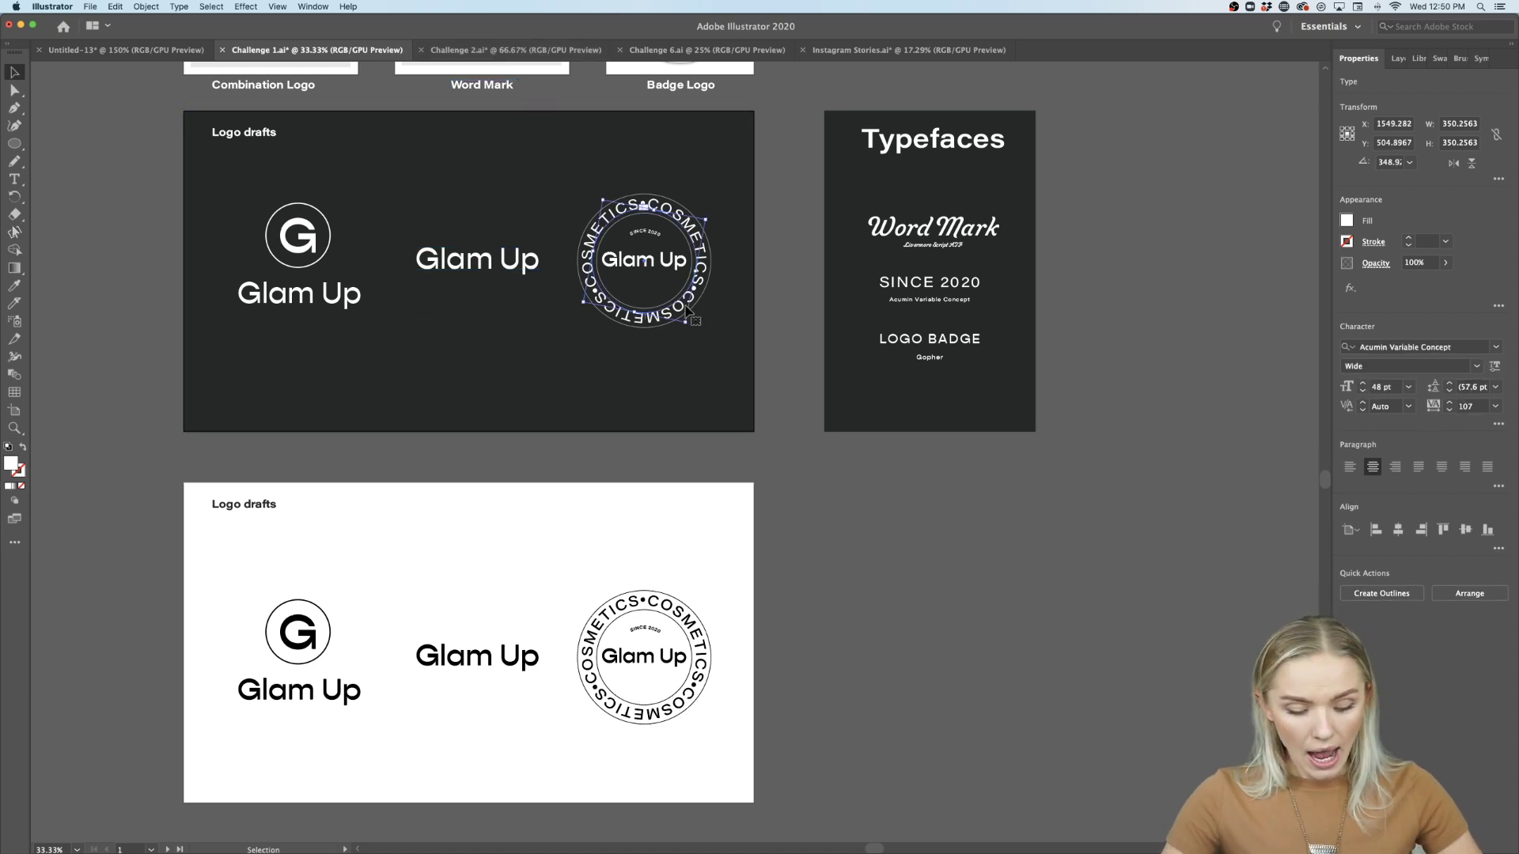
{"action": "left_click", "coordinate": [515, 50]}
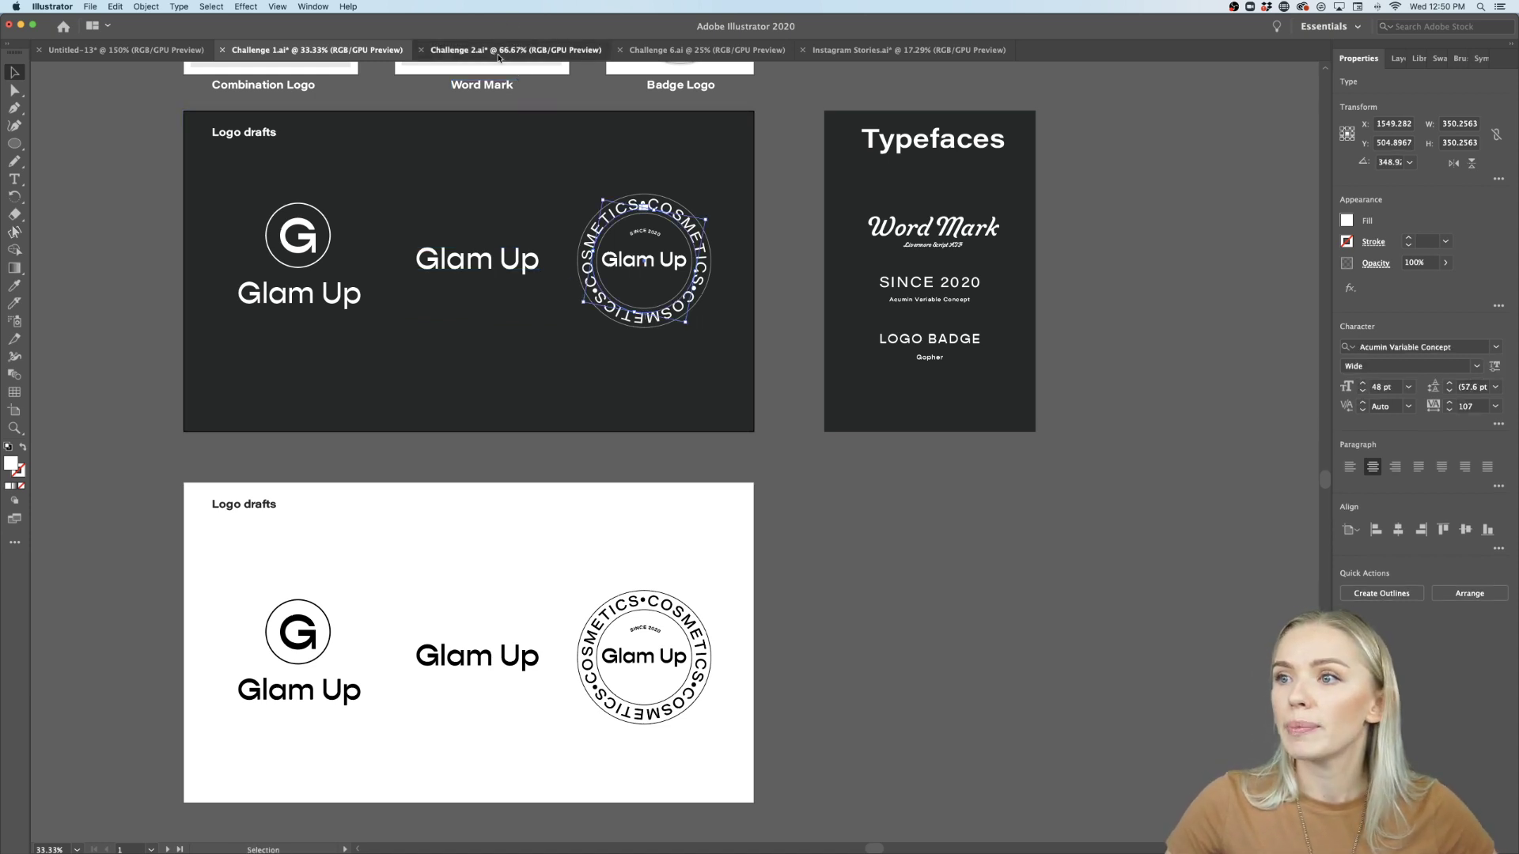
{"action": "left_click", "coordinate": [1084, 313]}
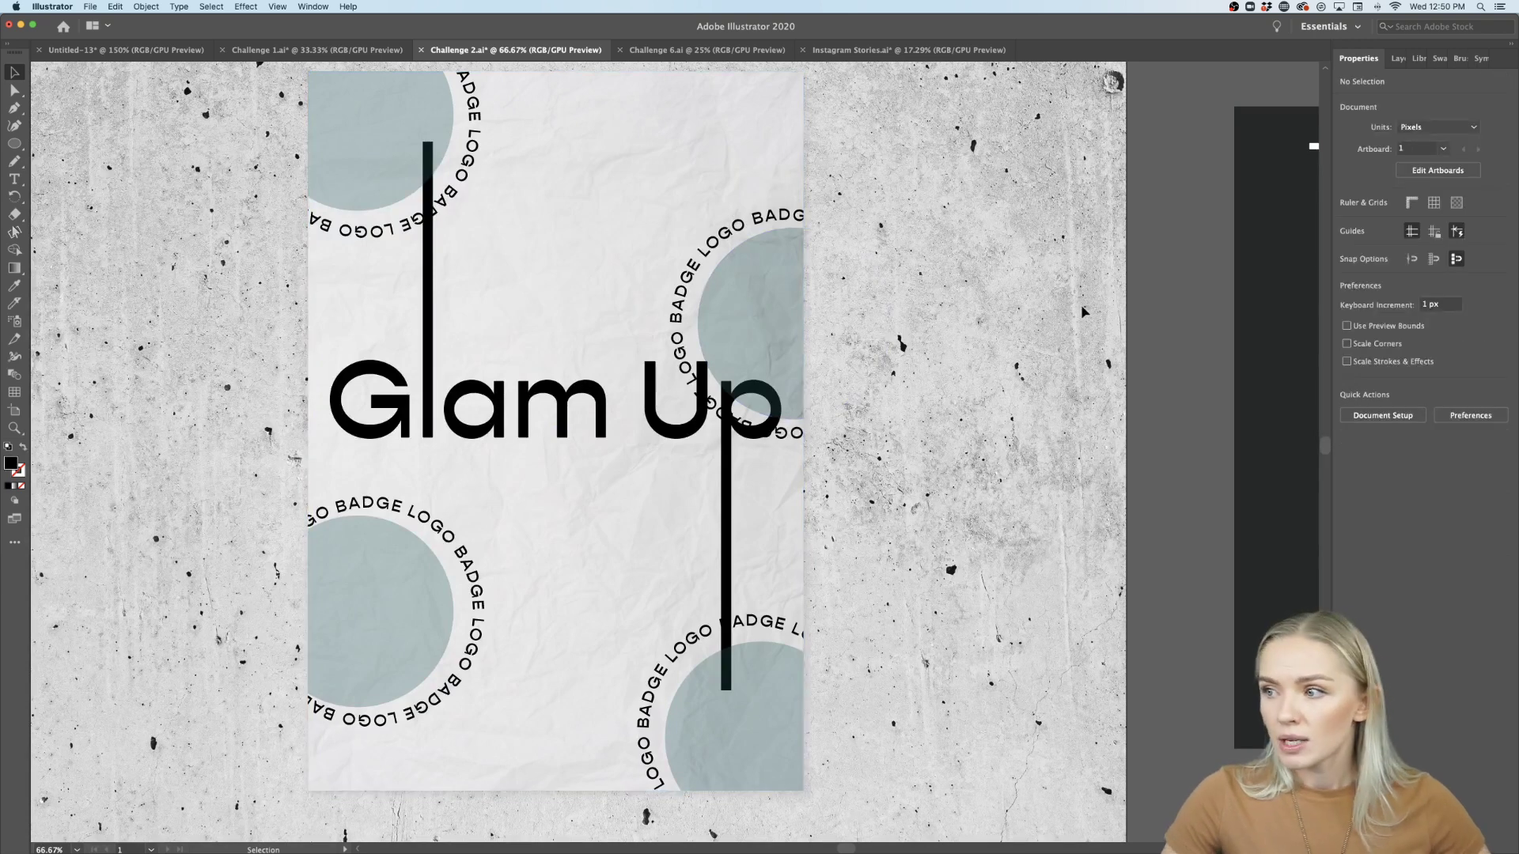
{"action": "key", "text": "cmd+v"}
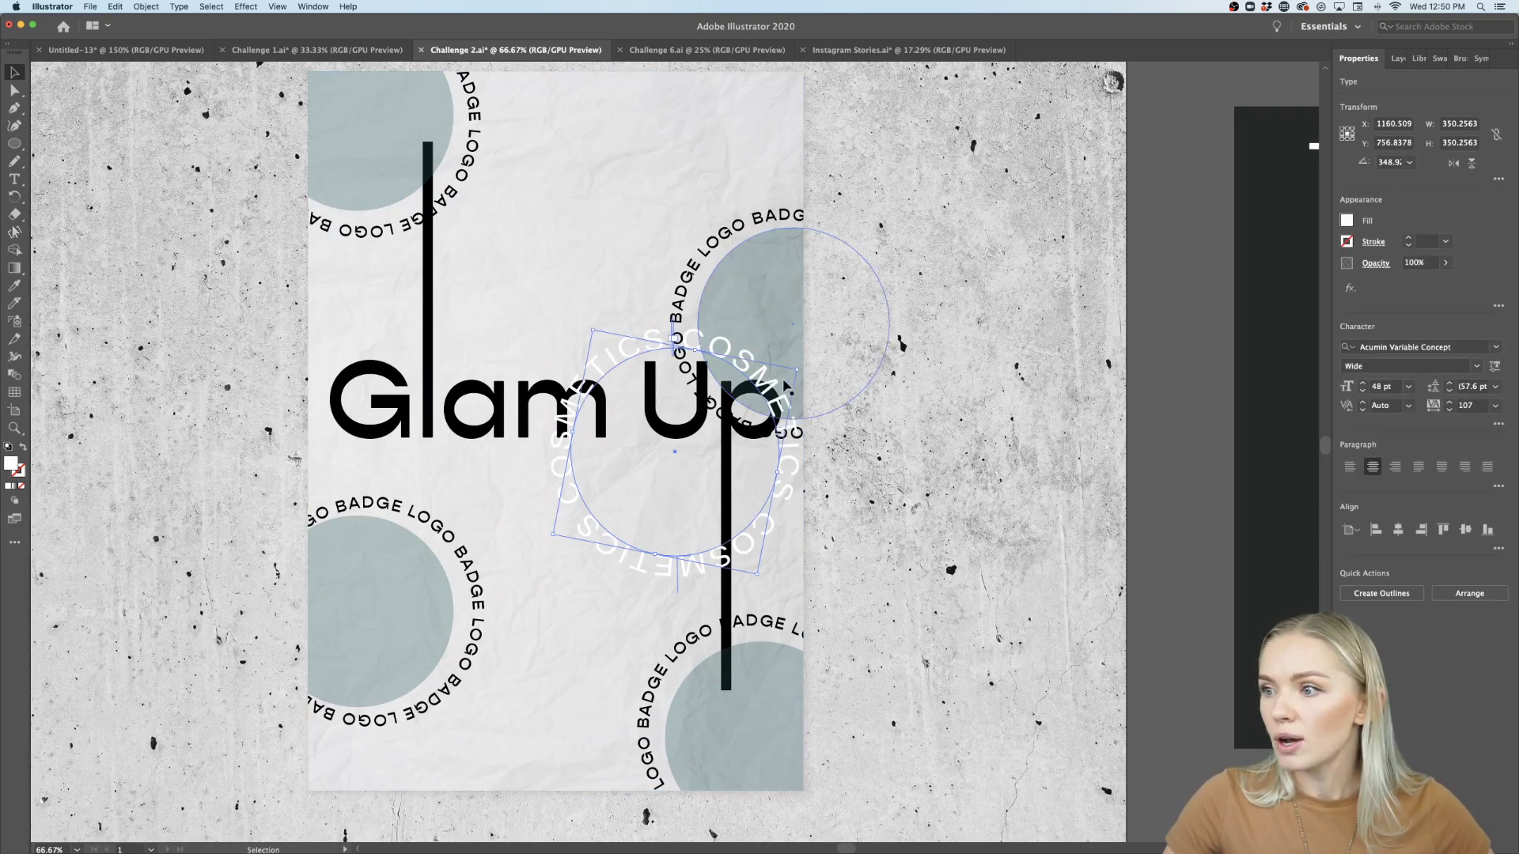
{"action": "left_click_drag", "start_coordinate": [767, 393], "coordinate": [876, 268]}
Delete all four BADGE LOGO circular texts inside the poster's clip group and leave isolation mode.
{"action": "left_click", "coordinate": [795, 219]}
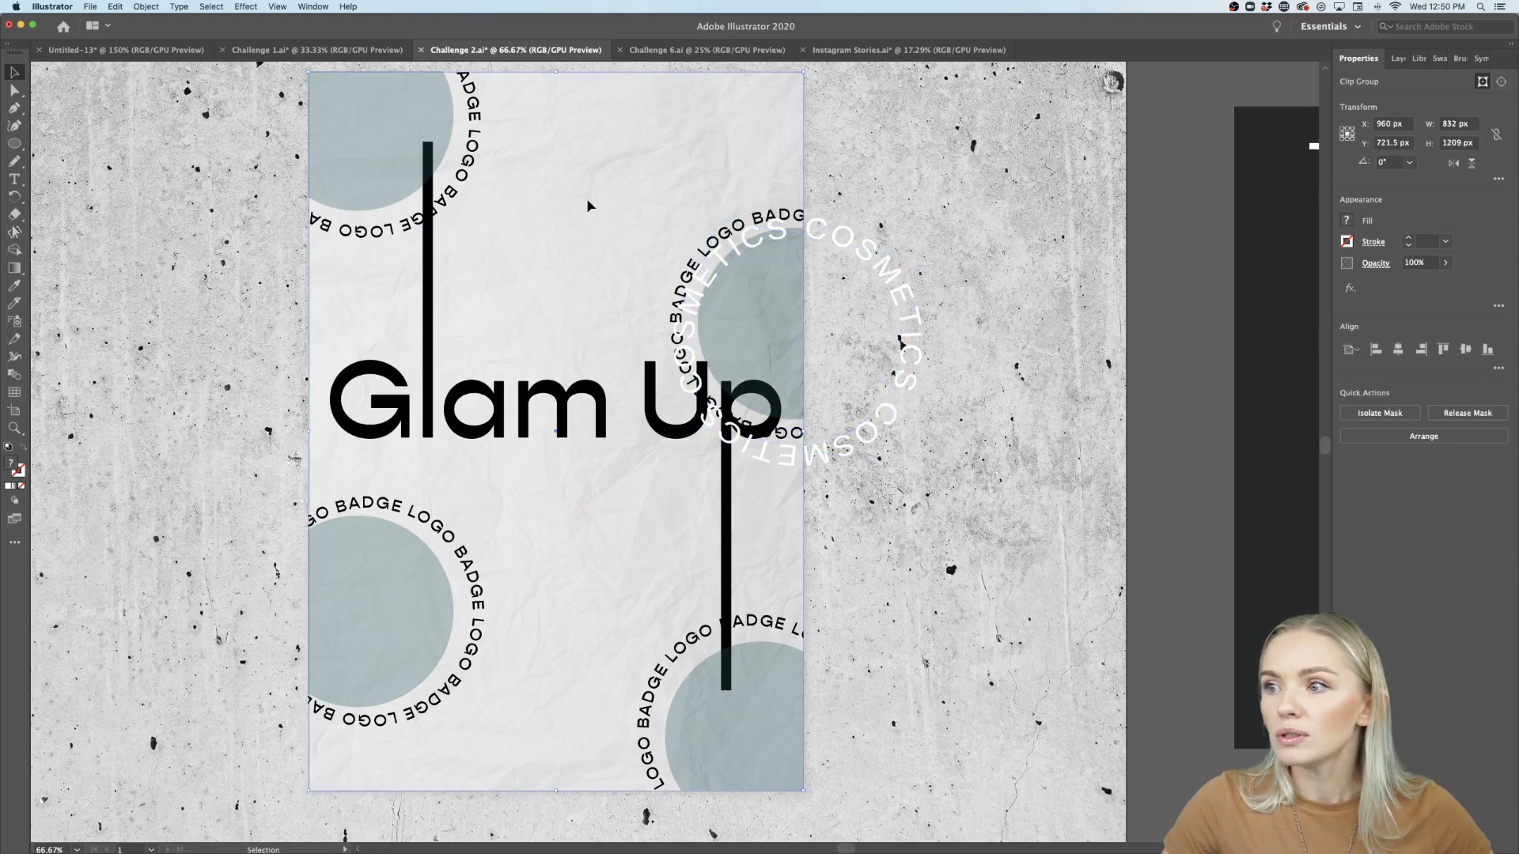
{"action": "double_click", "coordinate": [758, 229]}
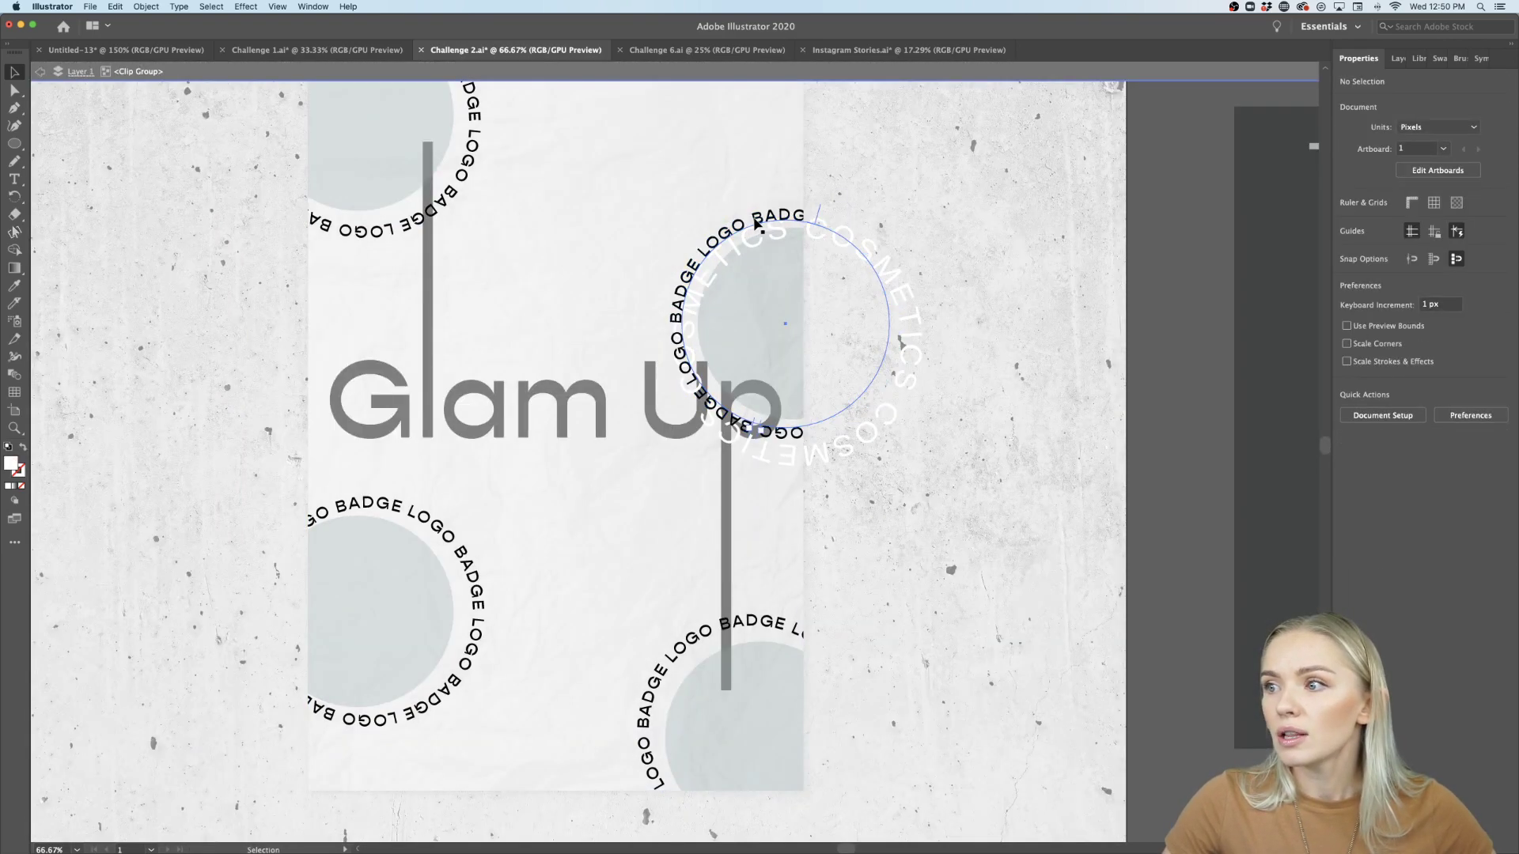
{"action": "key", "text": "Delete"}
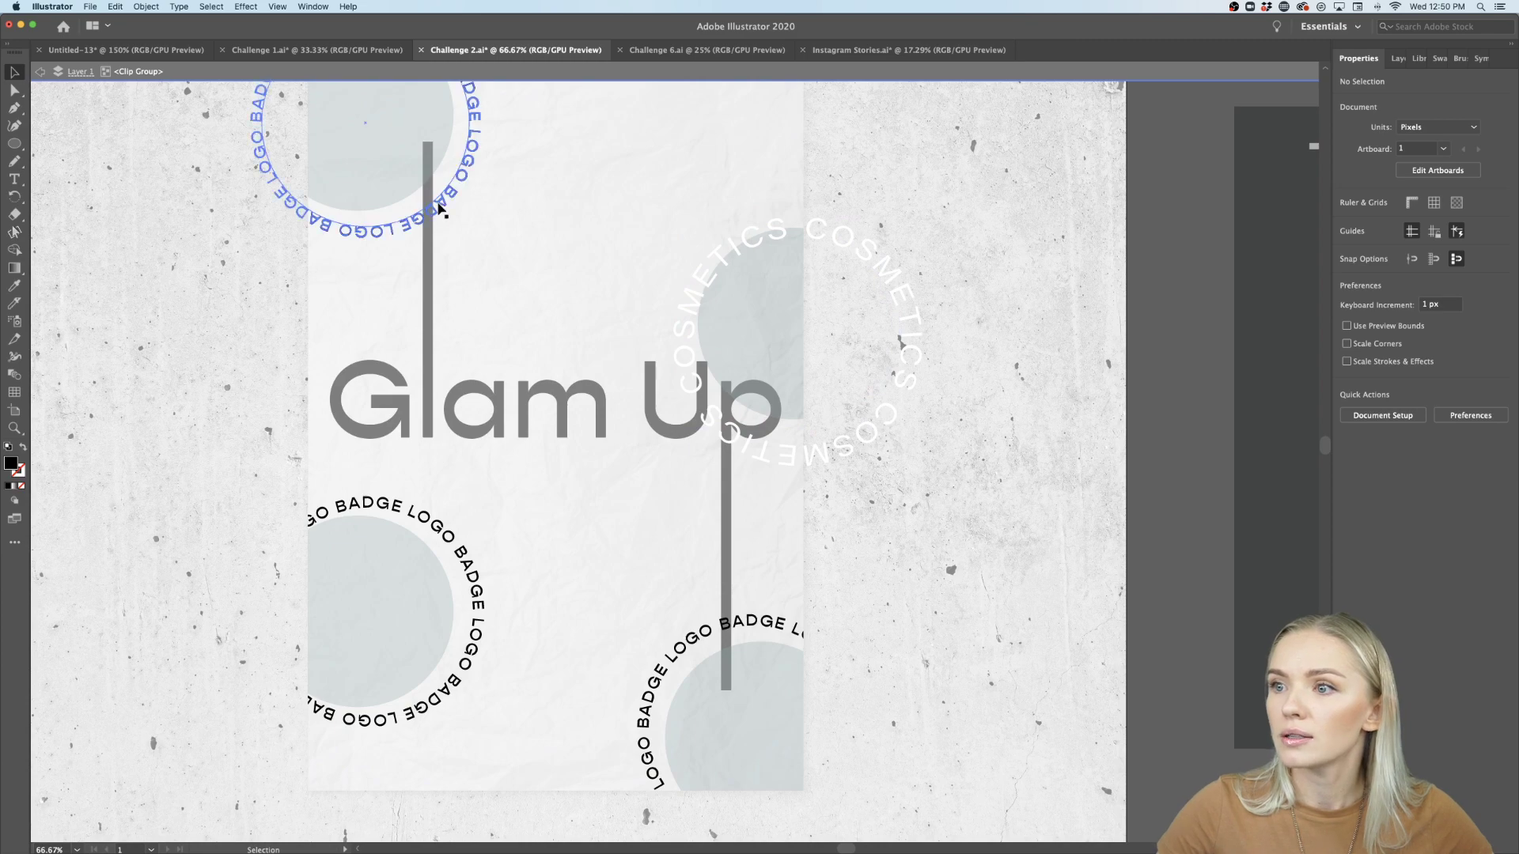
{"action": "left_click", "coordinate": [435, 204]}
{"action": "left_click", "coordinate": [494, 603], "text": "shift"}
{"action": "left_click", "coordinate": [675, 663], "text": "shift"}
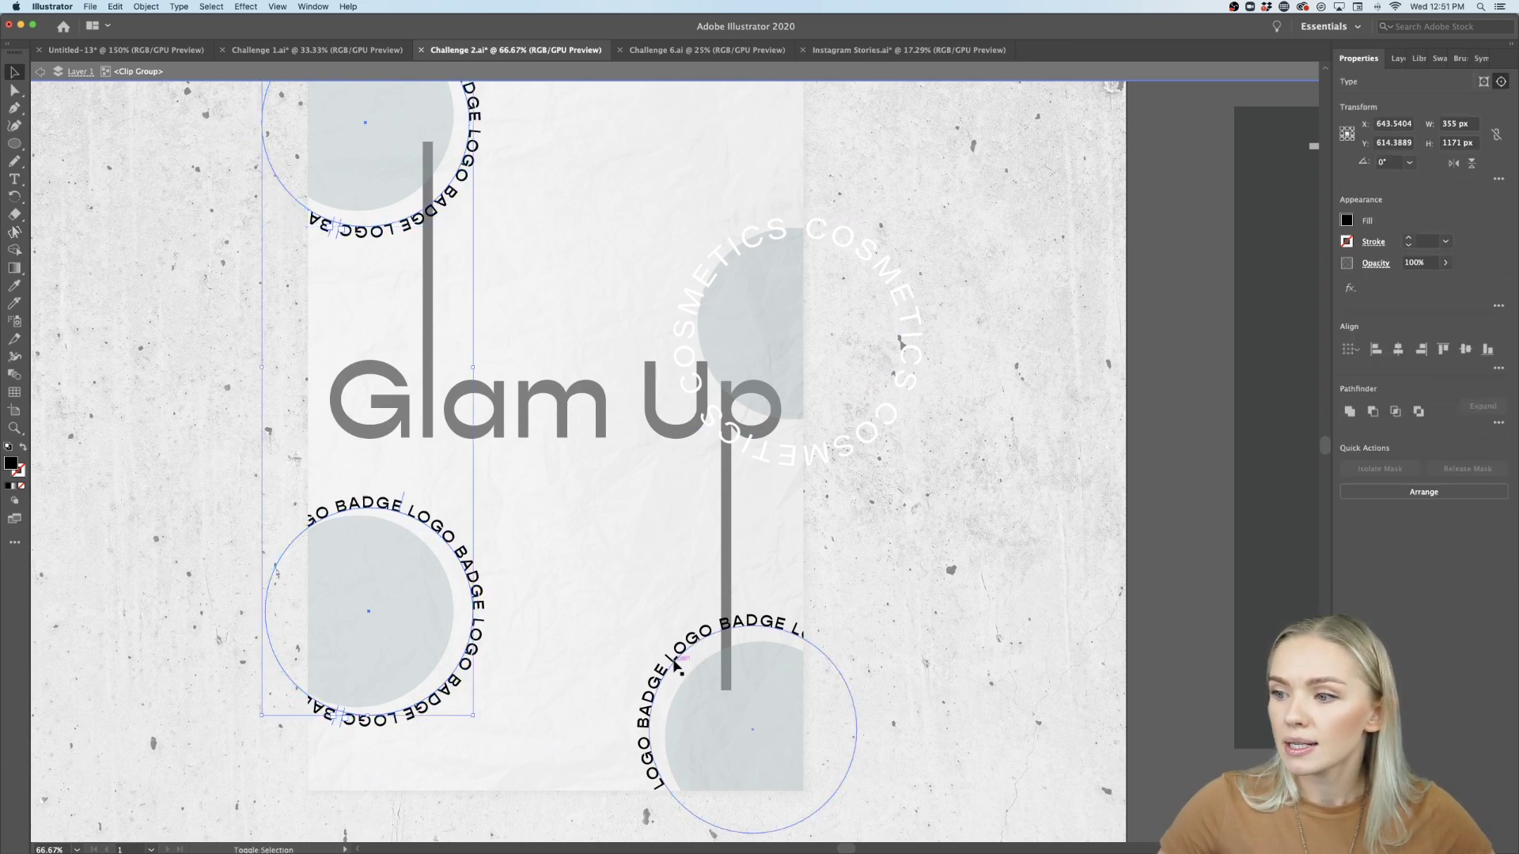
{"action": "key", "text": "Delete"}
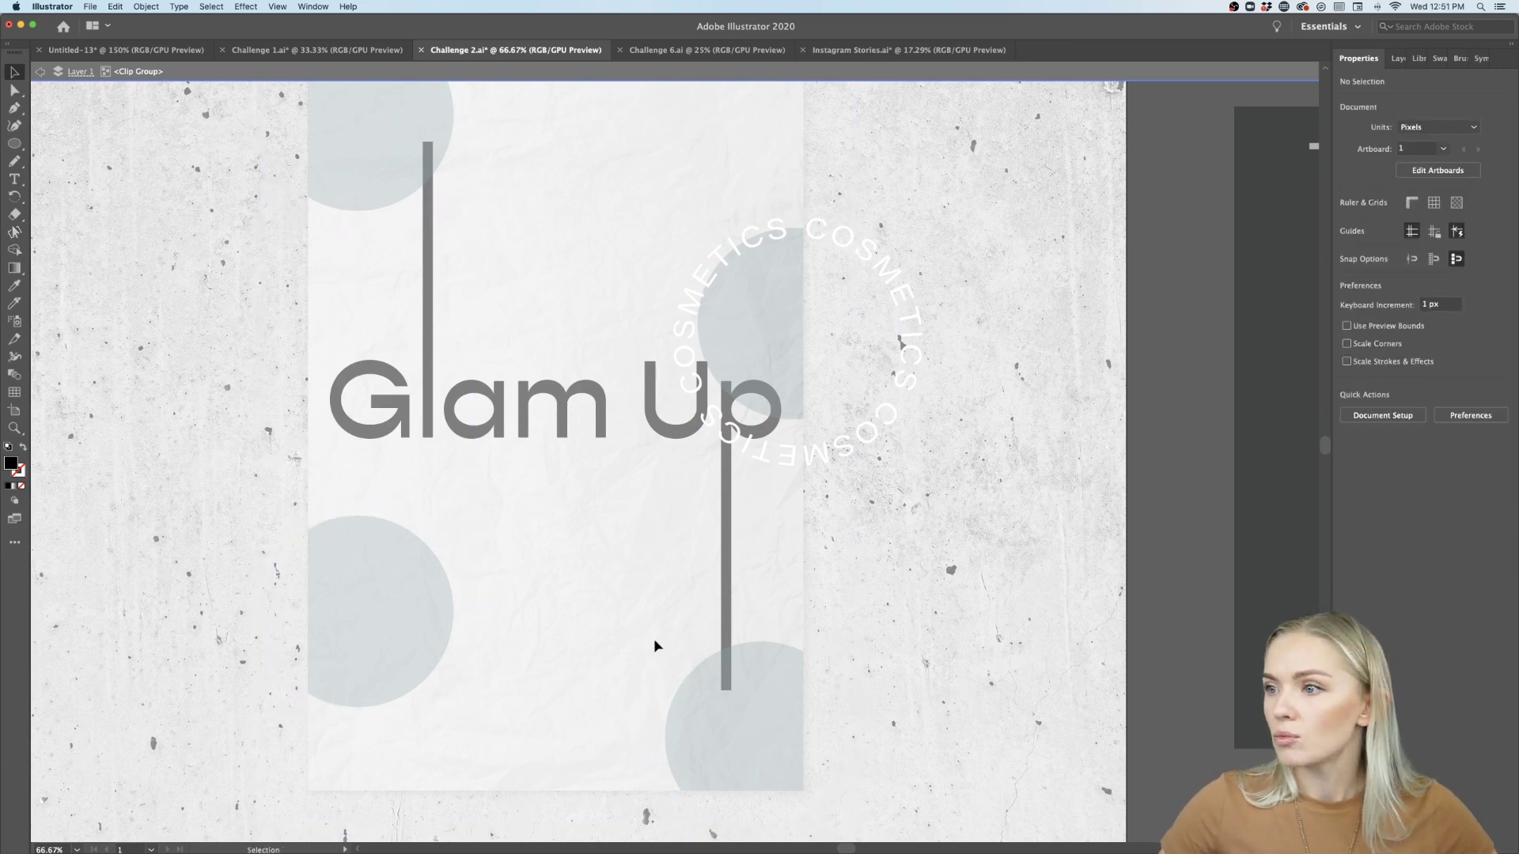
{"action": "double_click", "coordinate": [653, 639]}
Move the COSMETICS circular text so it surrounds the upper-right circle evenly, and change its fill to black.
{"action": "left_click_drag", "start_coordinate": [794, 452], "coordinate": [793, 439]}
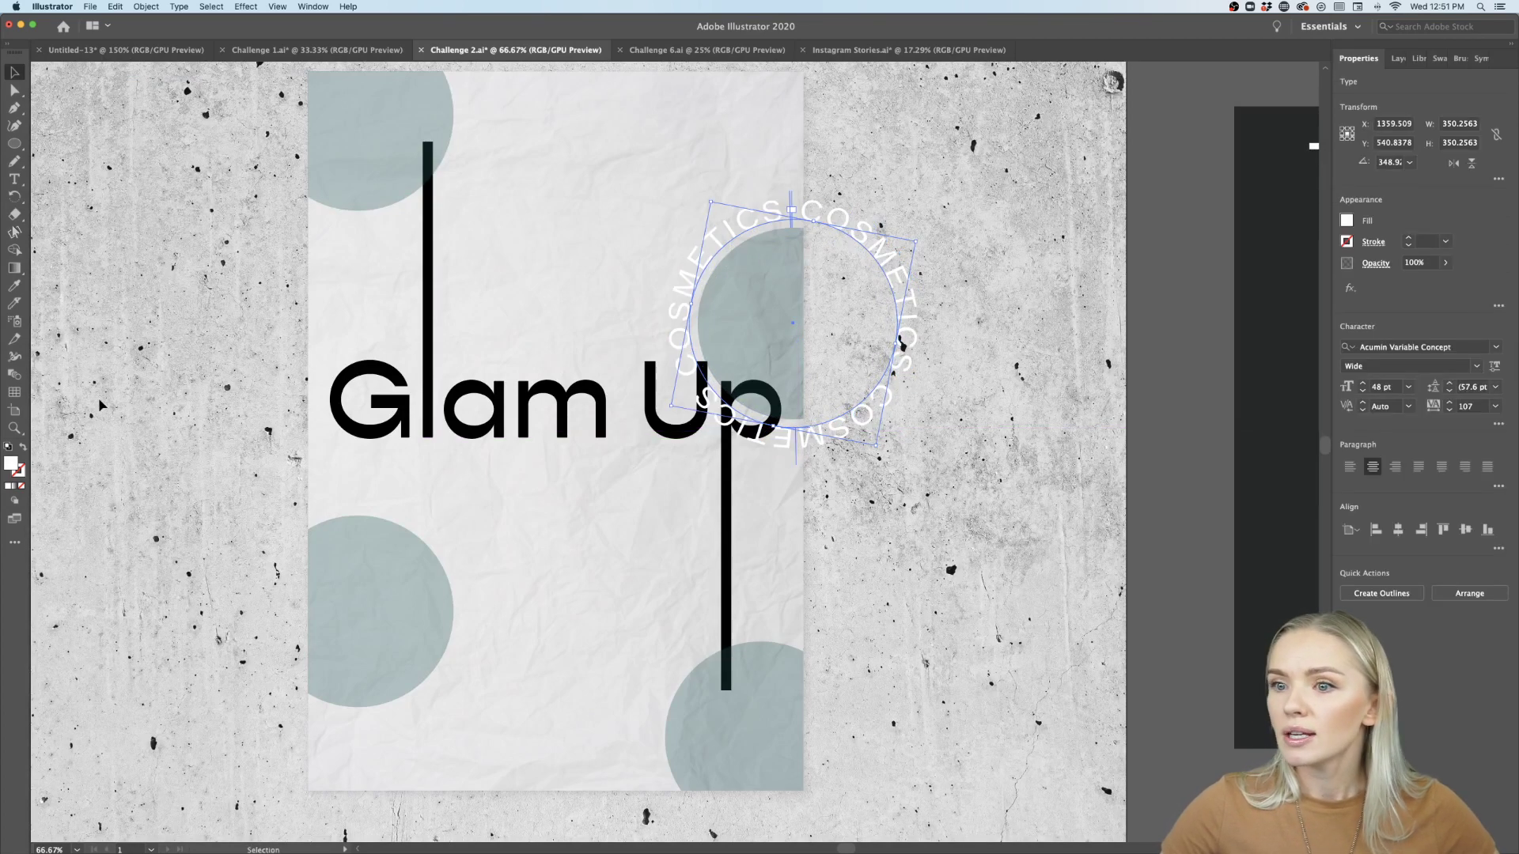
{"action": "double_click", "coordinate": [11, 465]}
{"action": "left_click", "coordinate": [851, 477]}
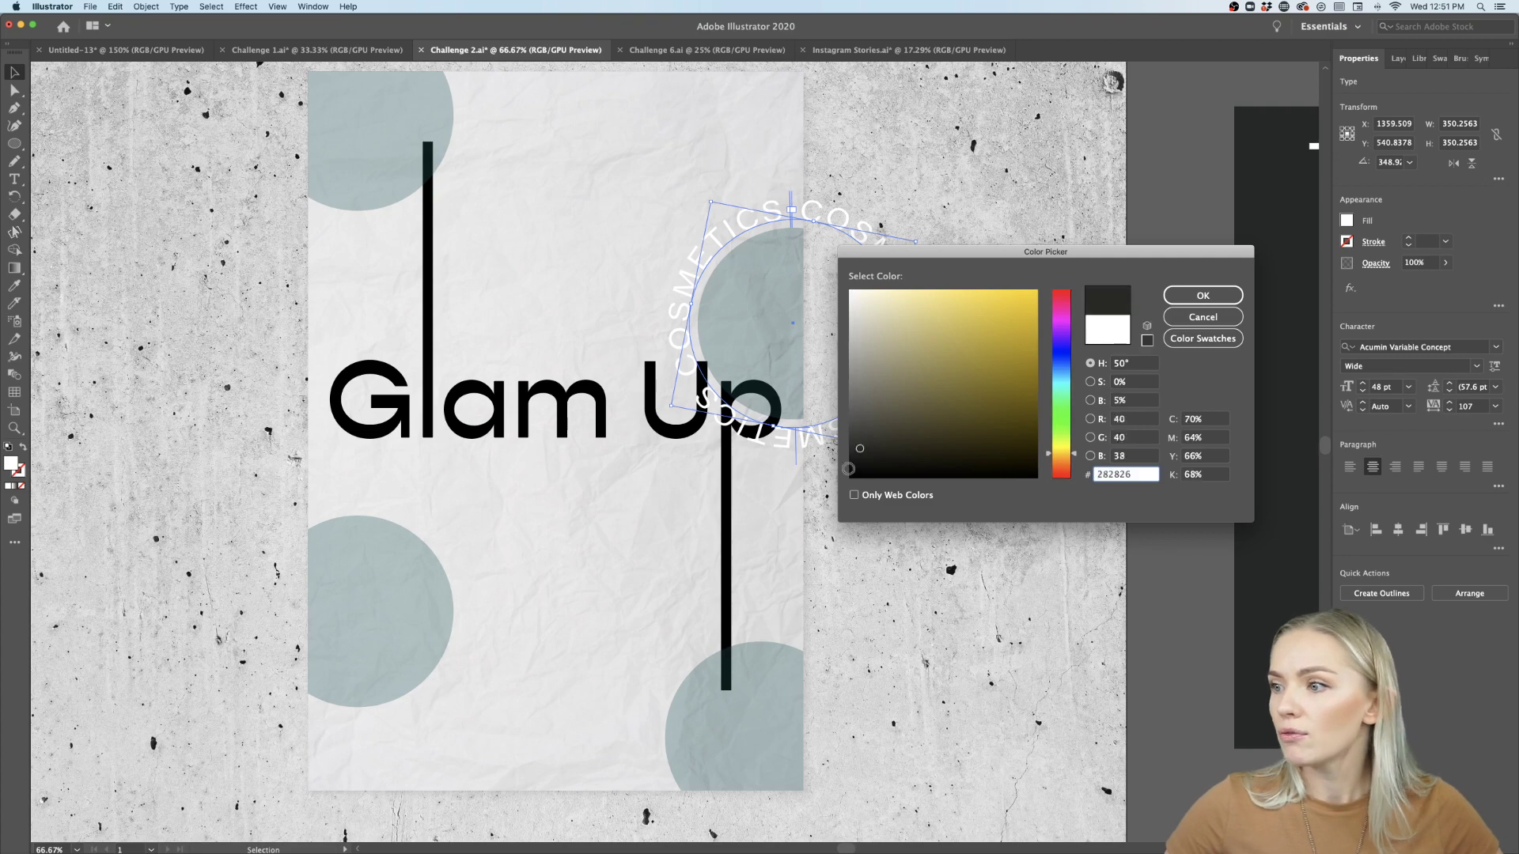
{"action": "key", "text": "Return"}
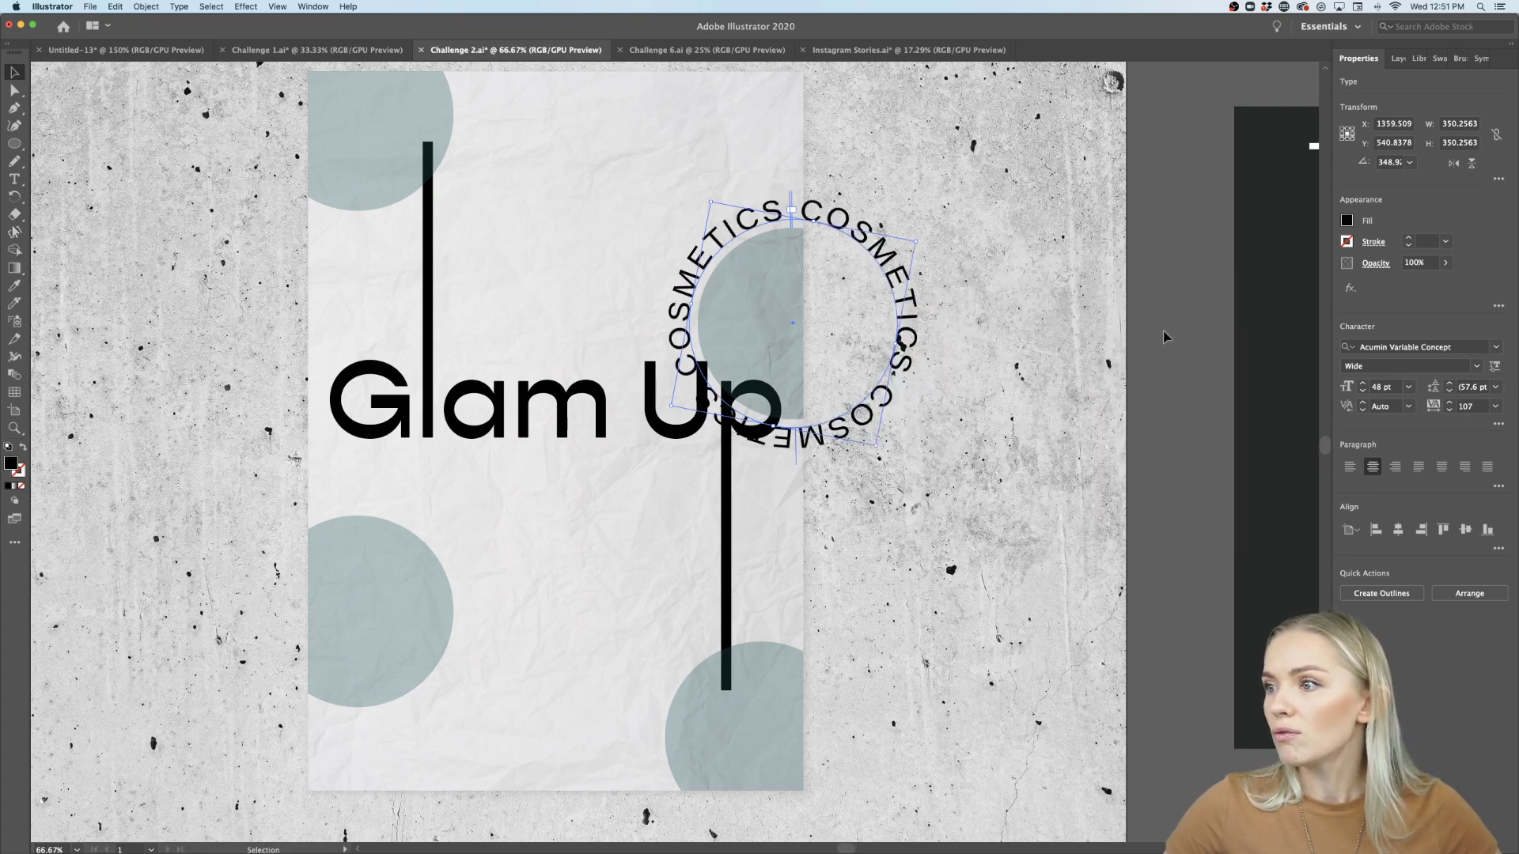
{"action": "left_click", "coordinate": [1068, 372]}
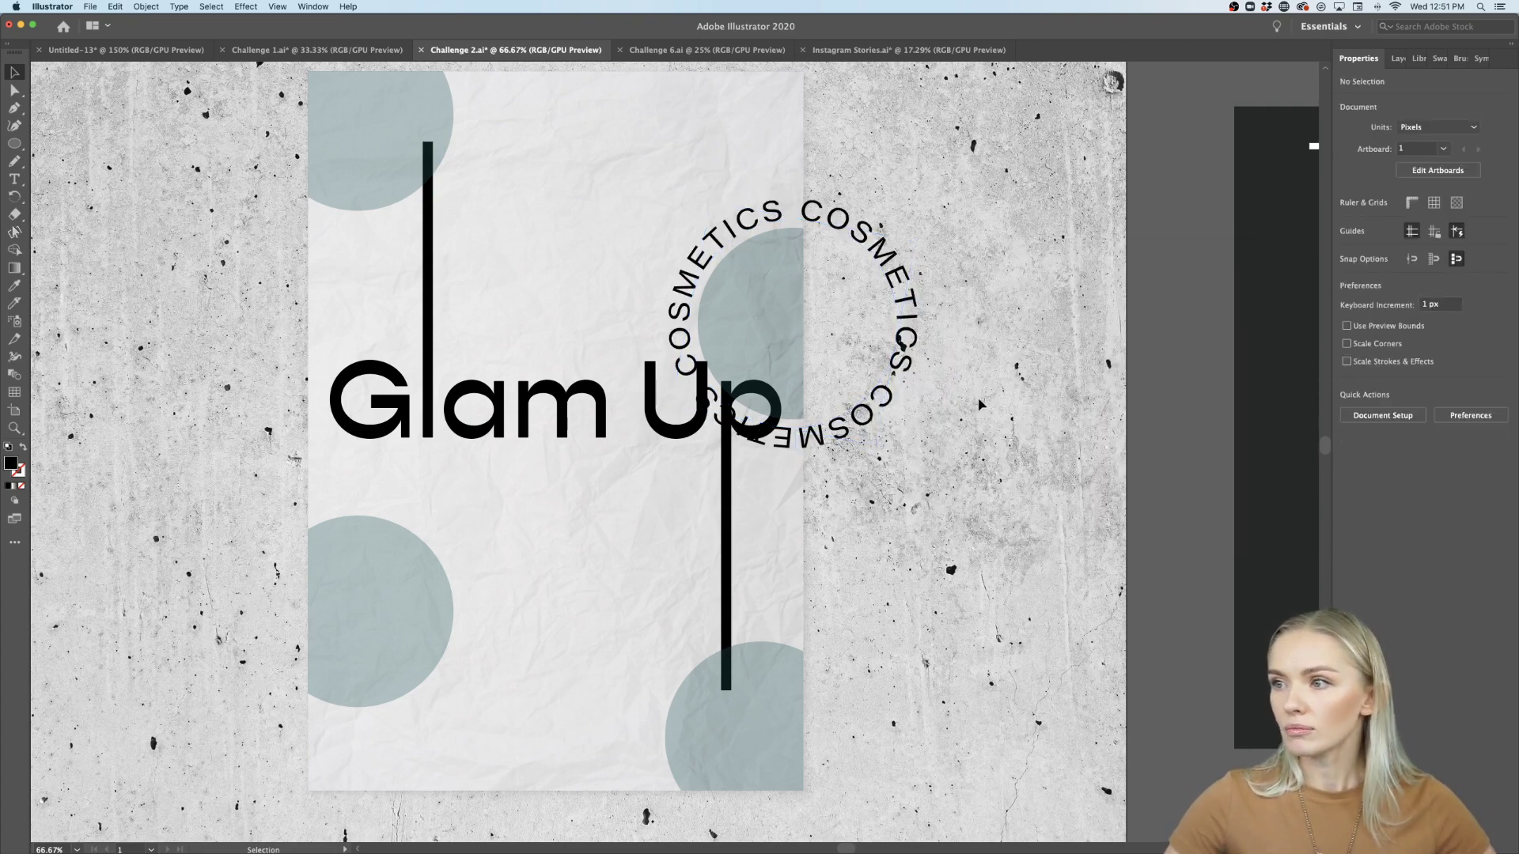
Duplicate the COSMETICS circular text around the poster's other three circles.
{"action": "key", "text": "super+minus"}
{"action": "key", "text": "super+minus"}
{"action": "left_click_drag", "start_coordinate": [918, 370], "coordinate": [923, 547]}
Change the fill of all four circles inside the poster's clip group to dark blue and leave isolation mode.
{"action": "double_click", "coordinate": [875, 554]}
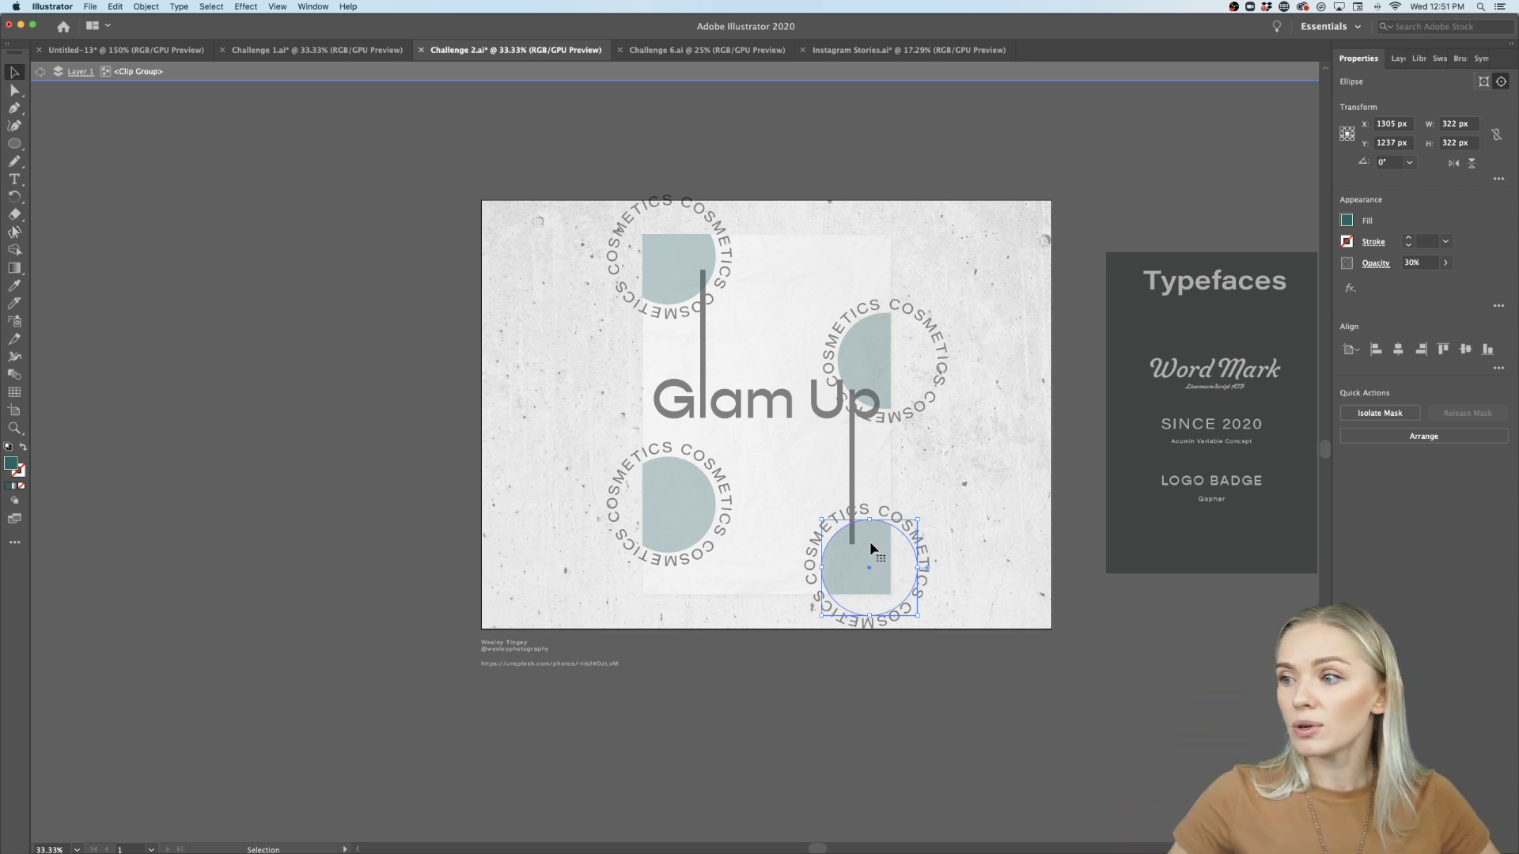
{"action": "left_click", "coordinate": [868, 366], "text": "shift"}
{"action": "left_click", "coordinate": [678, 303], "text": "shift"}
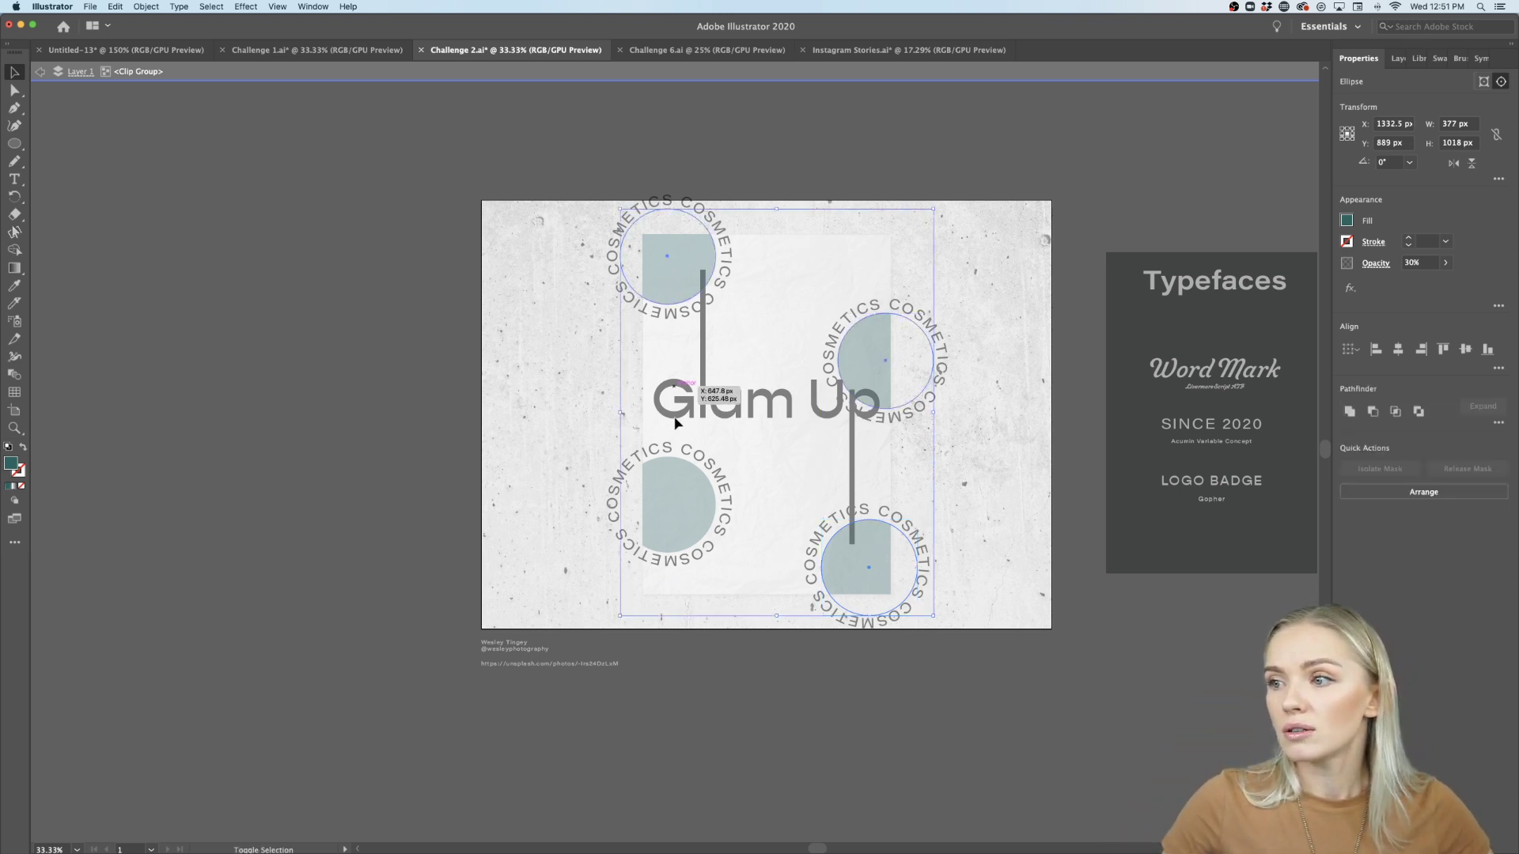
{"action": "left_click", "coordinate": [678, 491], "text": "shift"}
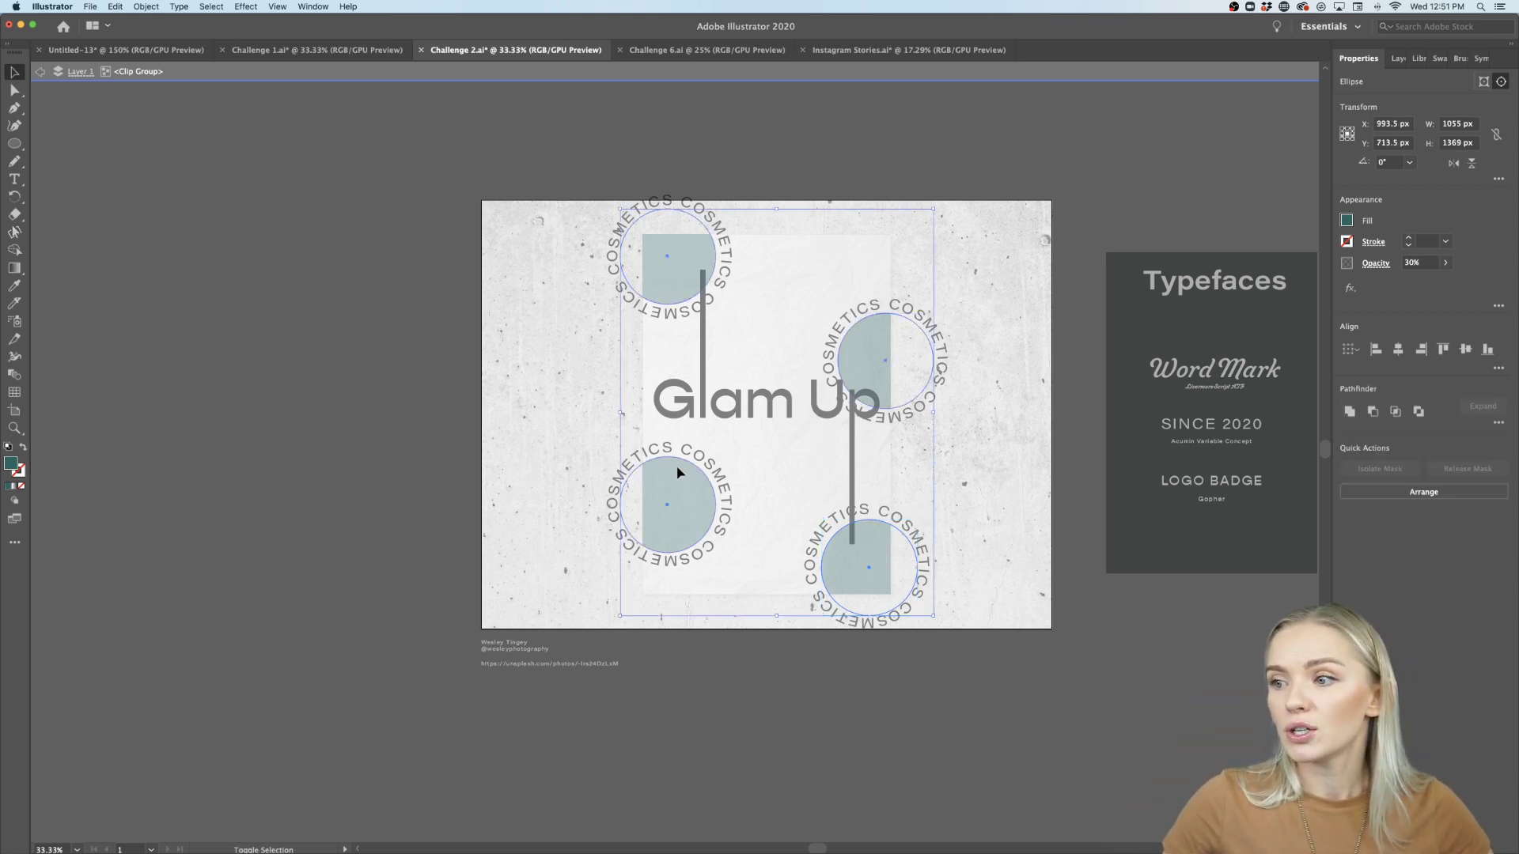
{"action": "double_click", "coordinate": [11, 463]}
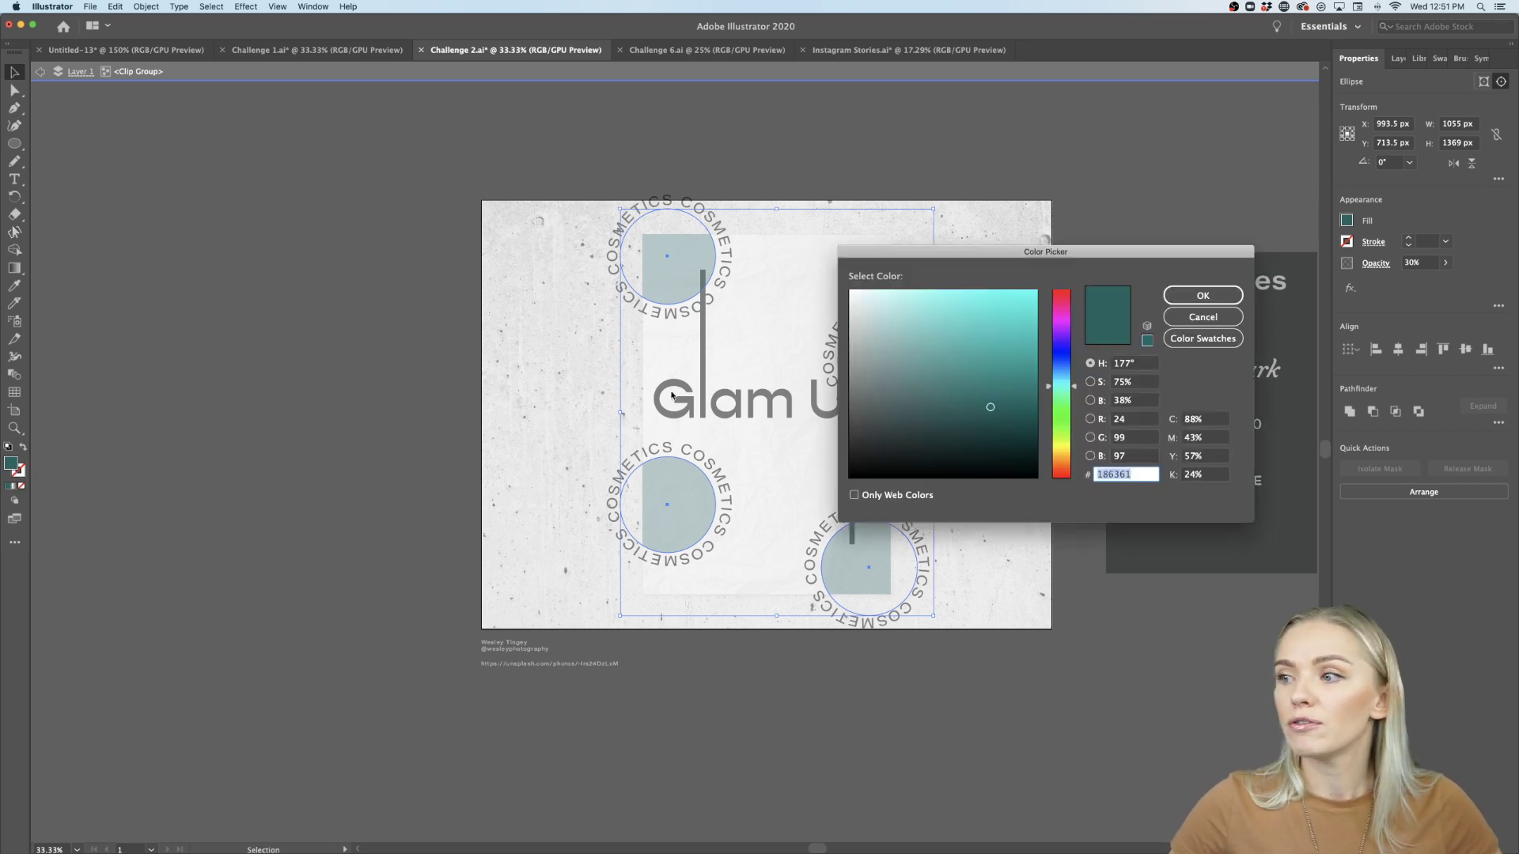
{"action": "type", "text": "195e5a"}
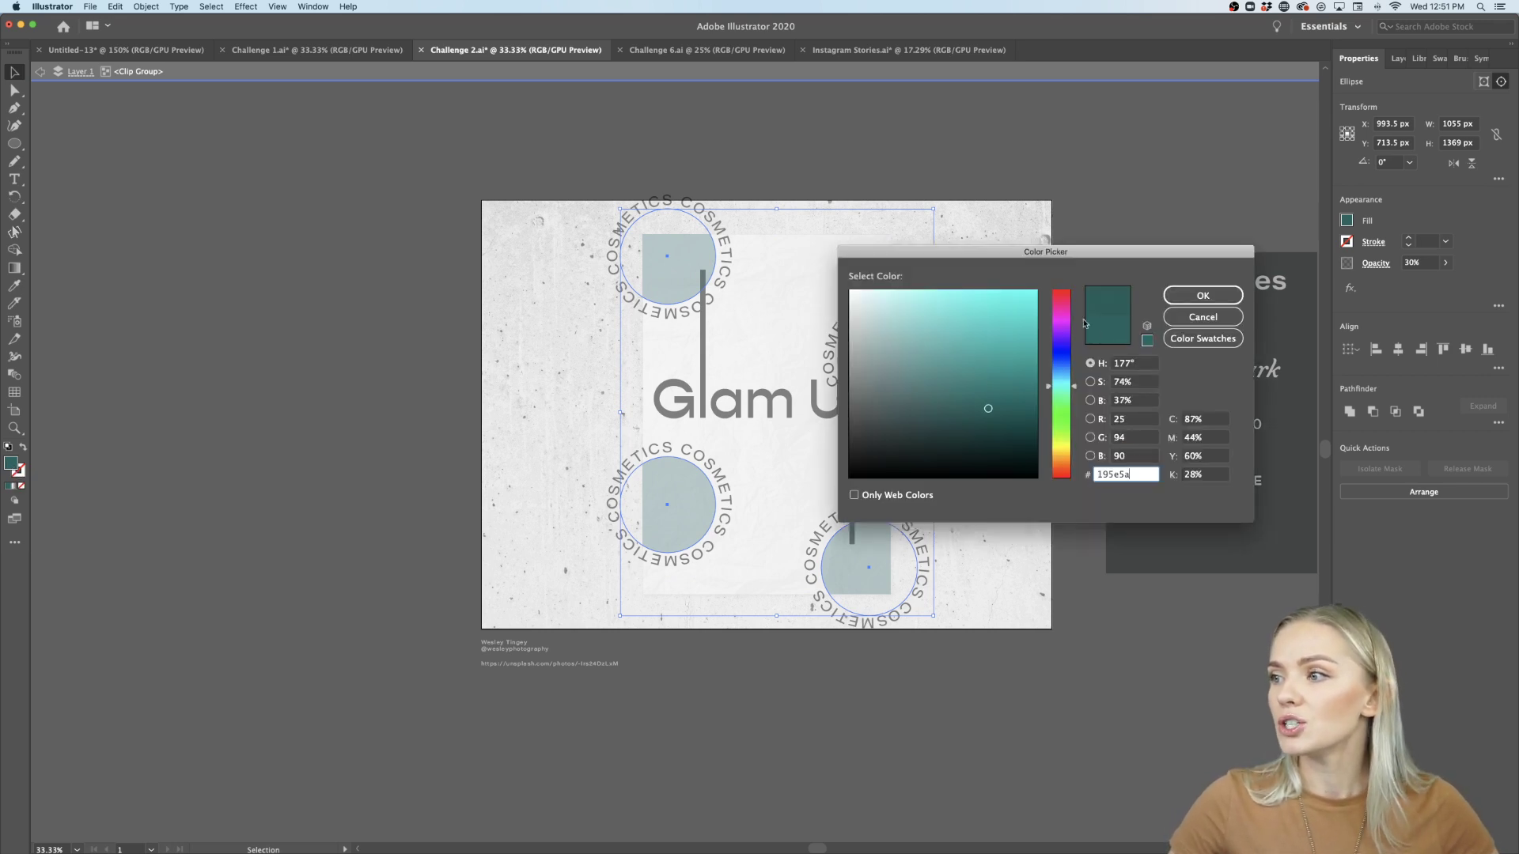
{"action": "left_click", "coordinate": [1065, 340]}
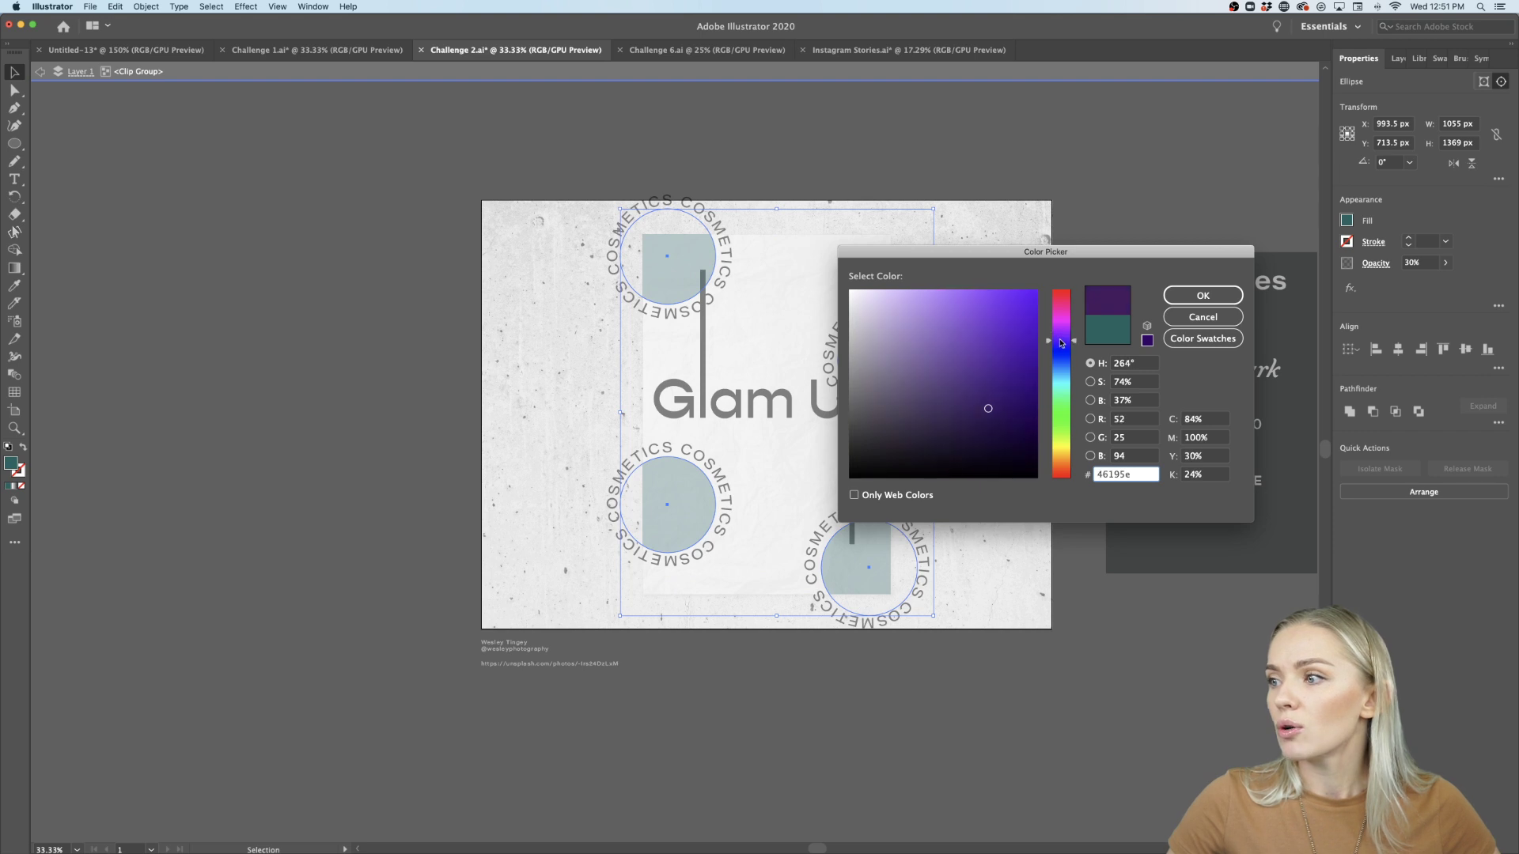
{"action": "left_click", "coordinate": [1059, 377]}
{"action": "key", "text": "Return"}
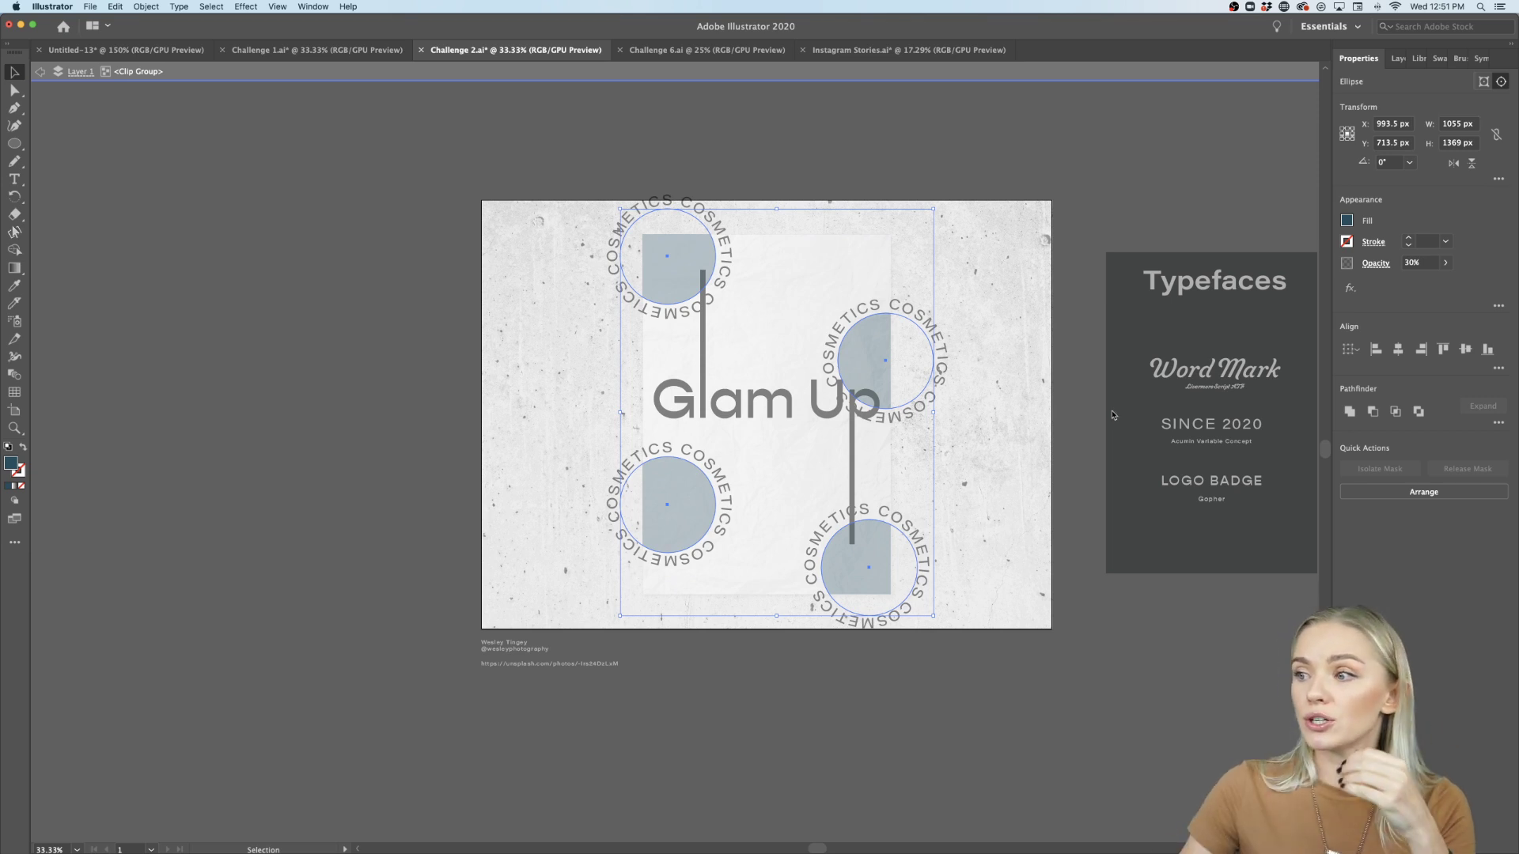
{"action": "double_click", "coordinate": [1083, 413]}
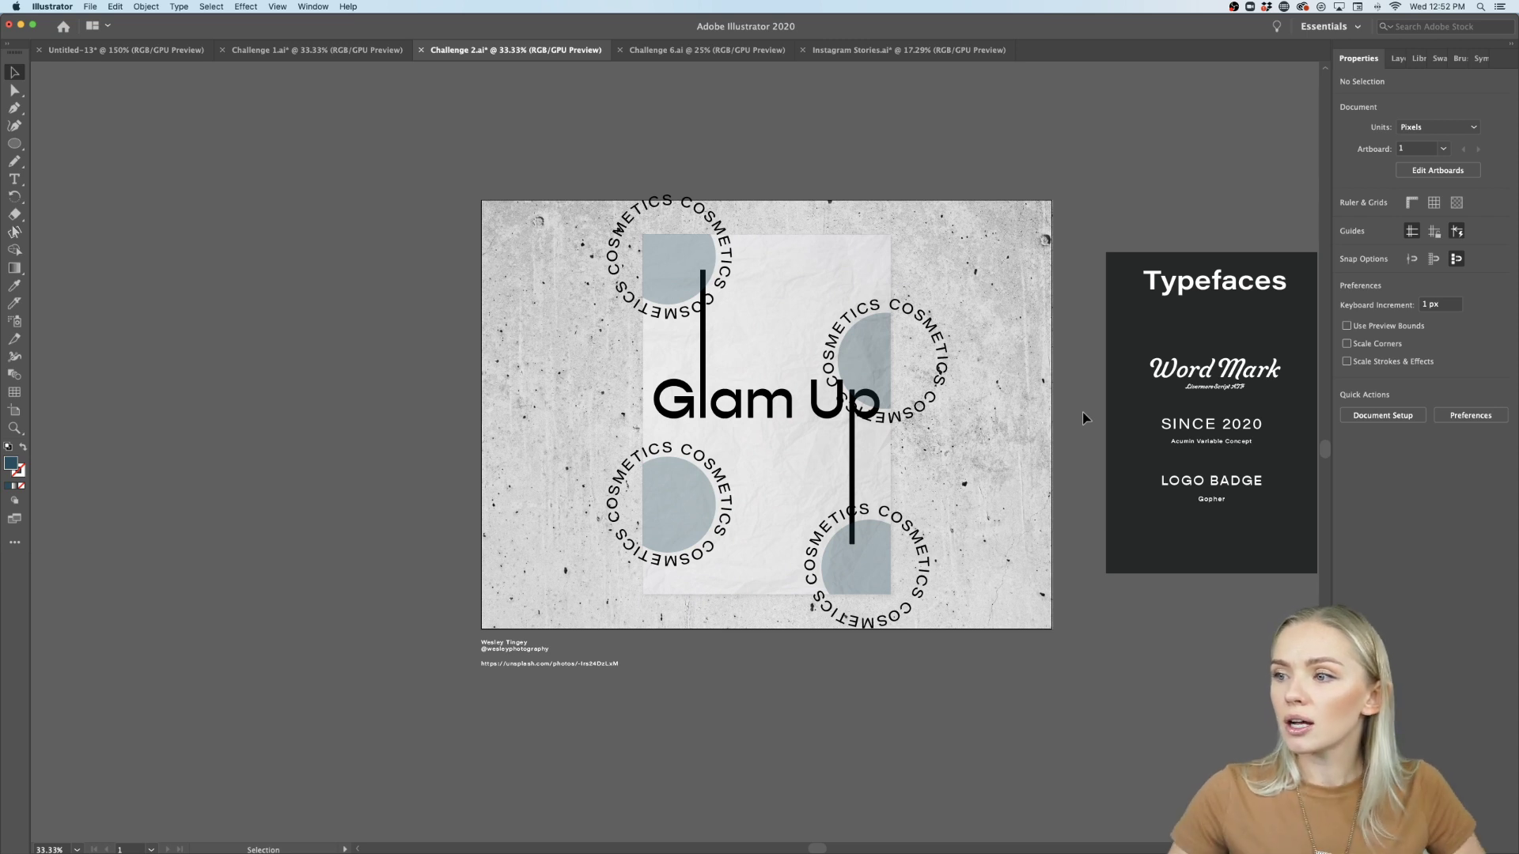
Apply the Typefaces panel's dark grey fill to the Glam Up lettering with the Eyedropper.
{"action": "left_click", "coordinate": [1178, 529]}
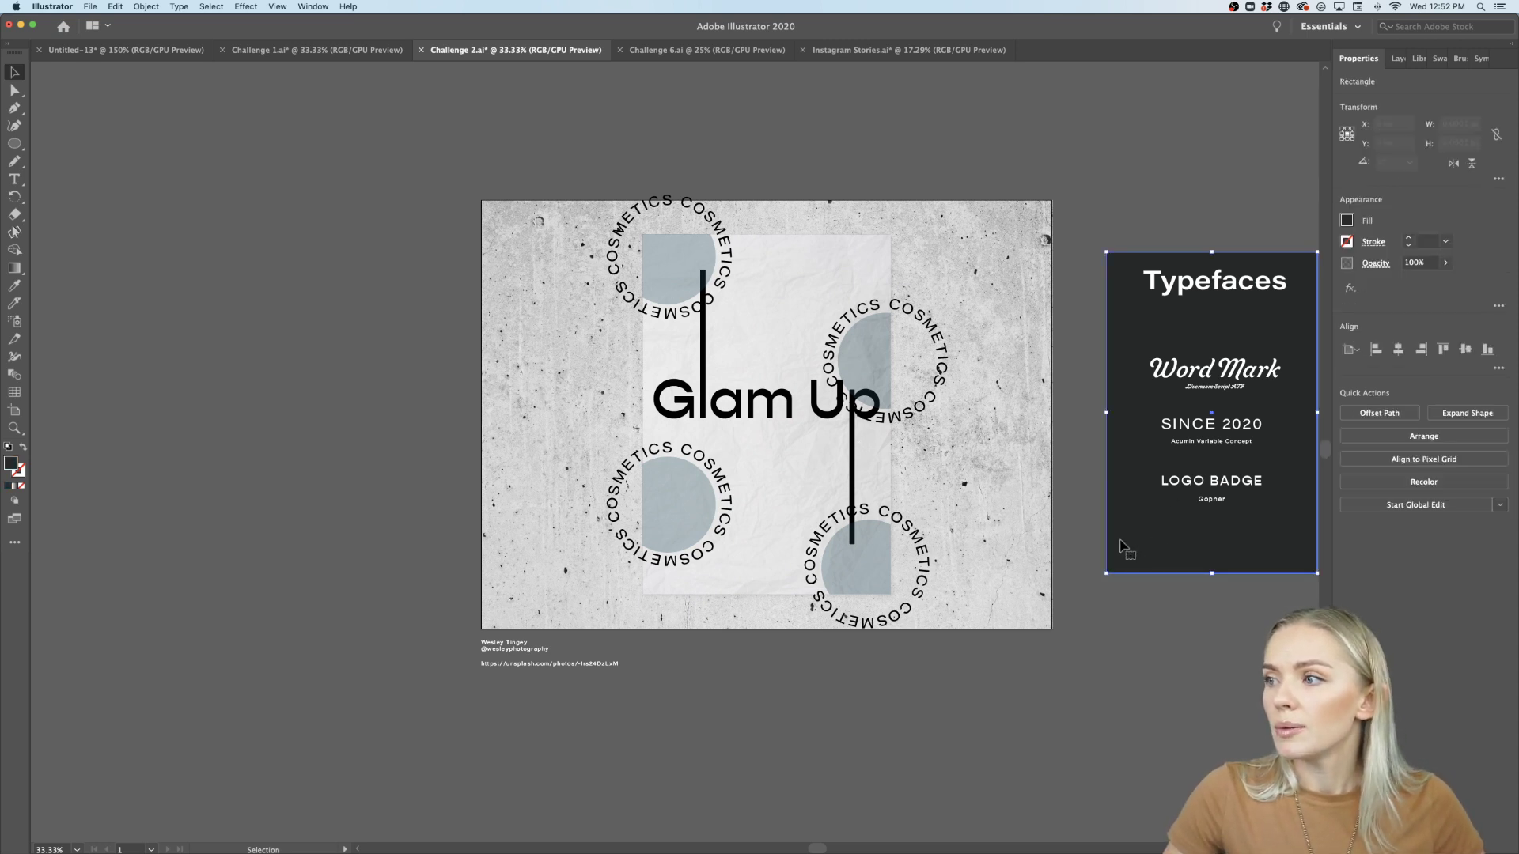
{"action": "left_click", "coordinate": [836, 426]}
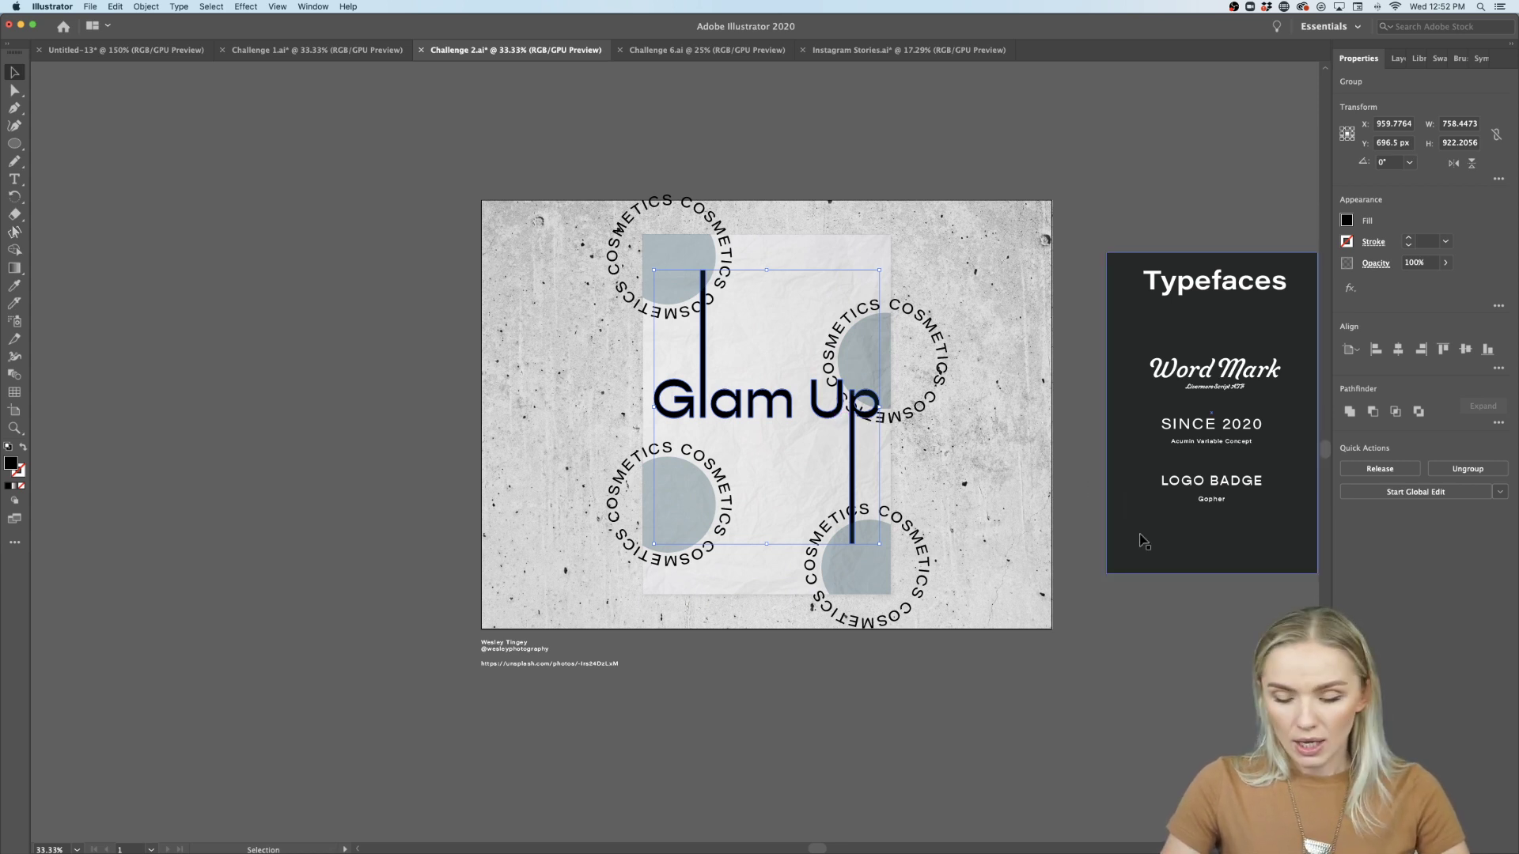
{"action": "key", "text": "i"}
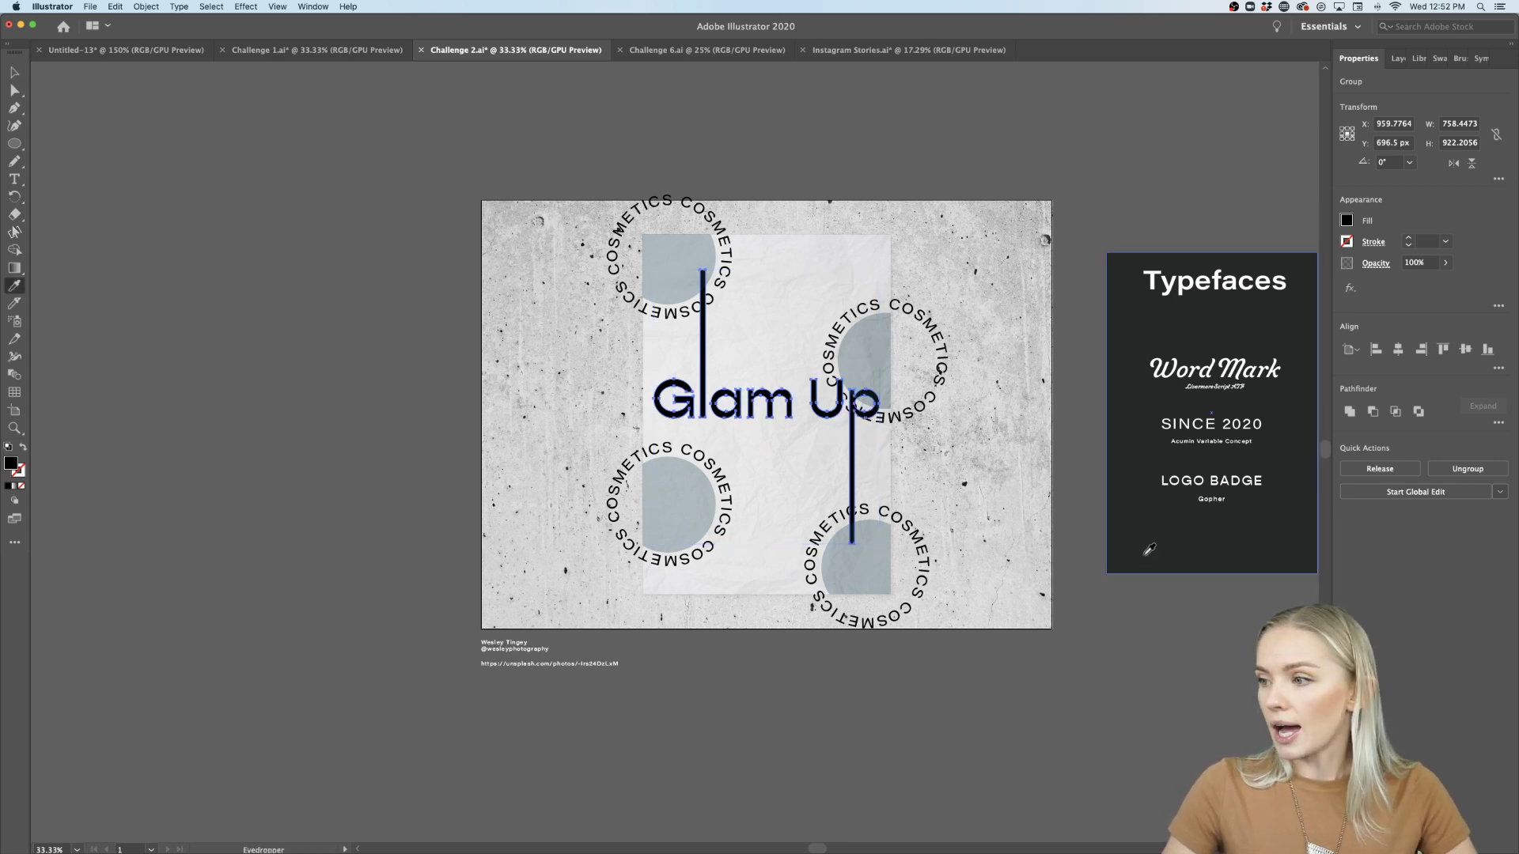
{"action": "key", "text": "v"}
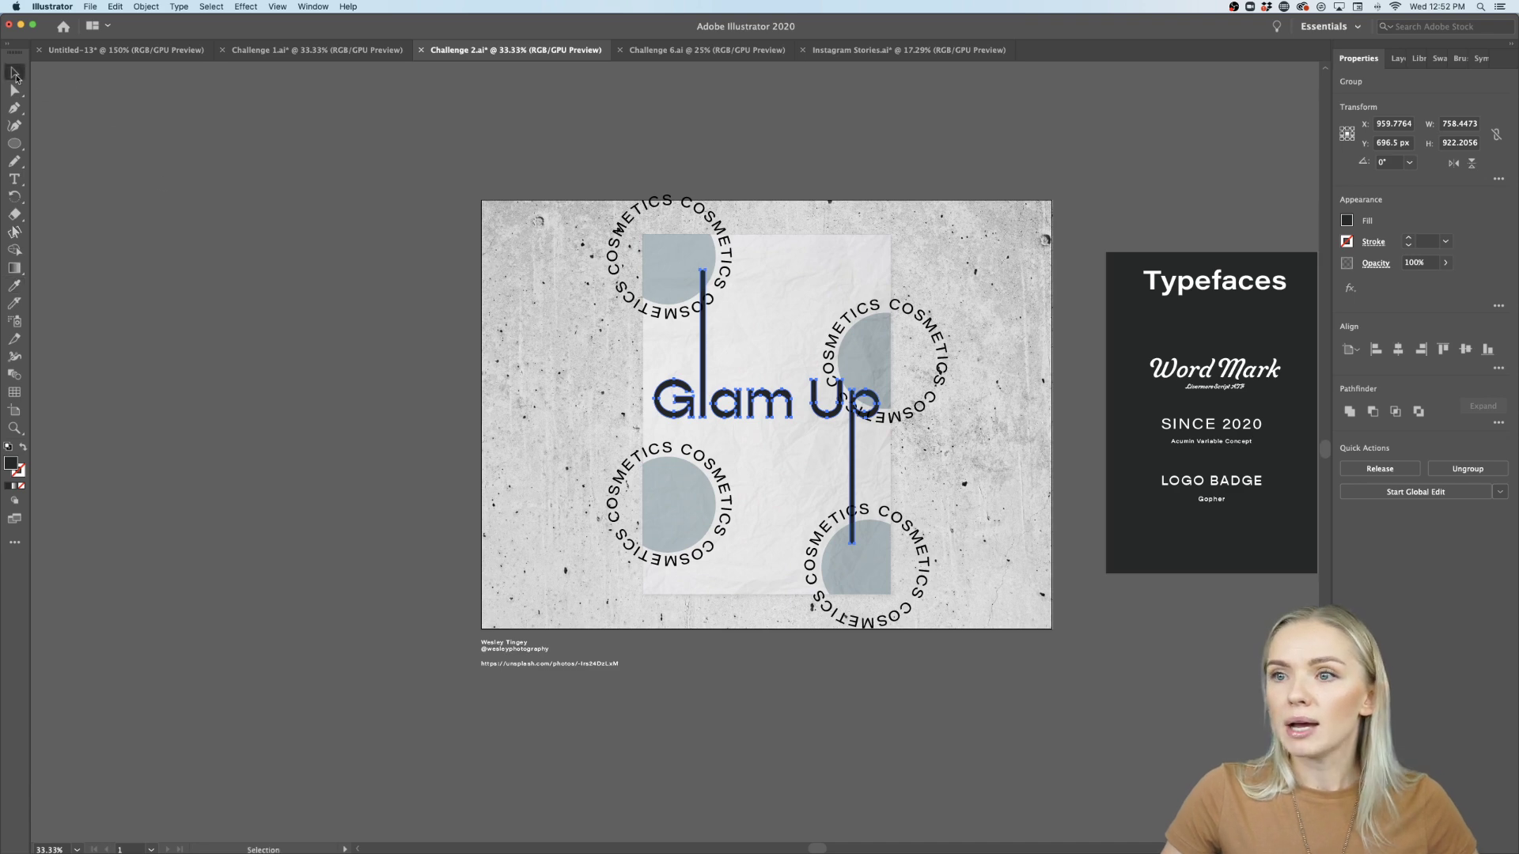
Lengthen the stem of the p in the Glam Up lettering down to the poster's bottom edge by moving its two end anchor points.
{"action": "left_click", "coordinate": [230, 339]}
{"action": "scroll", "coordinate": [231, 363], "scroll_direction": "right", "scroll_amount": 5}
{"action": "scroll", "coordinate": [700, 445], "scroll_direction": "up", "scroll_amount": 1, "text": "alt"}
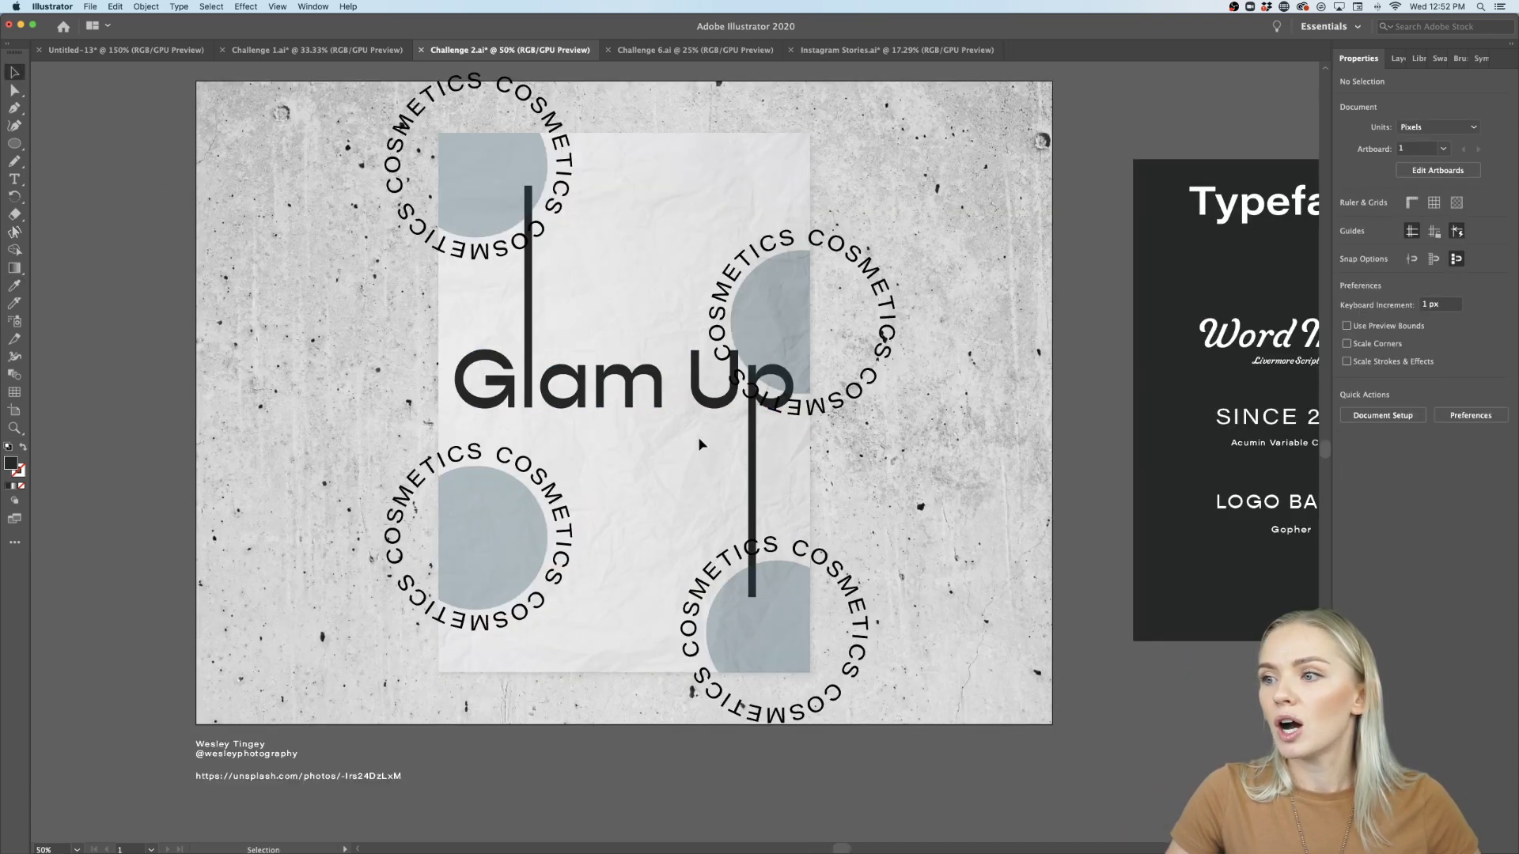
{"action": "scroll", "coordinate": [697, 436], "scroll_direction": "right", "scroll_amount": 5}
{"action": "scroll", "coordinate": [657, 539], "scroll_direction": "up", "scroll_amount": 1}
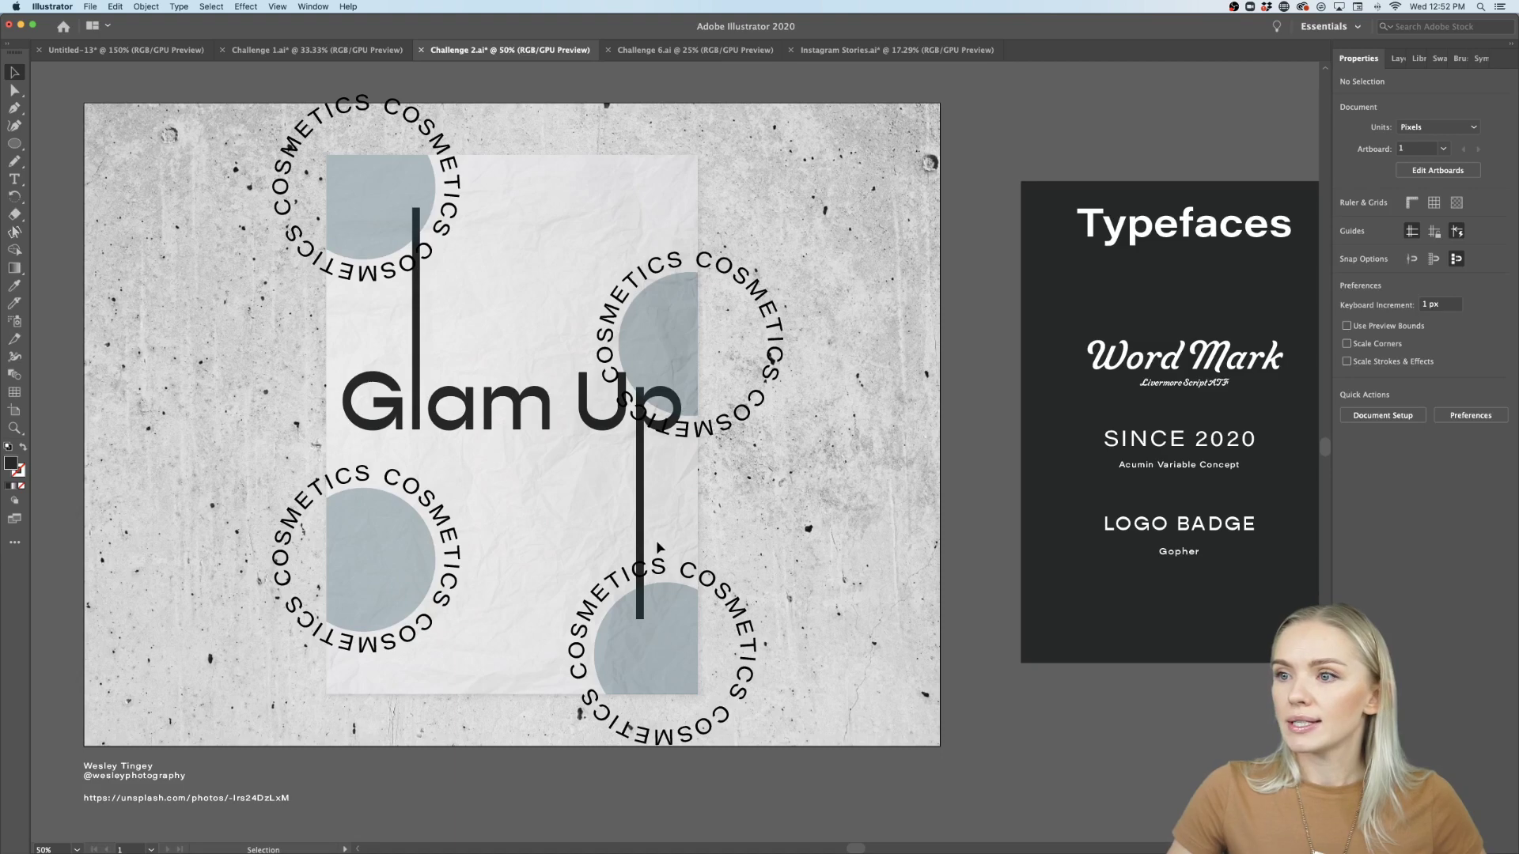
{"action": "scroll", "coordinate": [650, 570], "scroll_direction": "down", "scroll_amount": 3}
{"action": "scroll", "coordinate": [650, 585], "scroll_direction": "up", "scroll_amount": 2, "text": "alt"}
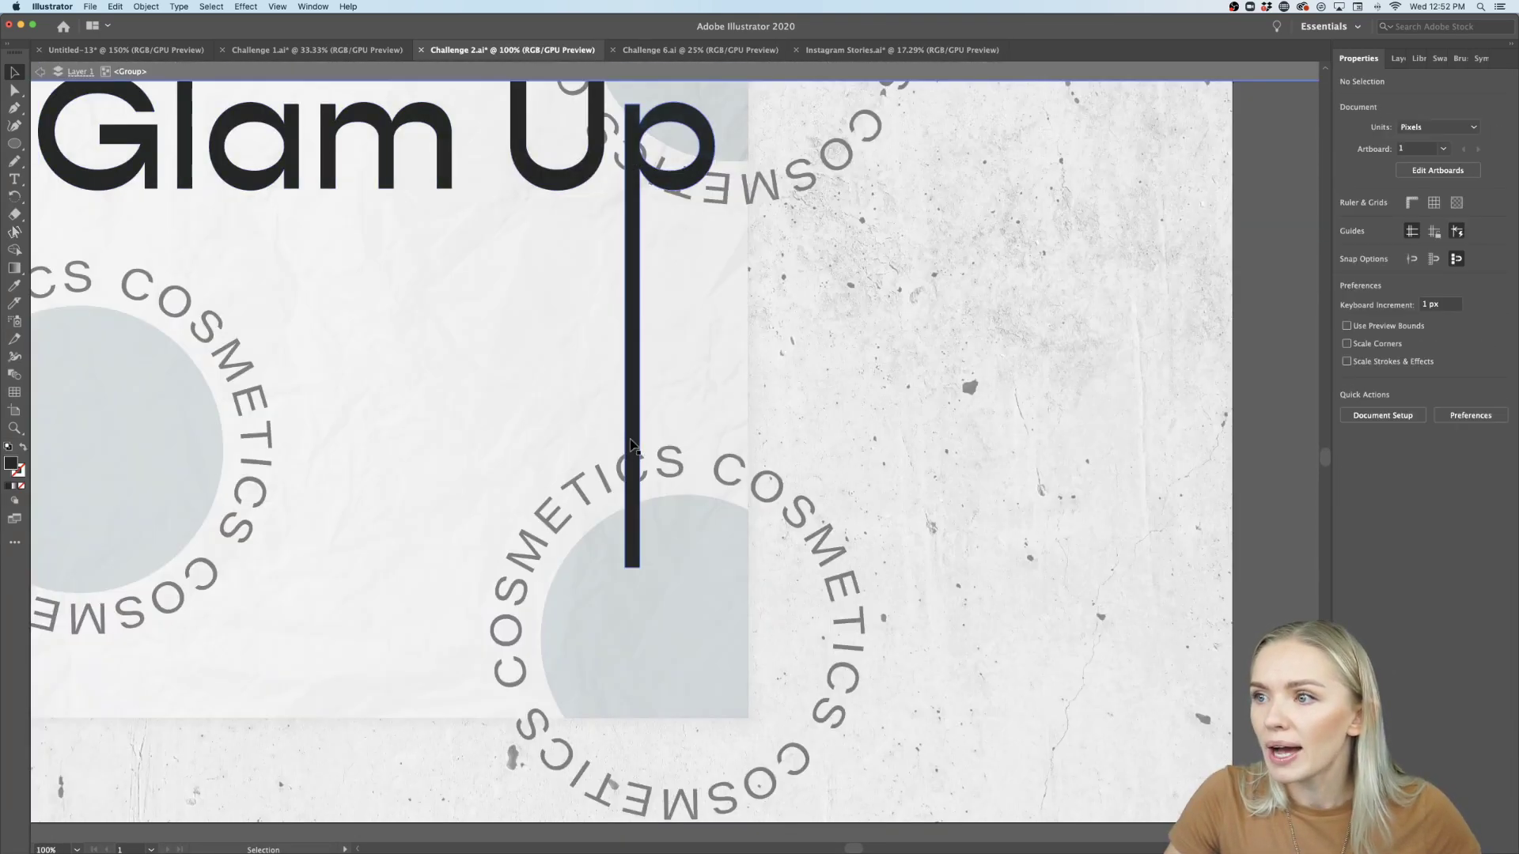
{"action": "left_click", "coordinate": [632, 491]}
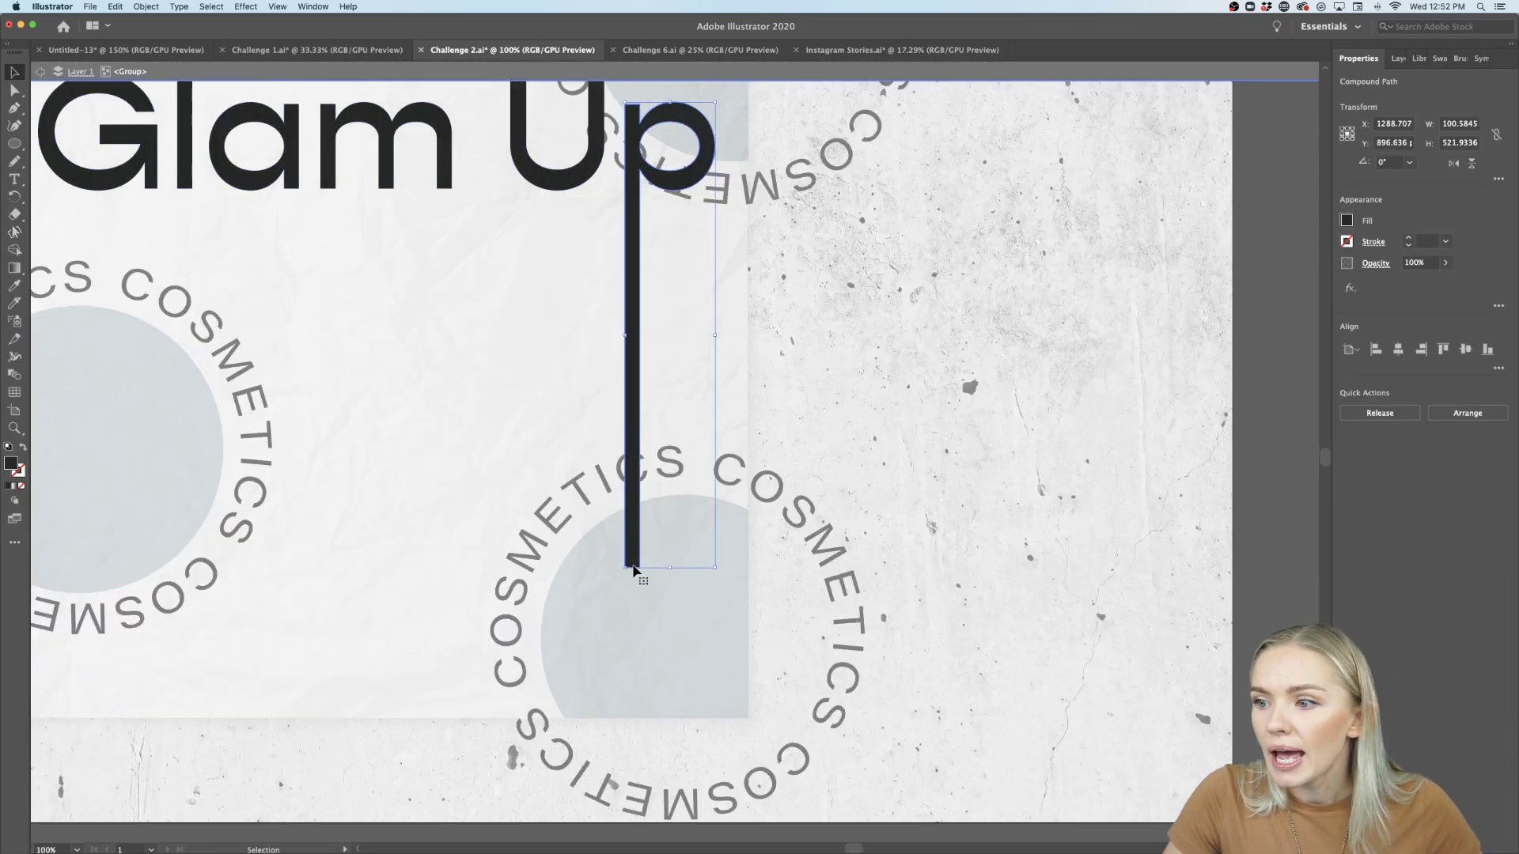
{"action": "left_click", "coordinate": [14, 89]}
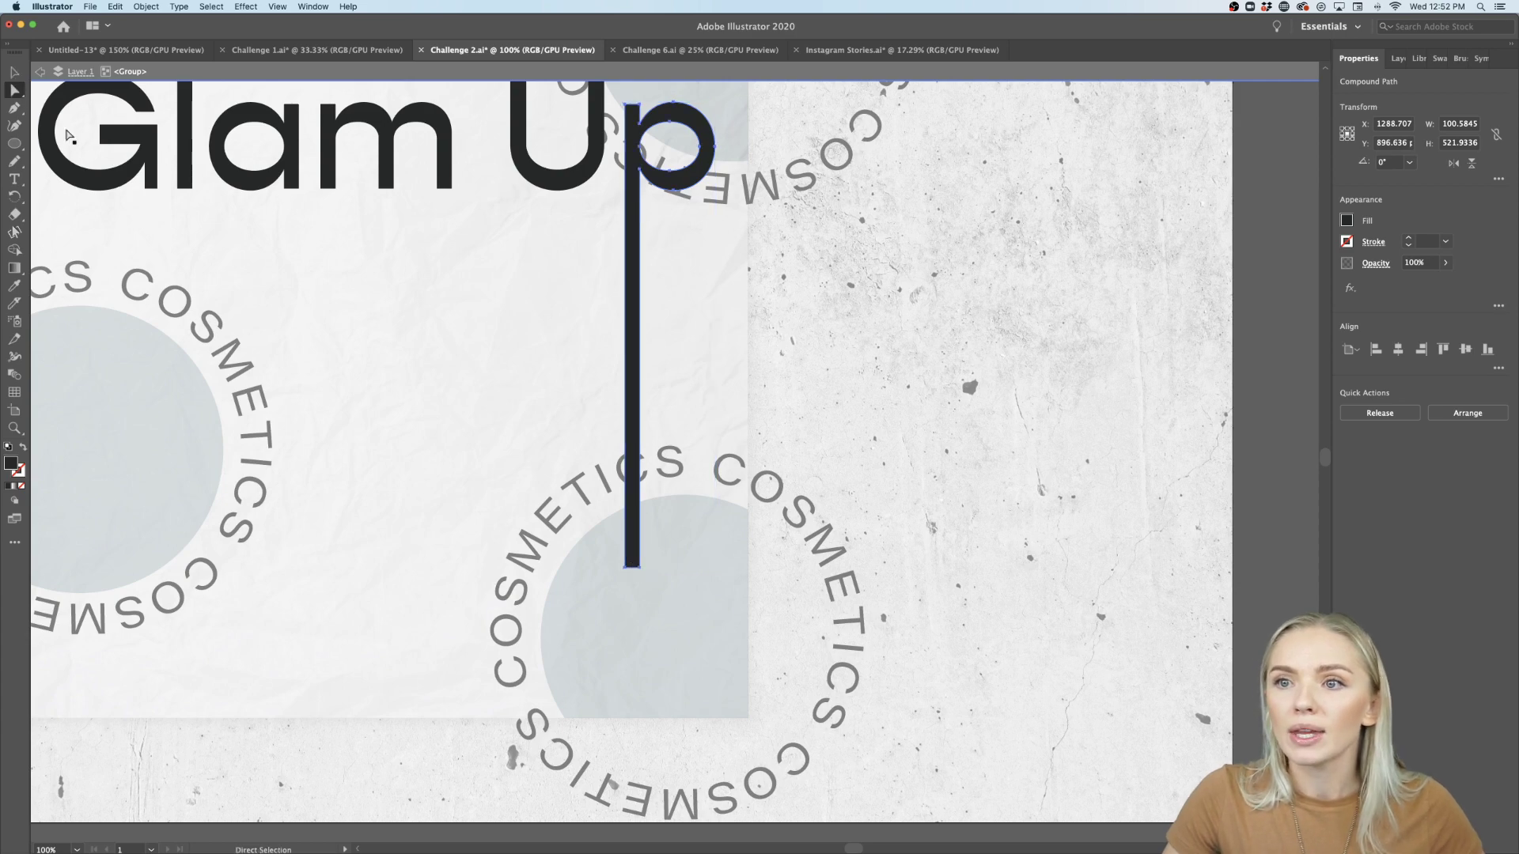
{"action": "scroll", "coordinate": [615, 619], "scroll_direction": "down", "scroll_amount": 1}
{"action": "scroll", "coordinate": [616, 619], "scroll_direction": "up", "scroll_amount": 2, "text": "alt"}
{"action": "scroll", "coordinate": [616, 619], "scroll_direction": "down", "scroll_amount": 1}
{"action": "scroll", "coordinate": [616, 620], "scroll_direction": "right", "scroll_amount": 1}
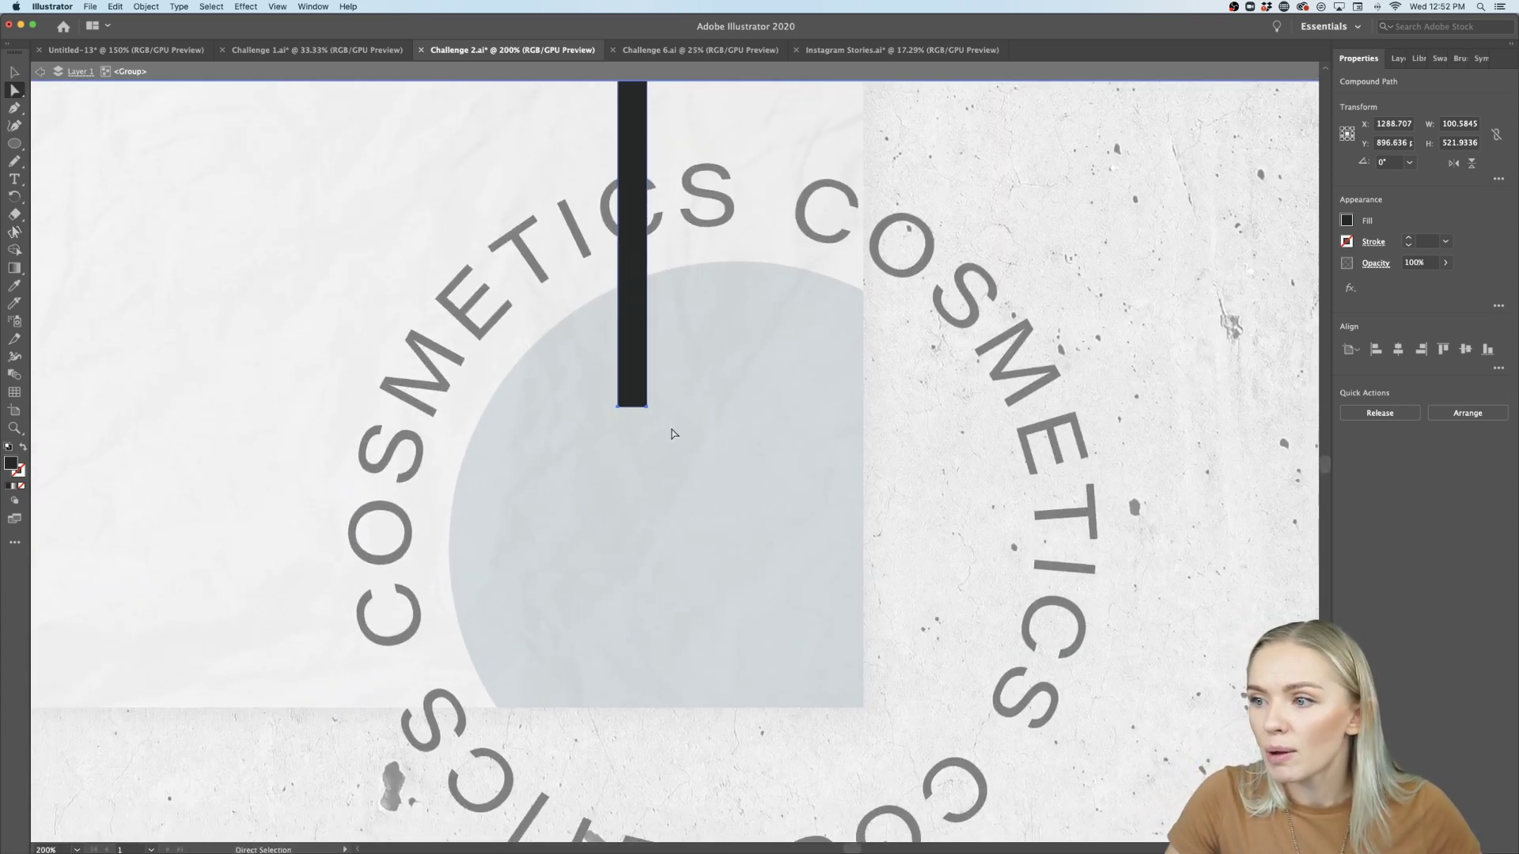
{"action": "left_click", "coordinate": [647, 407]}
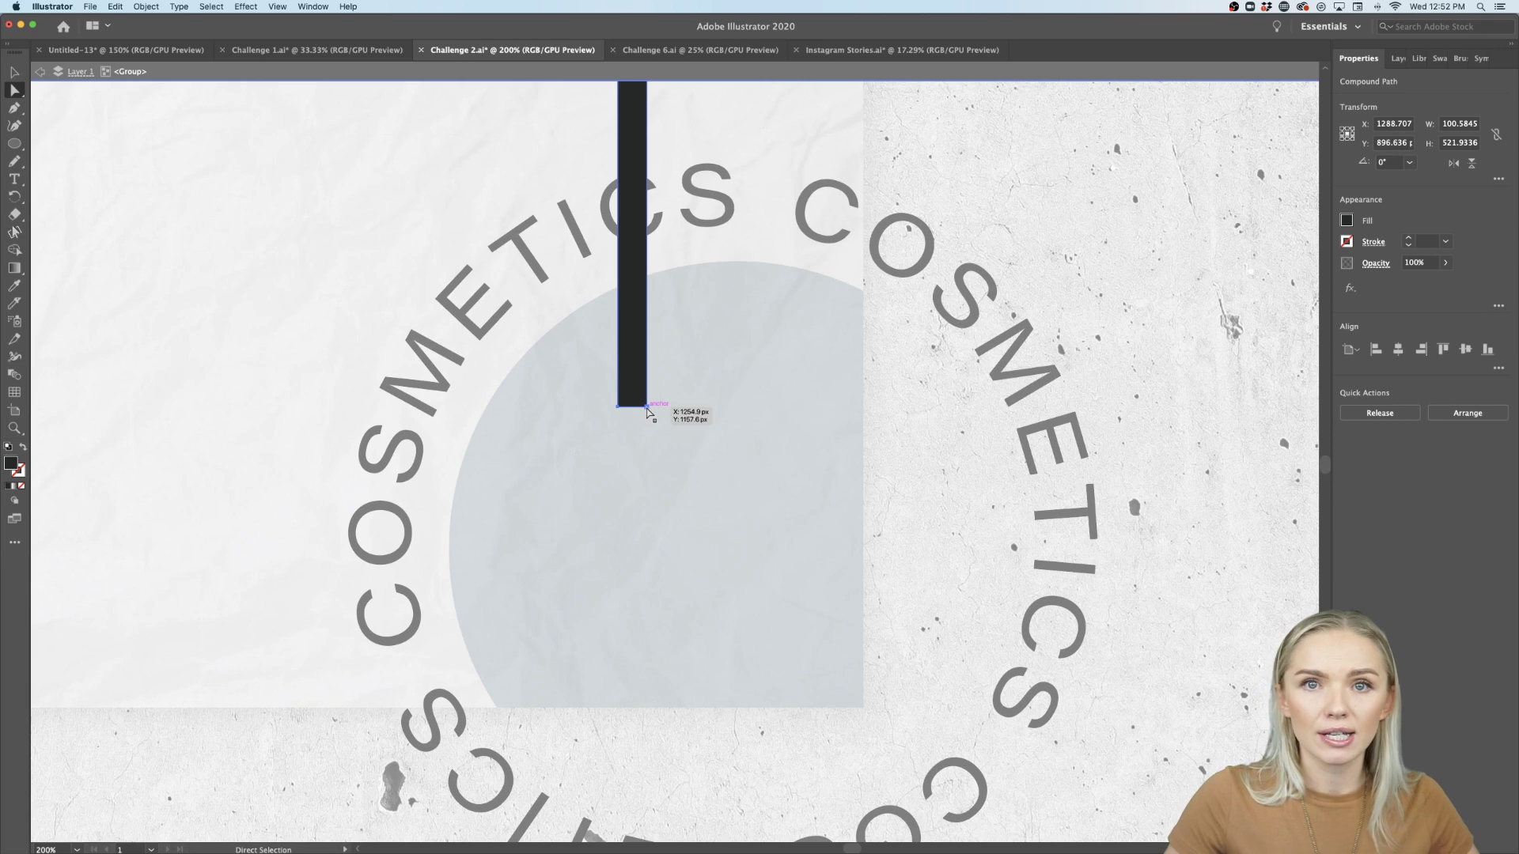
{"action": "left_click", "coordinate": [647, 407]}
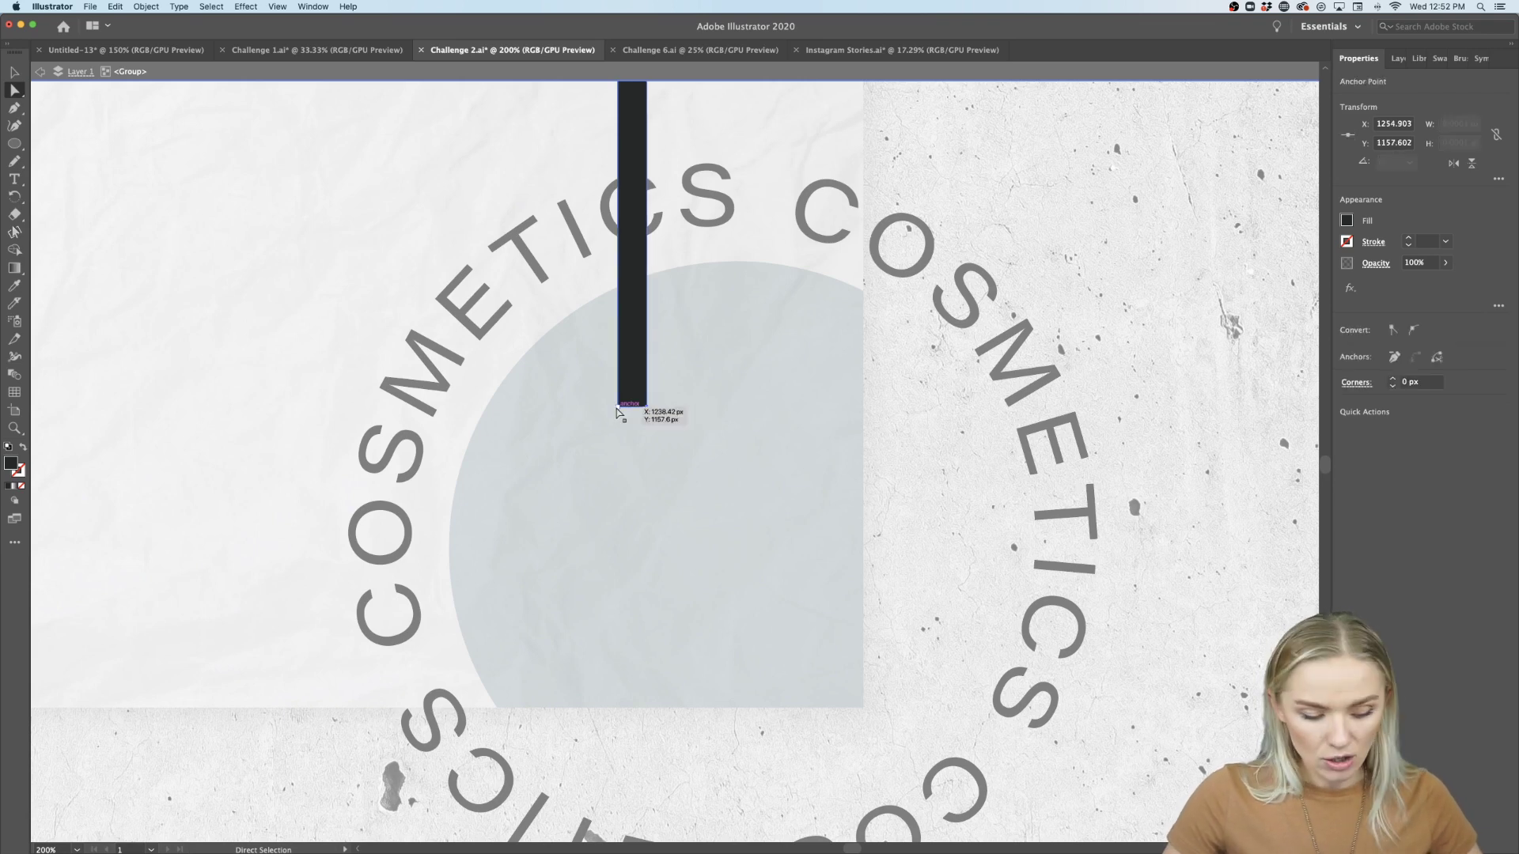
{"action": "left_click", "coordinate": [632, 408]}
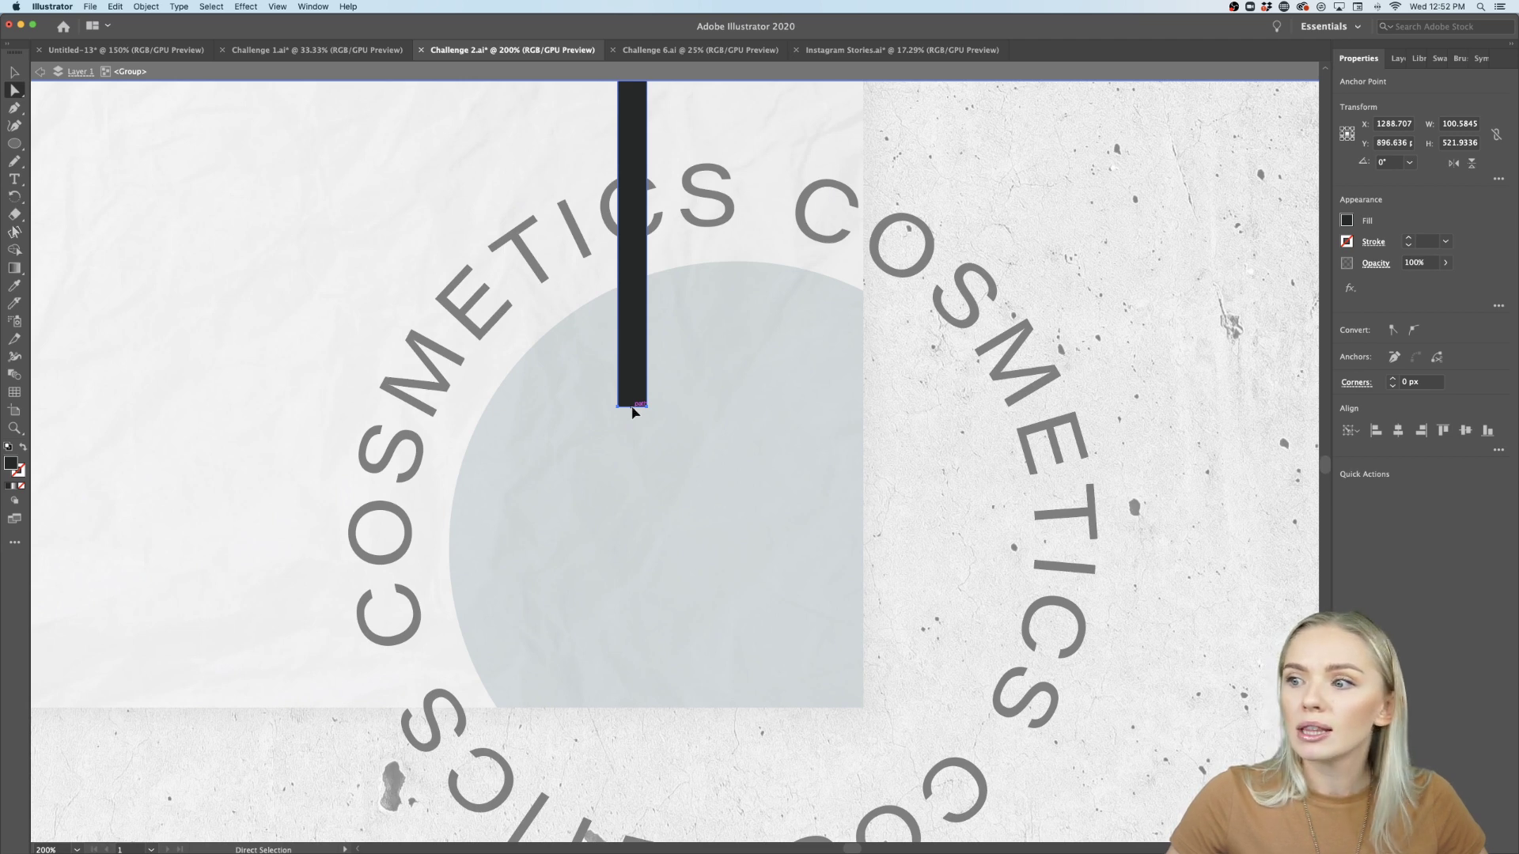
{"action": "left_click_drag", "start_coordinate": [632, 407], "coordinate": [643, 714]}
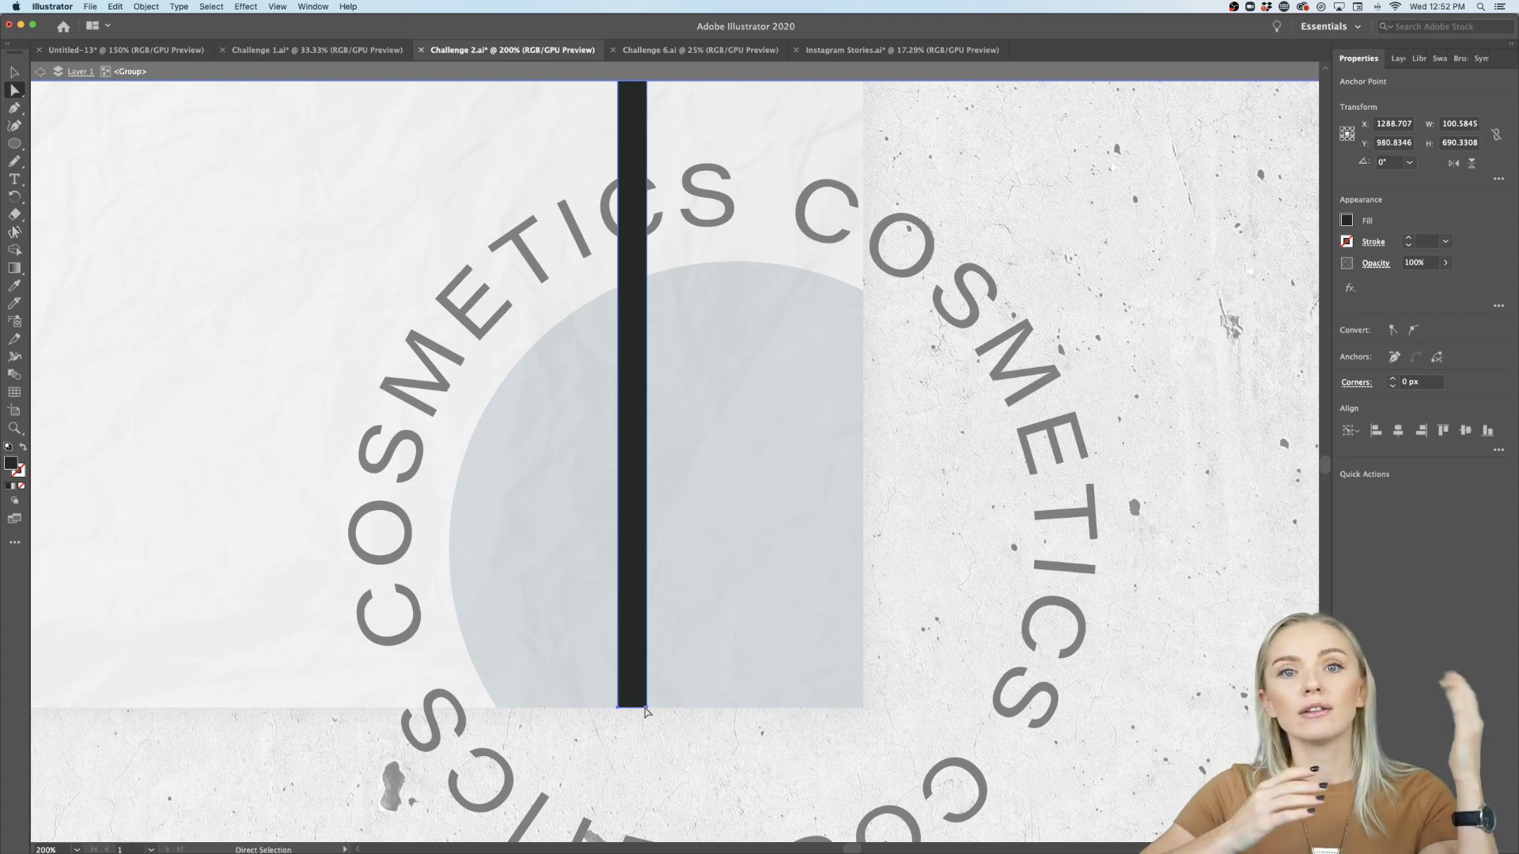
{"action": "left_click", "coordinate": [645, 712]}
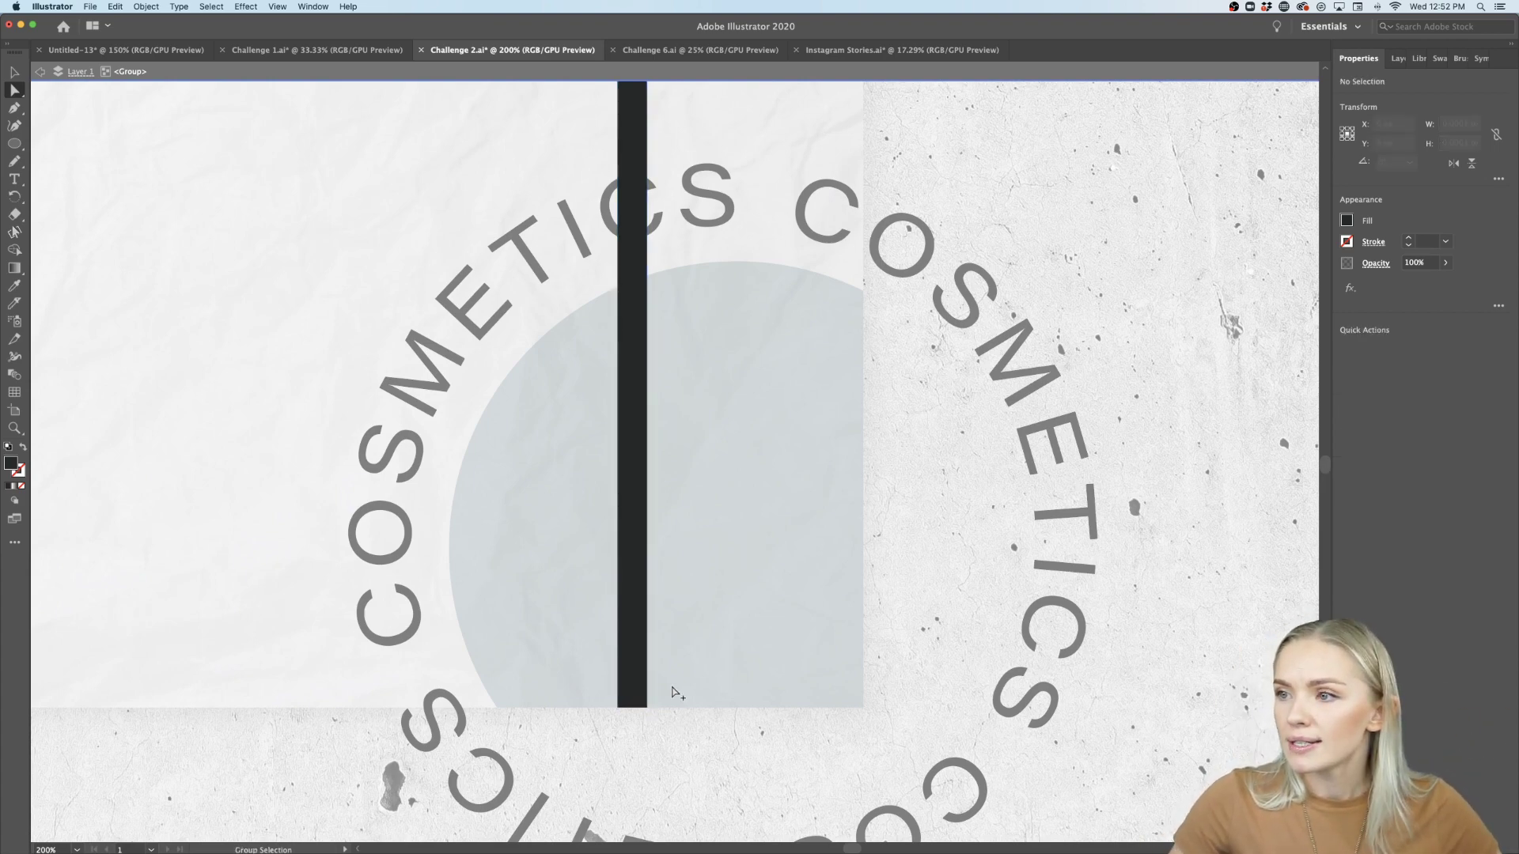
Lengthen the stem of the l up to the poster's top edge by moving its two end anchor points, and leave isolation mode.
{"action": "key", "text": "super+minus"}
{"action": "key", "text": "super+minus"}
{"action": "key", "text": "super+minus"}
{"action": "key", "text": "super+minus"}
{"action": "key", "text": "super+plus"}
{"action": "key", "text": "super+plus"}
{"action": "key", "text": "super+plus"}
{"action": "key", "text": "super+plus"}
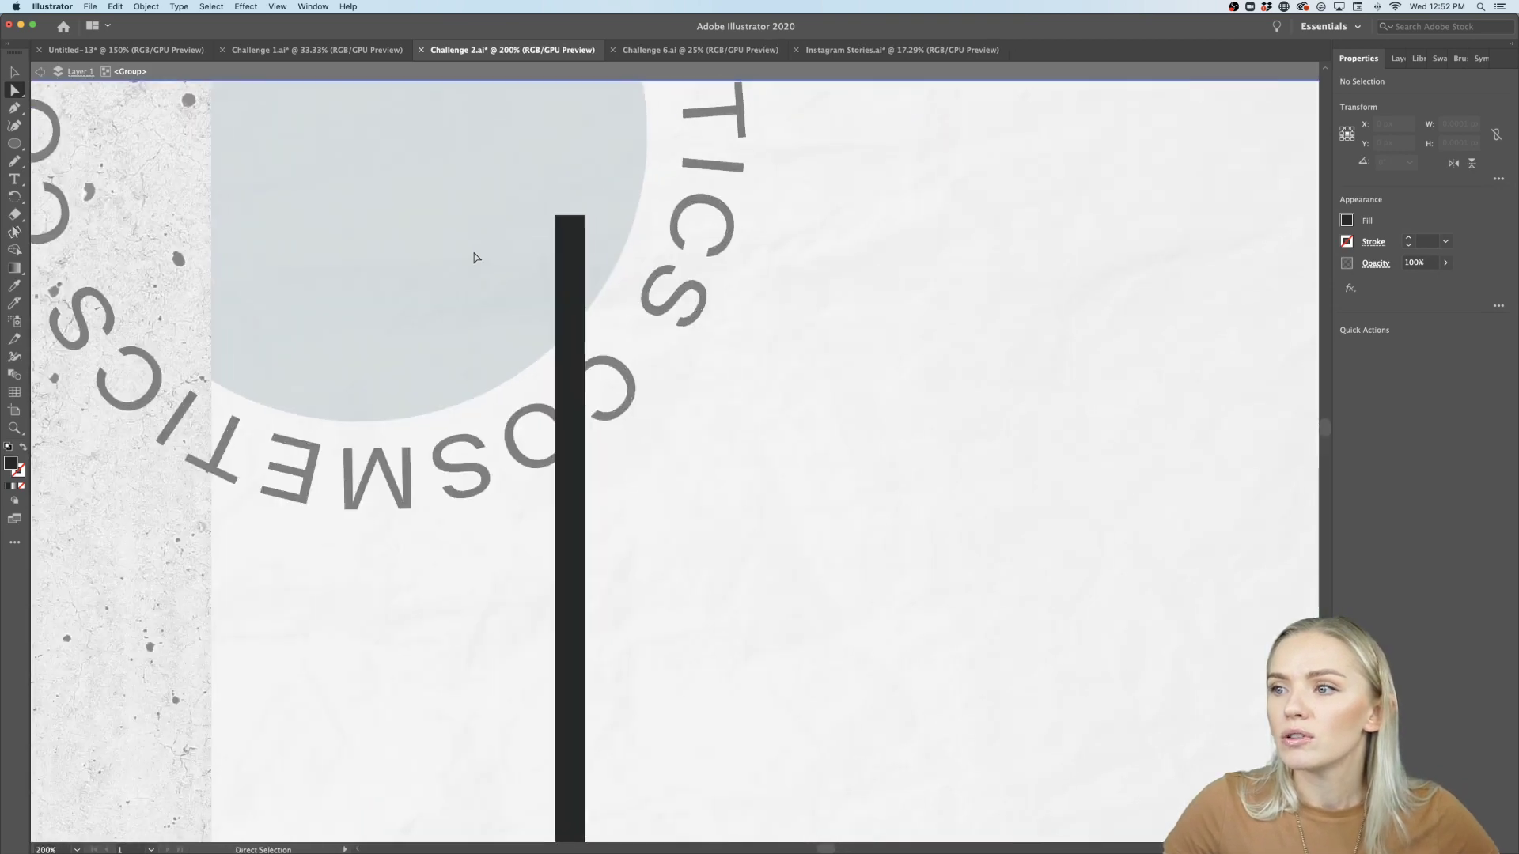
{"action": "scroll", "coordinate": [475, 259], "scroll_direction": "right", "scroll_amount": 2}
{"action": "scroll", "coordinate": [475, 259], "scroll_direction": "up", "scroll_amount": 2}
{"action": "left_click", "coordinate": [471, 273]}
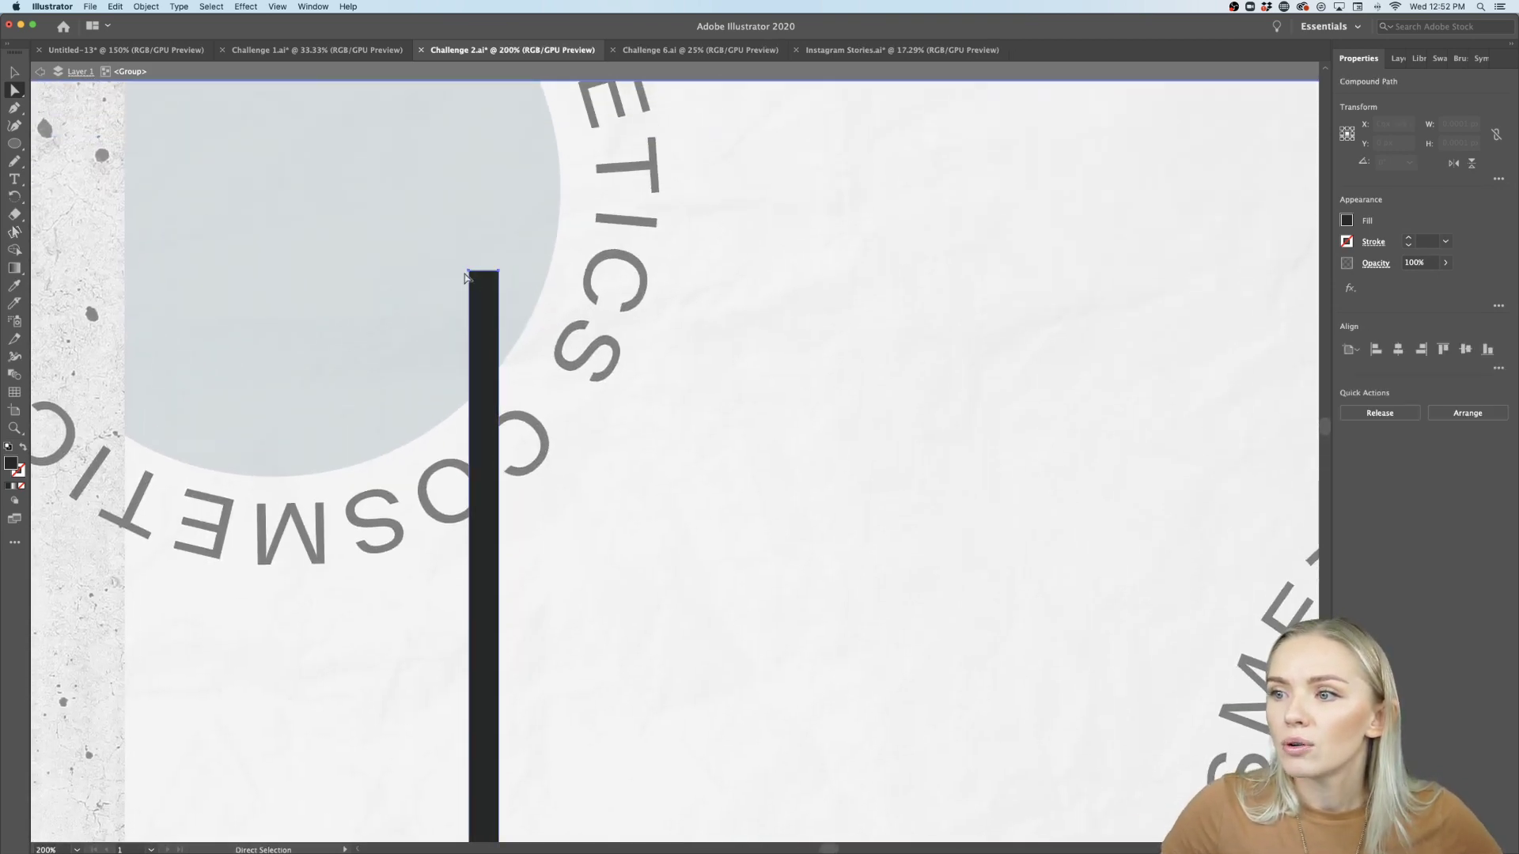
{"action": "left_click", "coordinate": [471, 273]}
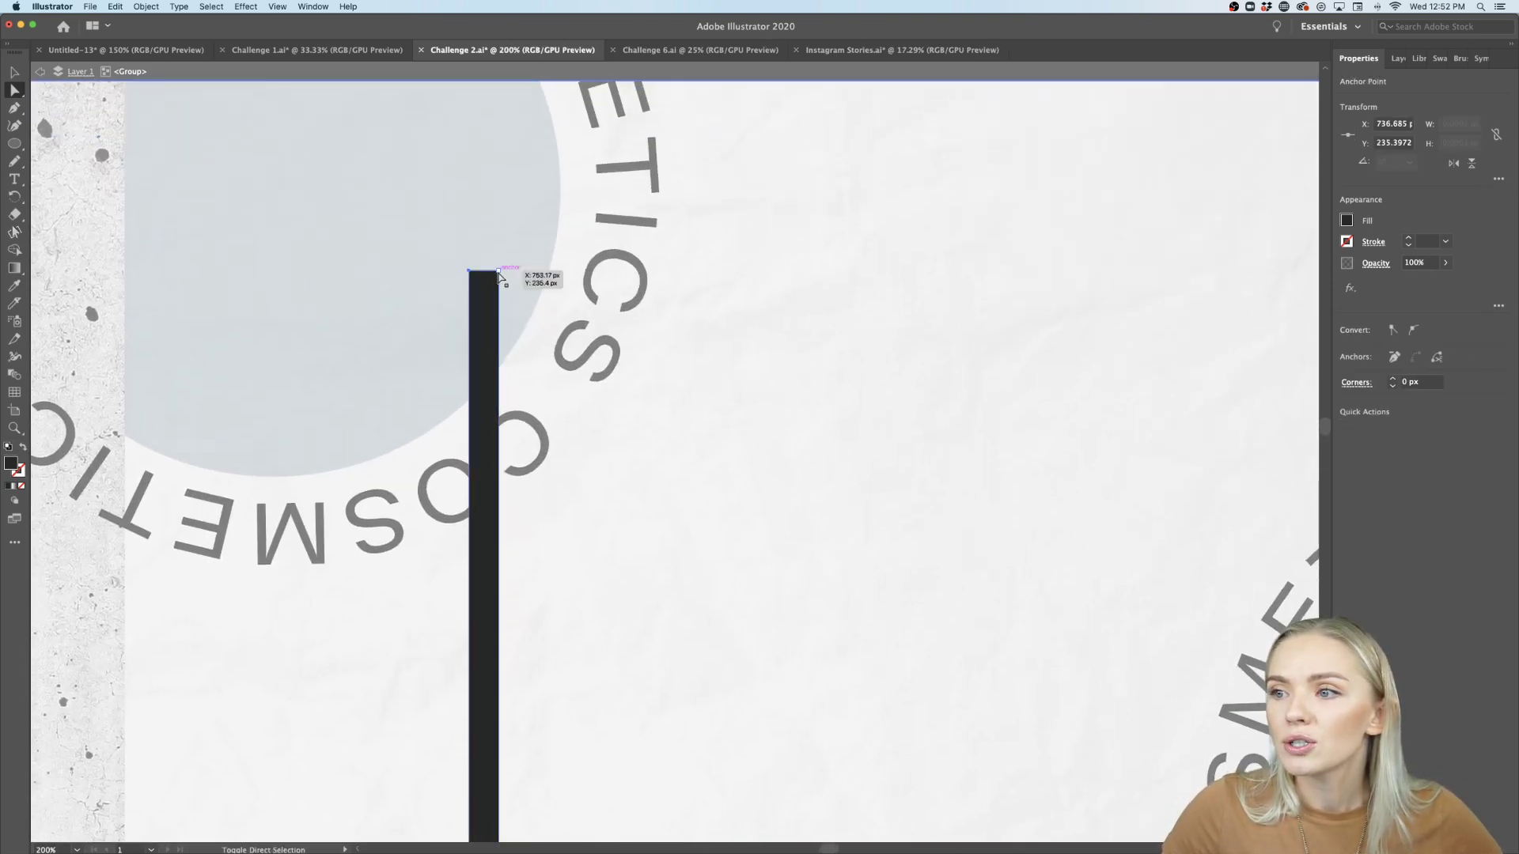
{"action": "scroll", "coordinate": [496, 277], "scroll_direction": "up", "scroll_amount": 3}
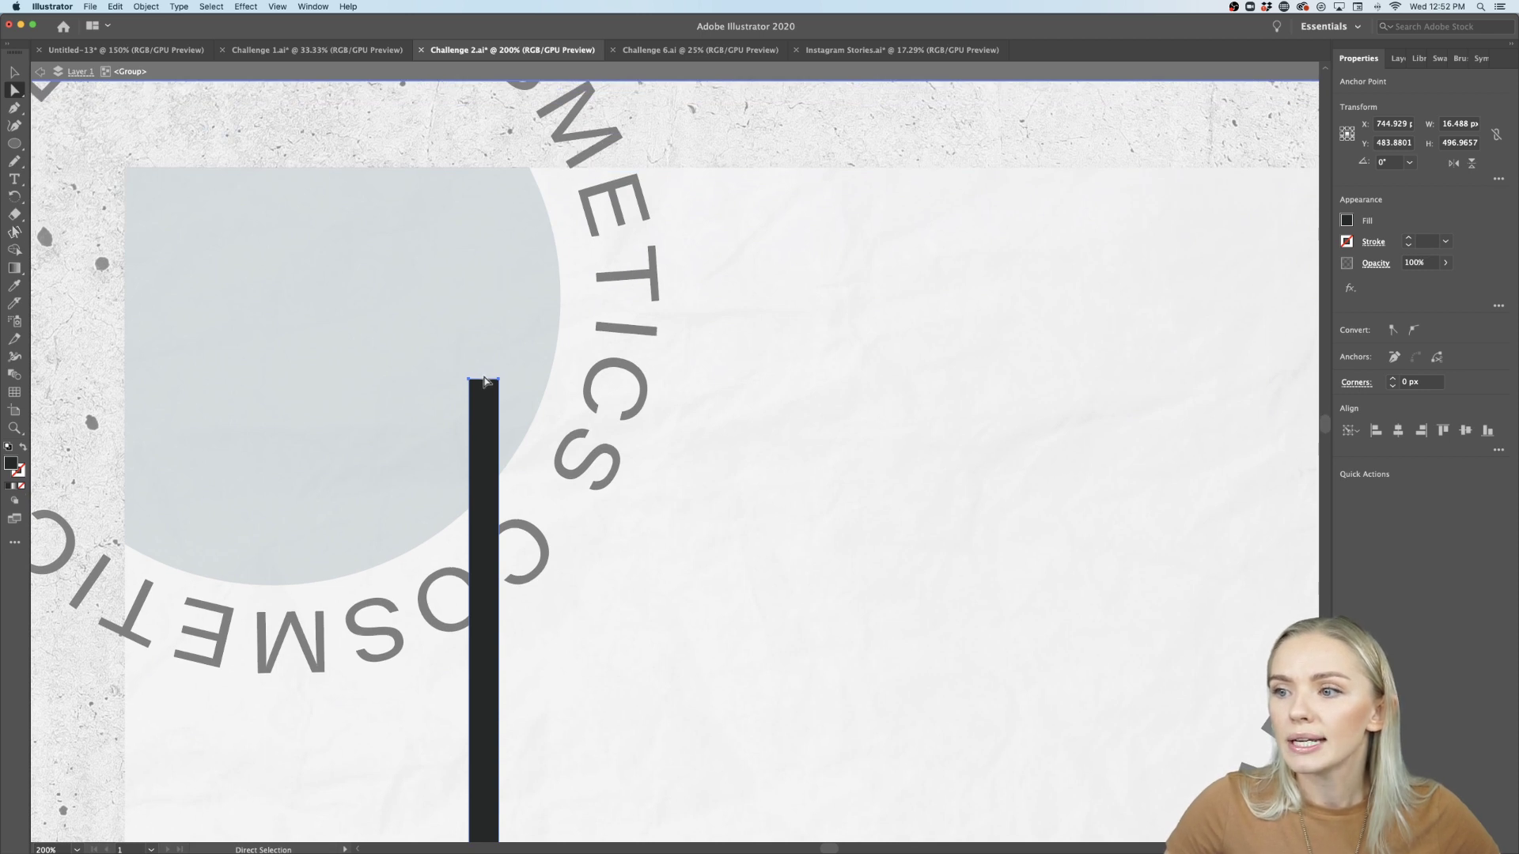
{"action": "left_click_drag", "start_coordinate": [486, 383], "coordinate": [486, 175]}
{"action": "scroll", "coordinate": [479, 273], "scroll_direction": "down", "scroll_amount": 4}
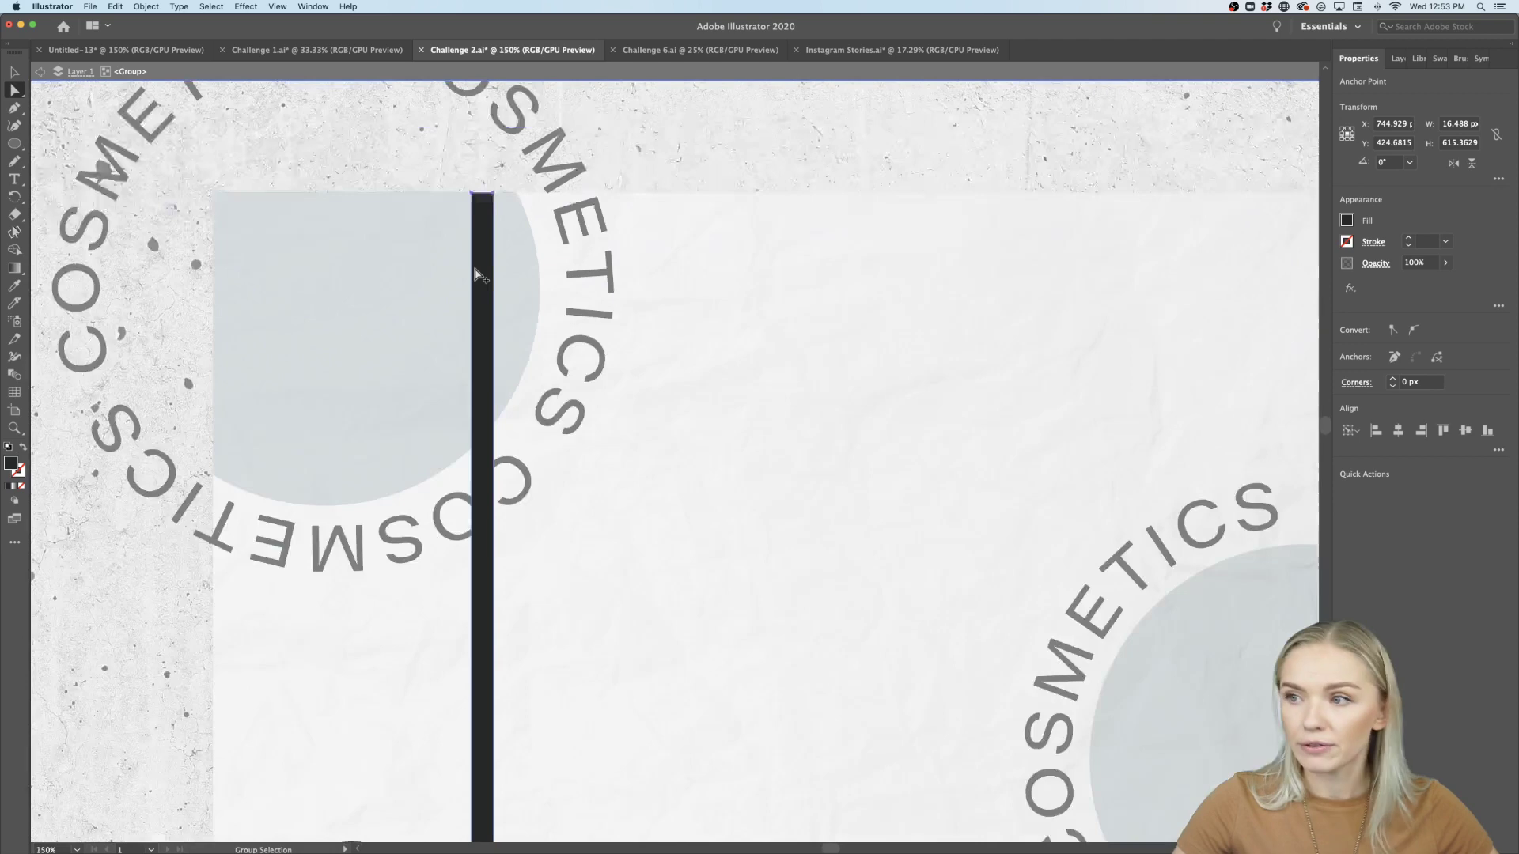
{"action": "scroll", "coordinate": [475, 272], "scroll_direction": "down", "scroll_amount": 1}
{"action": "double_click", "coordinate": [642, 174]}
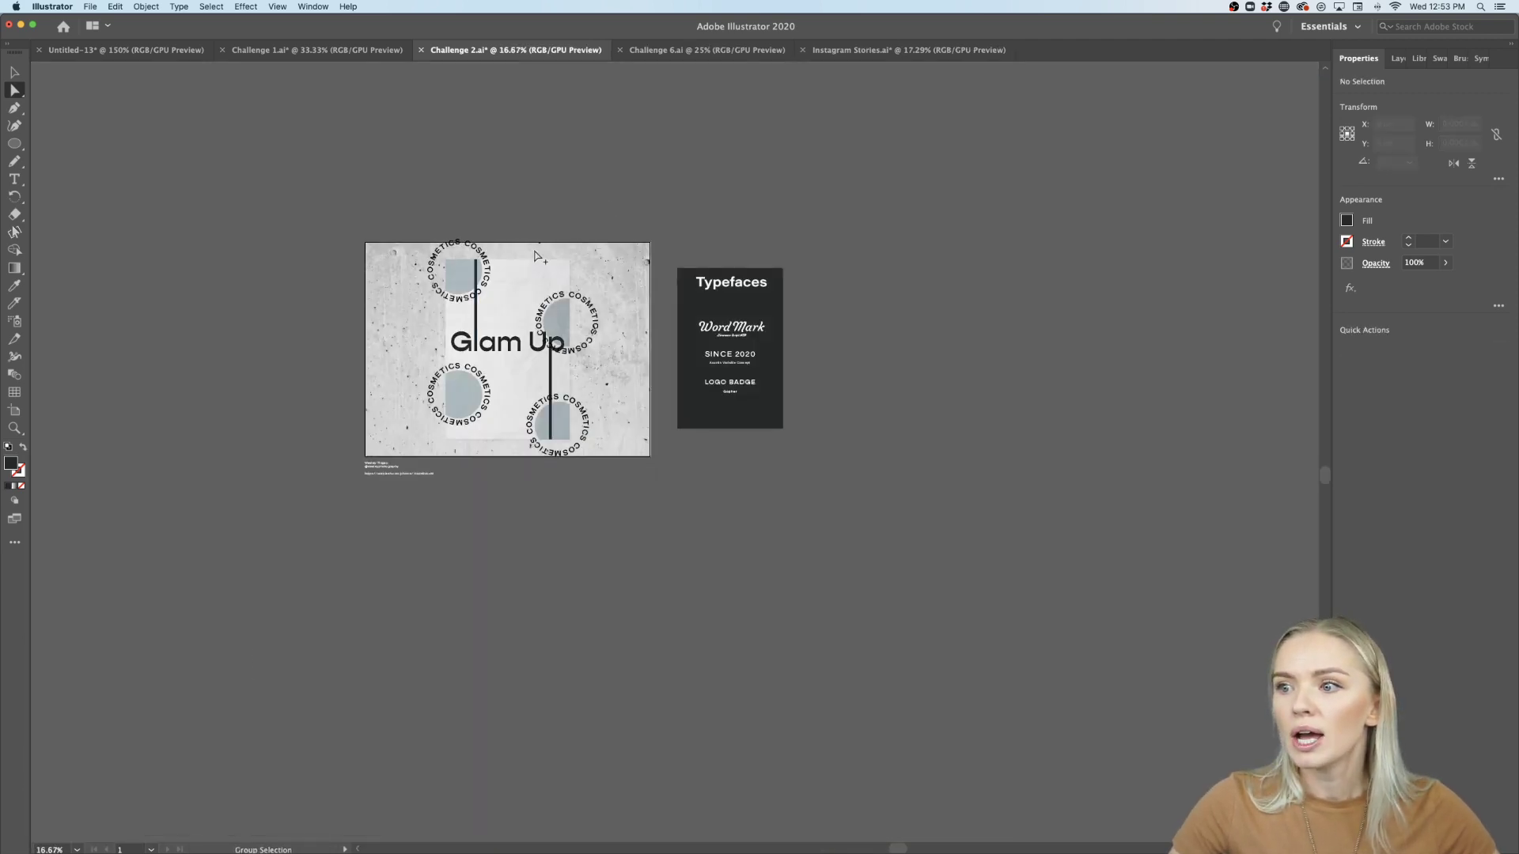
Move the poster's upper-right circle and its COSMETICS circular text slightly straight up, keeping the text centred around the circle.
{"action": "scroll", "coordinate": [535, 255], "scroll_direction": "up", "scroll_amount": 3}
{"action": "scroll", "coordinate": [535, 255], "scroll_direction": "down", "scroll_amount": 3}
{"action": "left_click", "coordinate": [621, 386]}
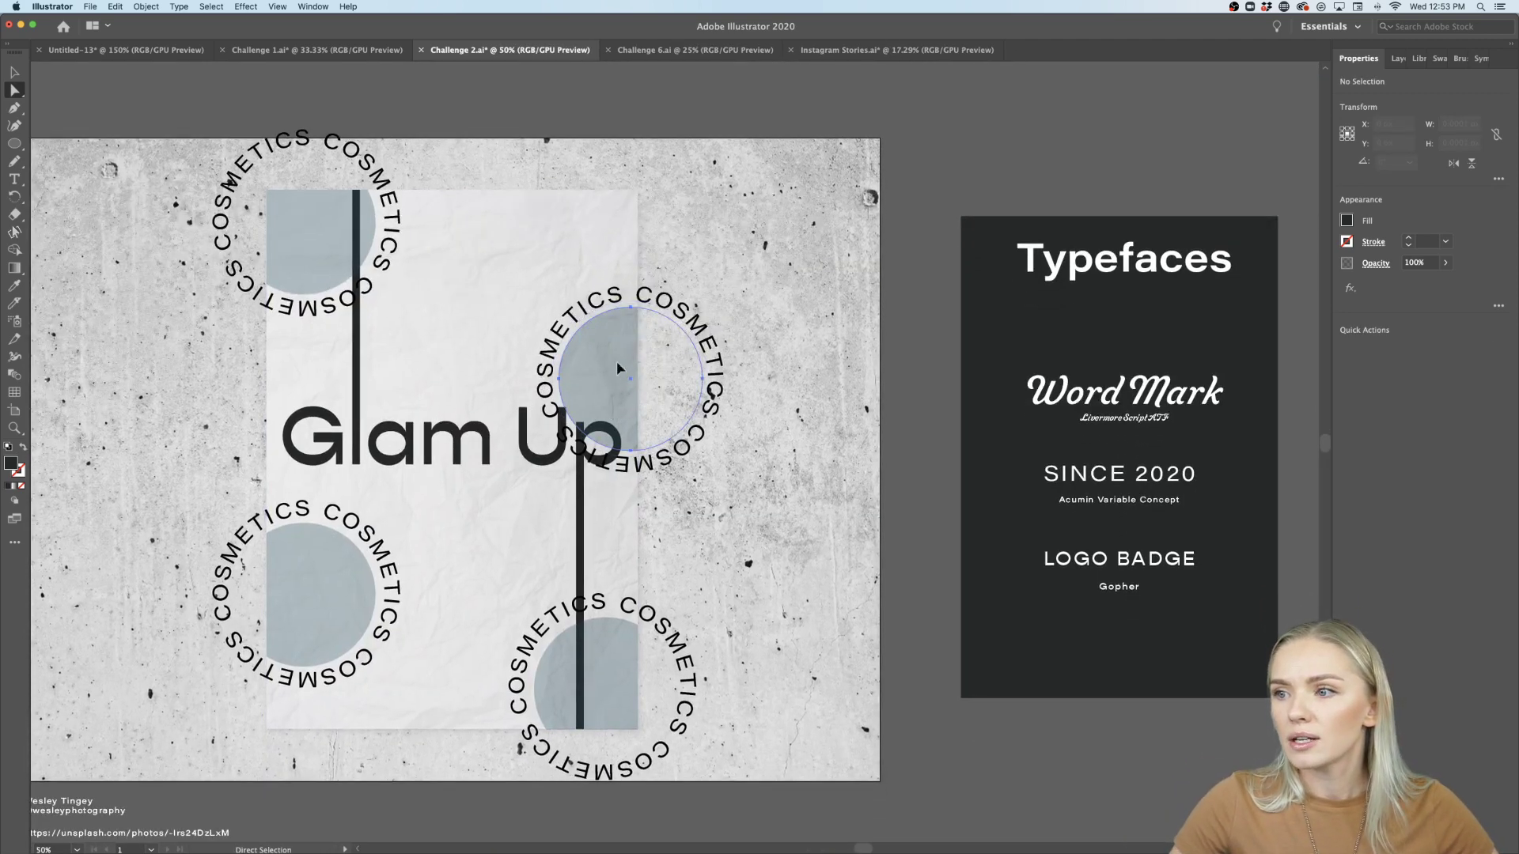
{"action": "left_click_drag", "start_coordinate": [605, 348], "coordinate": [605, 319]}
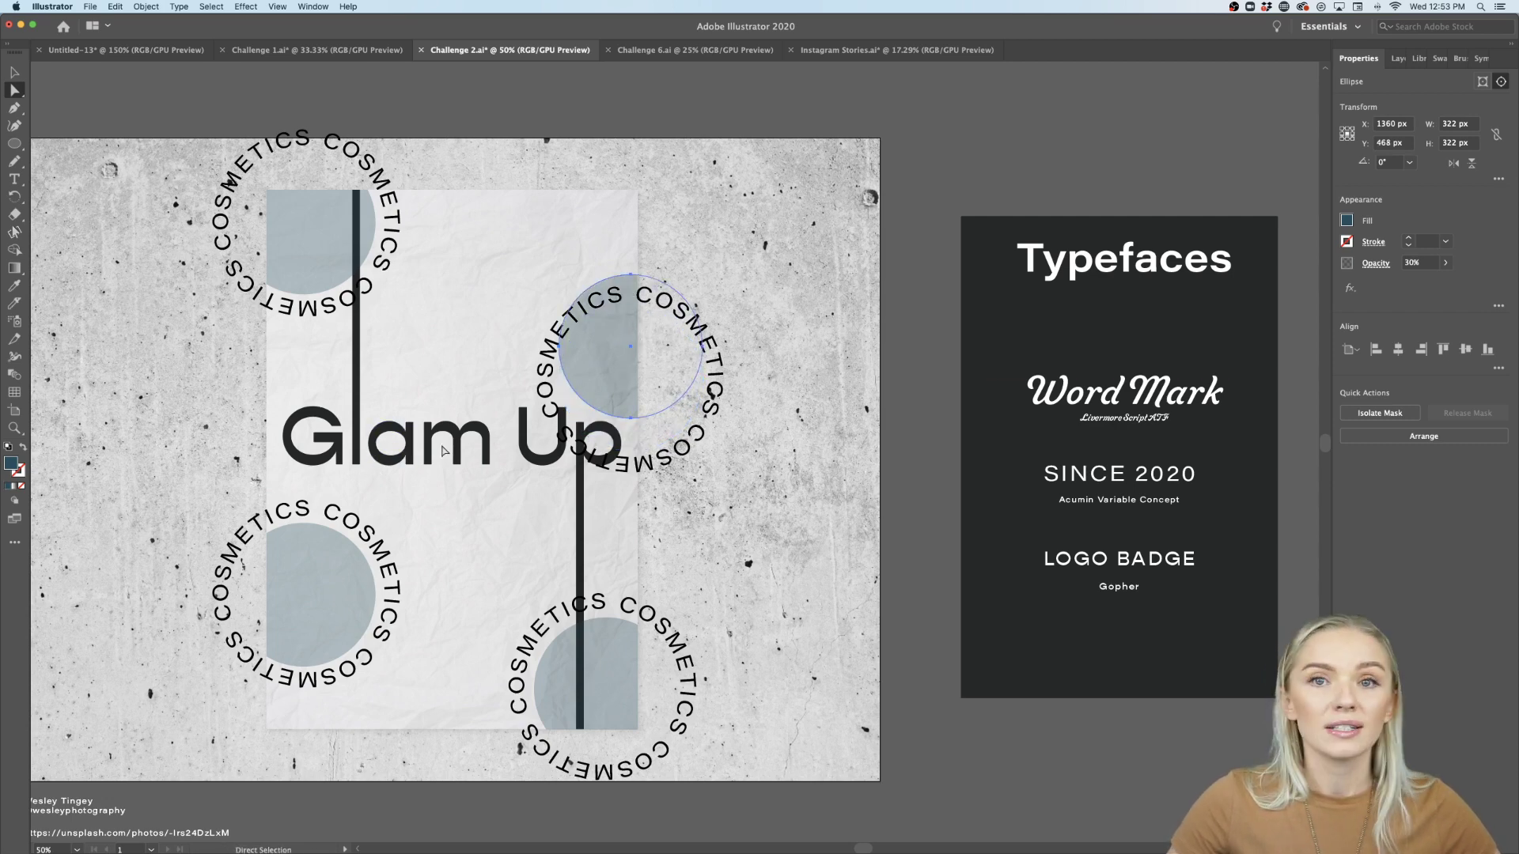
{"action": "left_click", "coordinate": [637, 469]}
{"action": "left_click_drag", "start_coordinate": [646, 465], "coordinate": [647, 431]}
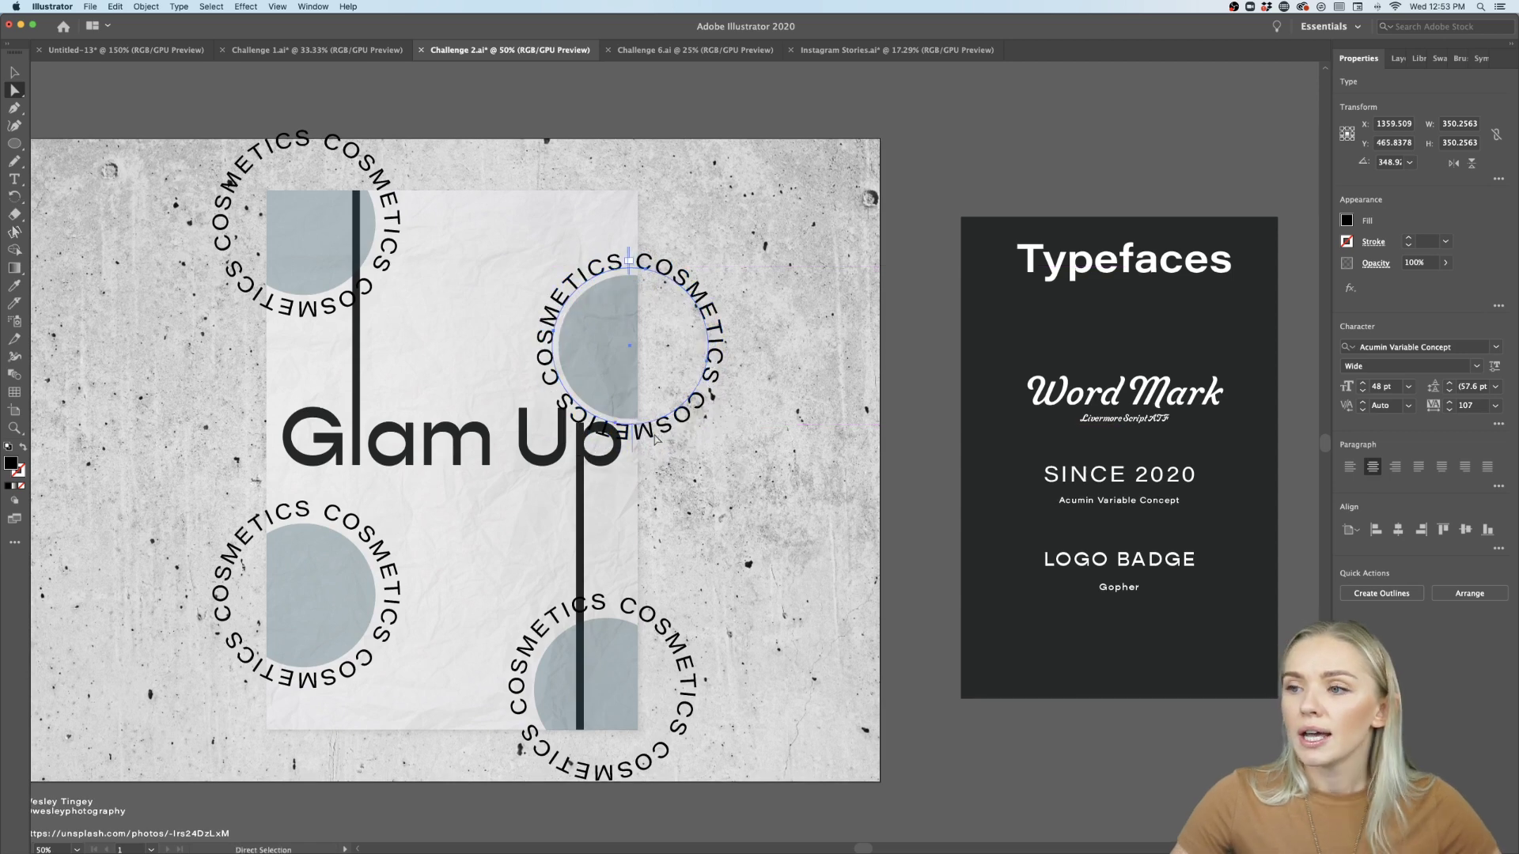
Draw a rectangle of about 833 by 1211 px that covers the whole poster sheet.
{"action": "scroll", "coordinate": [621, 425], "scroll_direction": "left", "scroll_amount": 3}
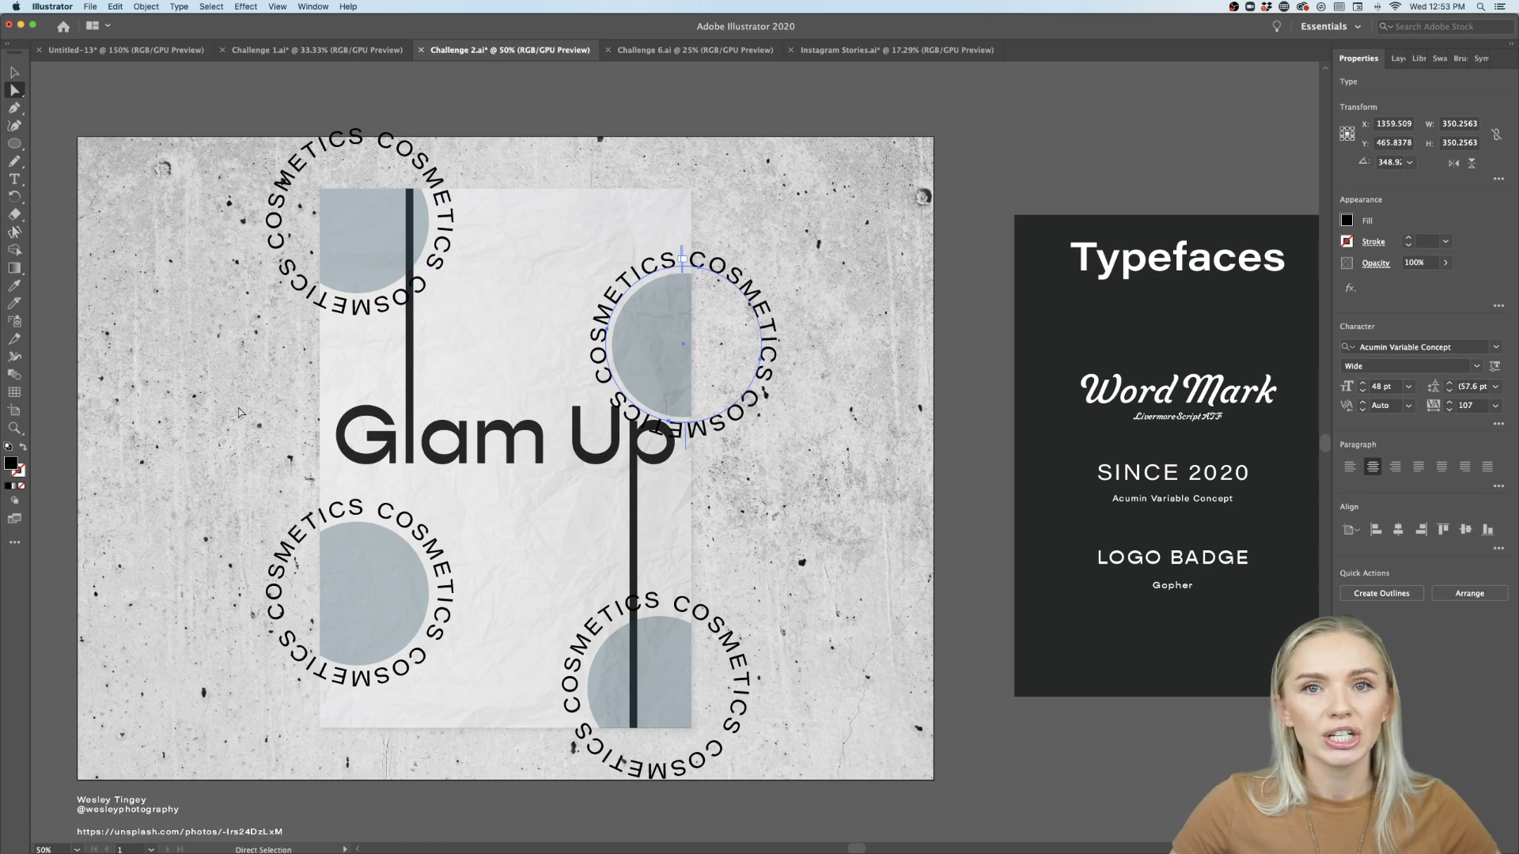
{"action": "left_click", "coordinate": [15, 143]}
{"action": "left_click_drag", "start_coordinate": [15, 143], "coordinate": [75, 143]}
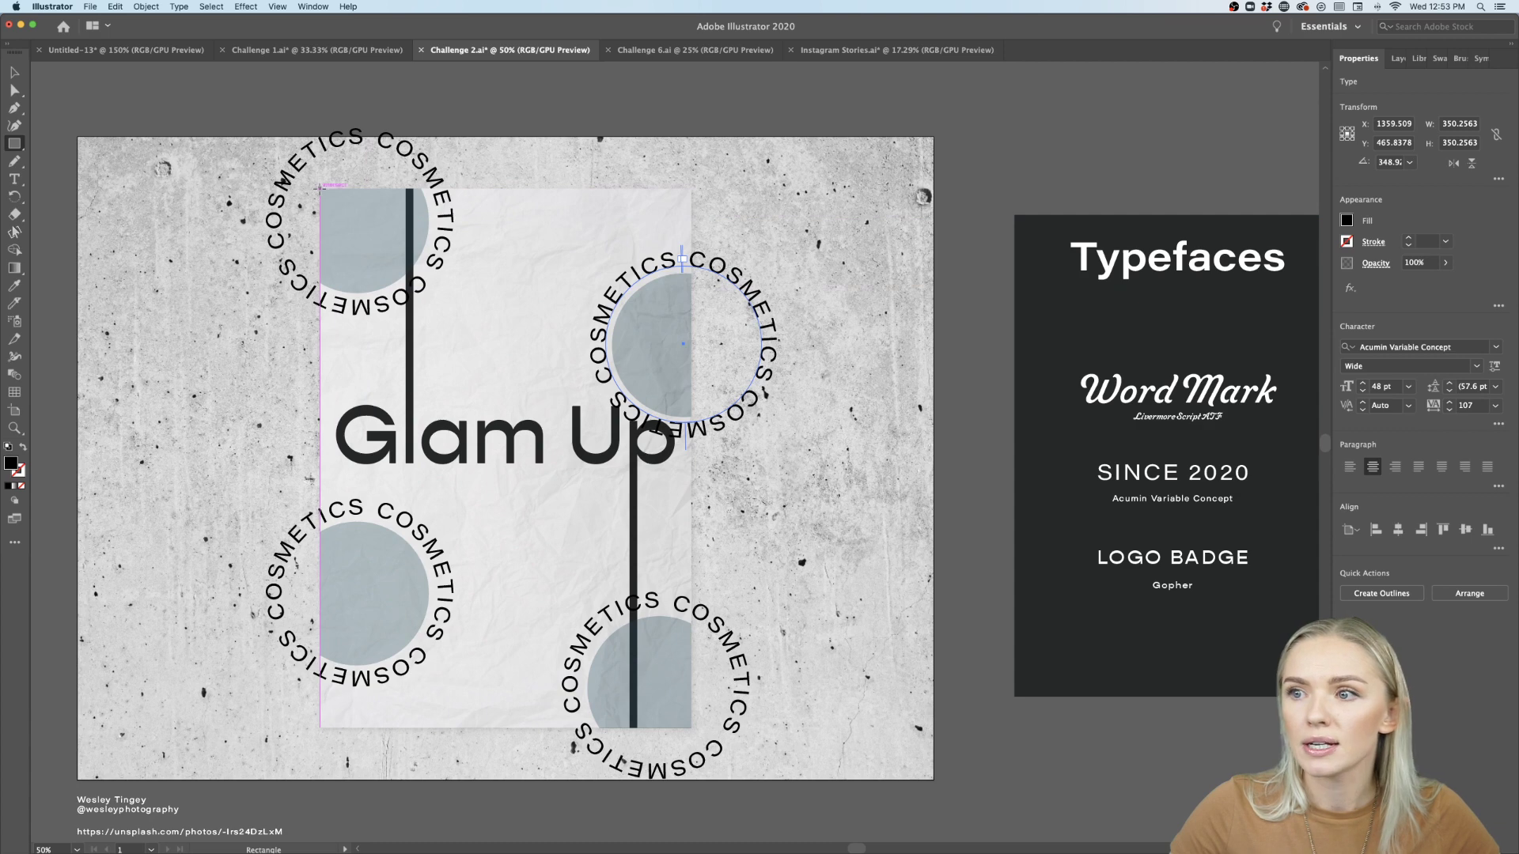
{"action": "mouse_move", "coordinate": [320, 189]}
{"action": "left_mouse_down"}
{"action": "mouse_move", "coordinate": [628, 560]}
{"action": "mouse_move", "coordinate": [644, 661]}
{"action": "mouse_move", "coordinate": [691, 728]}
{"action": "left_mouse_up"}
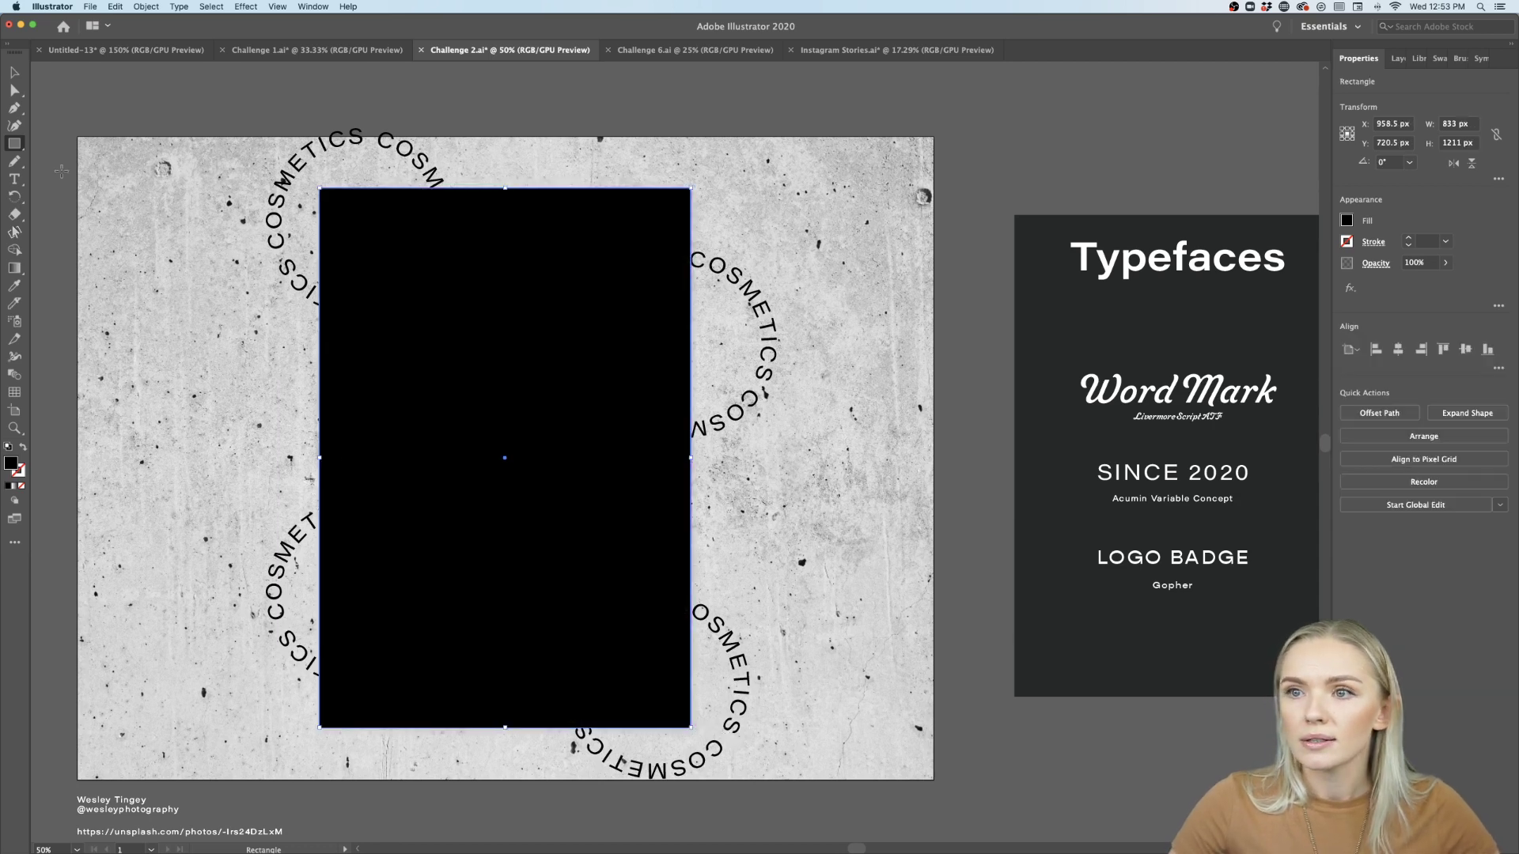
Clip the four COSMETICS circular texts to the poster area with a clipping mask made from the rectangle.
{"action": "left_click", "coordinate": [15, 75]}
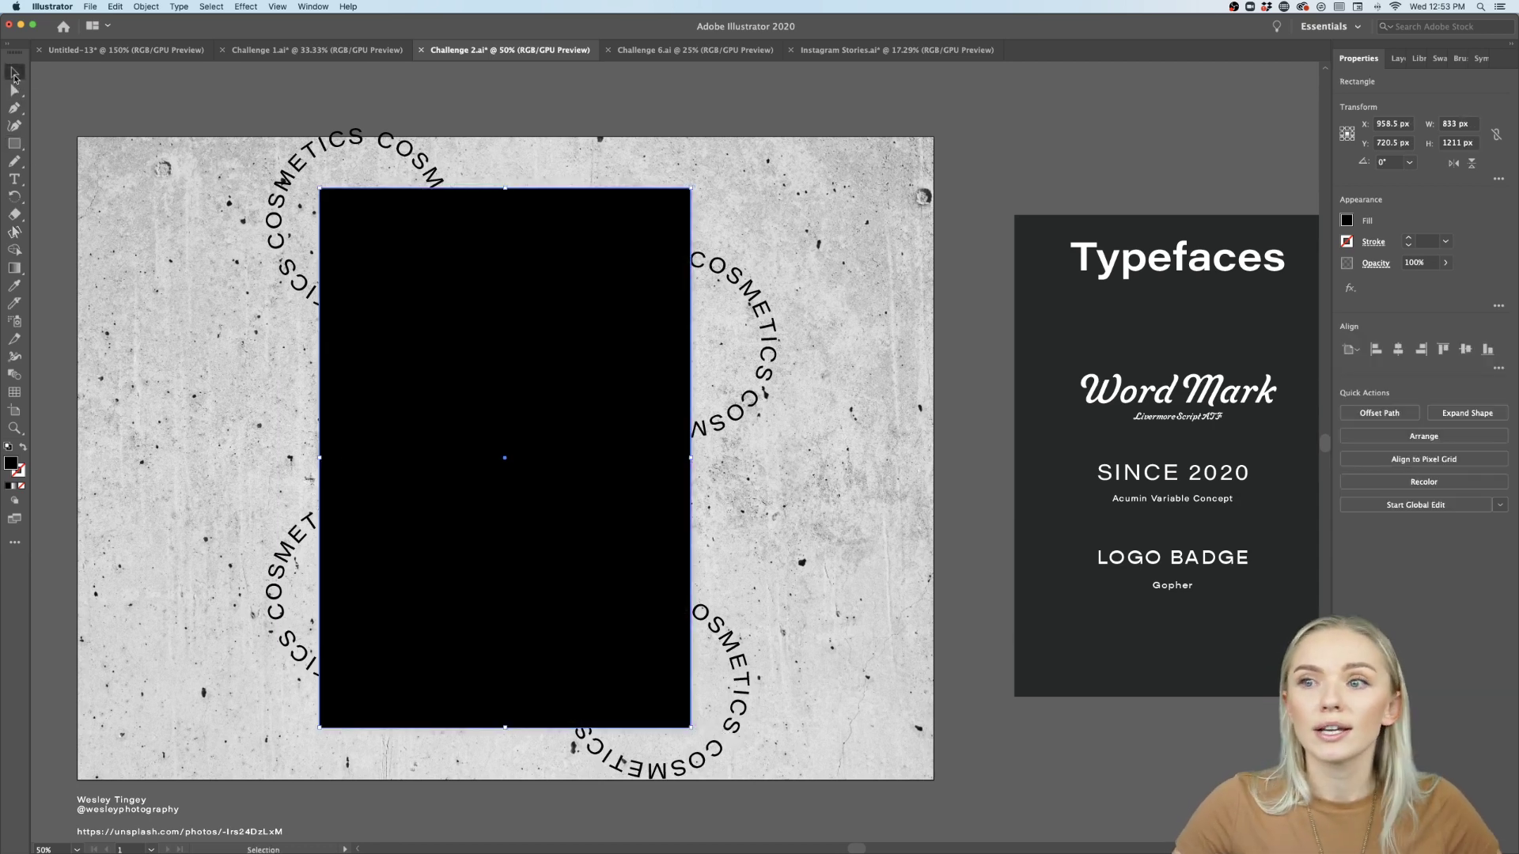
{"action": "left_click", "coordinate": [288, 261], "text": "shift"}
{"action": "left_click", "coordinate": [777, 377], "text": "shift"}
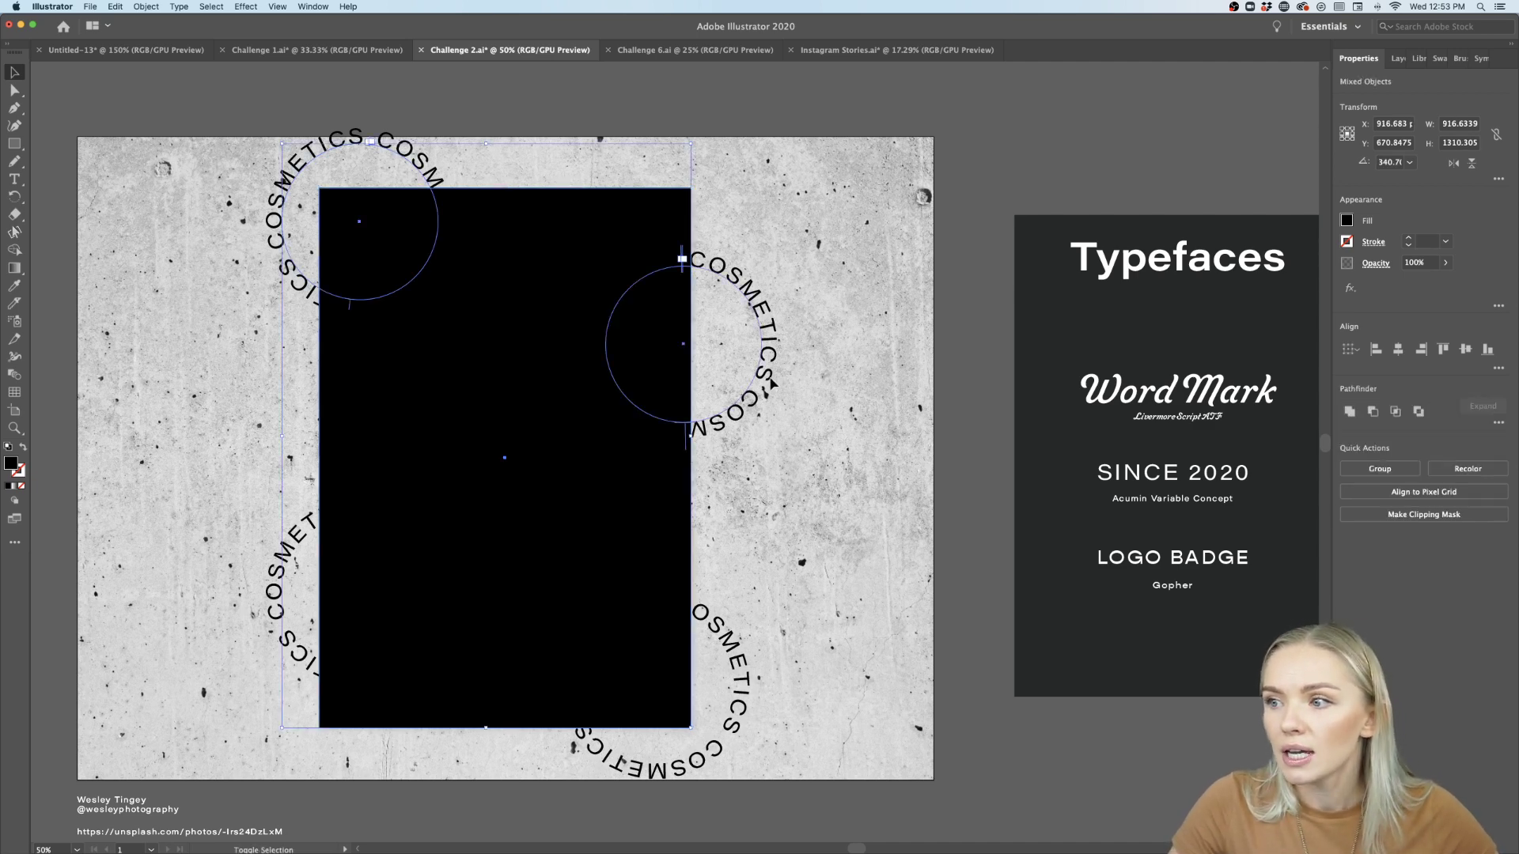
{"action": "left_click", "coordinate": [731, 669], "text": "shift"}
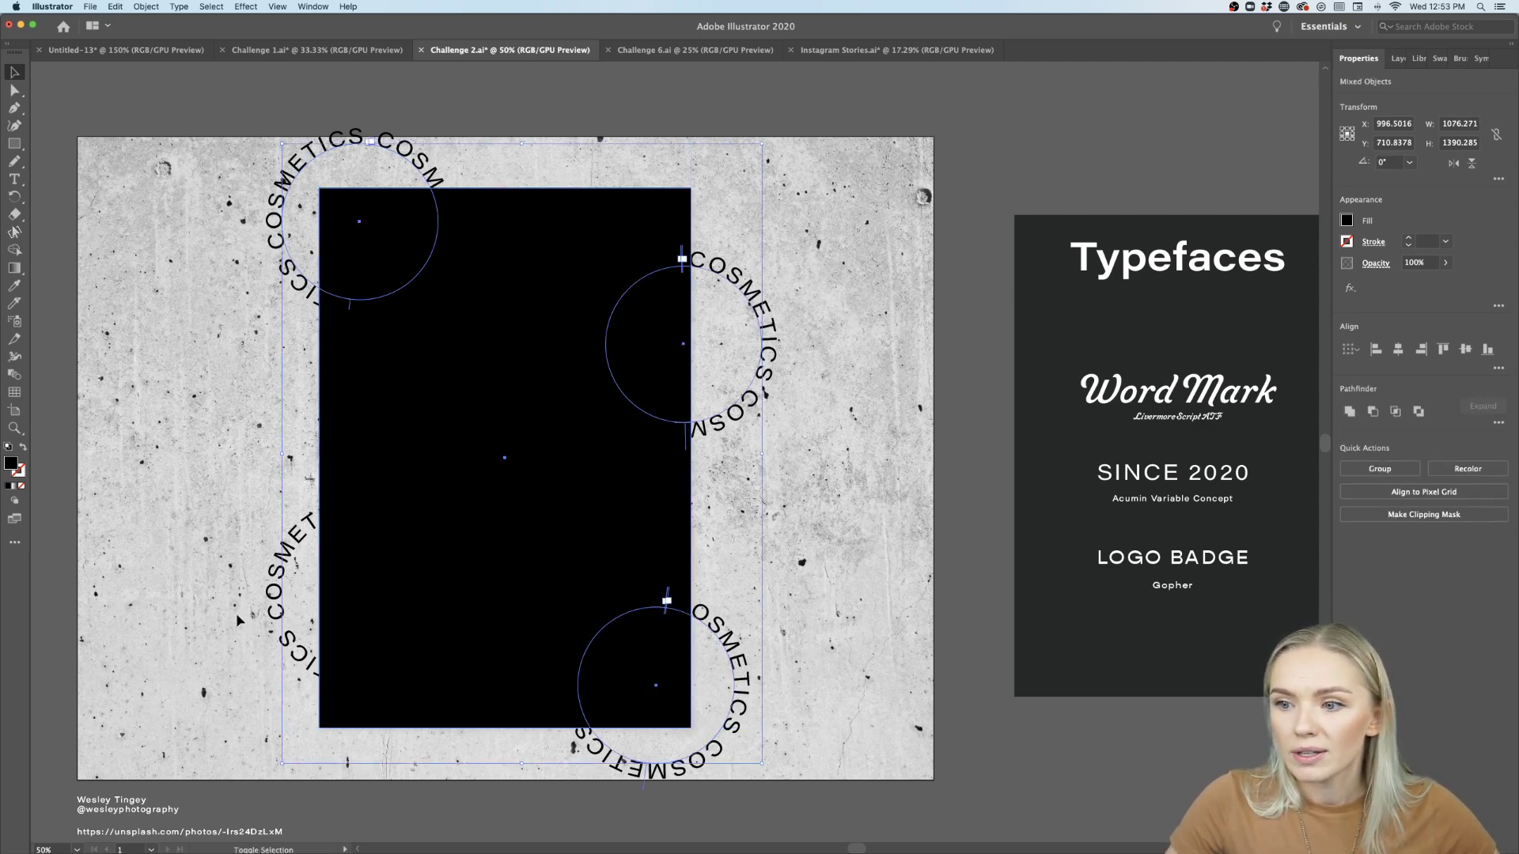
{"action": "left_click", "coordinate": [271, 613], "text": "shift"}
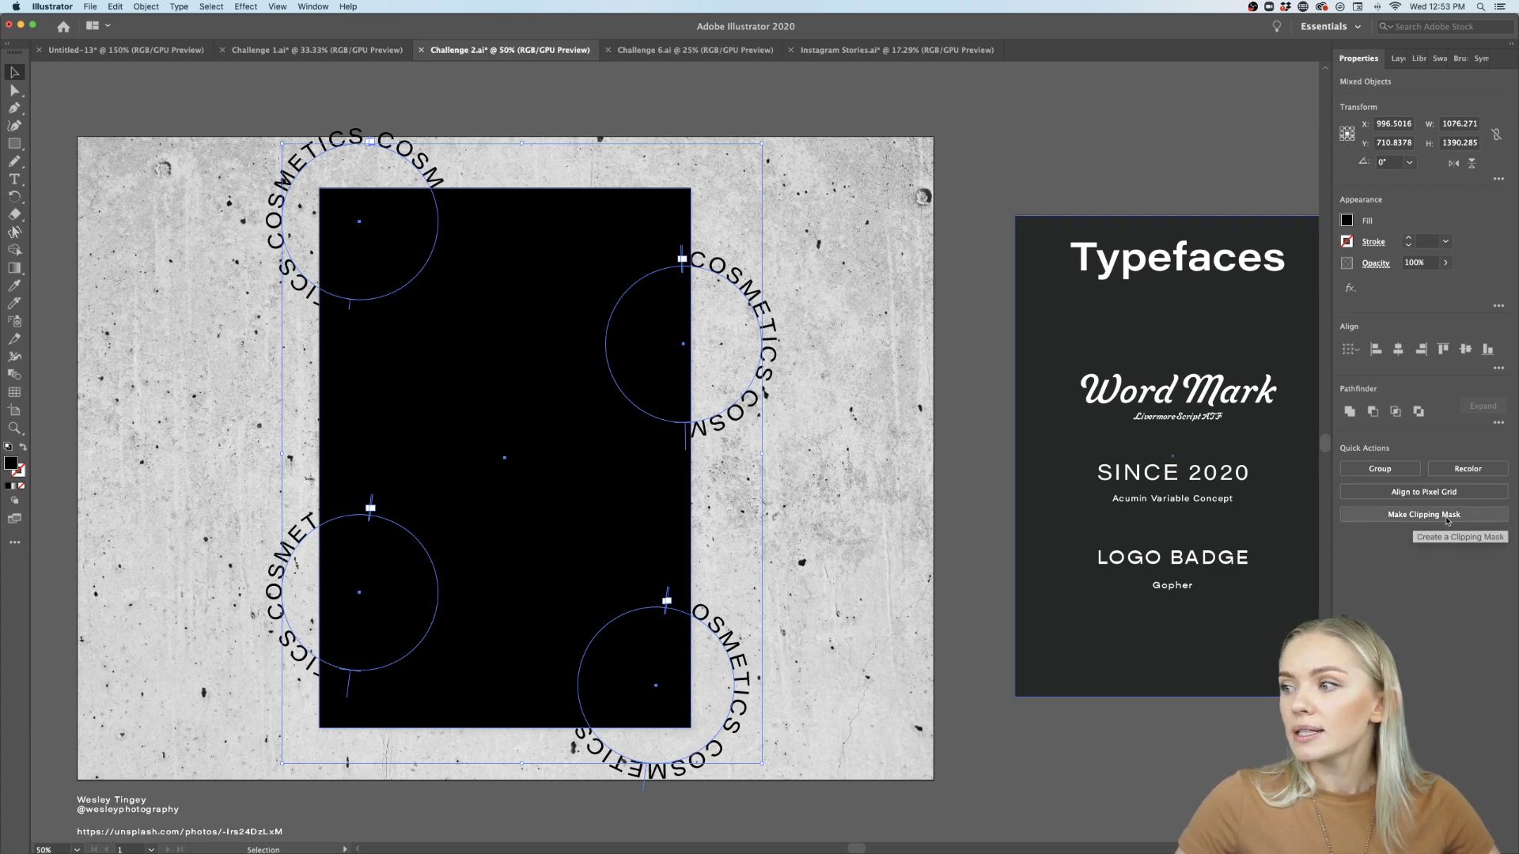
{"action": "right_click", "coordinate": [417, 476]}
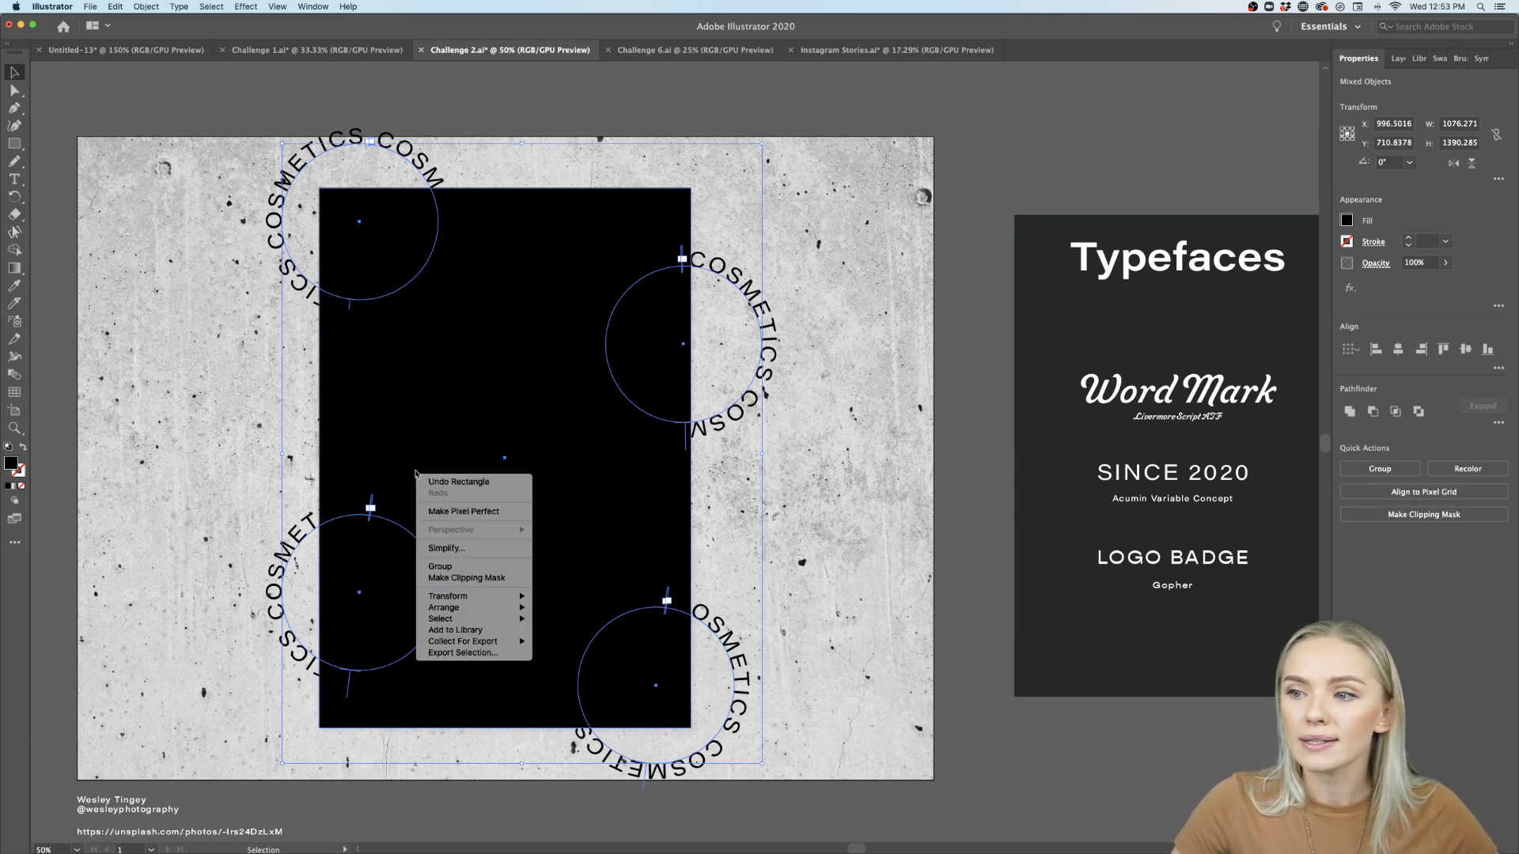
{"action": "left_click", "coordinate": [459, 578]}
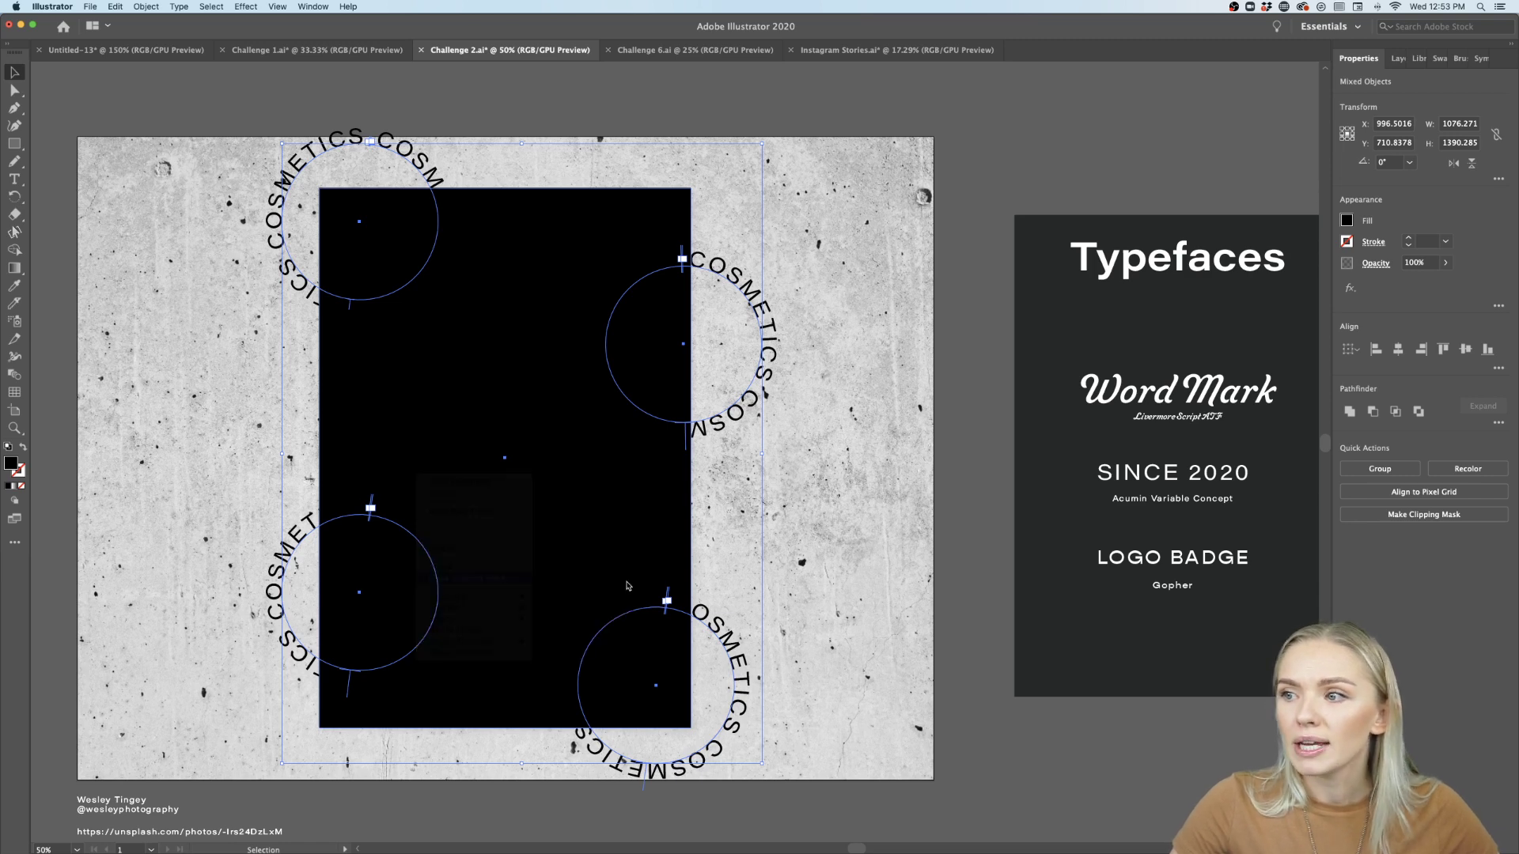
{"action": "left_click", "coordinate": [981, 710]}
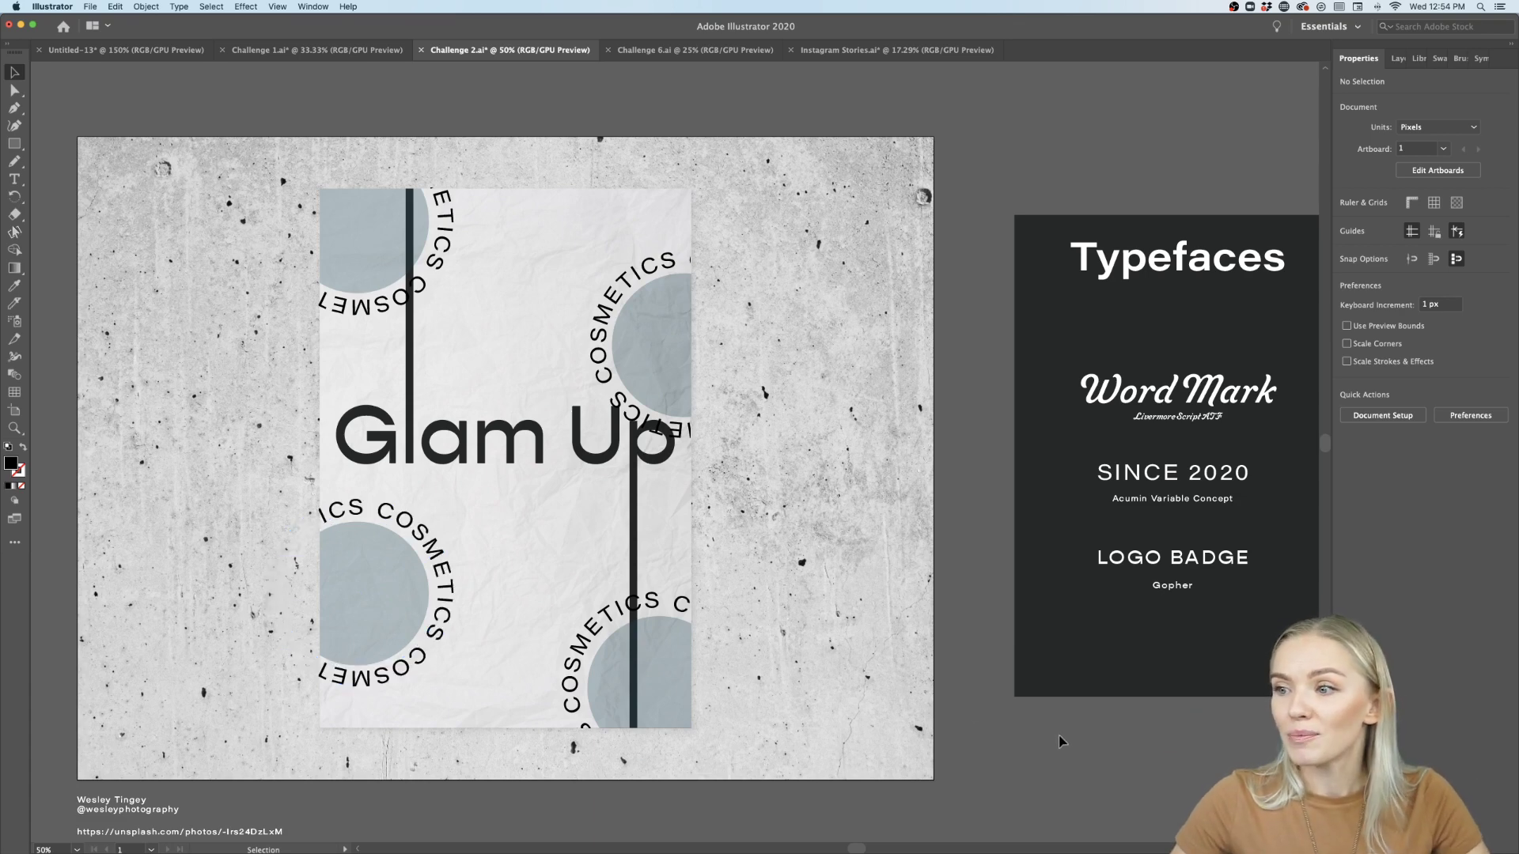
Move the upper-right COSMETICS circular text slightly higher inside its clip group and leave isolation mode.
{"action": "left_click", "coordinate": [604, 363]}
{"action": "double_click", "coordinate": [604, 363]}
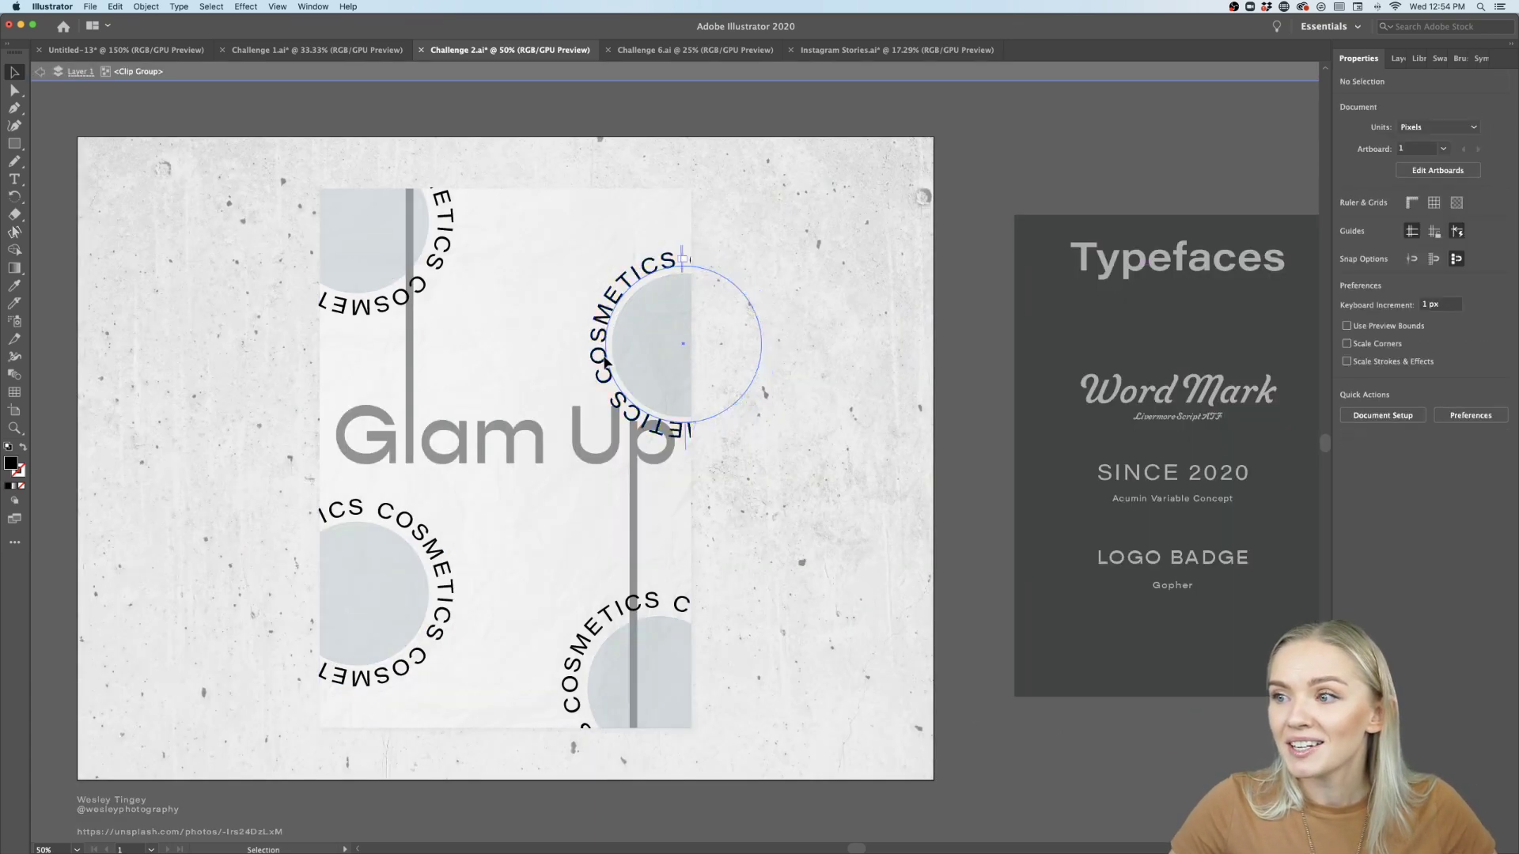
{"action": "left_click_drag", "start_coordinate": [604, 363], "coordinate": [657, 348]}
{"action": "key", "text": "Escape"}
Move the upper-right circle up inside its clip group so it is centred in its COSMETICS text, and leave isolation mode.
{"action": "left_click", "coordinate": [660, 354]}
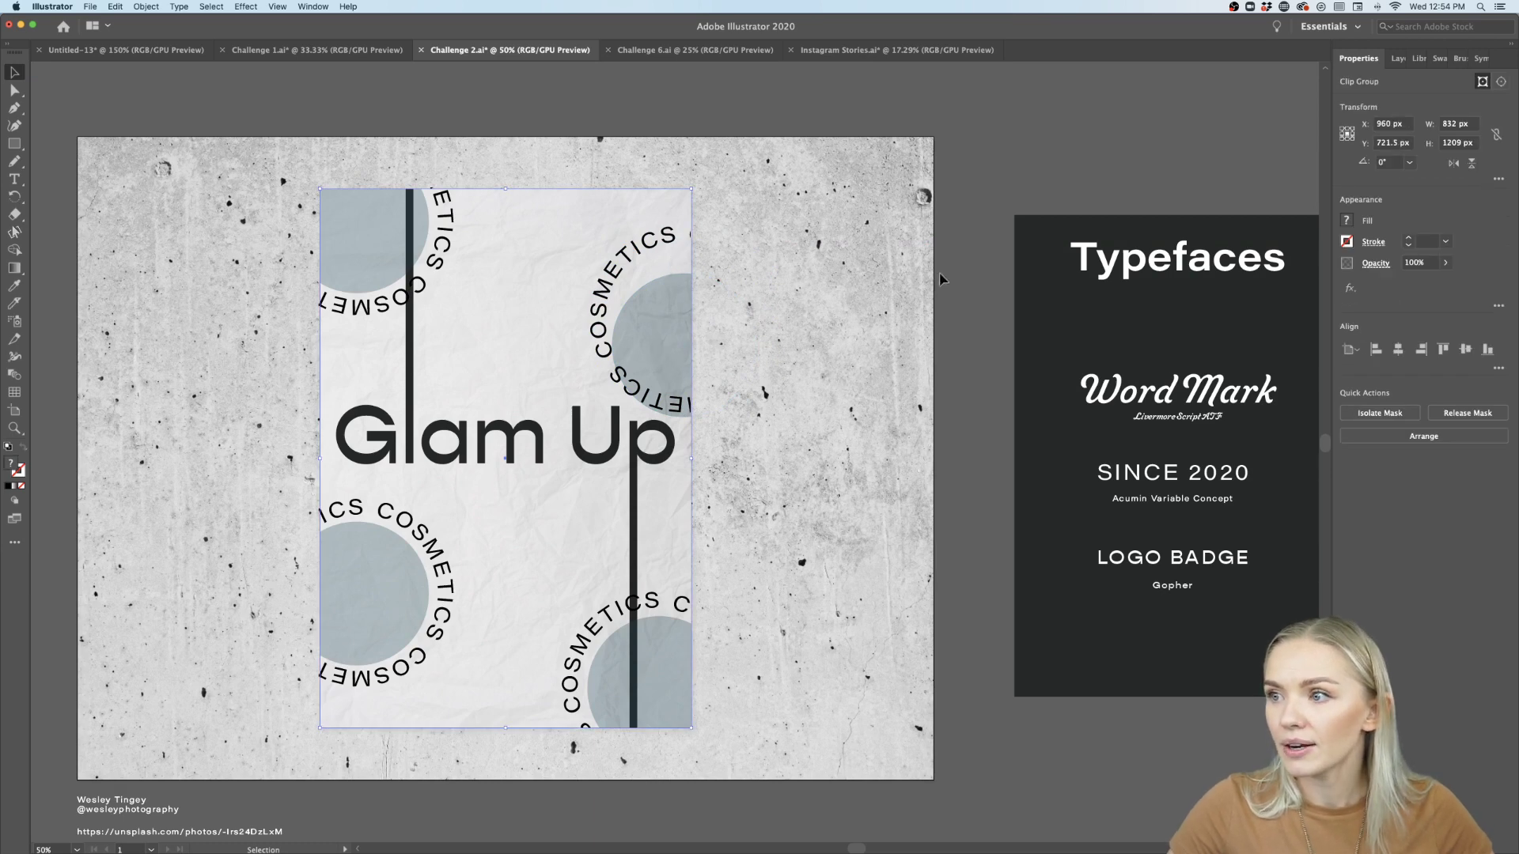
{"action": "double_click", "coordinate": [661, 300]}
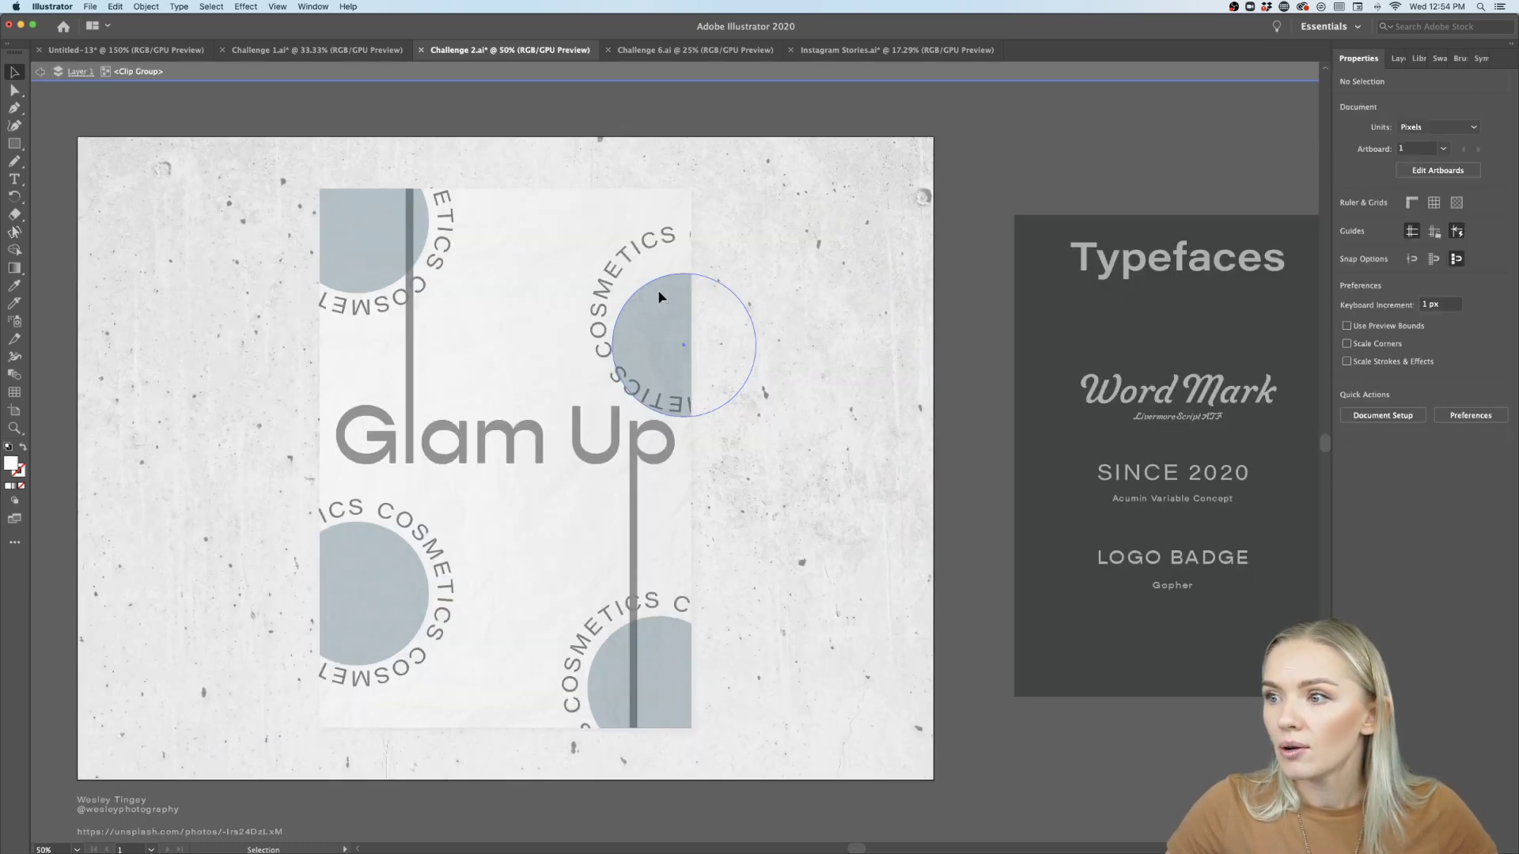
{"action": "left_click_drag", "start_coordinate": [662, 298], "coordinate": [663, 287]}
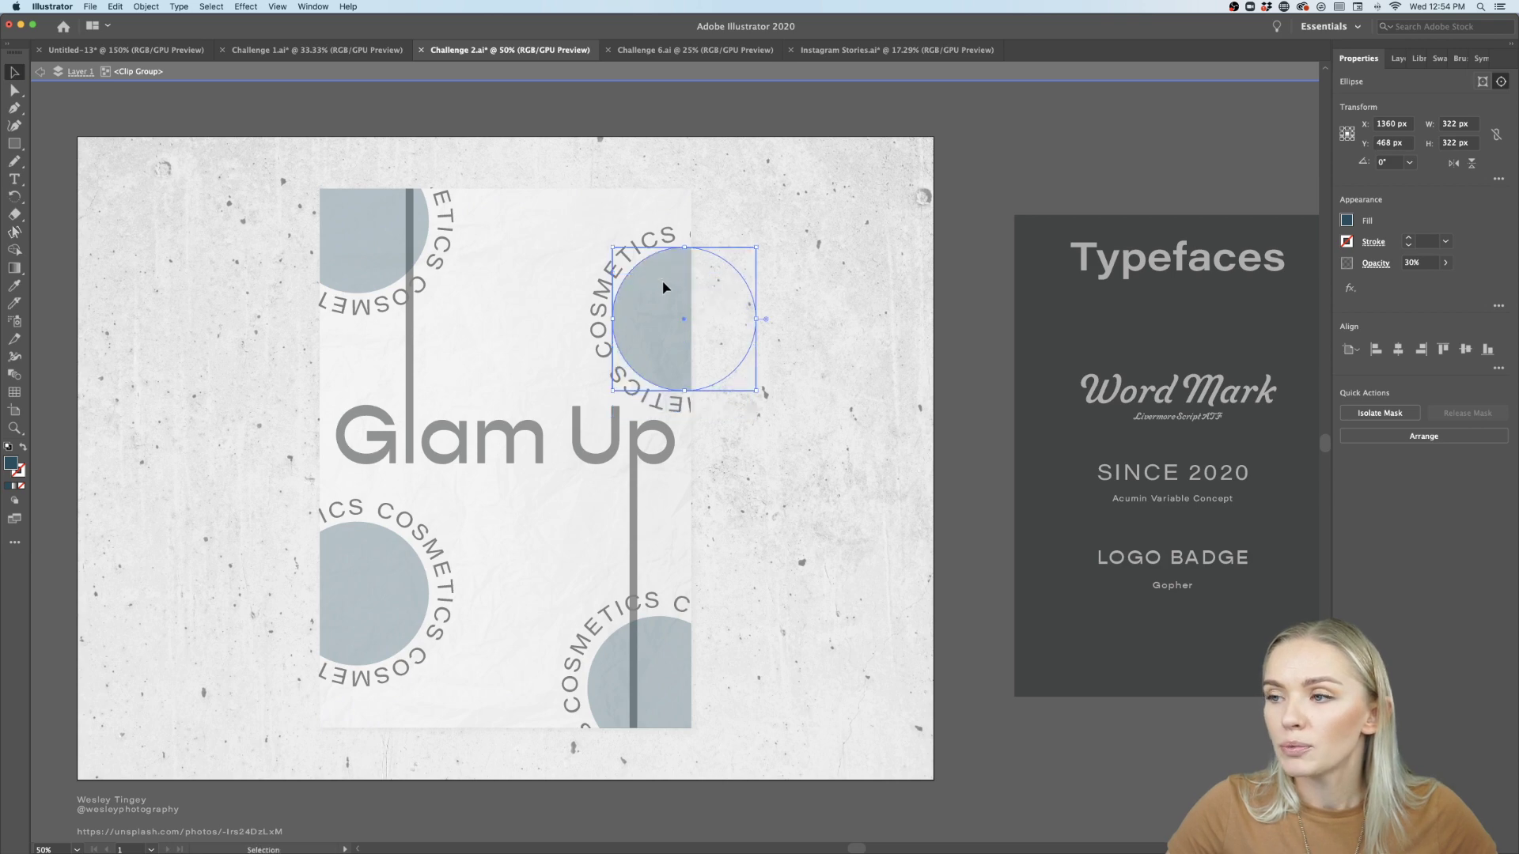
{"action": "double_click", "coordinate": [764, 368]}
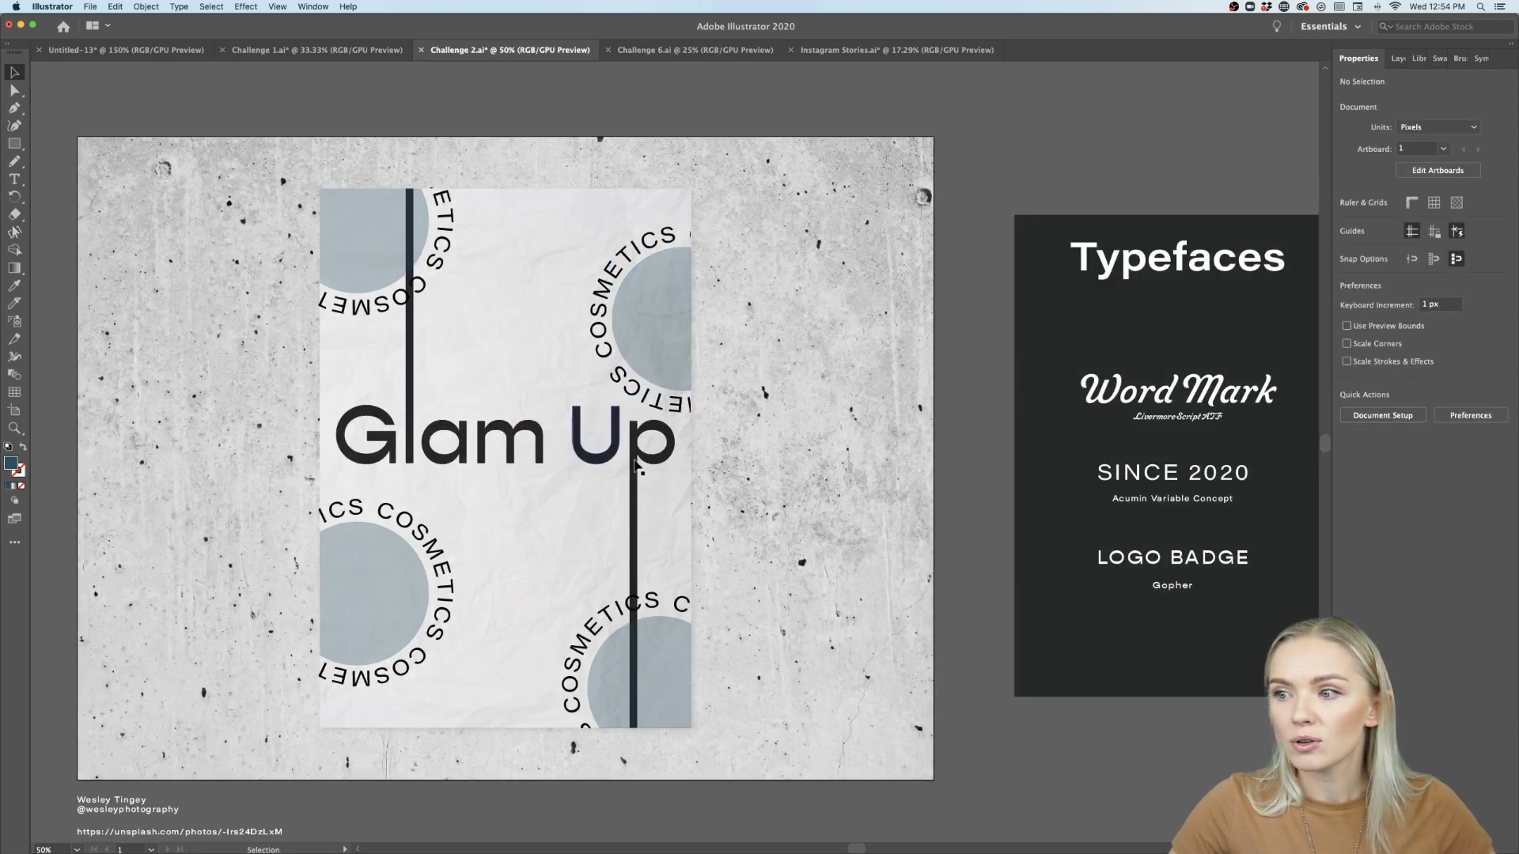
Set up an export of the poster as JPEG (jpg) using all artboards, with the Desktop as destination folder.
{"action": "scroll", "coordinate": [645, 473], "scroll_direction": "down", "scroll_amount": 2}
{"action": "scroll", "coordinate": [736, 593], "scroll_direction": "right", "scroll_amount": 2}
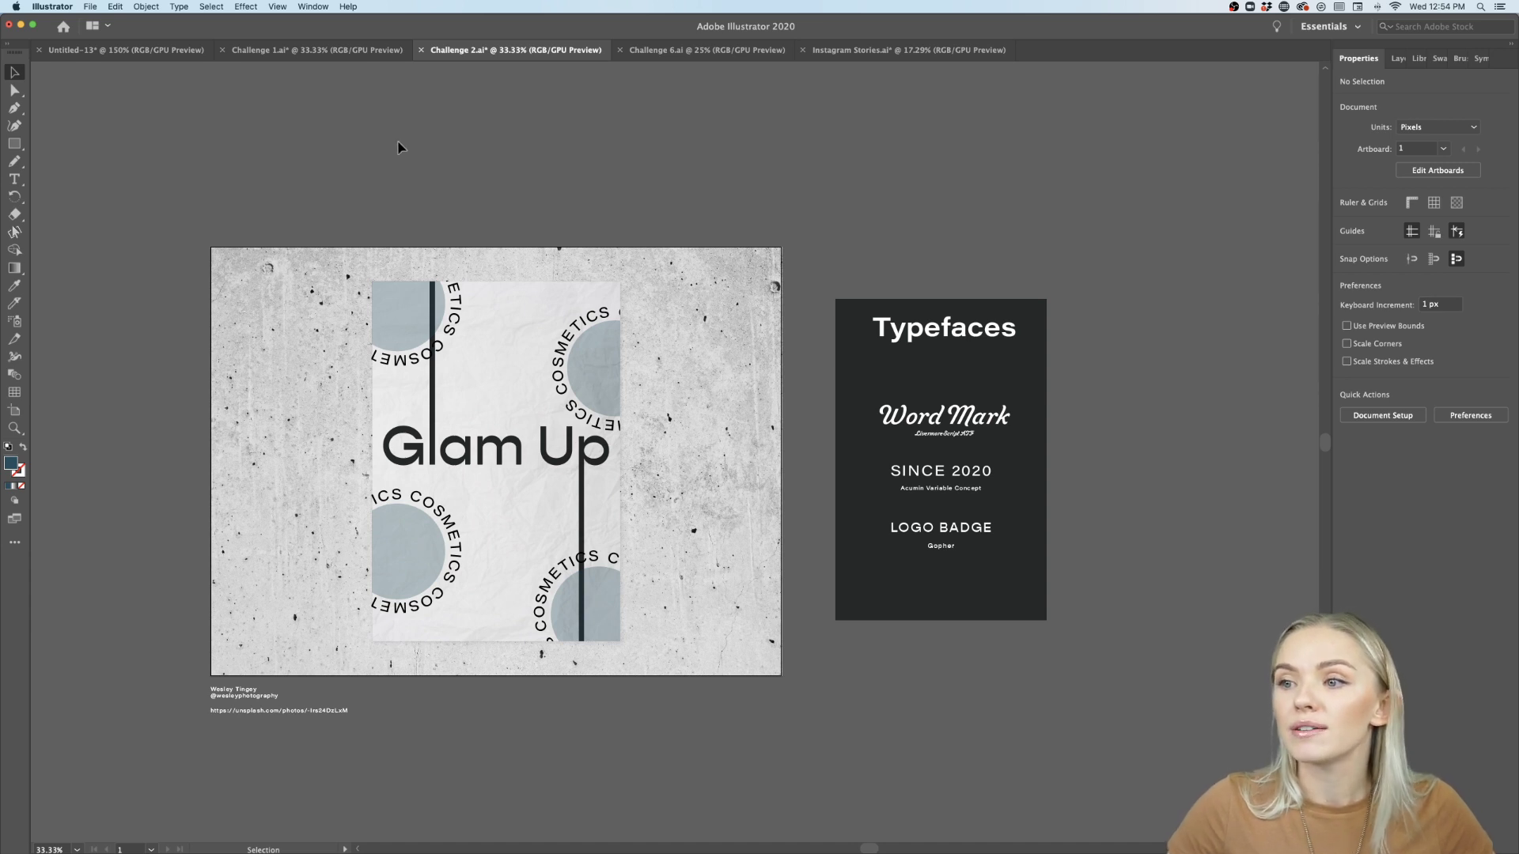
{"action": "left_click", "coordinate": [91, 7]}
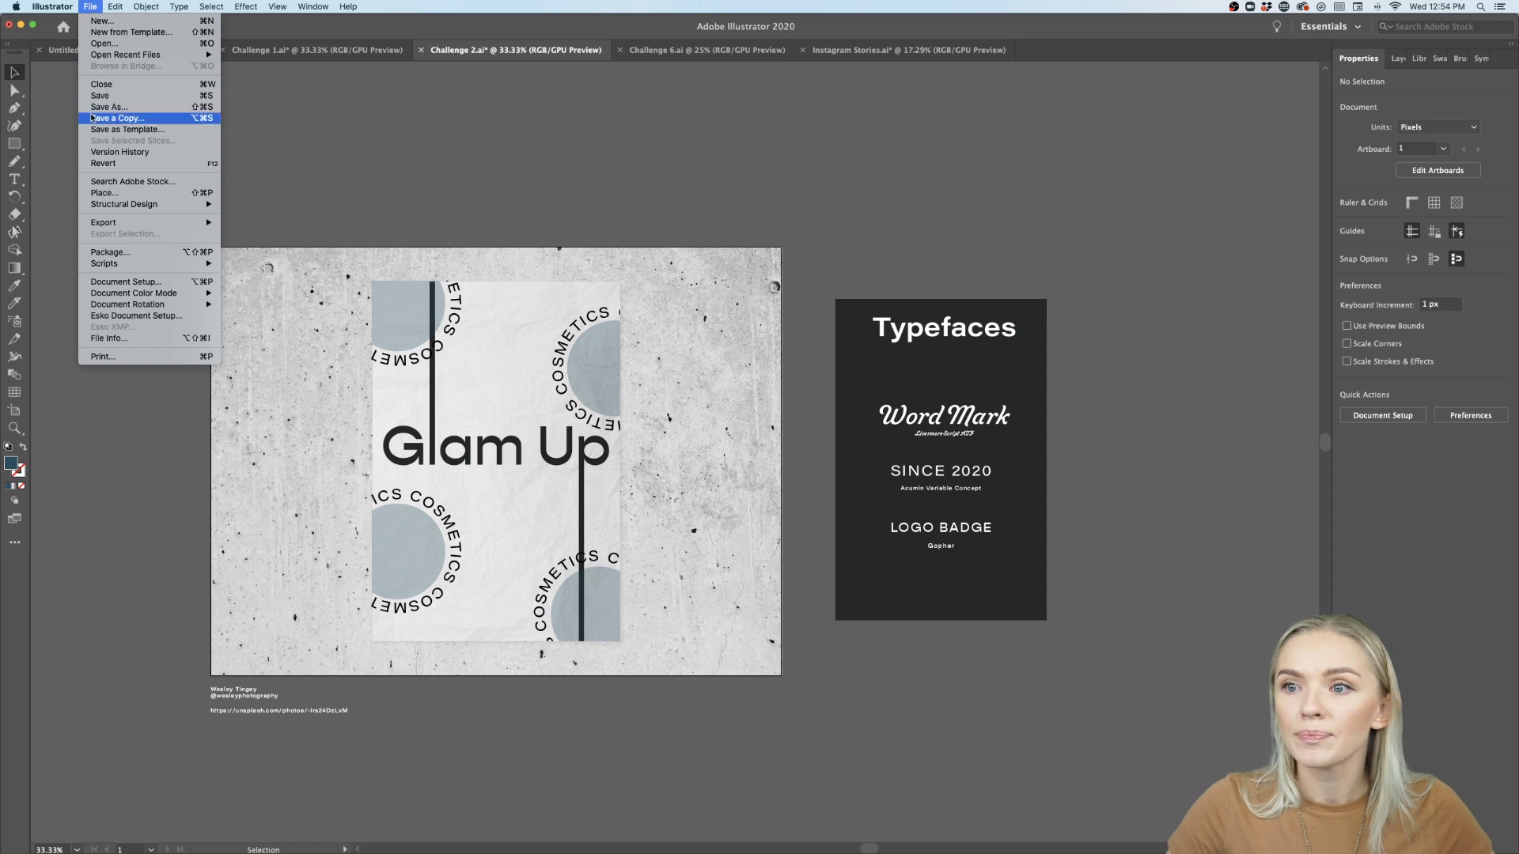
{"action": "mouse_move", "coordinate": [129, 222]}
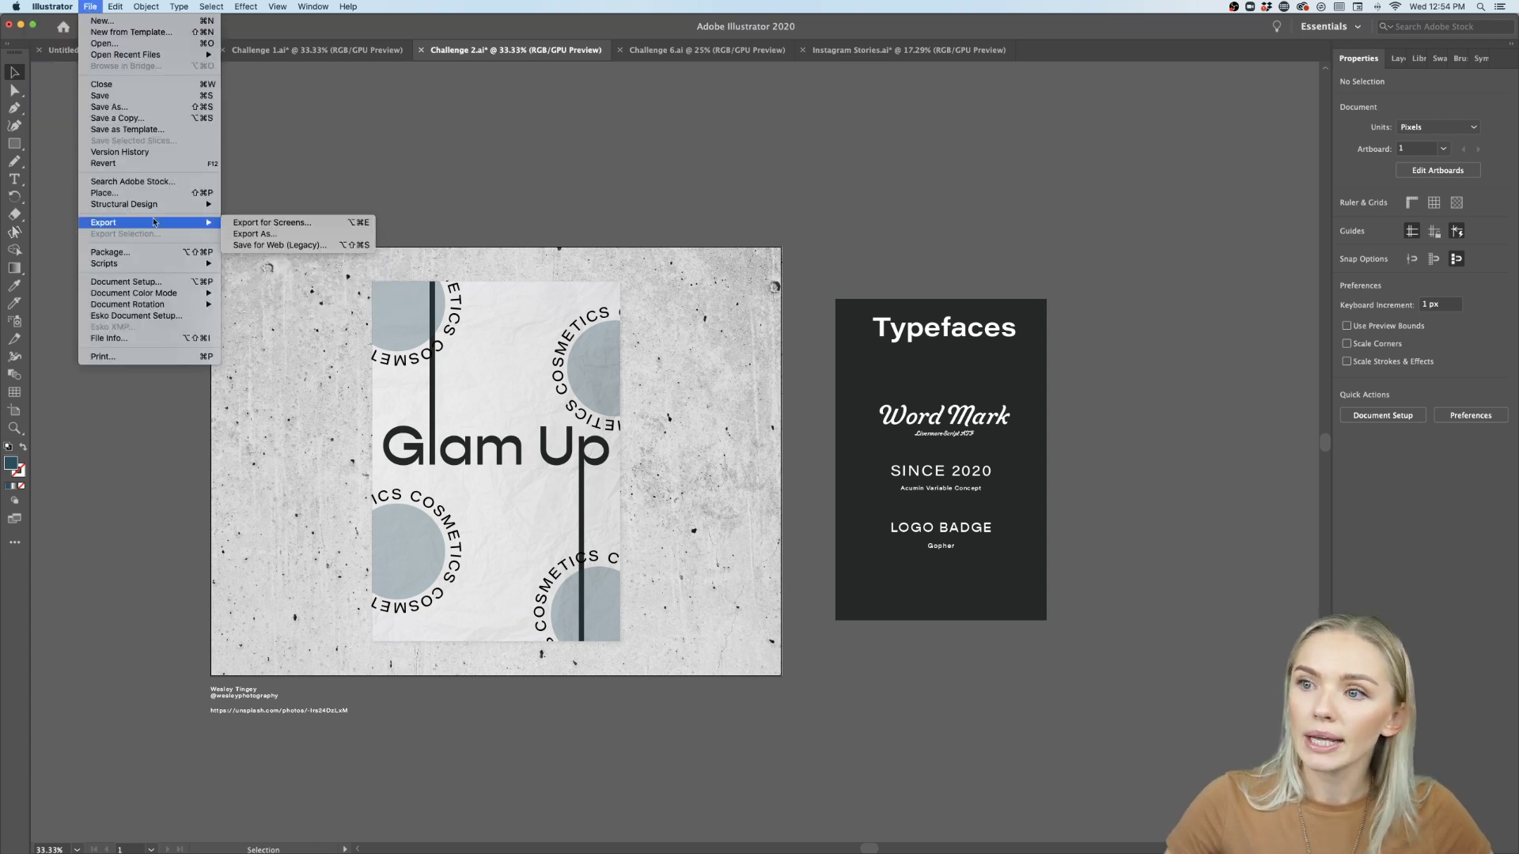
{"action": "left_click", "coordinate": [276, 235]}
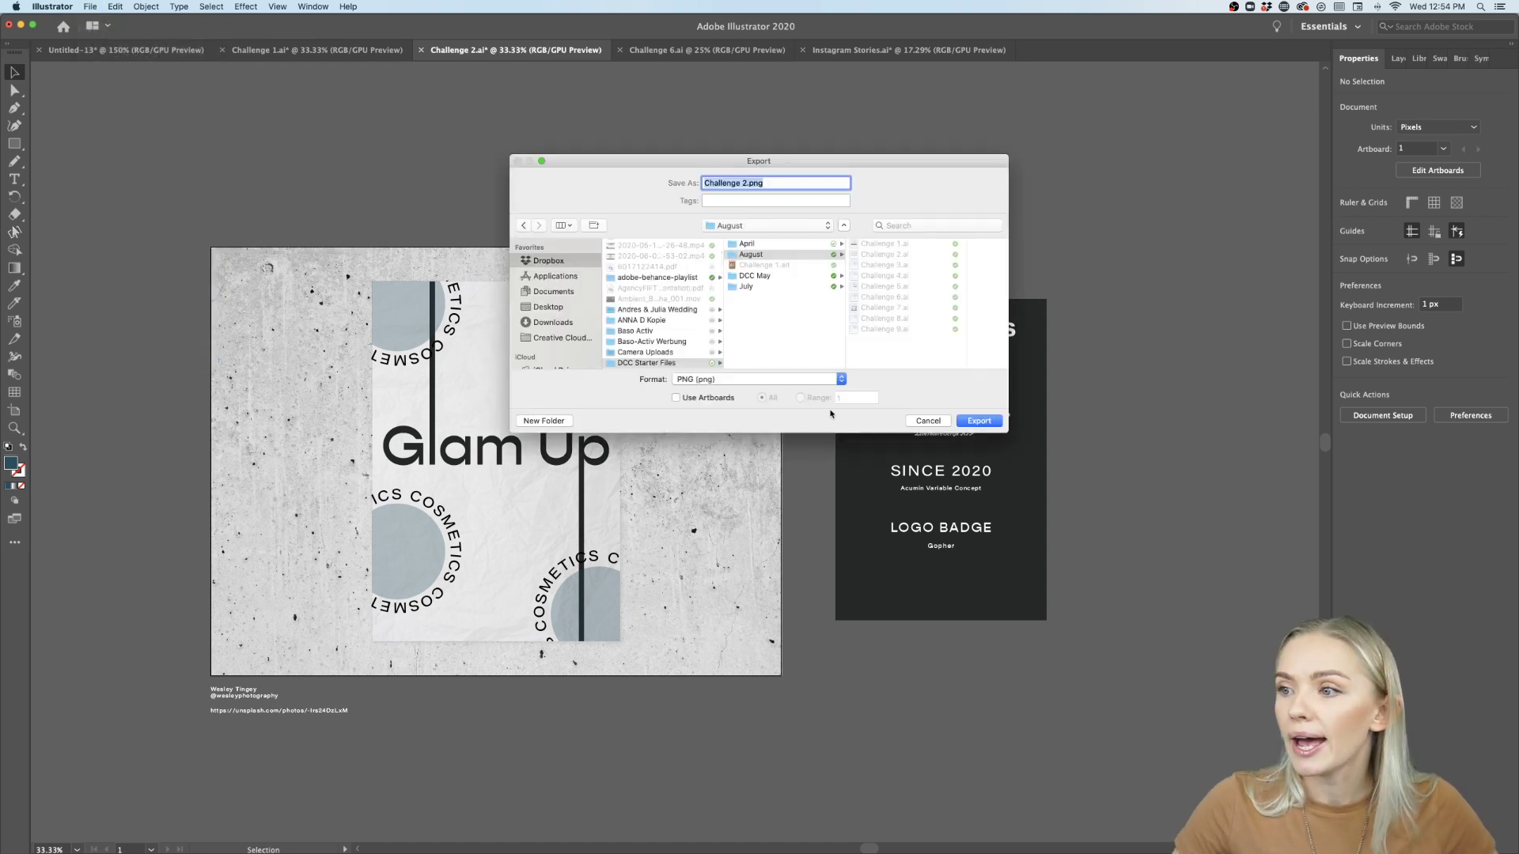
{"action": "left_click", "coordinate": [676, 398]}
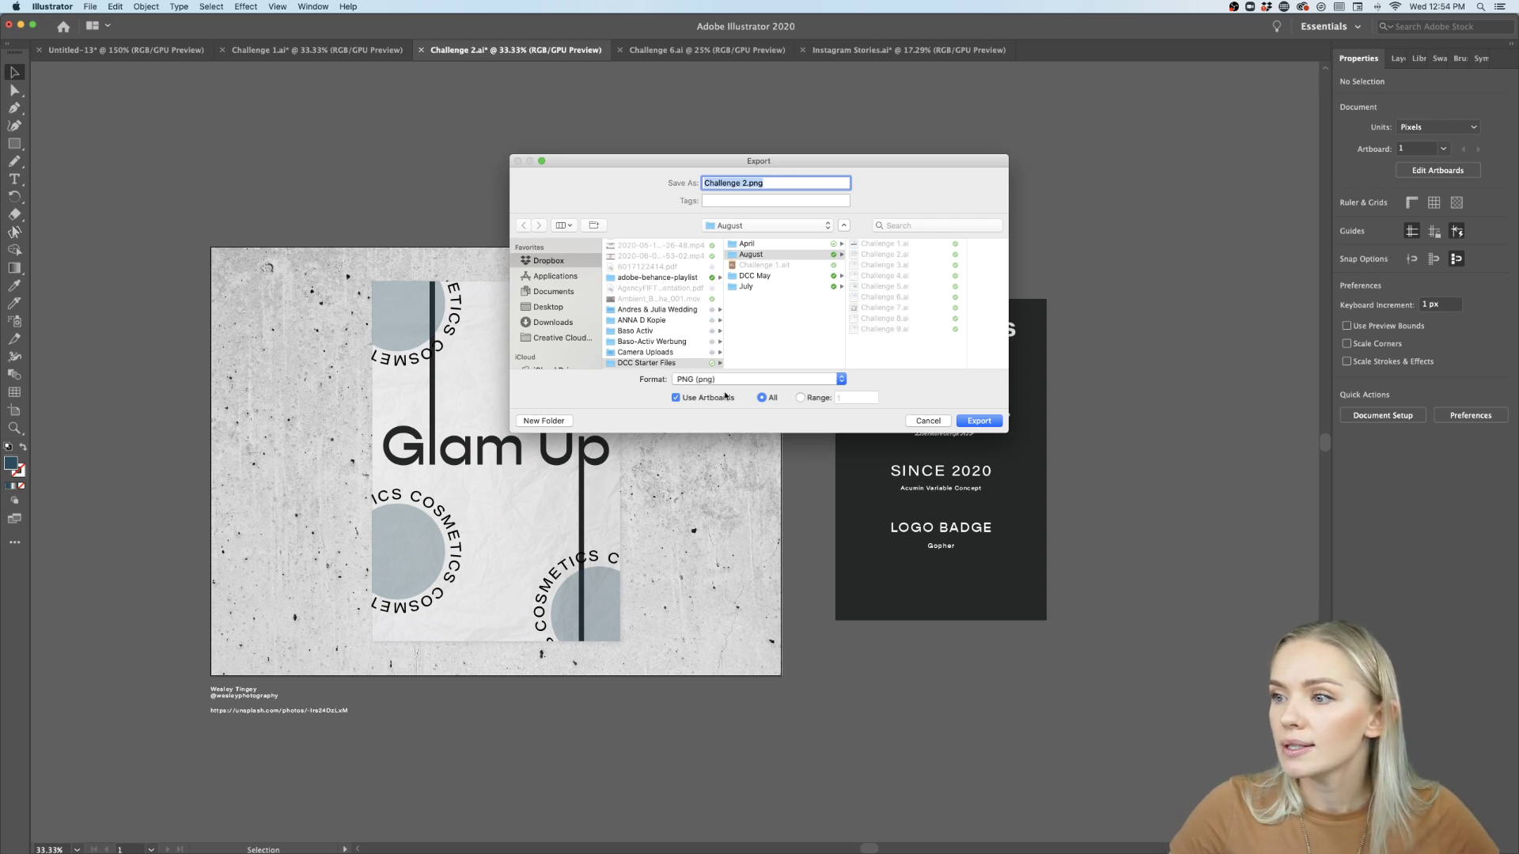
{"action": "left_click", "coordinate": [837, 385]}
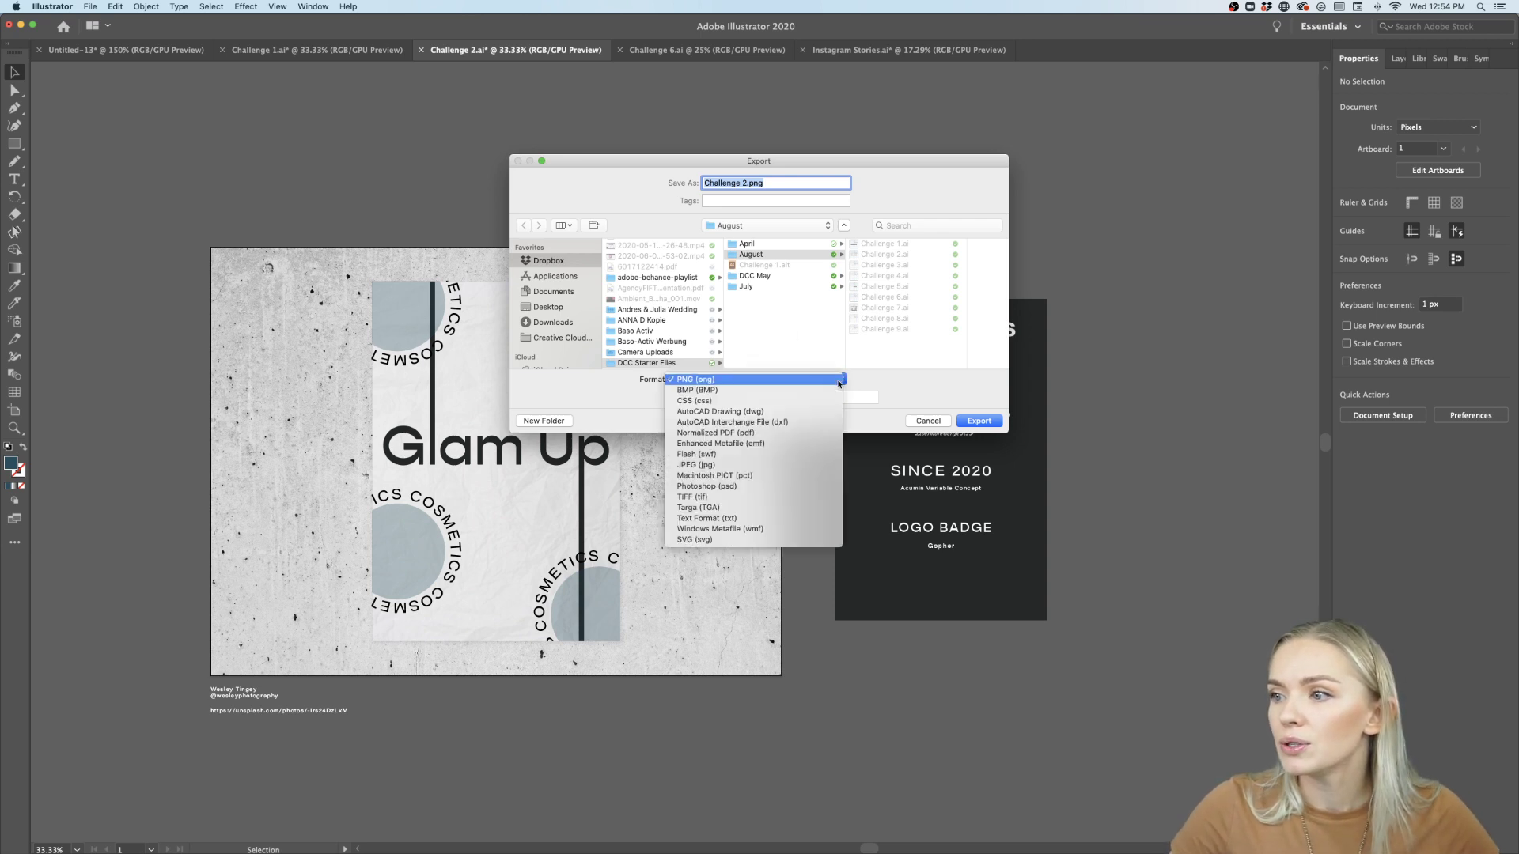
{"action": "left_click", "coordinate": [756, 472]}
{"action": "left_click", "coordinate": [550, 308]}
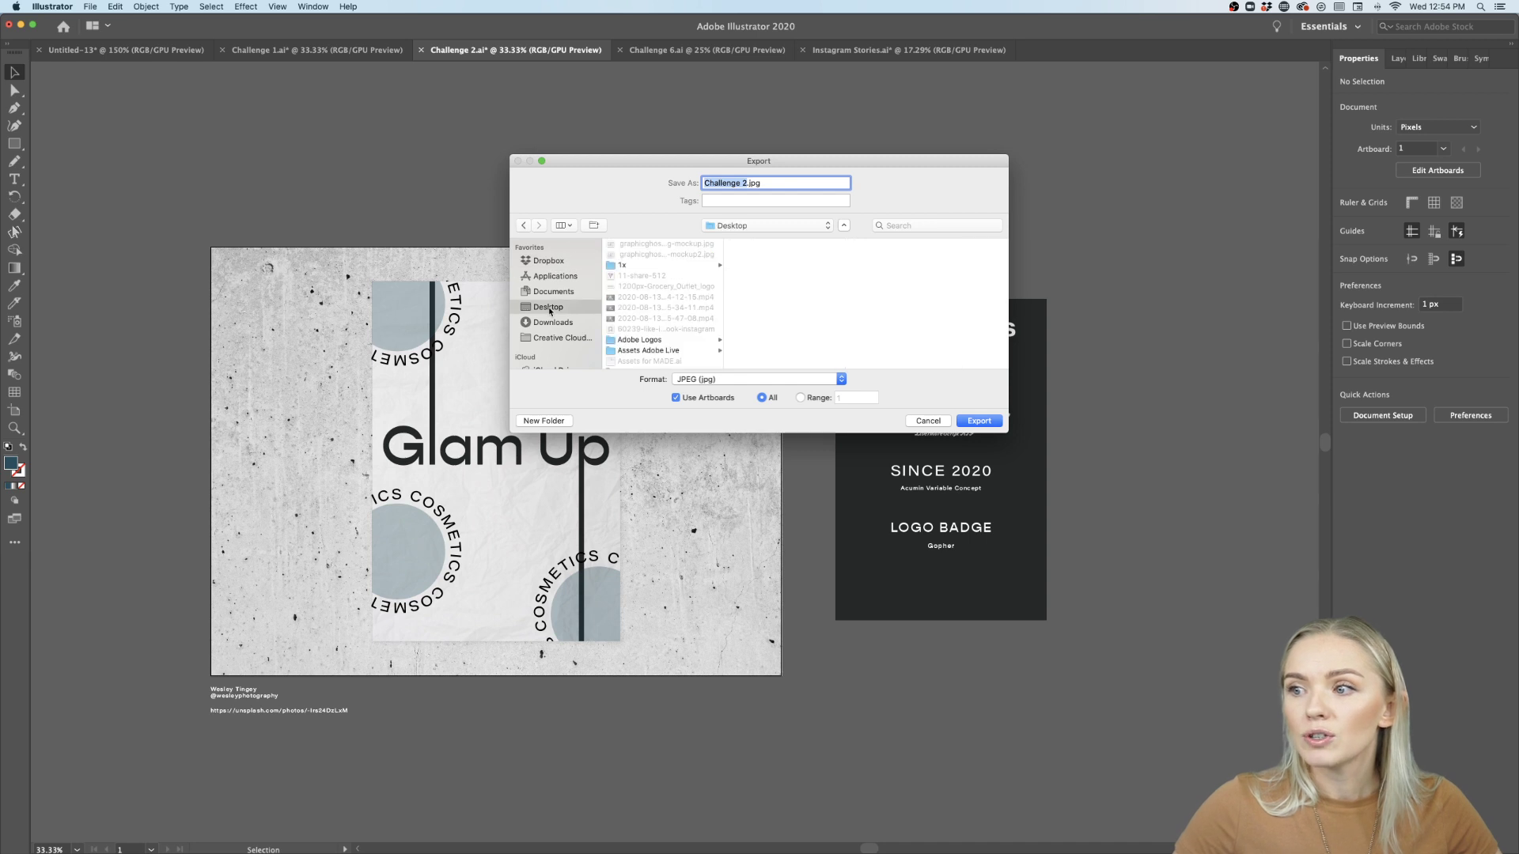
Export the JPEG at Medium (150 ppi) resolution.
{"action": "left_click", "coordinate": [979, 421]}
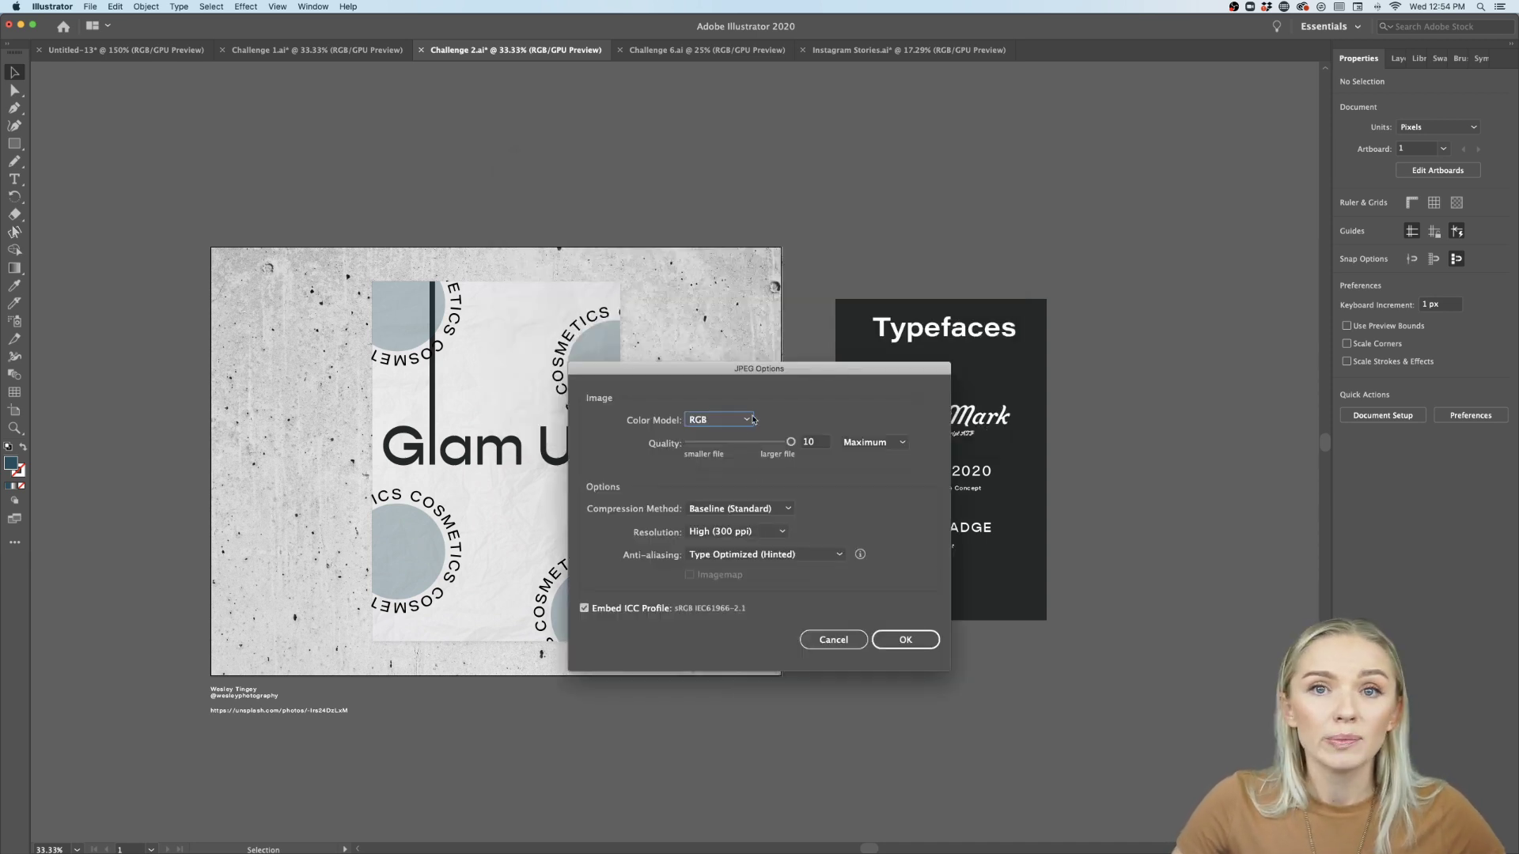
{"action": "left_click", "coordinate": [771, 532]}
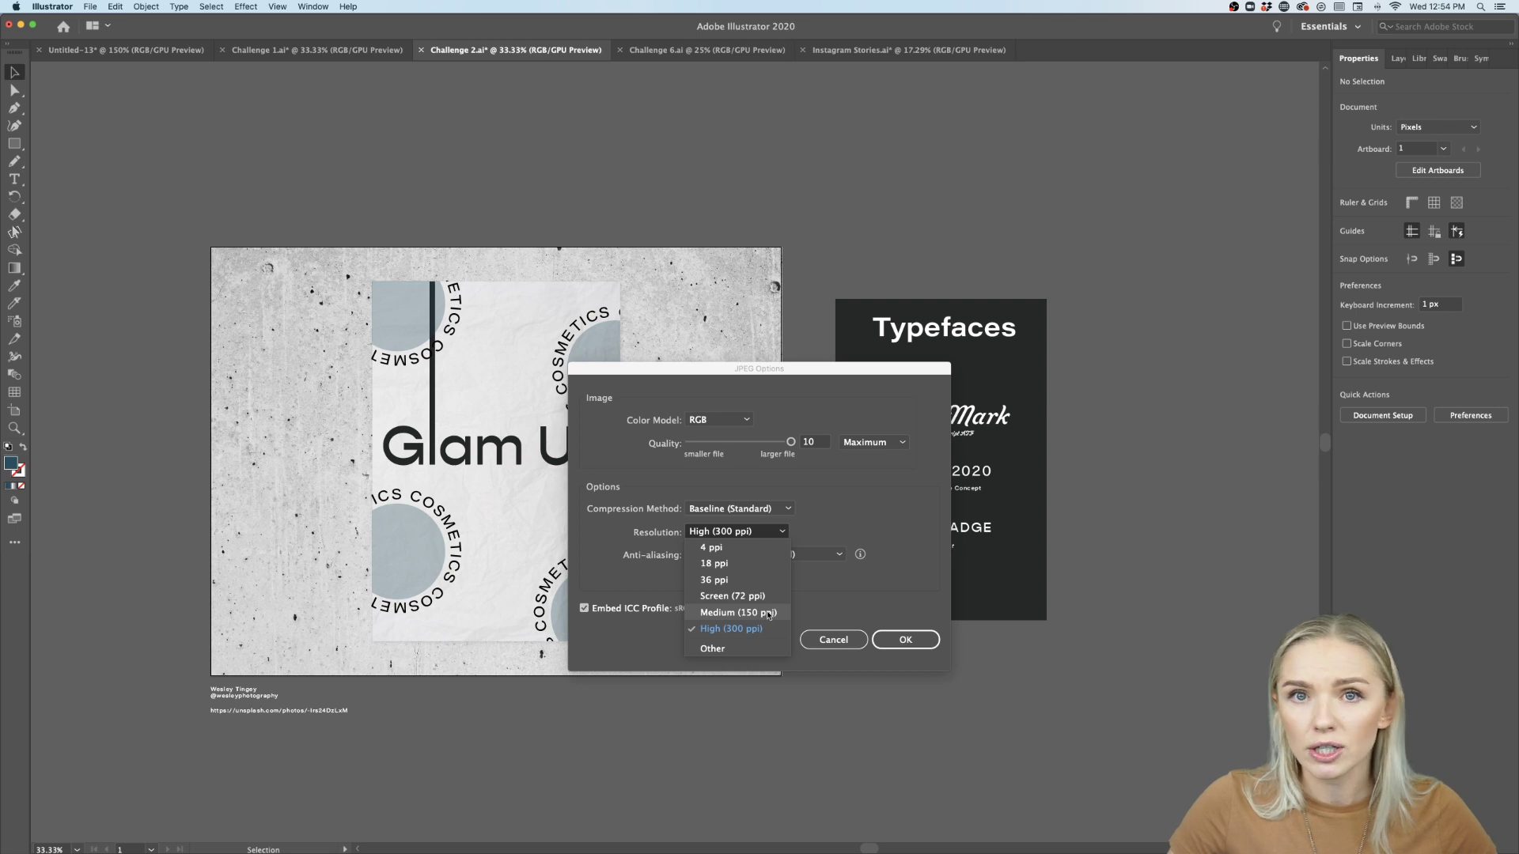
{"action": "left_click", "coordinate": [725, 614]}
{"action": "left_click", "coordinate": [906, 640]}
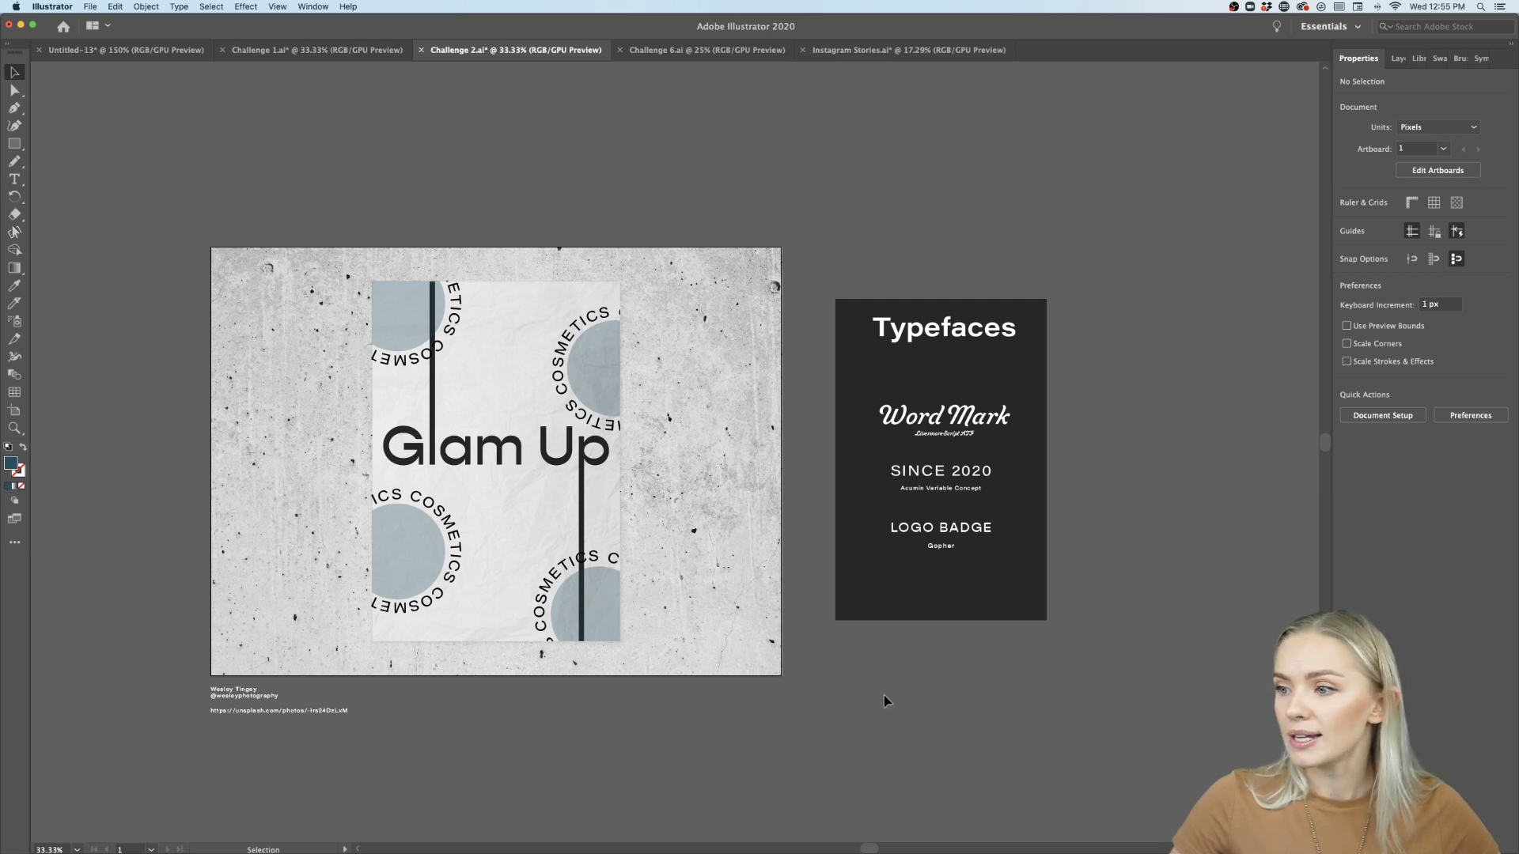
Switch to Safari and bring up the #challenge channel of the Adobe Illustrator Discord server.
{"action": "mouse_move", "coordinate": [824, 791]}
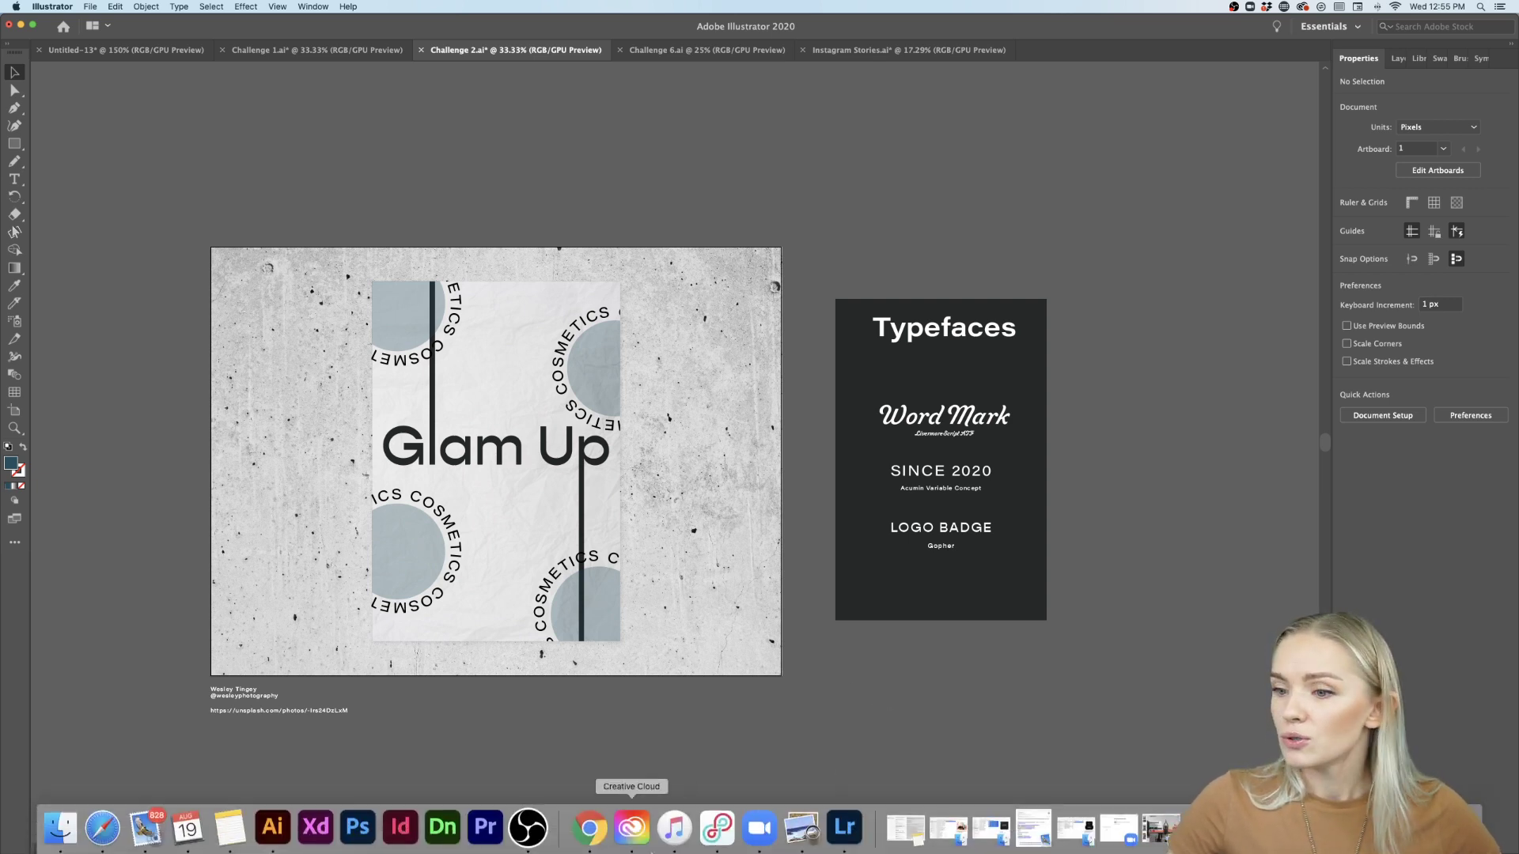
{"action": "left_click", "coordinate": [109, 829]}
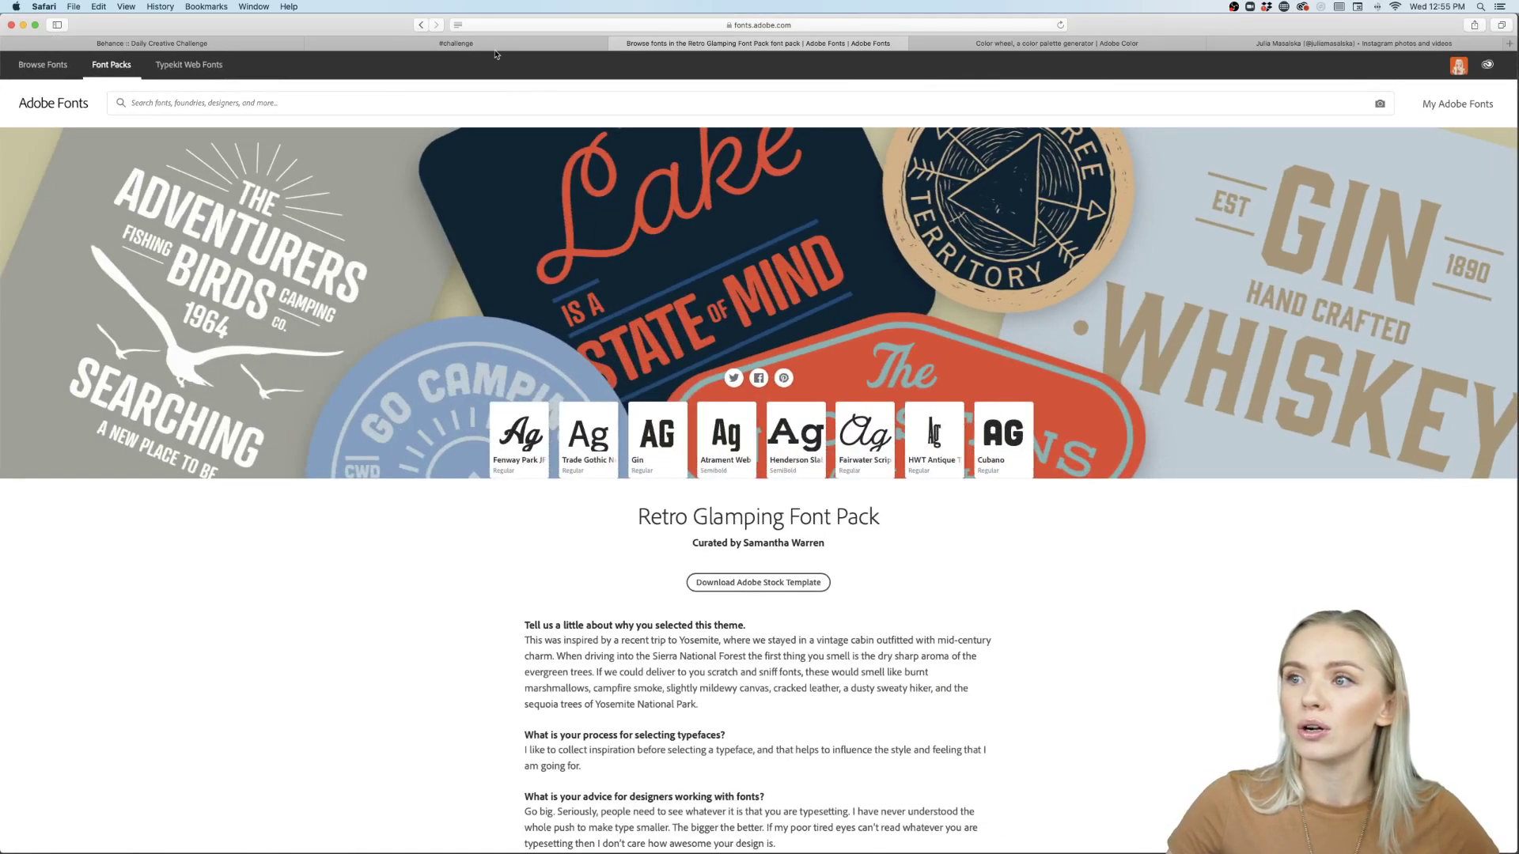
{"action": "left_click", "coordinate": [496, 46]}
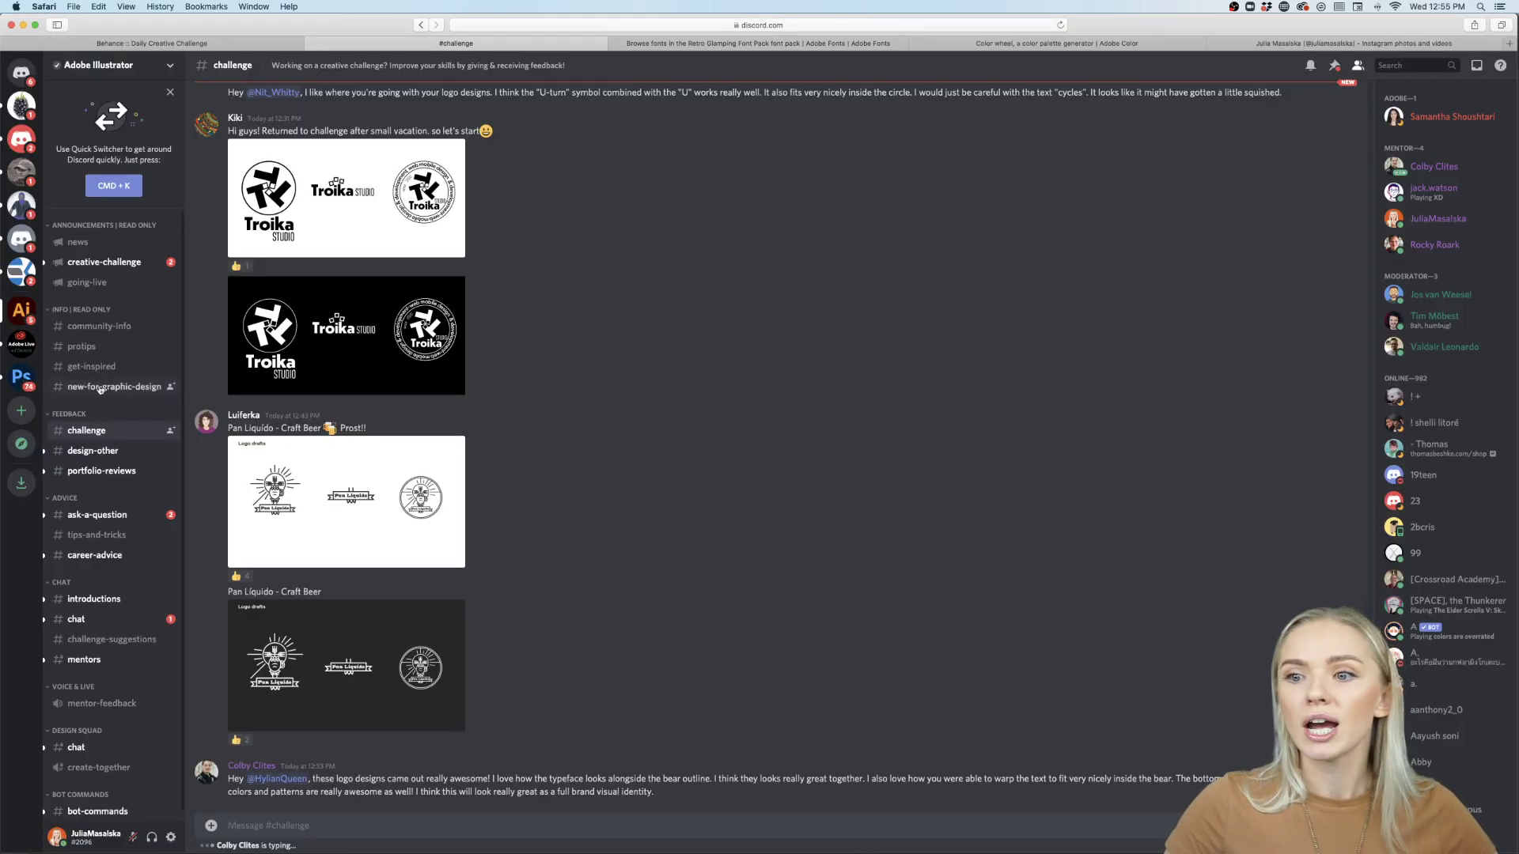